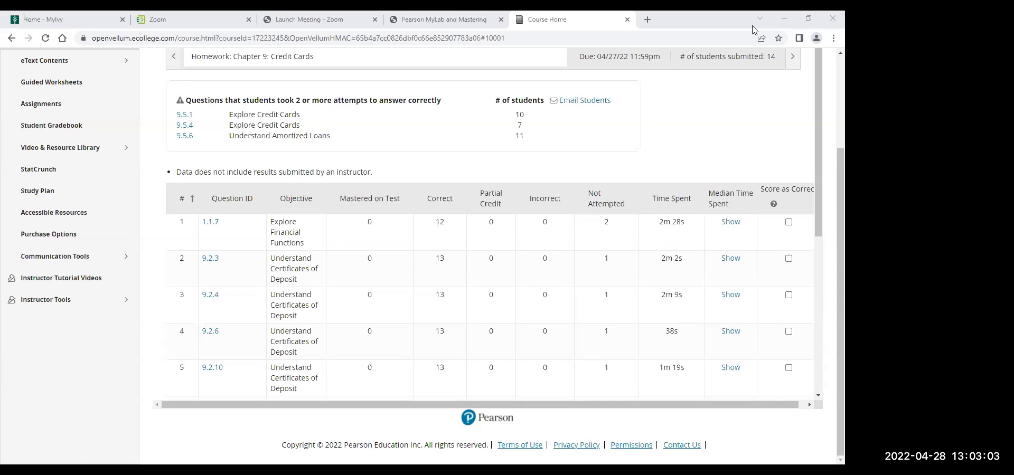
Switch to the Chapter 9 homework window, submit 42.19 as the part (a) interest for checking, and dismiss the feedback.
key("alt+Tab")
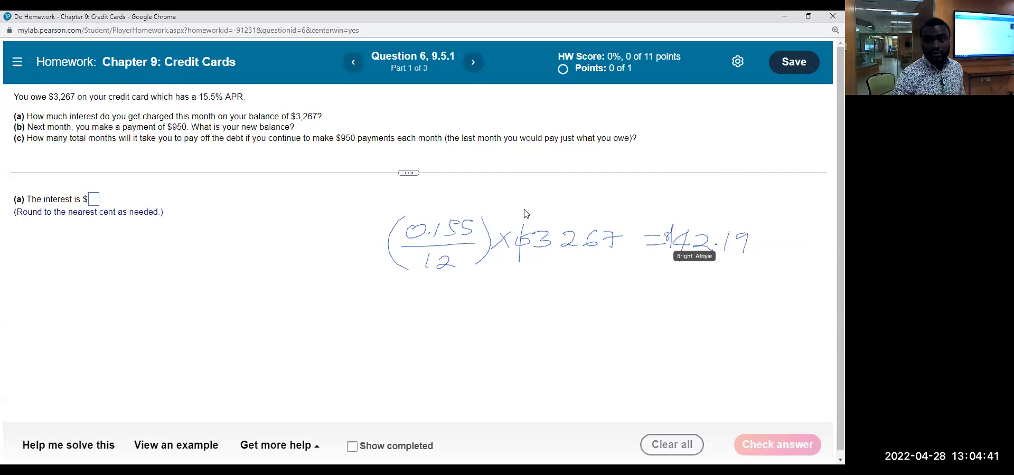
left_click(94, 201)
type("42")
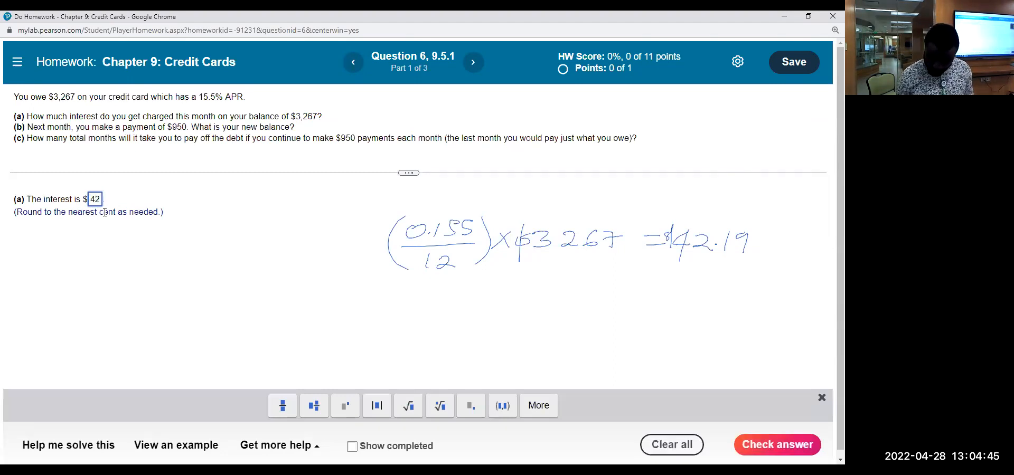
type(".19")
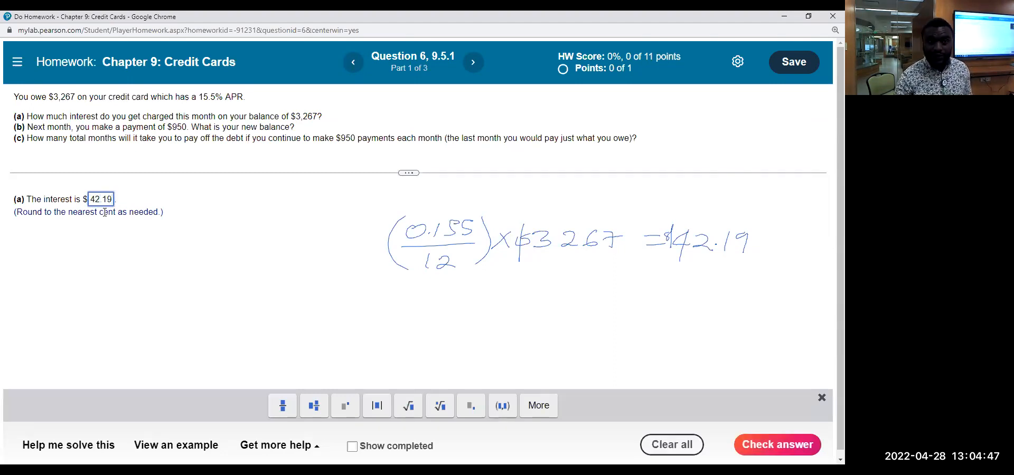
left_click(777, 445)
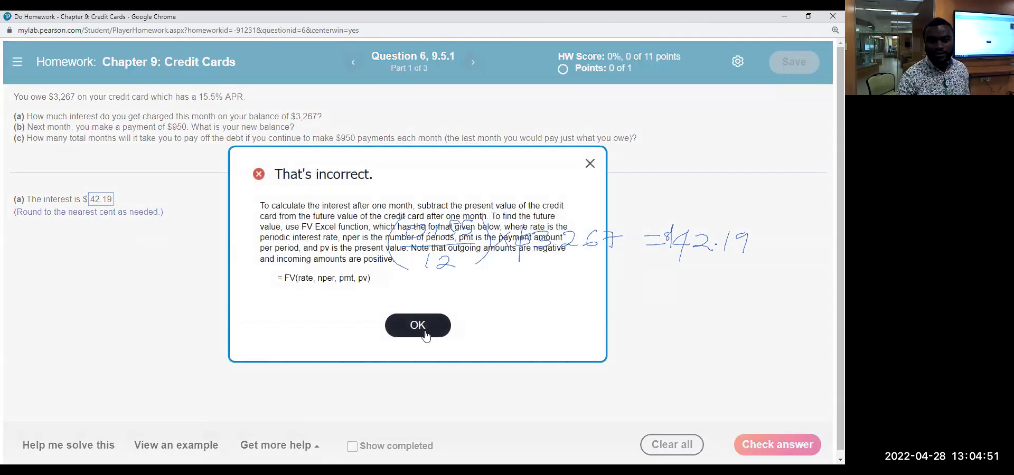
left_click(424, 332)
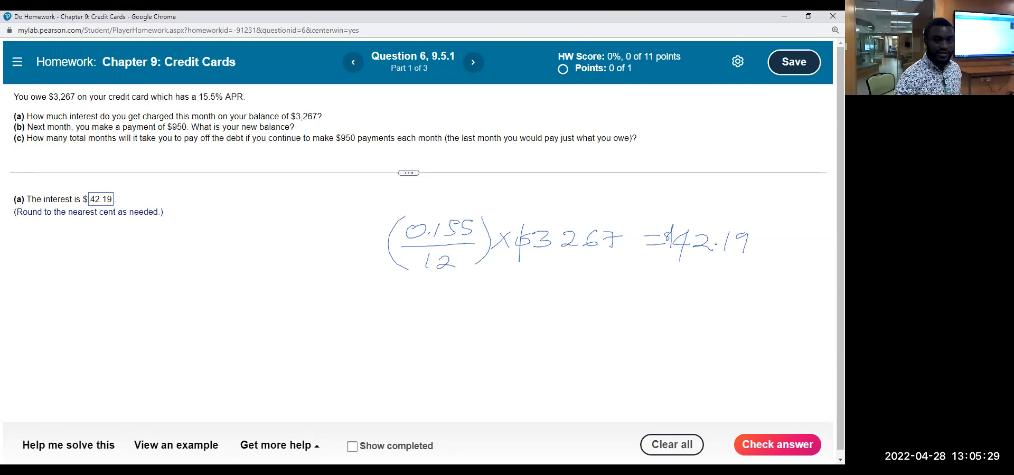
Change the part (a) interest answer to 42.20, check it, and continue to part (b).
left_click(108, 200)
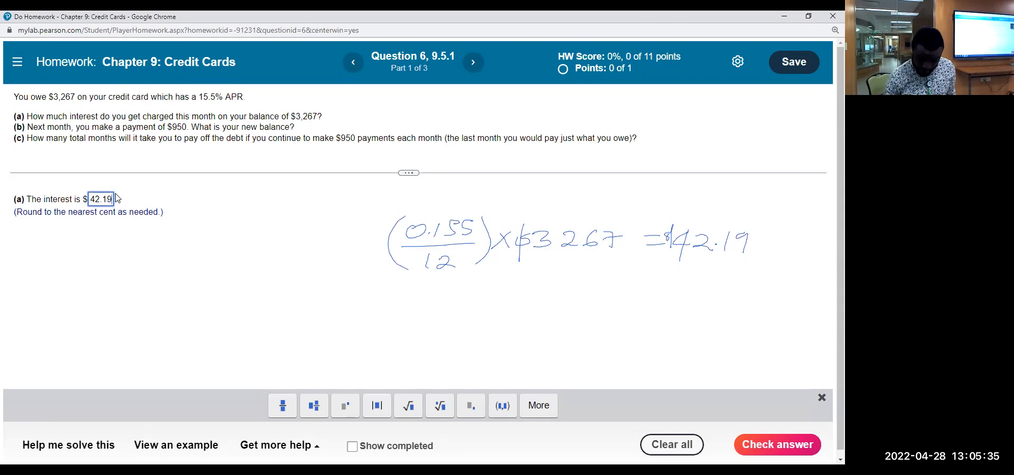
key("BackSpace")
key("BackSpace")
type("20")
left_click(770, 445)
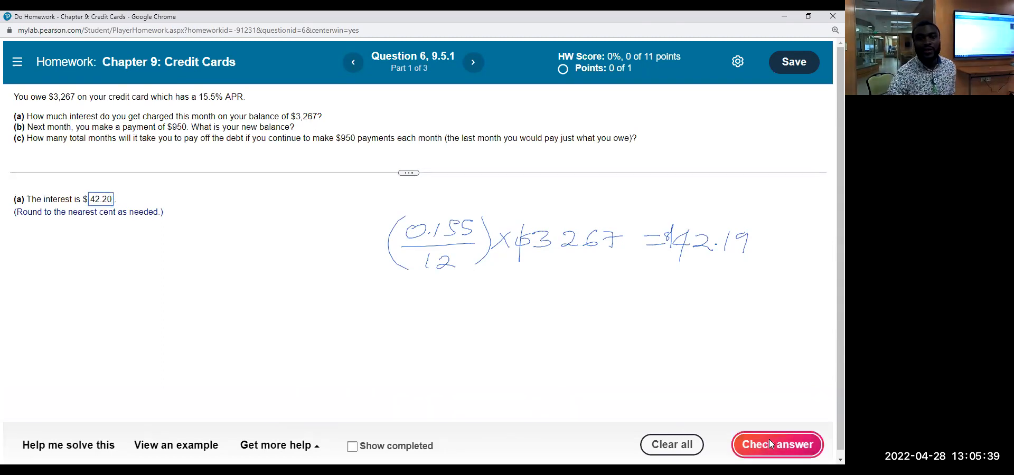
left_click(416, 282)
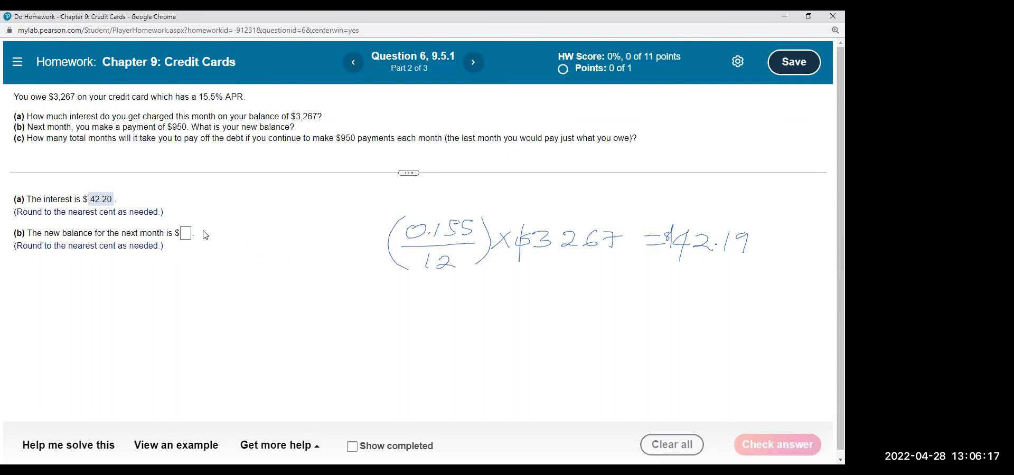
Enter 3309.20 as the part (b) new balance, check the answer, and dismiss the feedback.
left_click(187, 235)
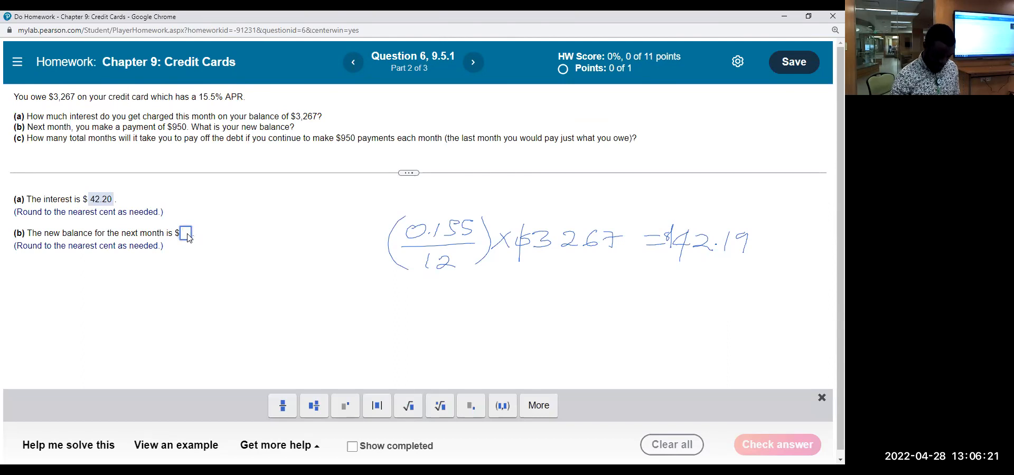
type("3309.20")
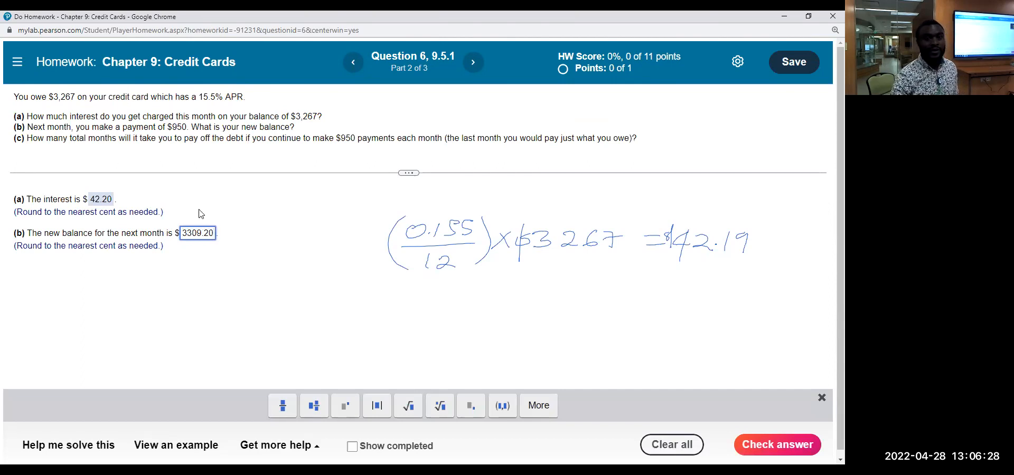
left_click(775, 447)
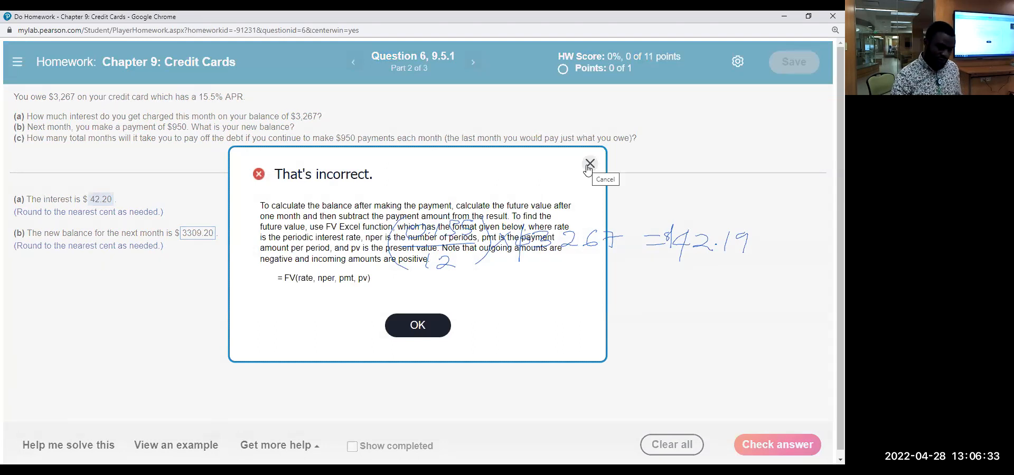
left_click(589, 164)
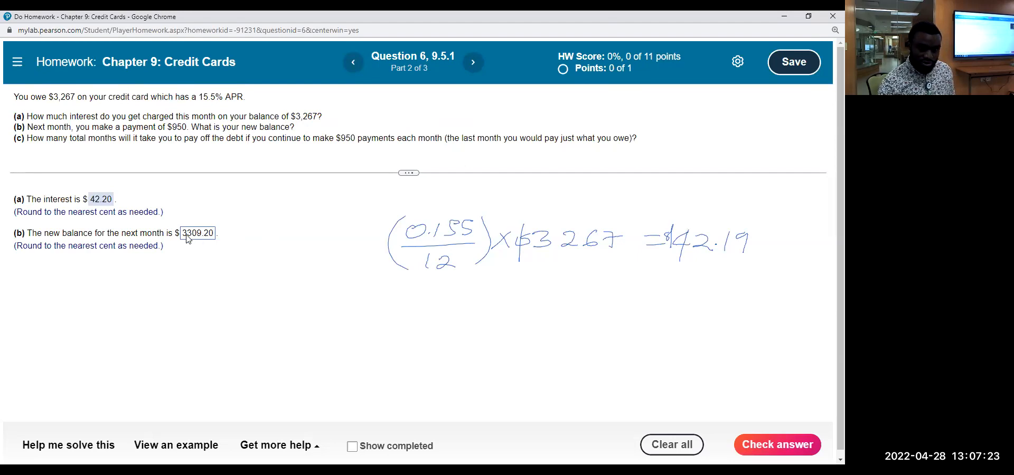
Correct the part (b) new balance to 2359.20 and check the answer to continue to part (c).
left_click(188, 239)
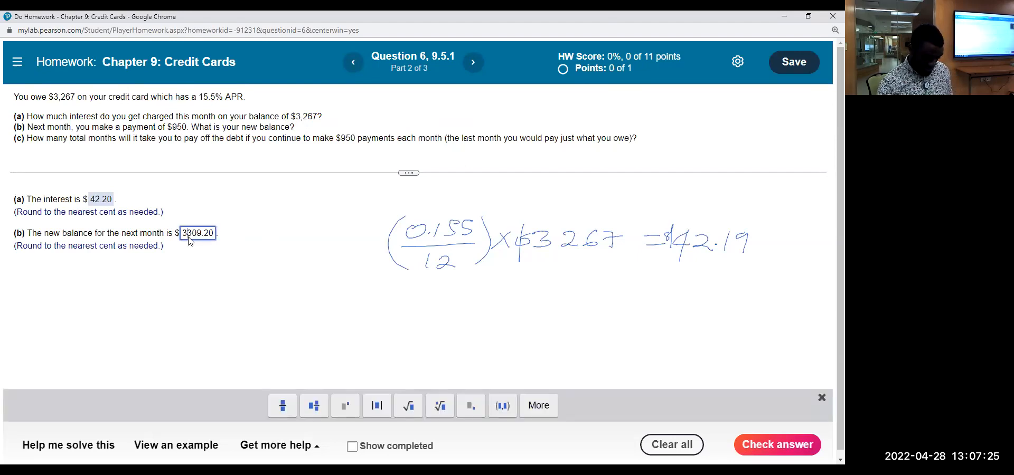
key("BackSpace")
type("2")
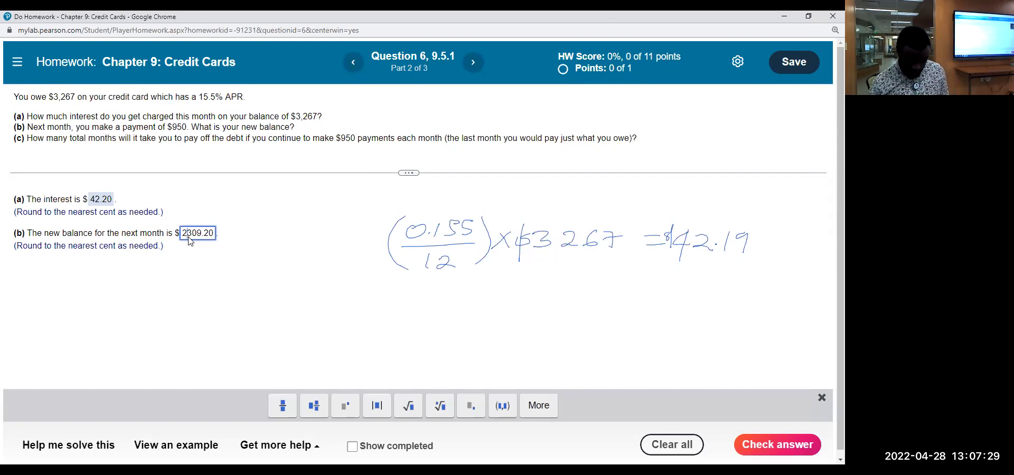
key("BackSpace")
type("5")
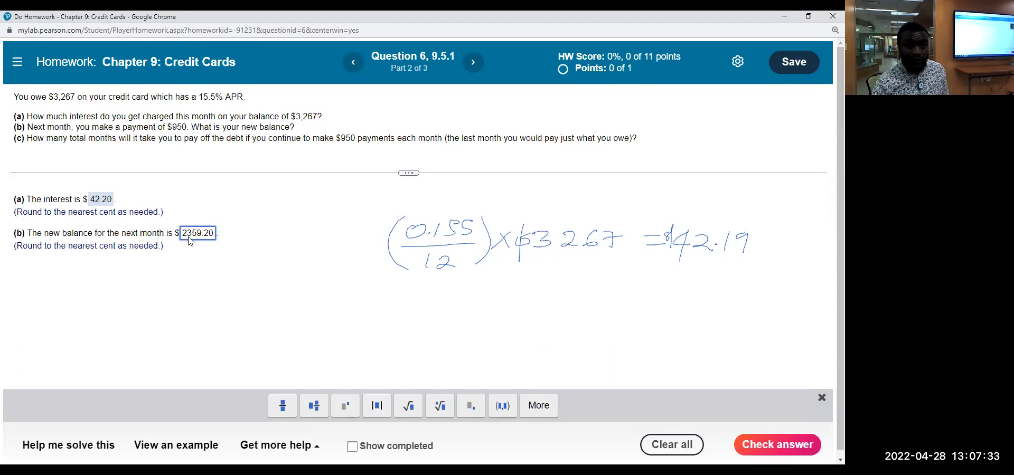
left_click(741, 434)
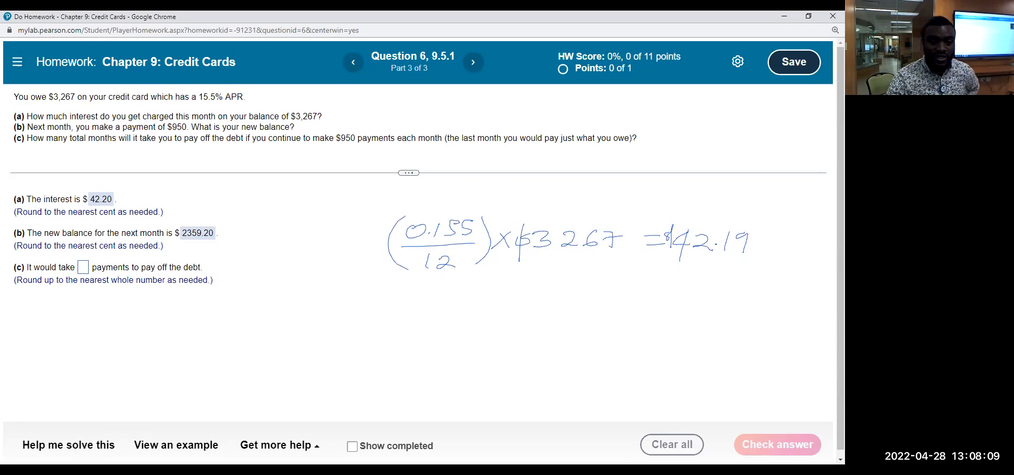
Open a blank Excel workbook and restore the homework window from full screen to a smaller size.
key("super")
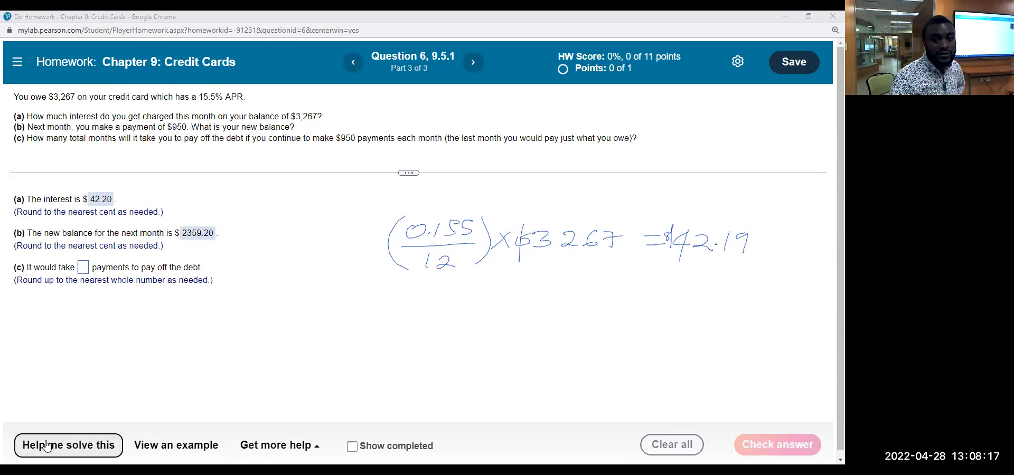
left_click(18, 394)
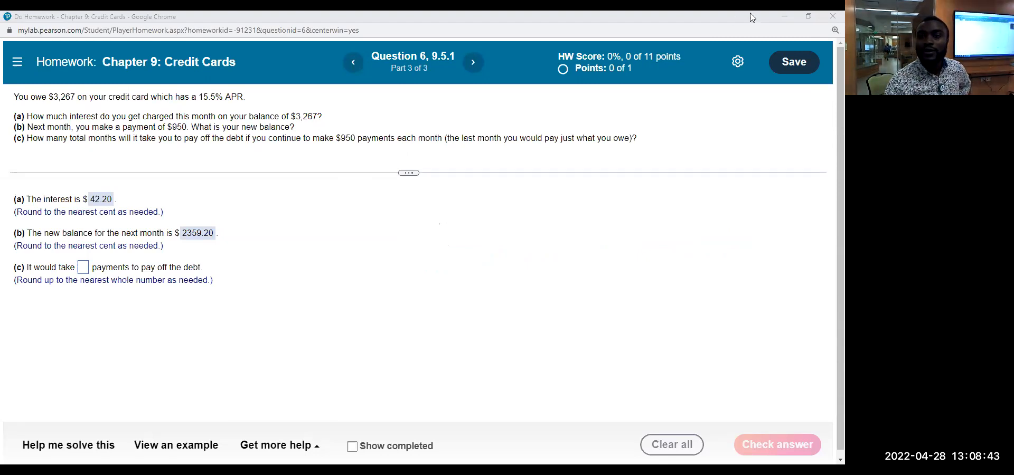
left_click(808, 16)
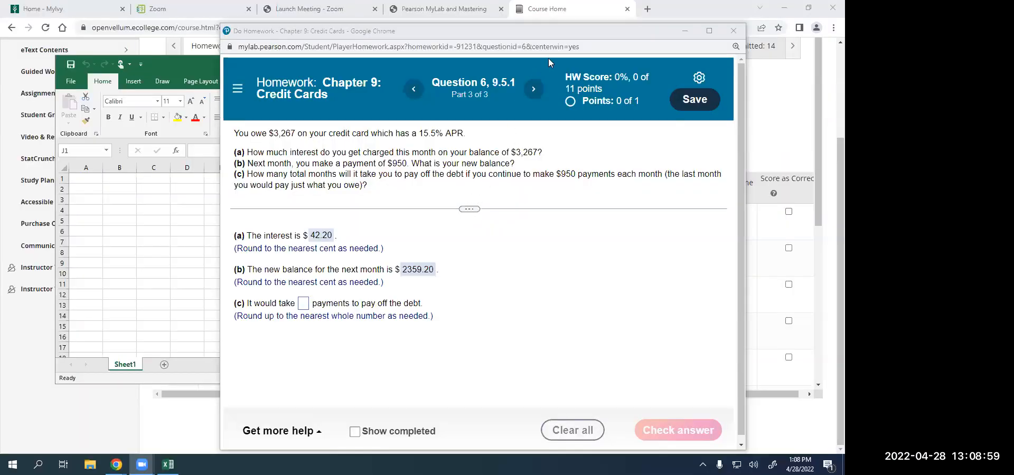
Move the homework window aside, then narrow the Excel window and place it beside the homework.
left_click(648, 31)
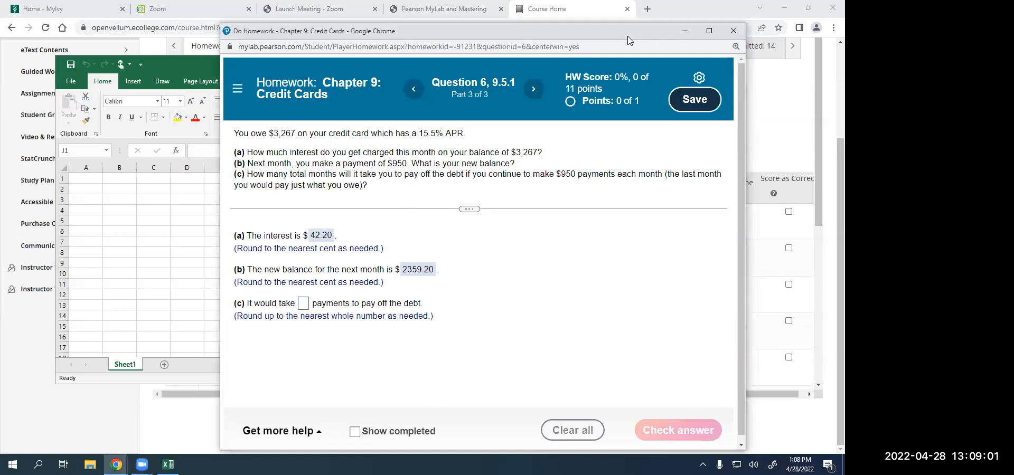
left_click_drag(630, 41, 312, 51)
left_click(494, 77)
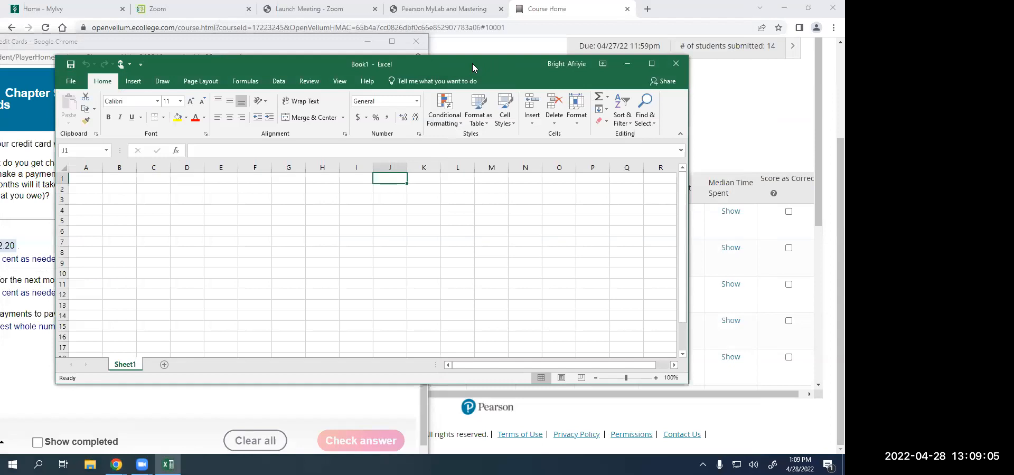
left_click_drag(472, 63, 537, 86)
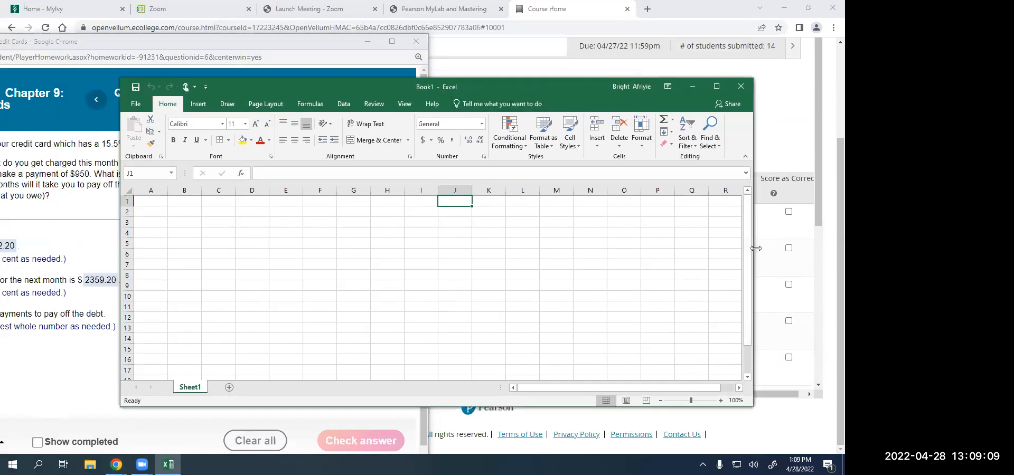
left_click_drag(757, 248, 477, 248)
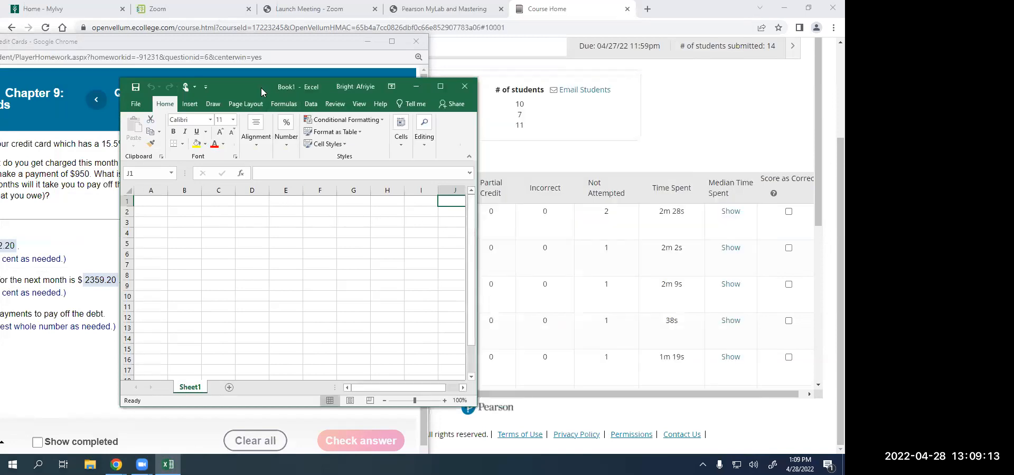
left_click_drag(261, 88, 609, 63)
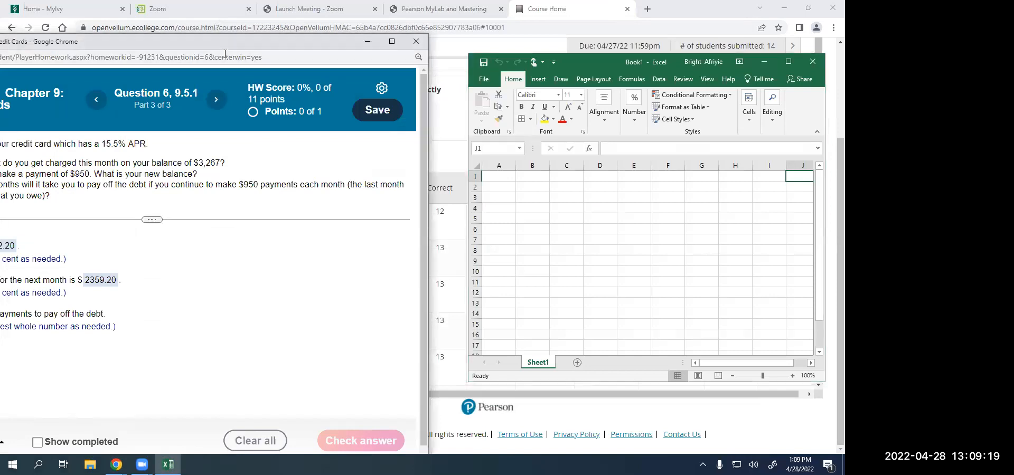
Arrange the narrowed homework window and a taller Excel window side by side so that both are fully visible.
left_click_drag(225, 53, 332, 52)
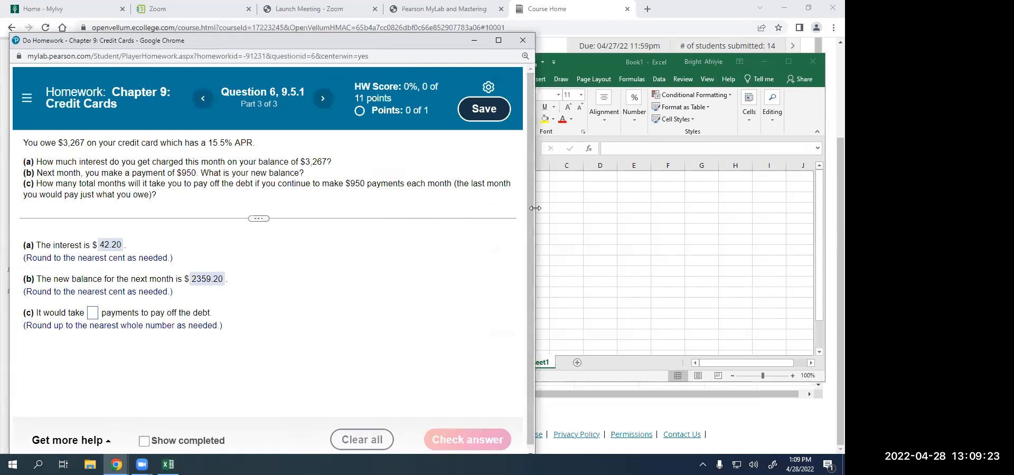
left_click_drag(535, 208, 455, 209)
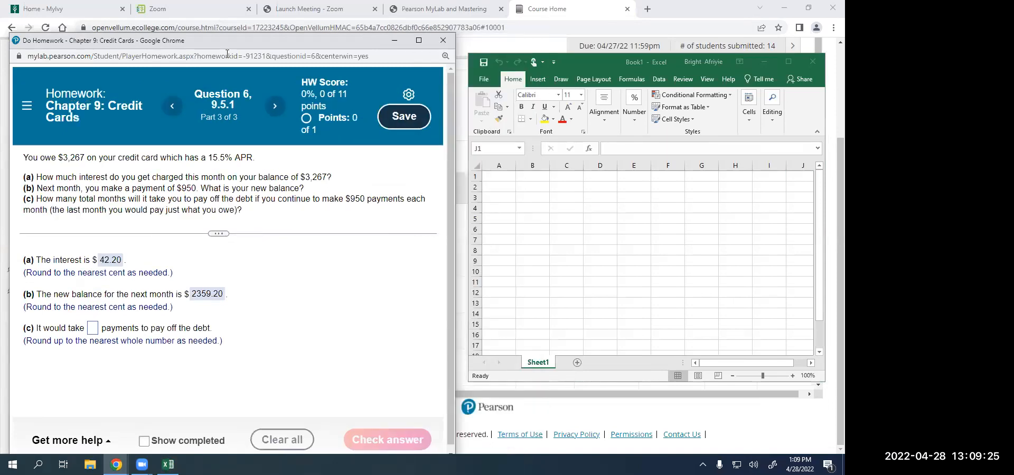
left_click_drag(227, 54, 230, 23)
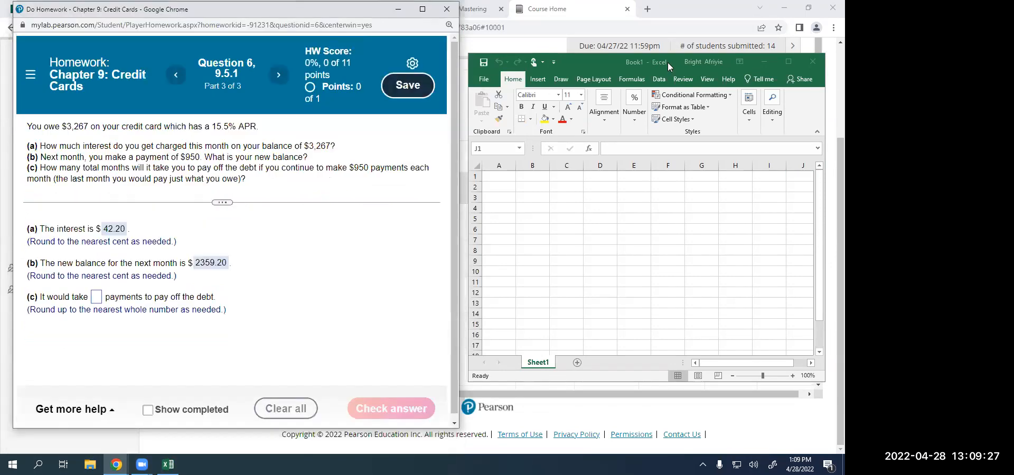
left_click(641, 58)
left_click_drag(639, 54, 634, 2)
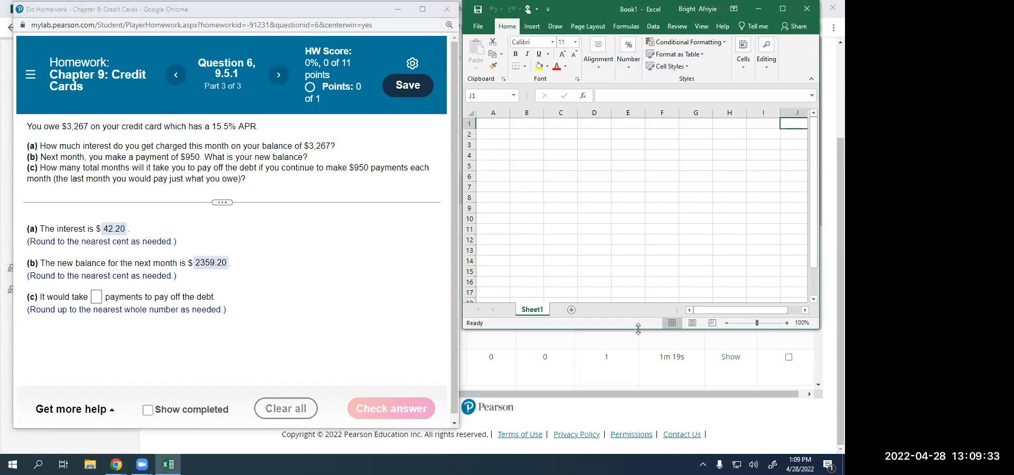
left_click_drag(638, 329, 666, 429)
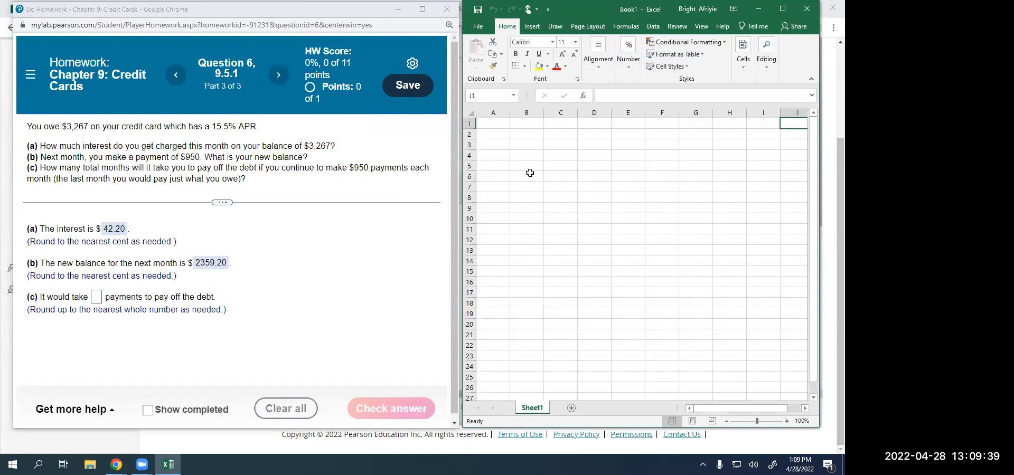
Enter the headings Month, Balance and Interest in cells A2, B2 and C2.
left_click(488, 135)
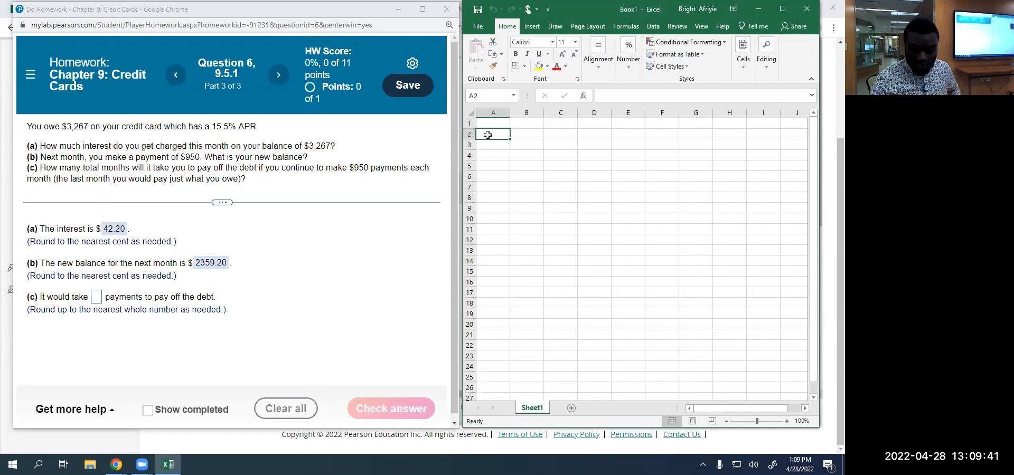
type("Month")
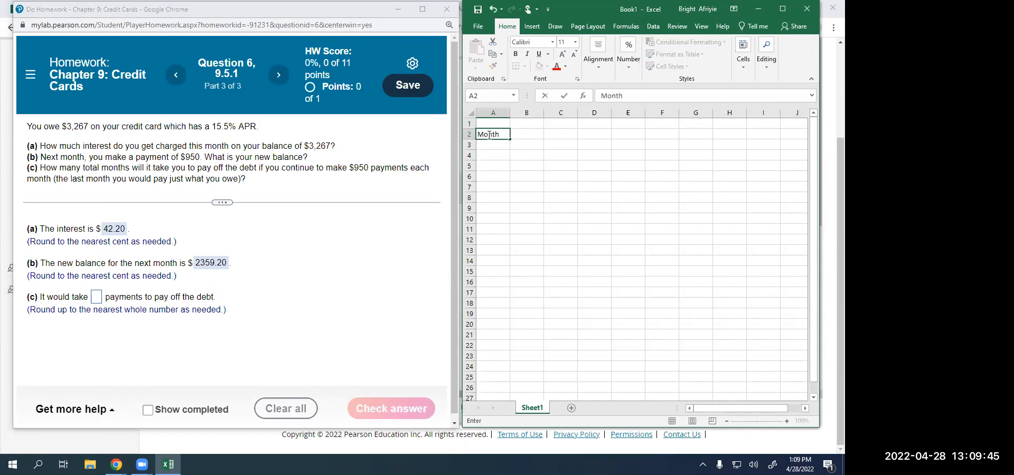
key("Tab")
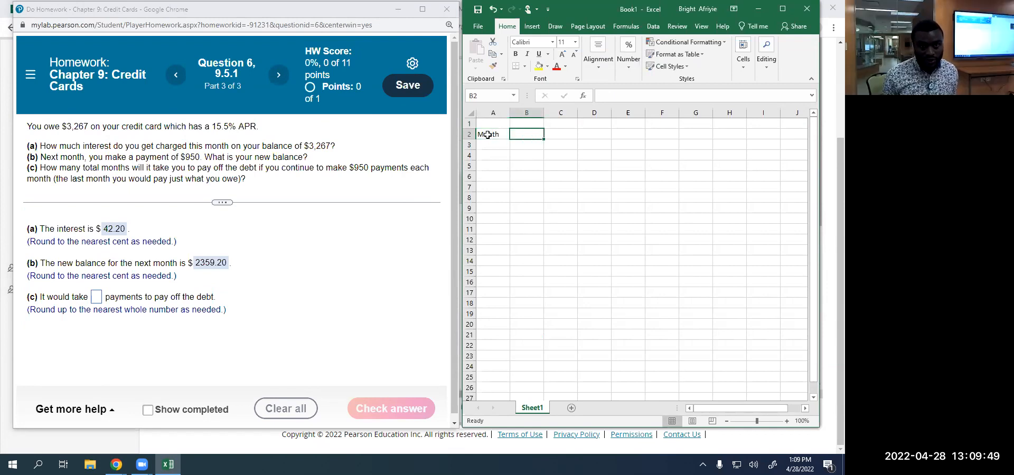
type("Balance")
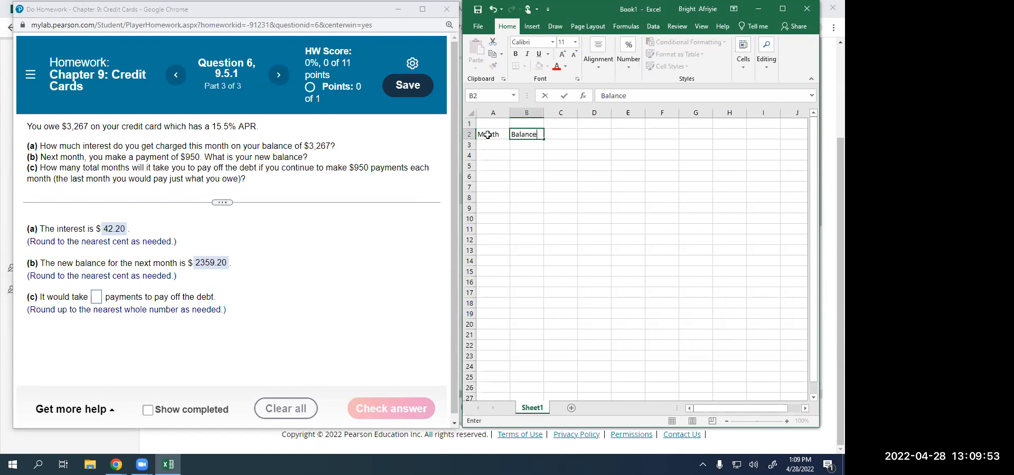
key("Tab")
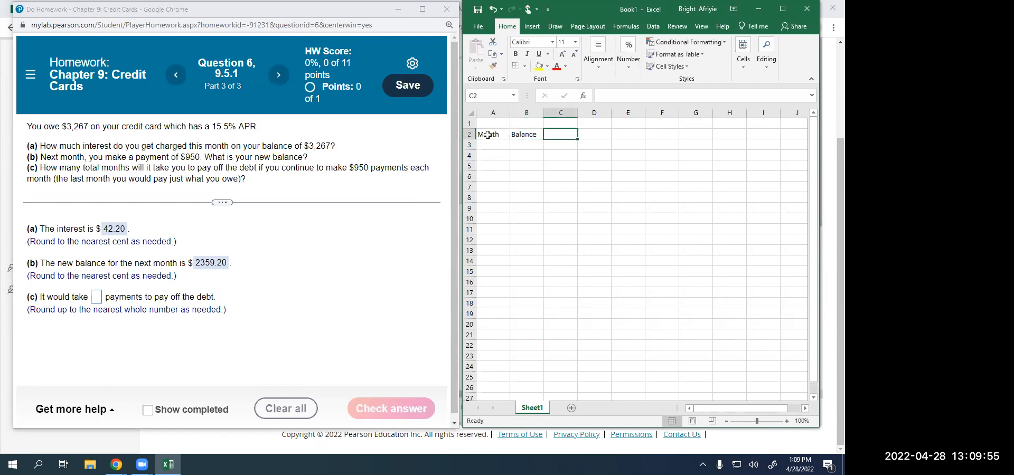
type("Interests")
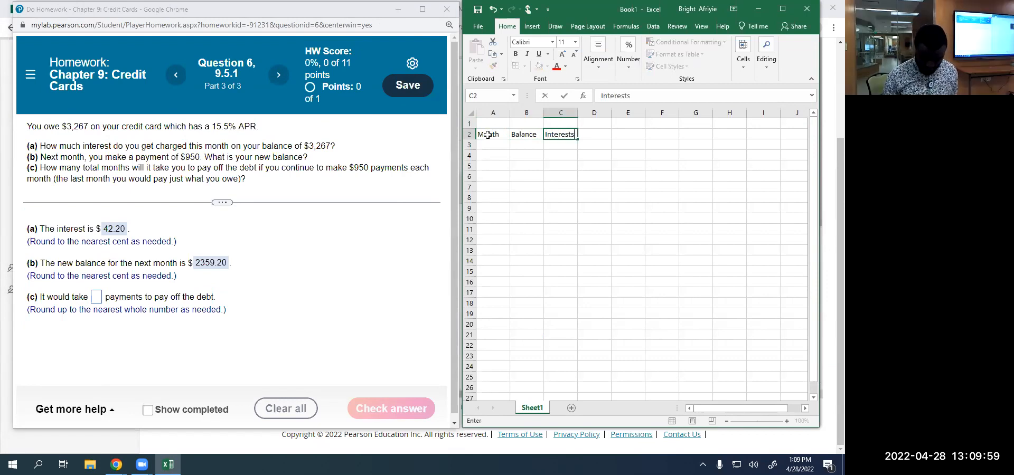
key("BackSpace")
key("Tab")
Add the heading New Balance in D2 and widen column D so the heading fits.
type("New Balam")
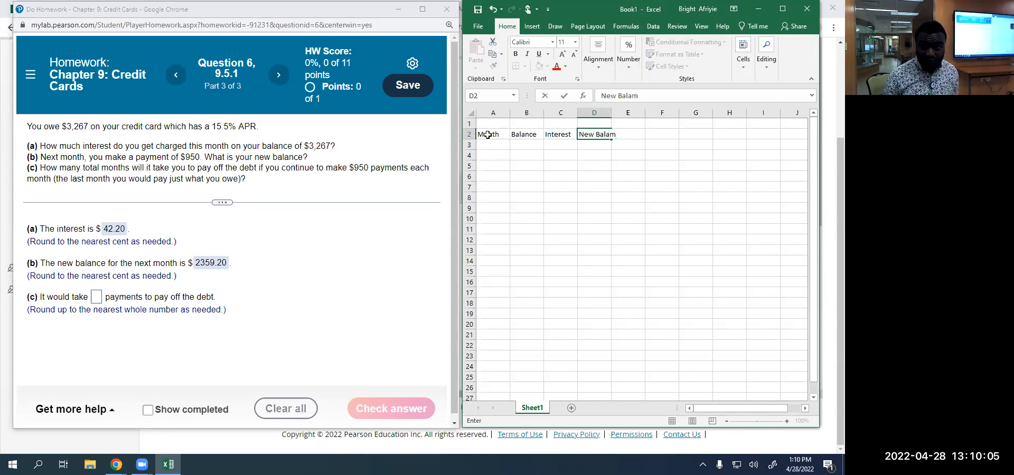
key("BackSpace")
type("nce")
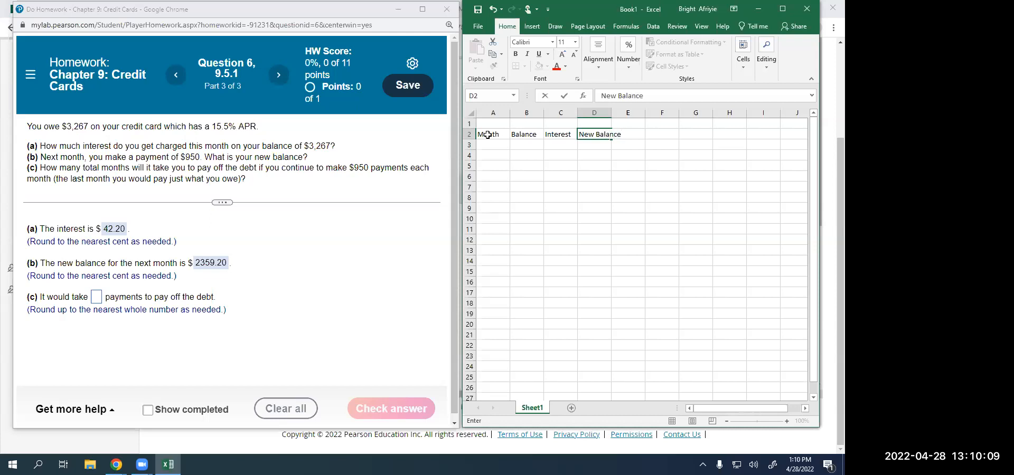
left_click(635, 197)
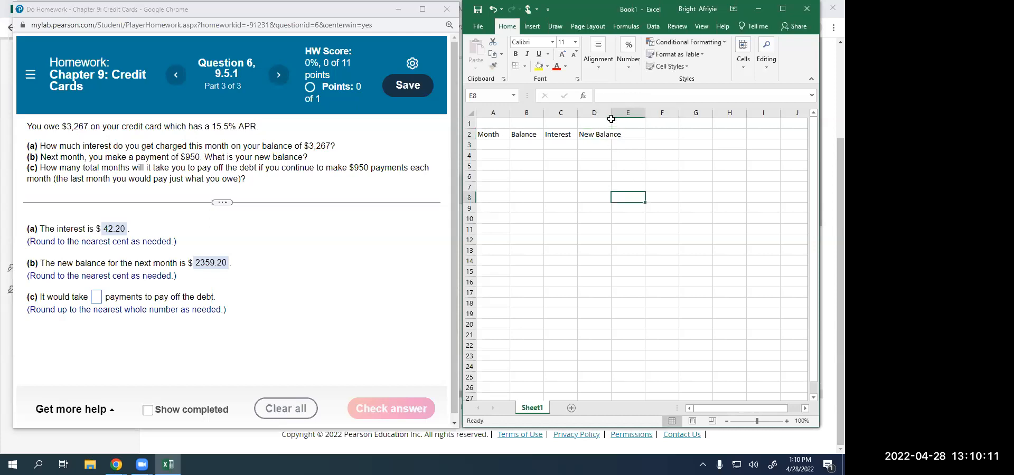
left_click_drag(611, 113, 635, 113)
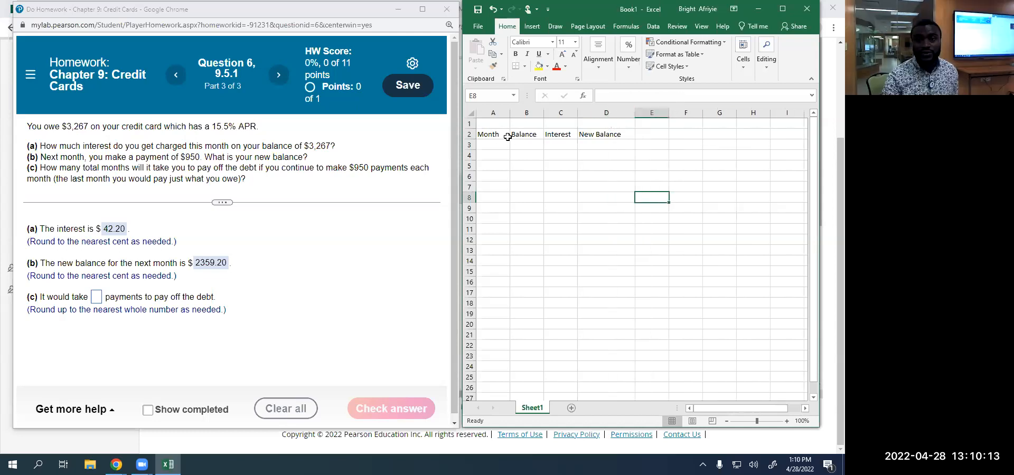
Number the months 1 to 11 down the Month column in A3:A13, filling the series from 1 and 2.
left_click(492, 146)
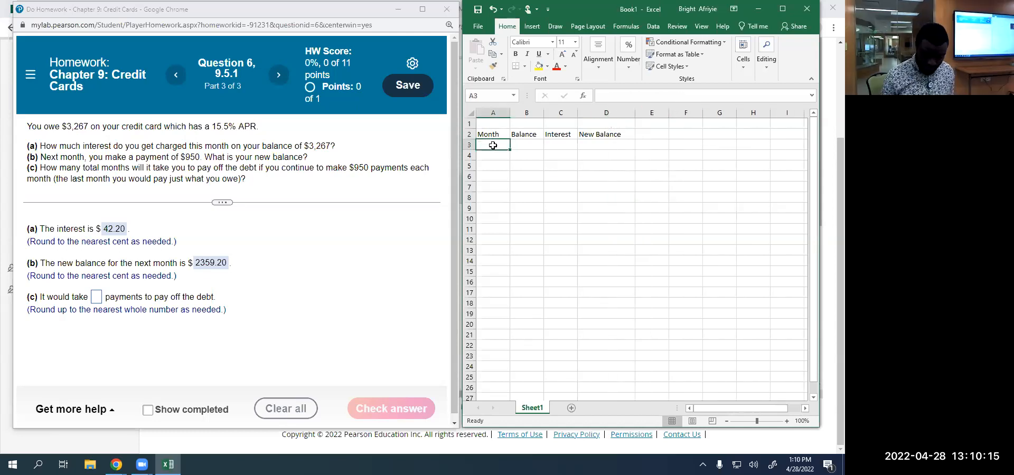
type("1")
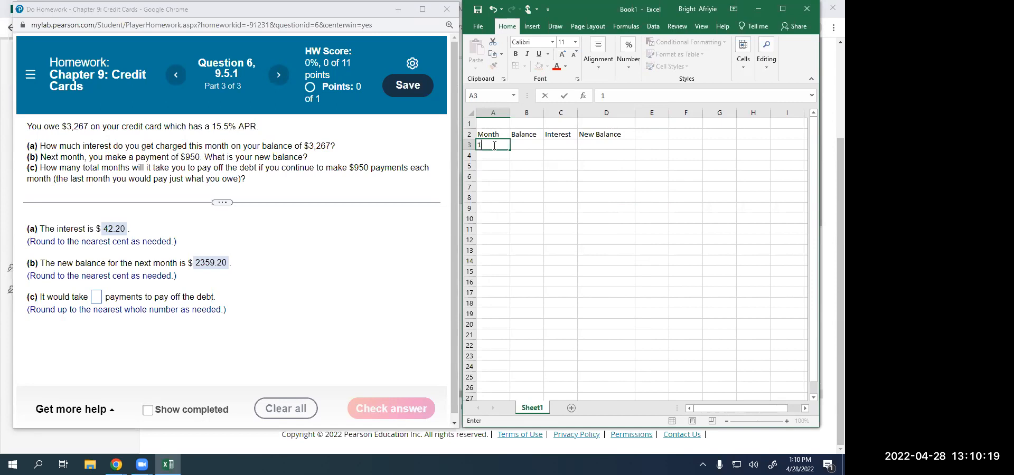
key("Return")
type("2")
left_click(495, 145)
left_click_drag(567, 177, 592, 176)
left_click_drag(505, 145, 505, 251)
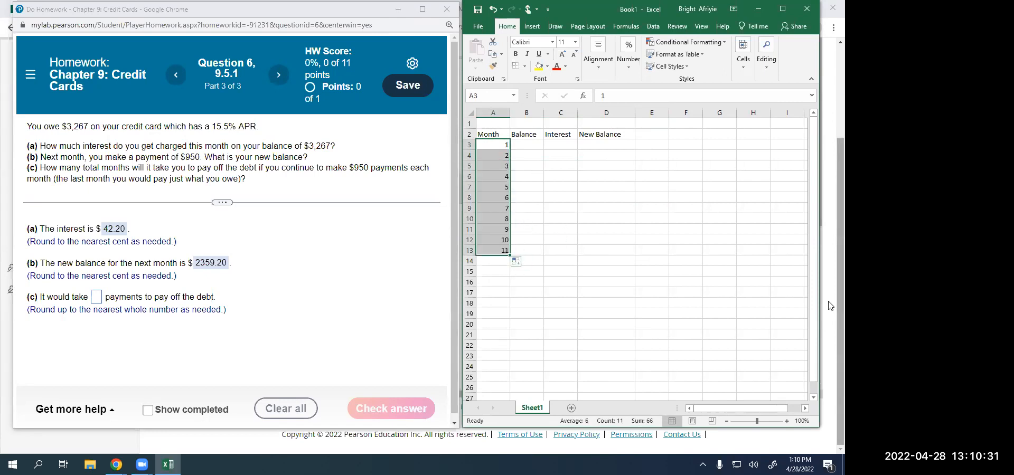
left_click(696, 281)
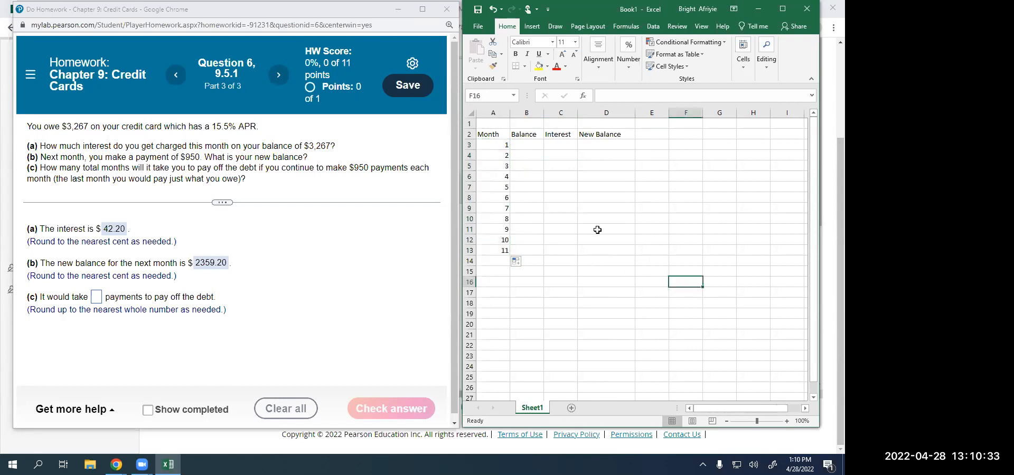
Enter 3267 as the month 1 balance in B3 and calculate its monthly interest in C3 with =0.155/12*B3.
left_click(528, 144)
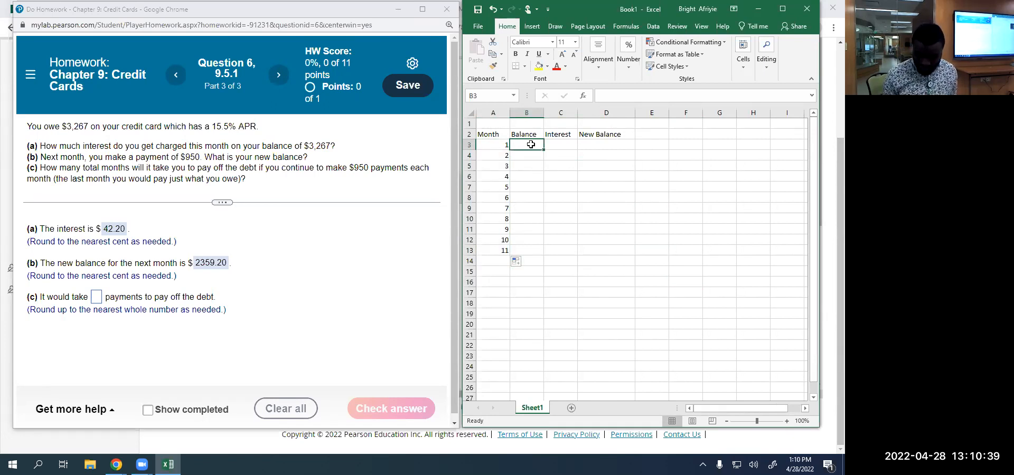
type("3267")
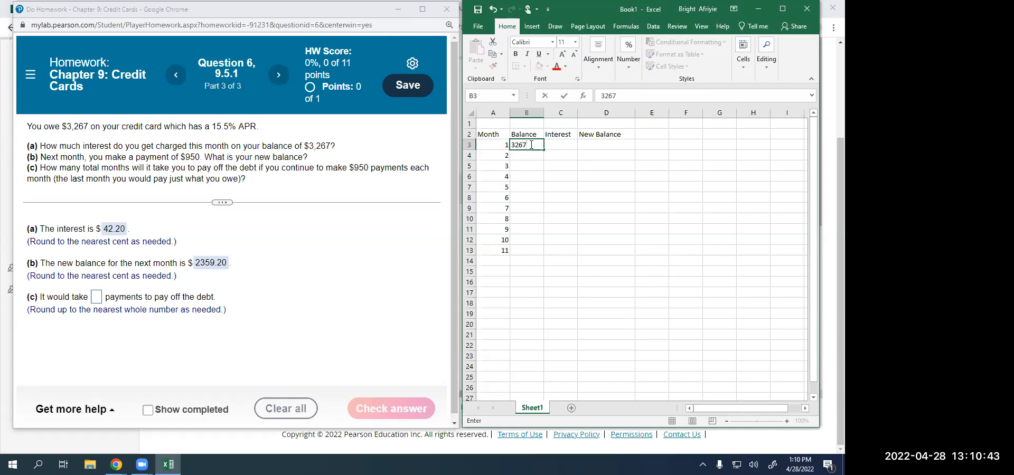
key("Tab")
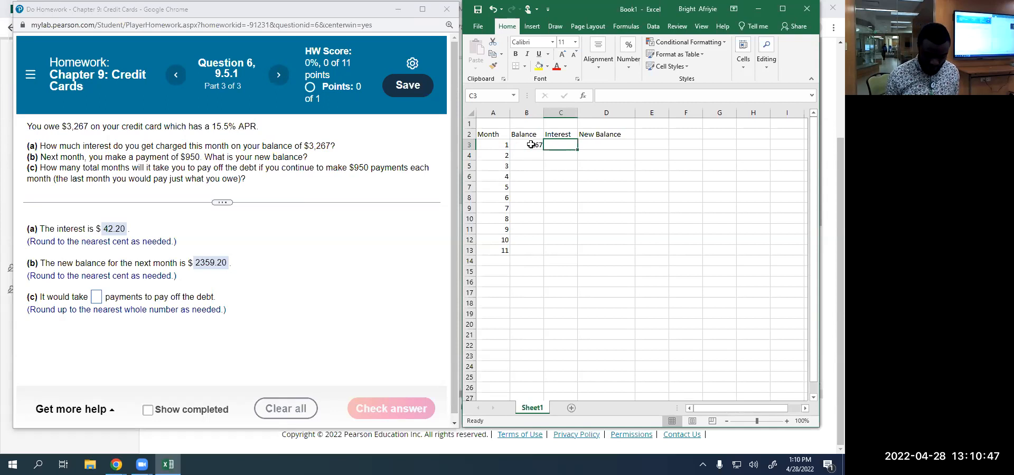
type("=")
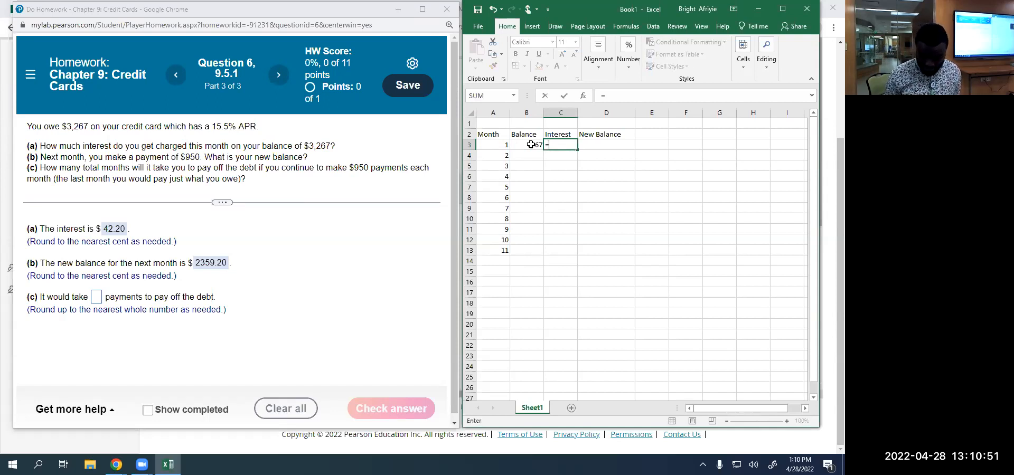
type("0.155")
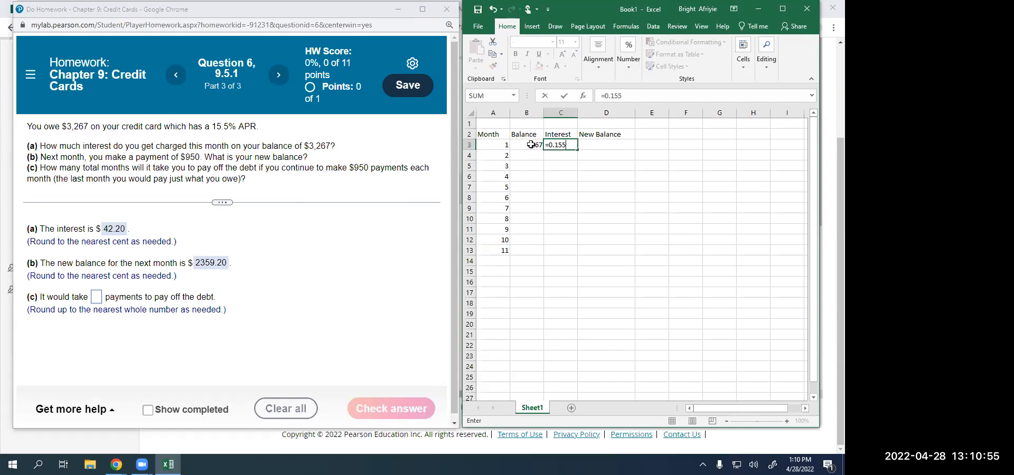
type("/12*")
left_click(534, 145)
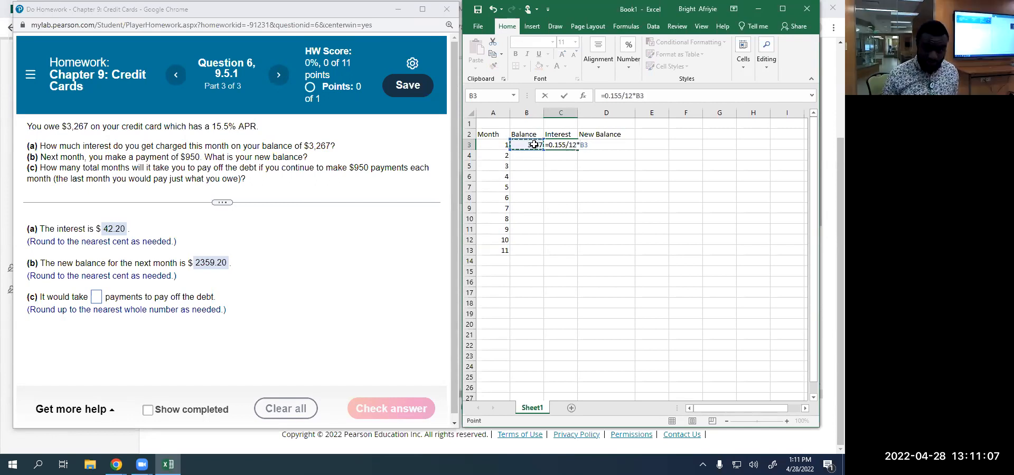
key("Return")
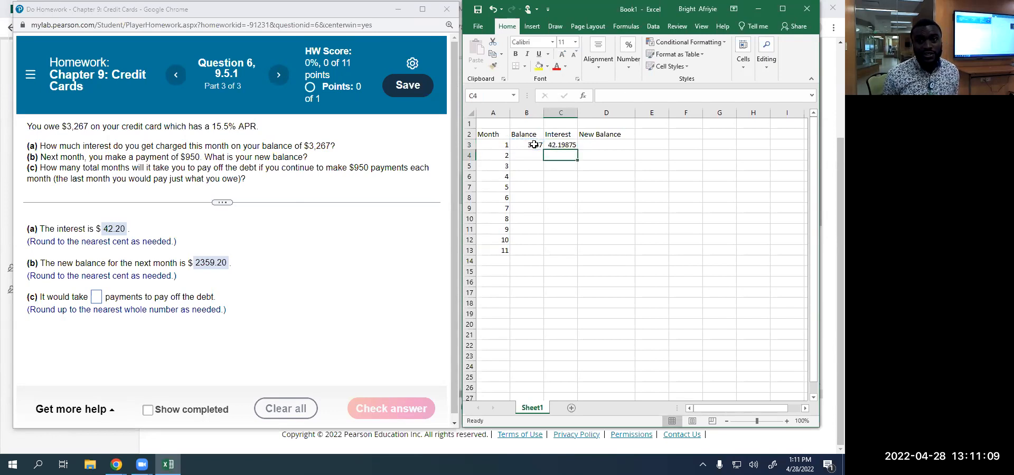
Calculate the month 1 new balance in D3 by adding balance and interest with =B3+C3.
left_click(607, 148)
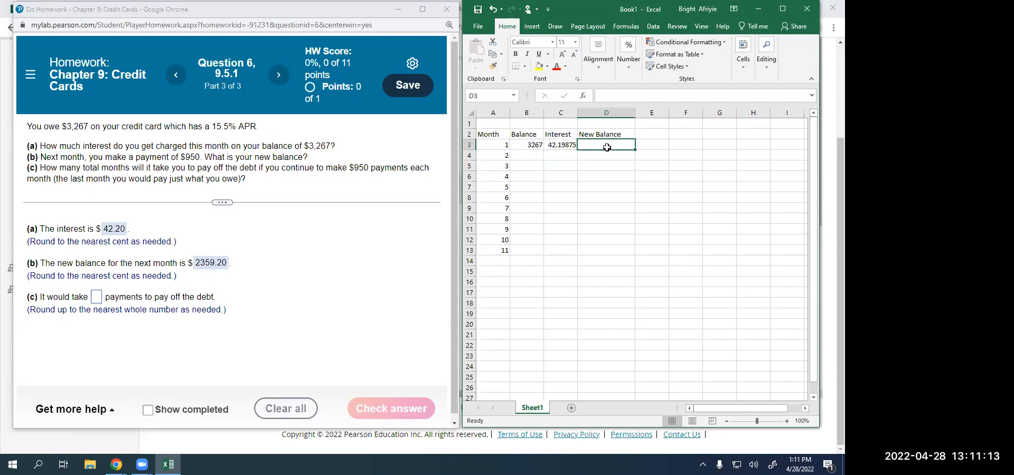
type("=")
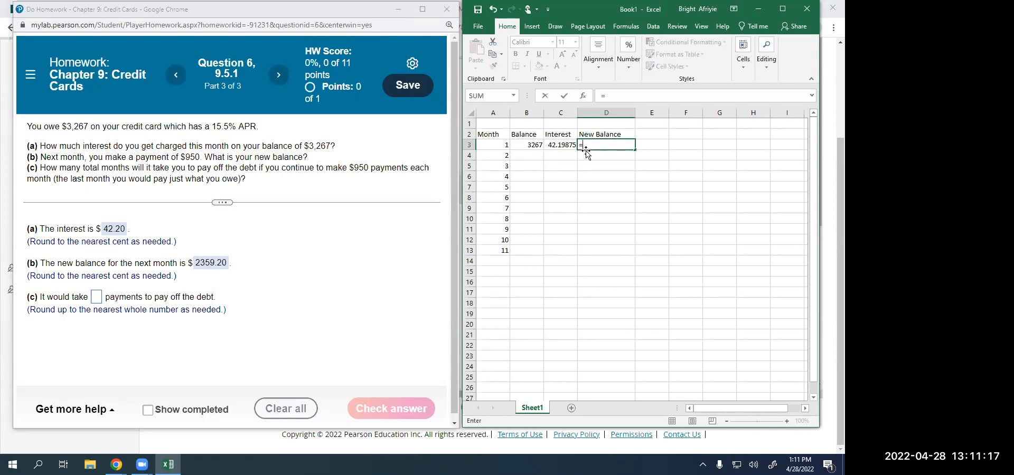
left_click(529, 145)
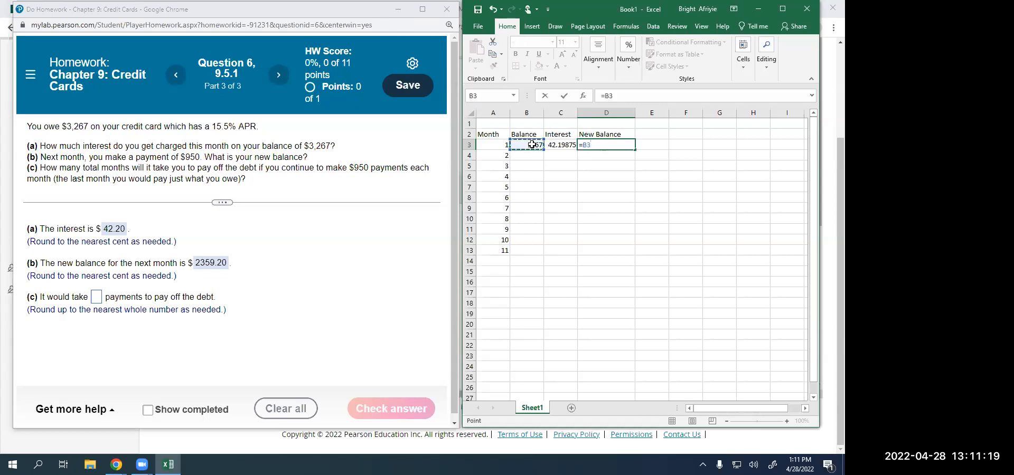
left_click(563, 145)
left_click(530, 144)
type("+")
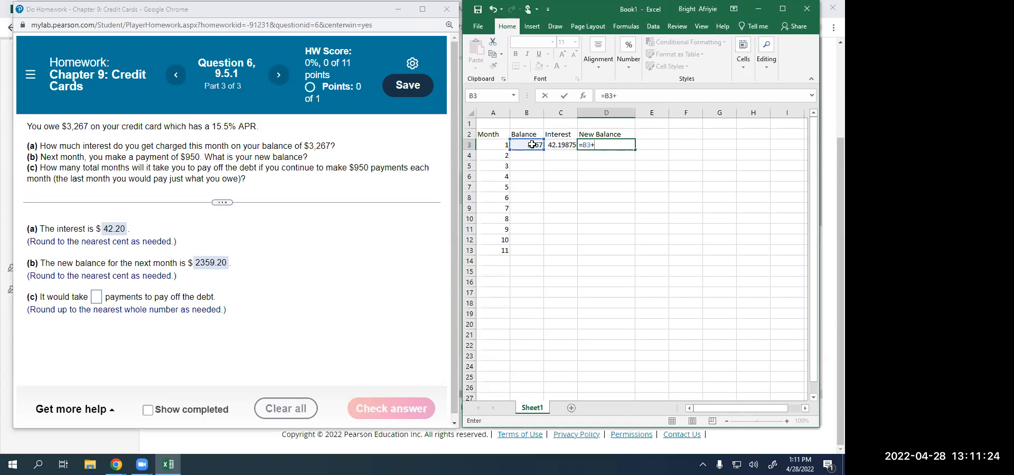
left_click(560, 145)
key("Return")
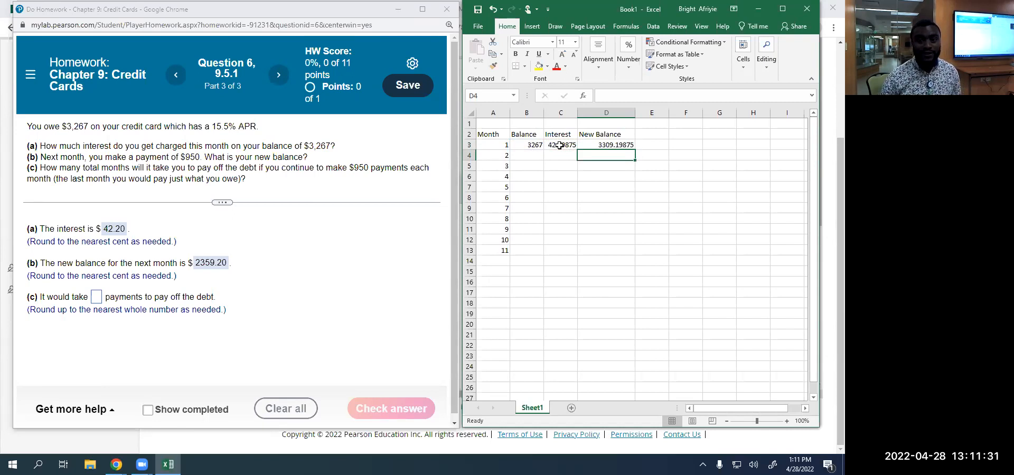
left_click(535, 154)
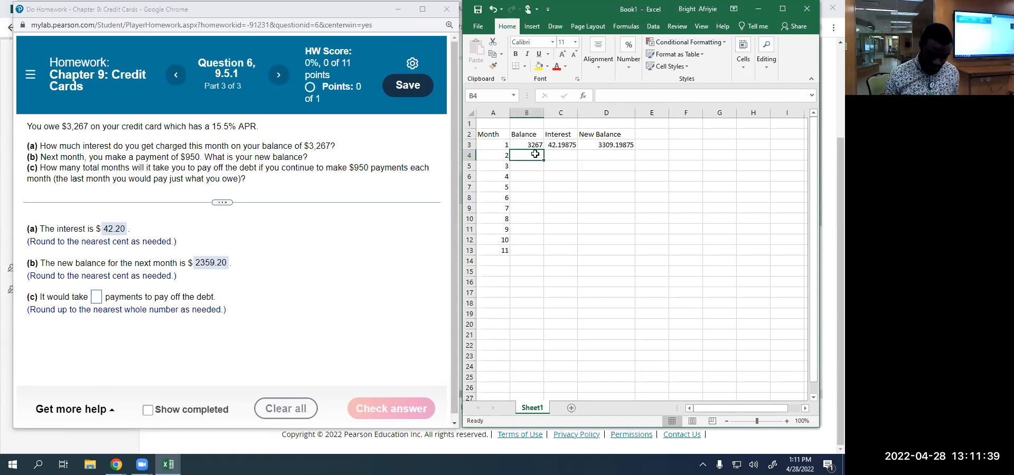
type("=")
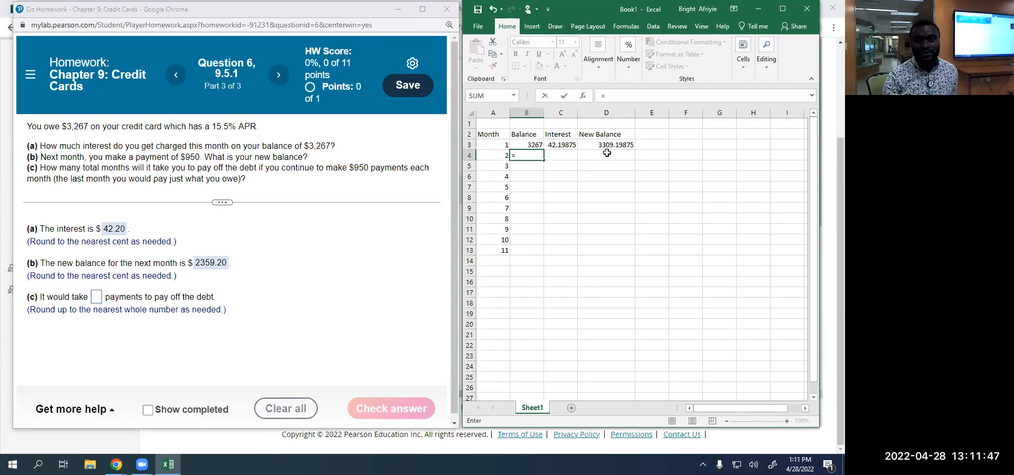
left_click(600, 108)
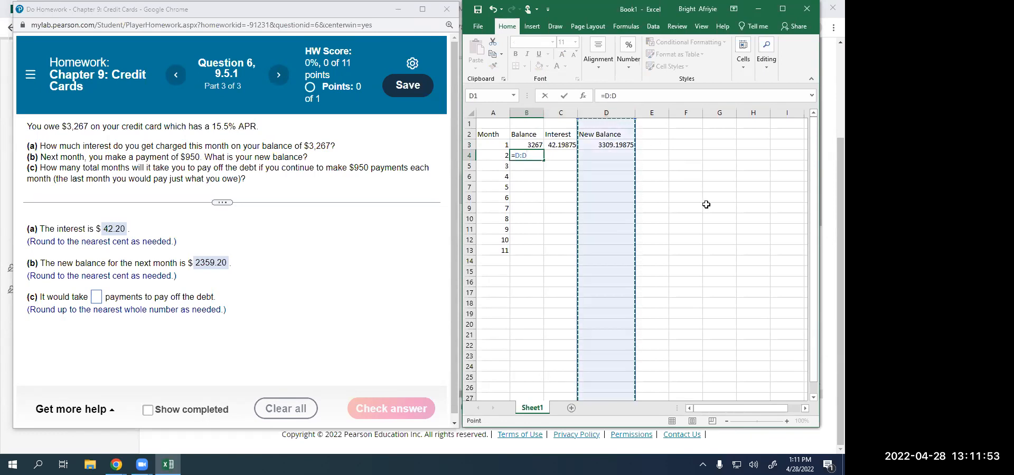
key("BackSpace")
key("BackSpace")
key("BackSpace")
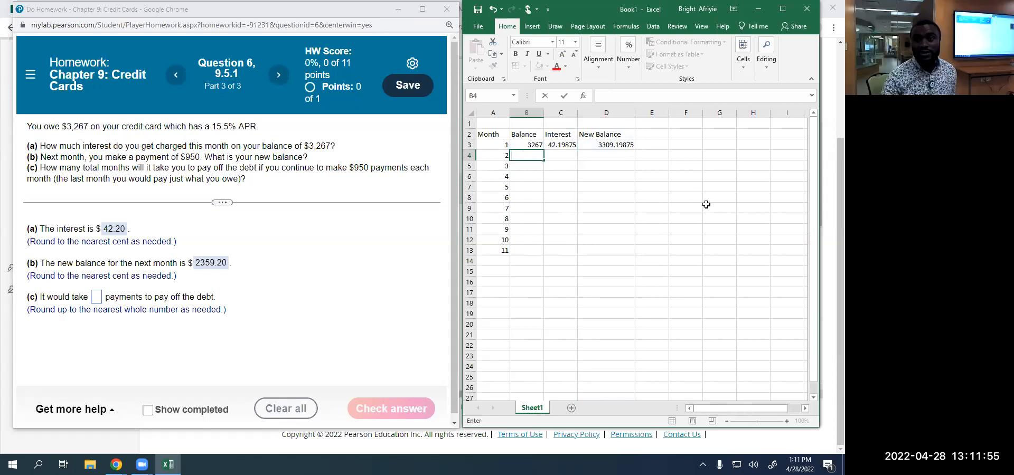
left_click(703, 194)
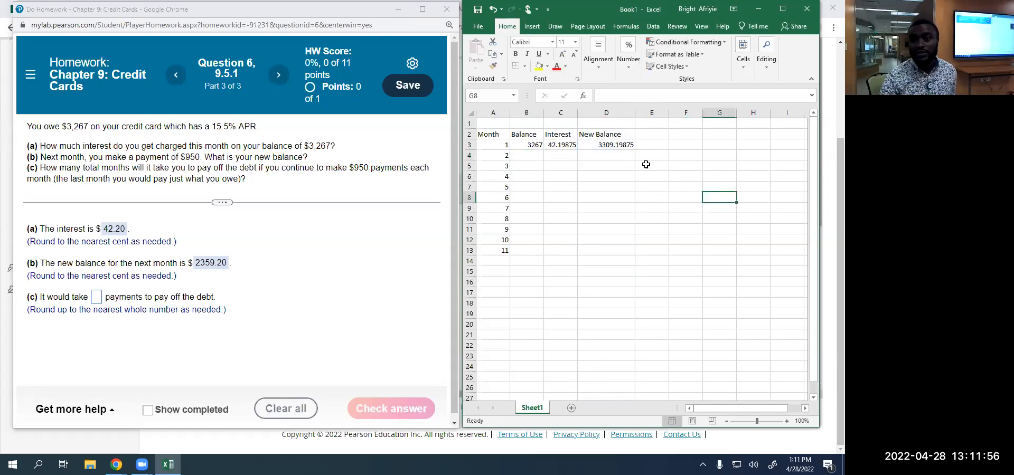
Insert a new column between Interest and New Balance and give it the heading Payment in D2.
left_click(599, 112)
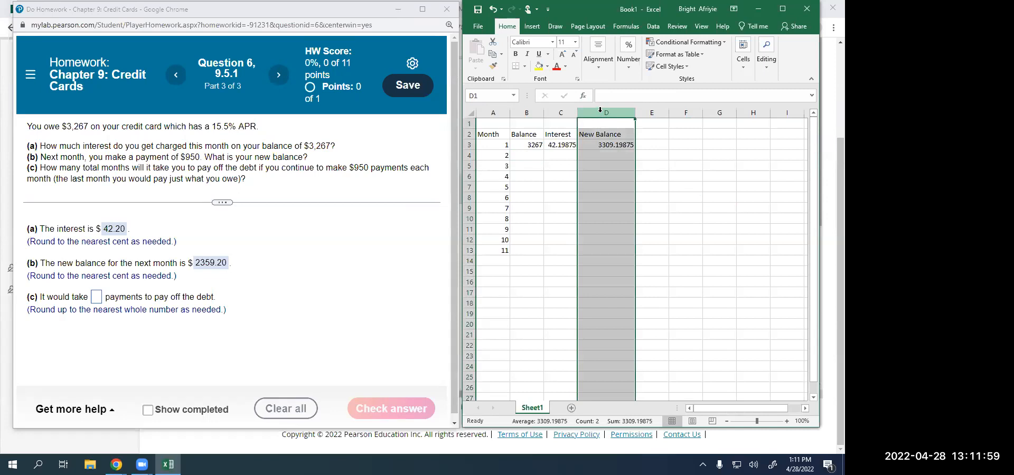
right_click(609, 116)
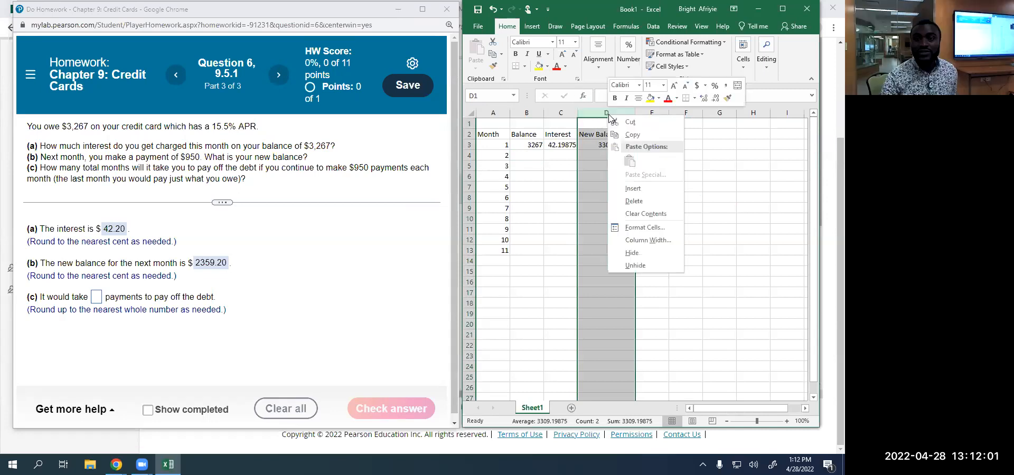
left_click(633, 188)
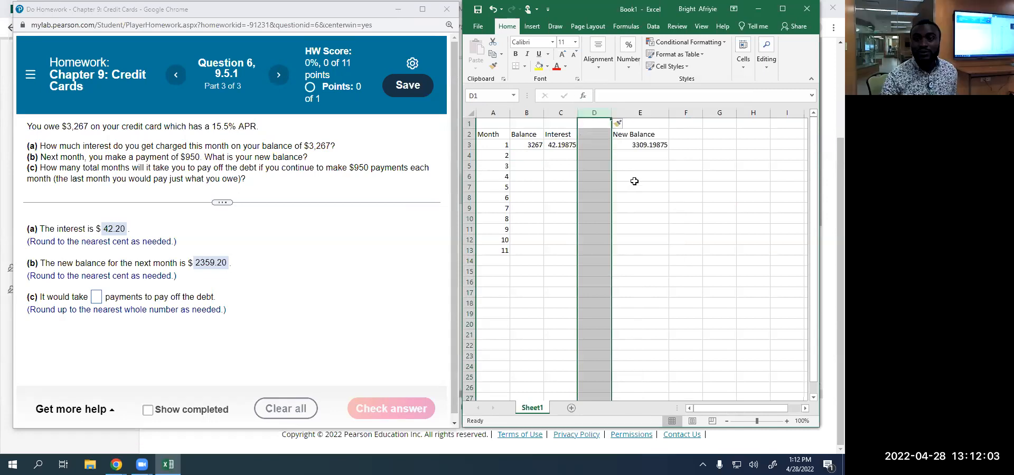
left_click(591, 134)
type("Paymeent")
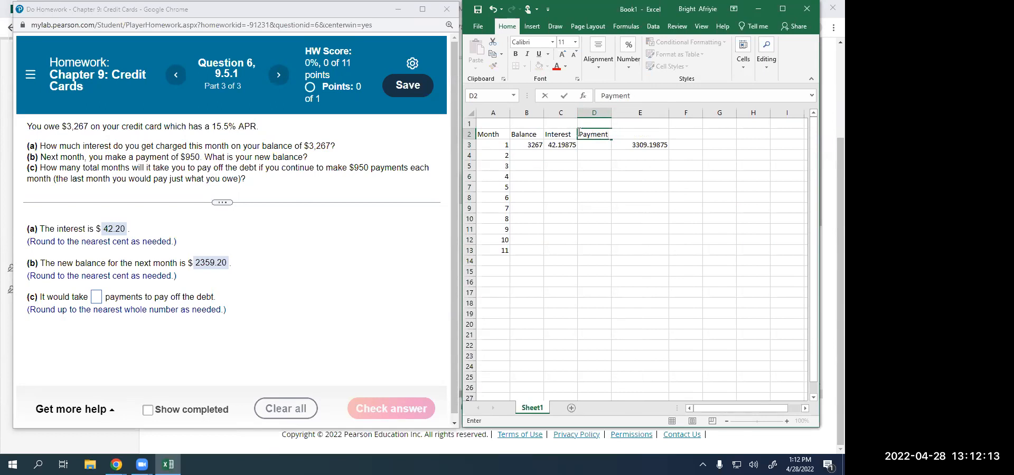
Enter 950 as the month 1 payment in D3.
left_click(595, 145)
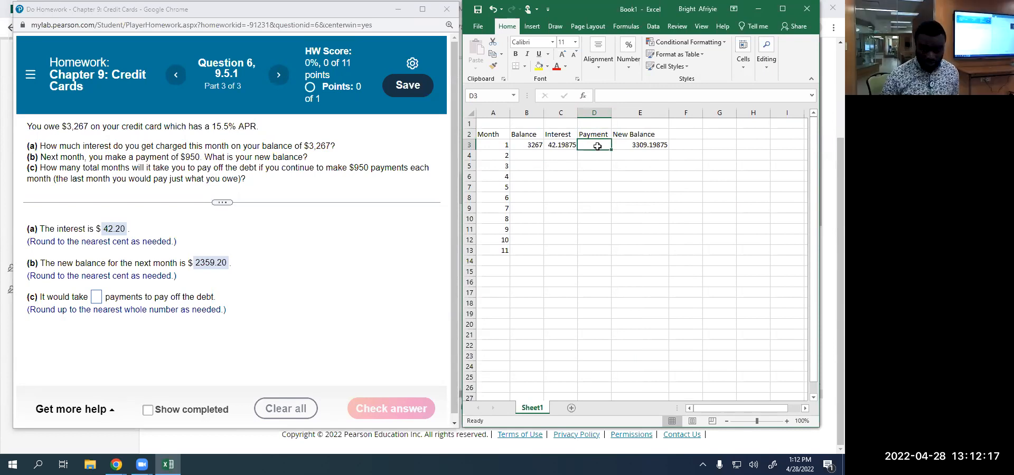
type("950")
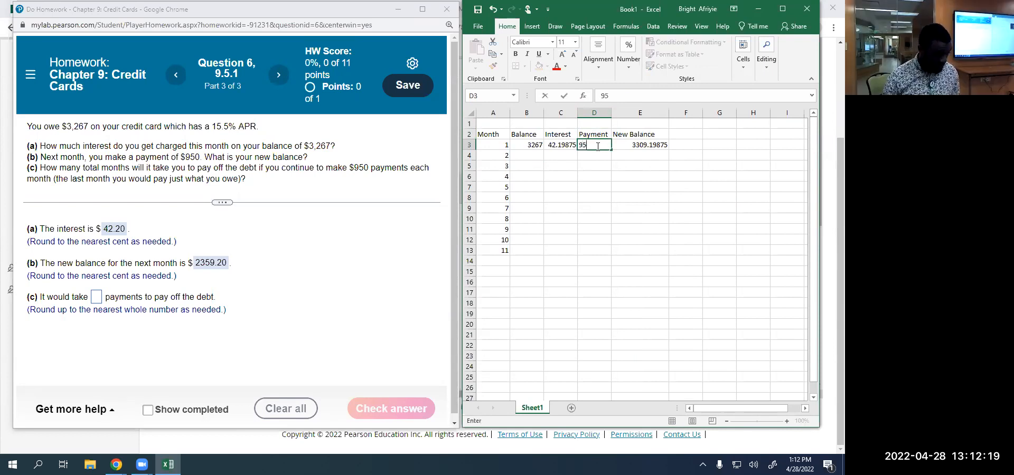
left_click(684, 195)
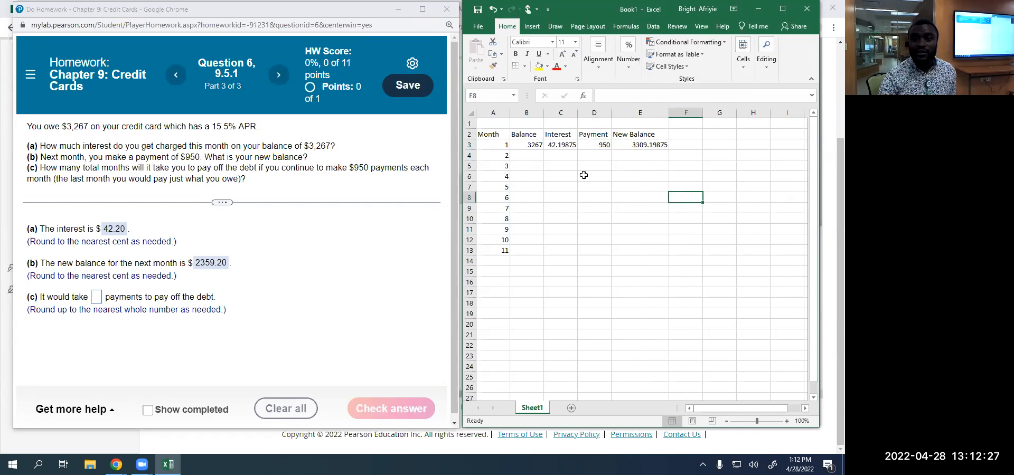
Calculate the month 2 balance in B4 by subtracting the payment from the new balance with =E3-D3.
left_click(529, 155)
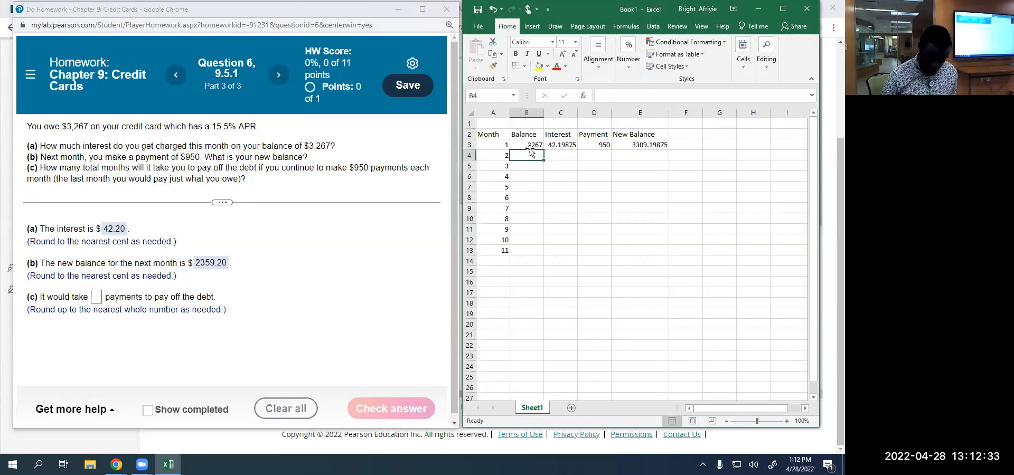
type("=")
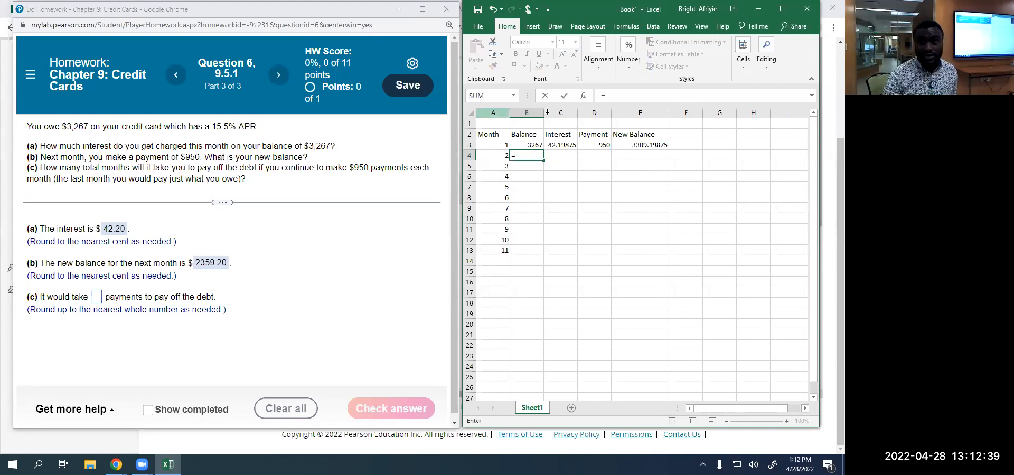
left_click(649, 144)
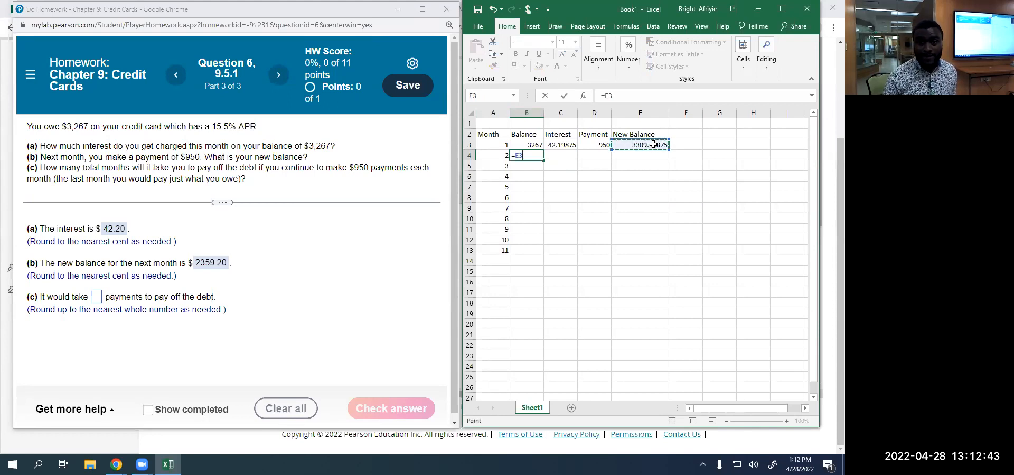
type("-")
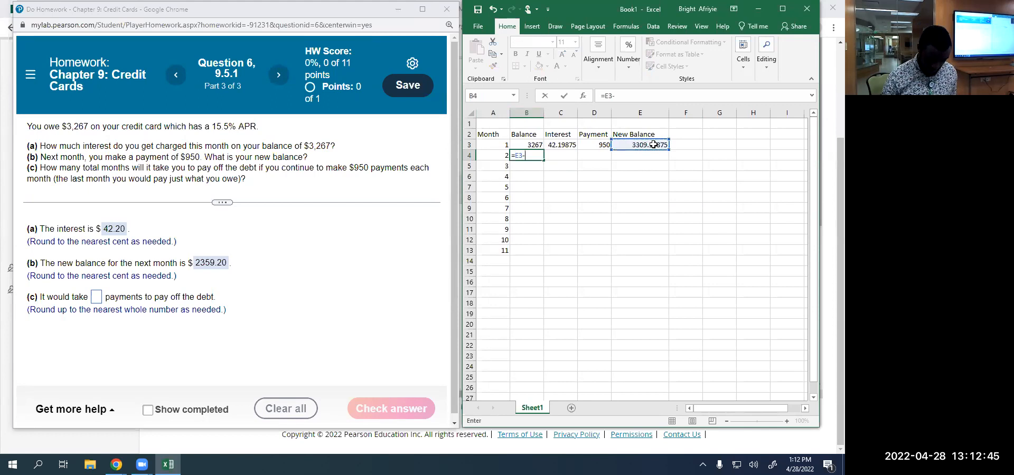
left_click(602, 143)
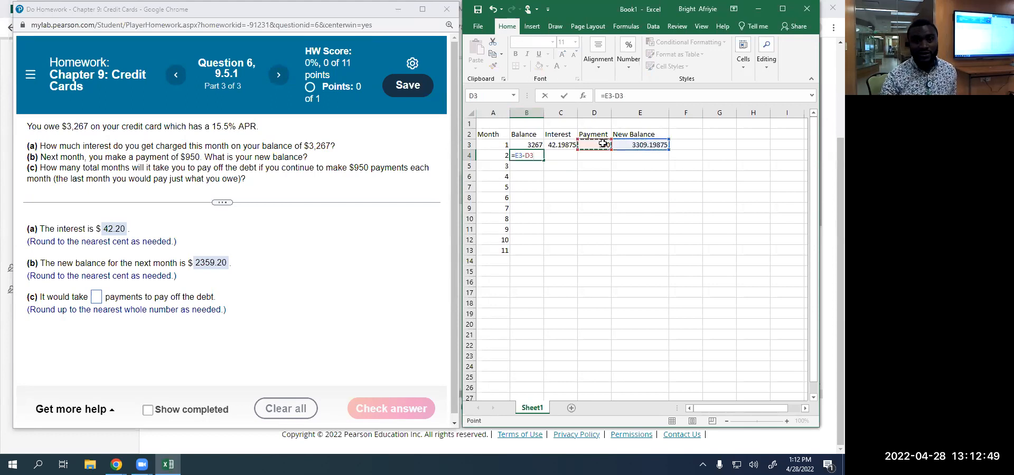
key("Return")
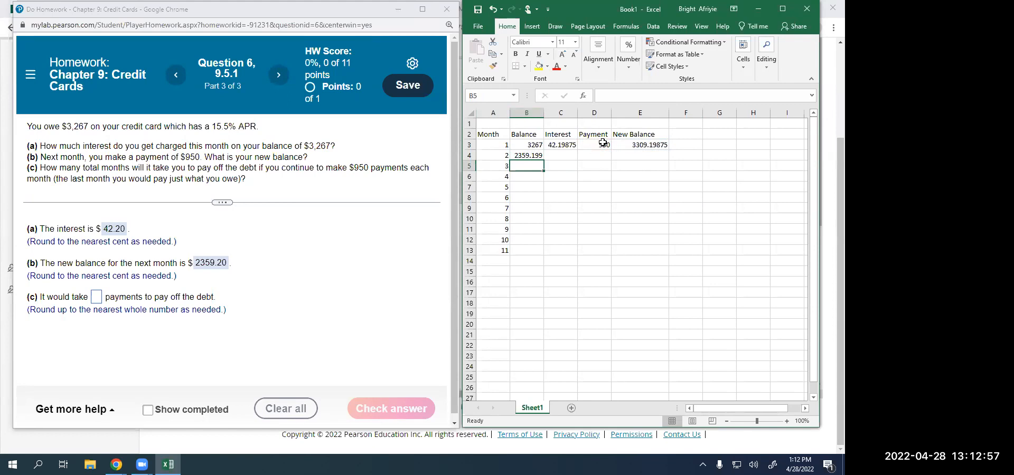
Fill the interest formula from C3 down to C13 and the balance formula from B4 down to B13.
left_click(563, 157)
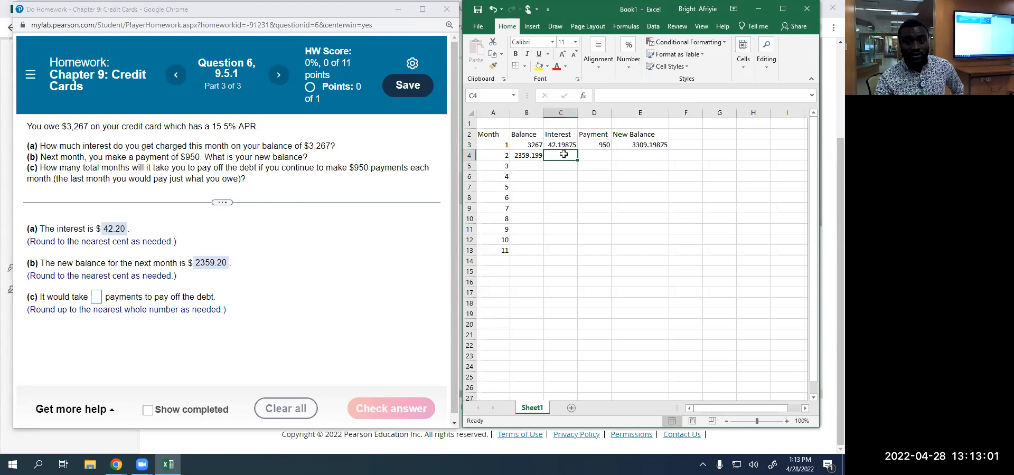
left_click(562, 146)
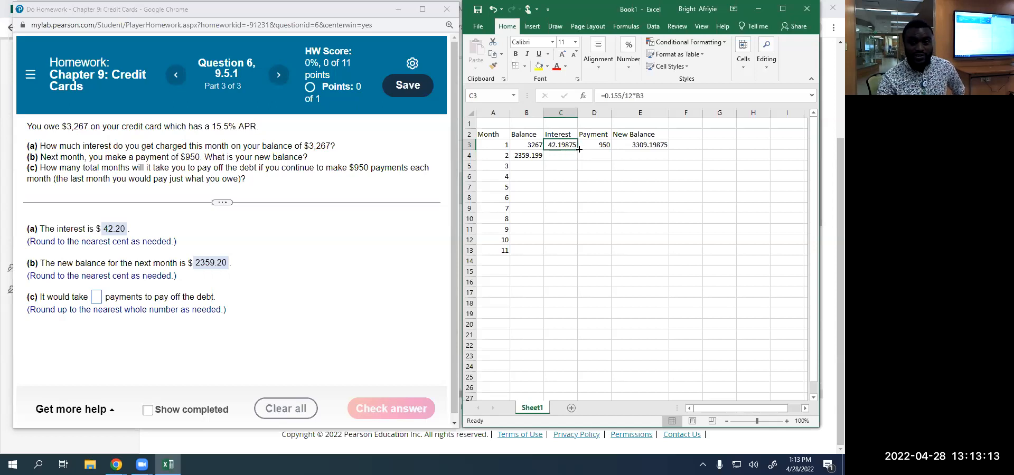
double_click(579, 150)
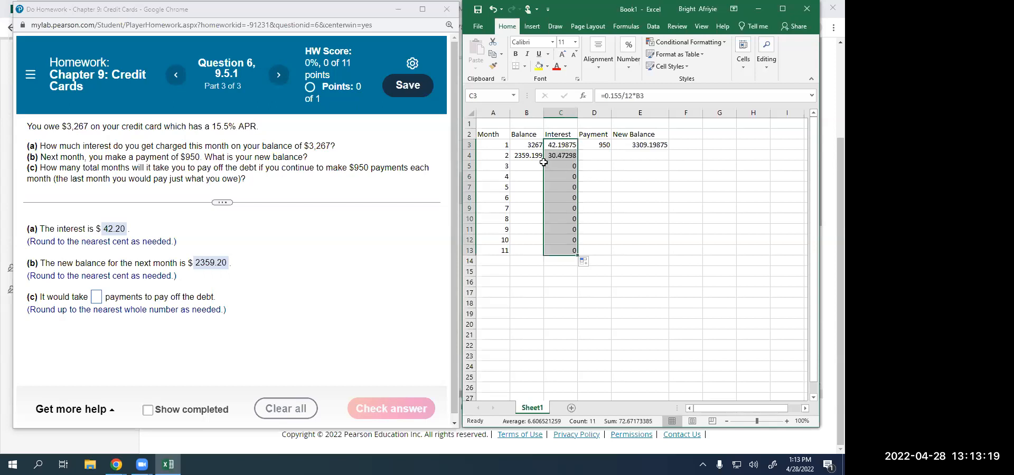
left_click(524, 154)
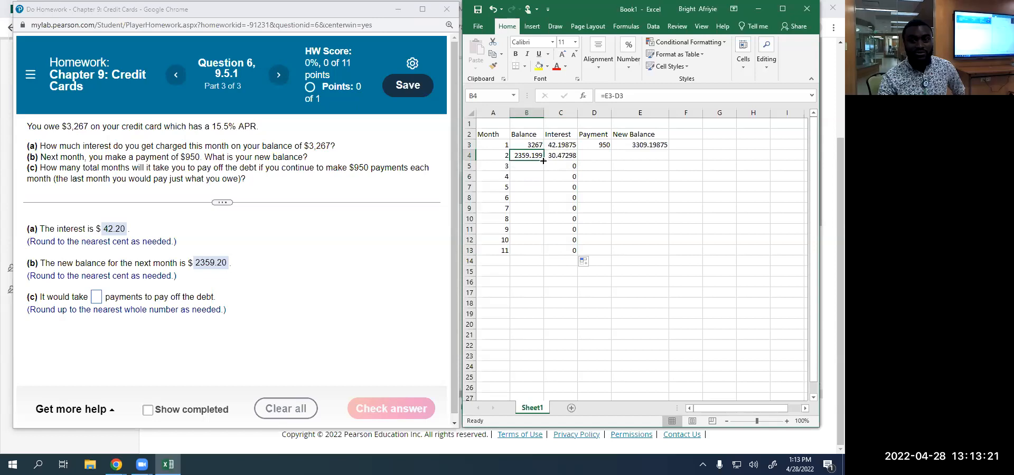
double_click(544, 161)
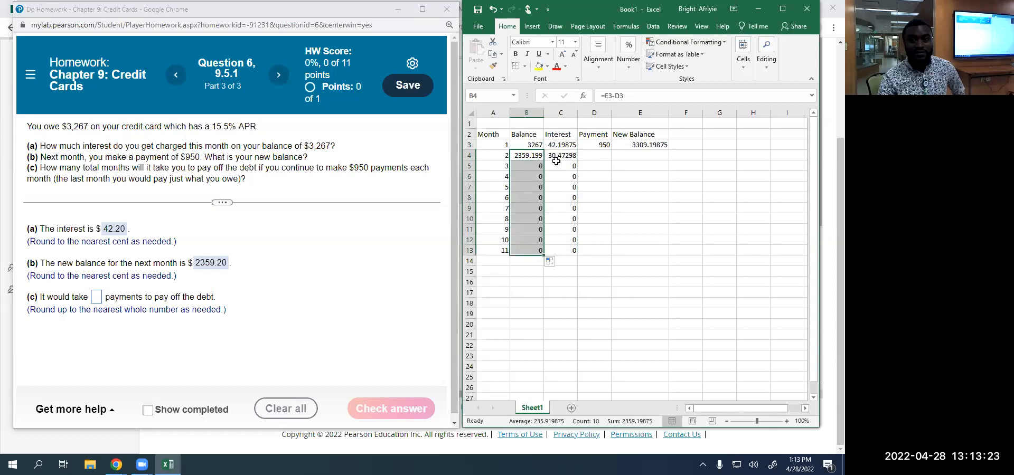
Copy the 950 payment from D3 down to D13 and fill the New Balance formula from E3 down to E13.
left_click(603, 144)
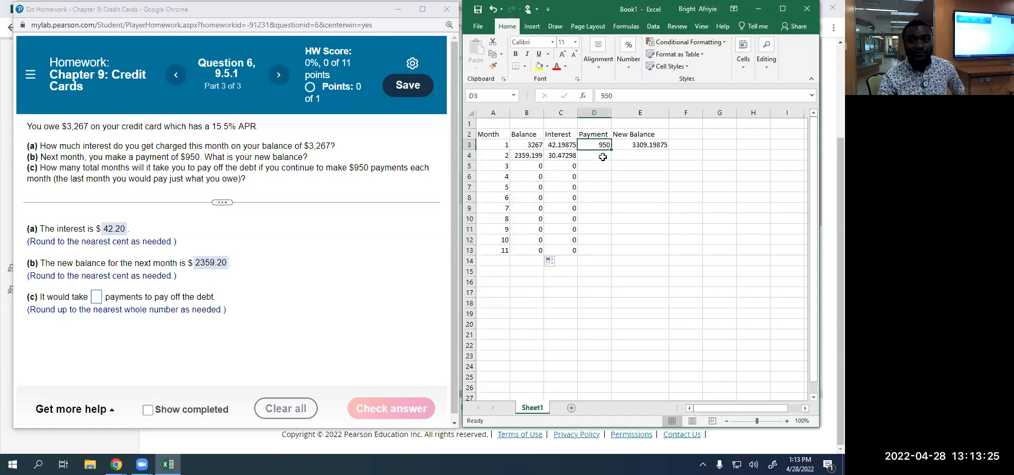
left_click_drag(611, 150, 612, 157)
left_click_drag(611, 196, 618, 250)
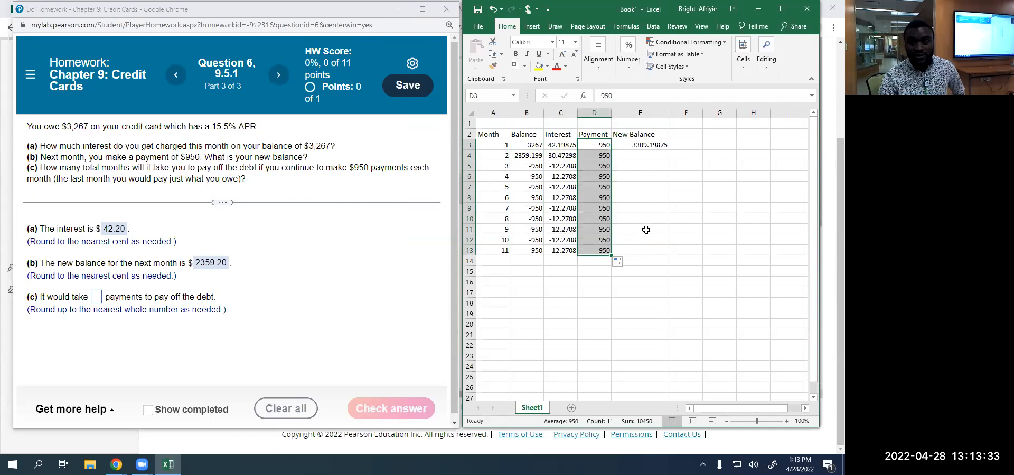
left_click(652, 145)
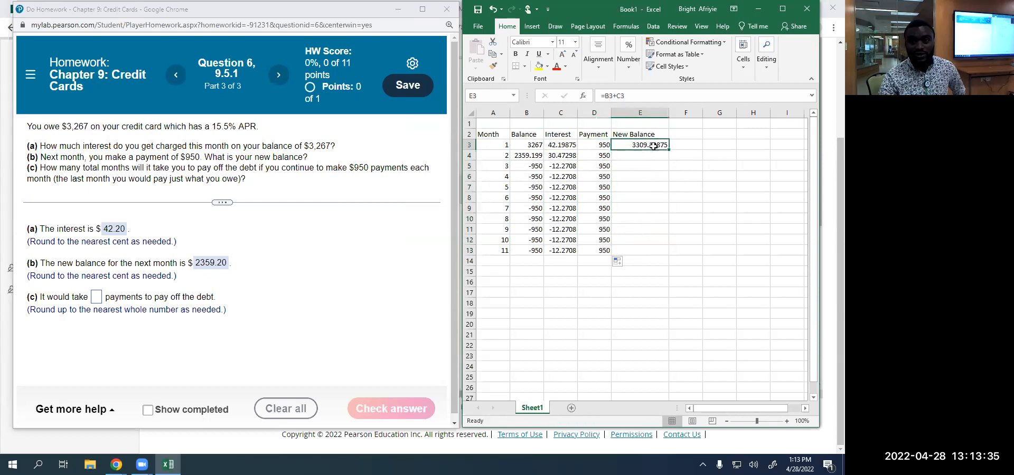
double_click(669, 148)
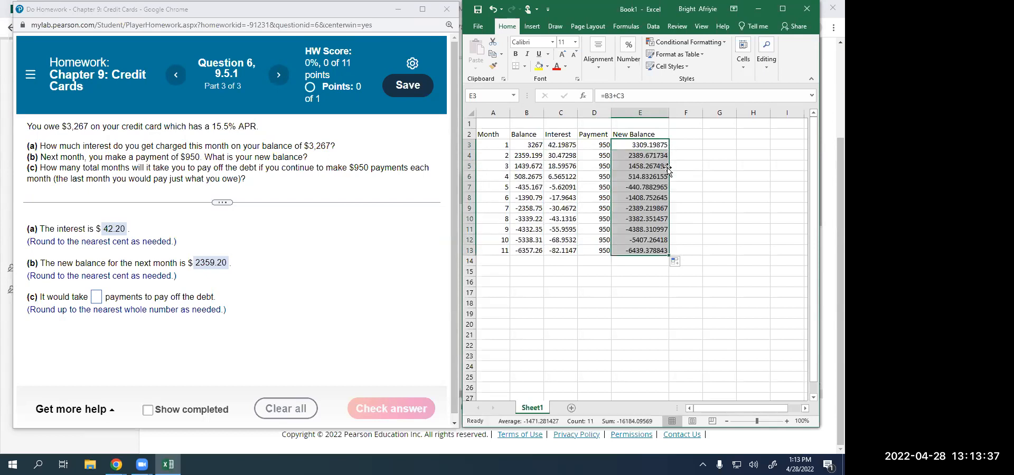
left_click(571, 290)
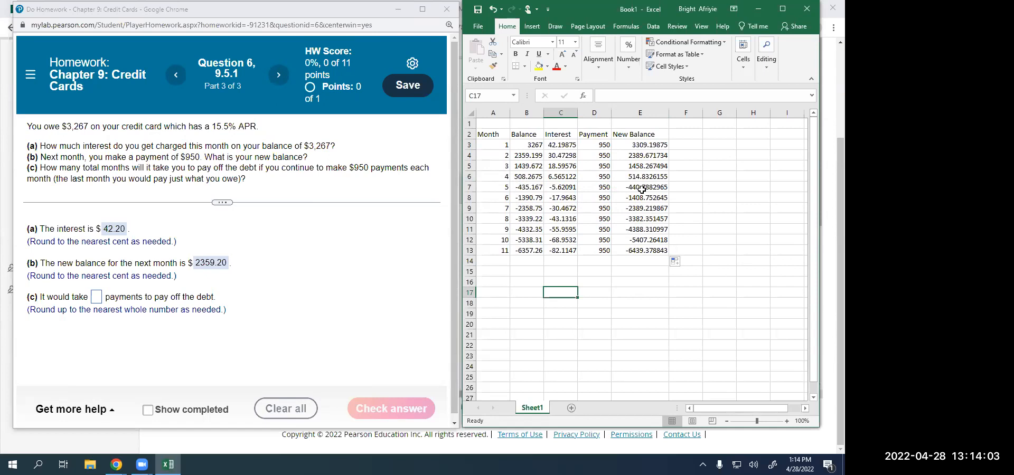
Answer part (c) of the homework question with 4 payments, check the answer and close the feedback message.
left_click(470, 176)
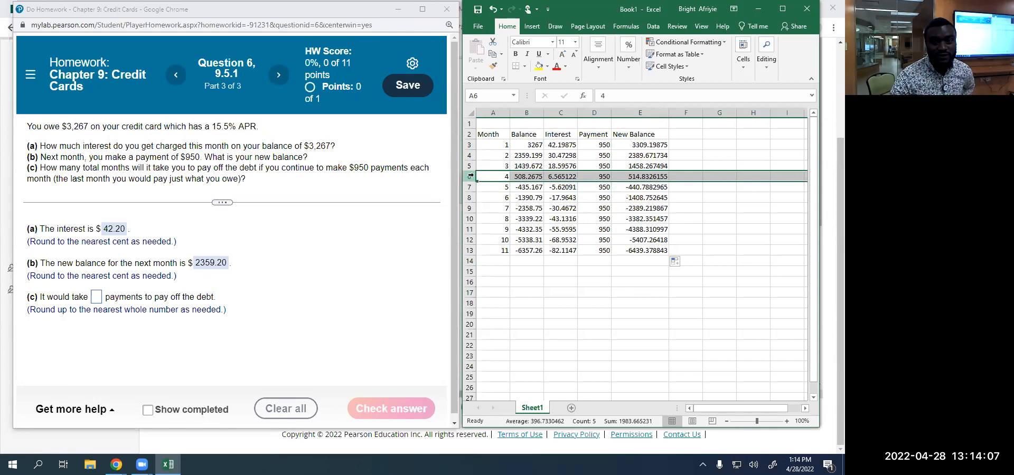
left_click(98, 297)
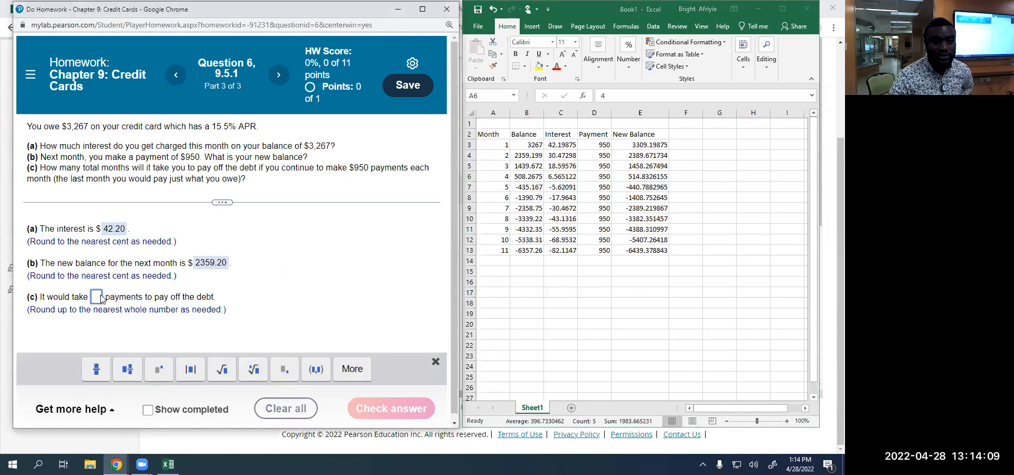
type("4")
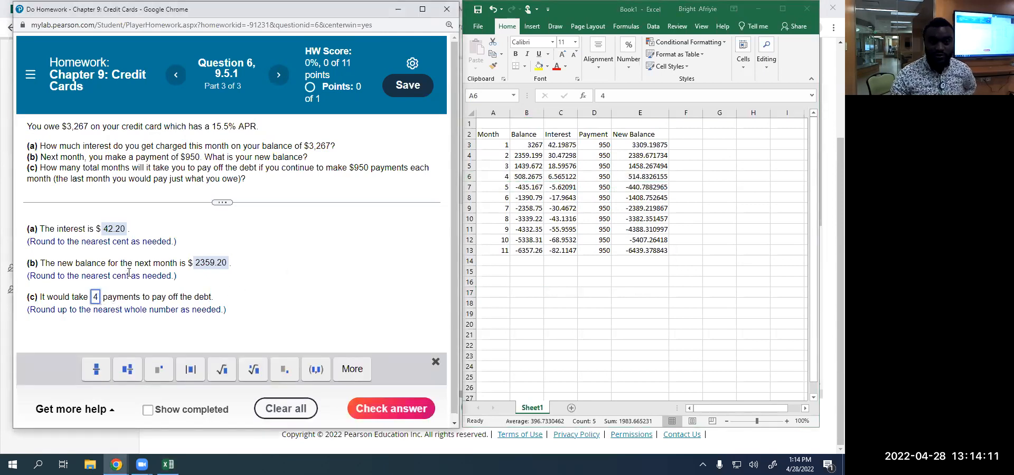
left_click(365, 406)
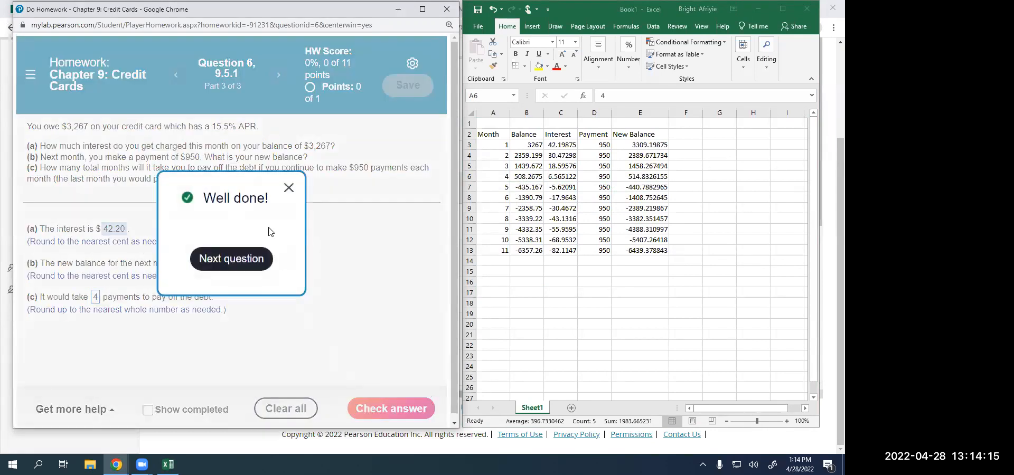
left_click(288, 188)
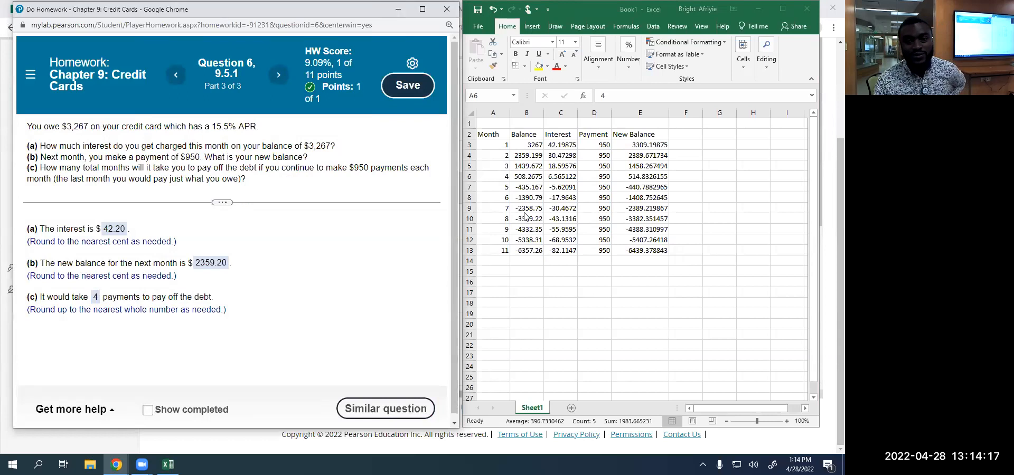
Advance the homework to question 7, 9.5.2, and return to the Excel workbook.
left_click(465, 177)
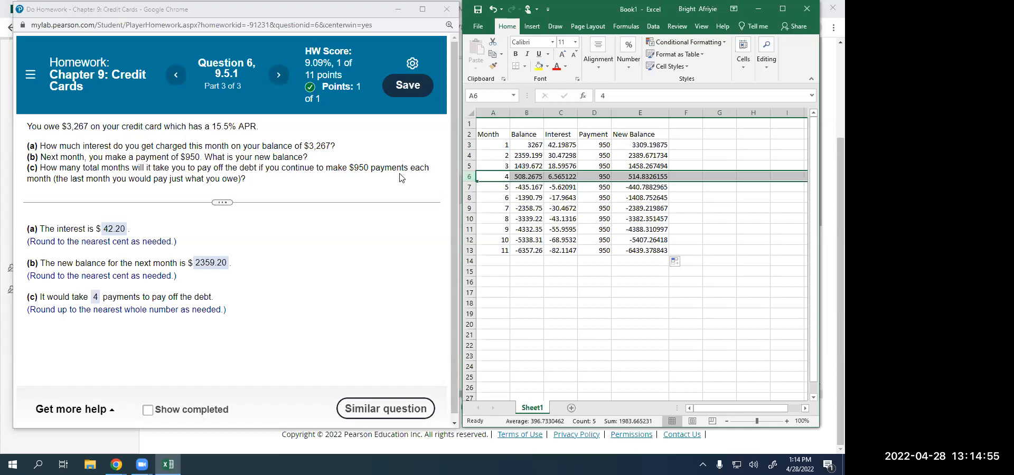
left_click(278, 74)
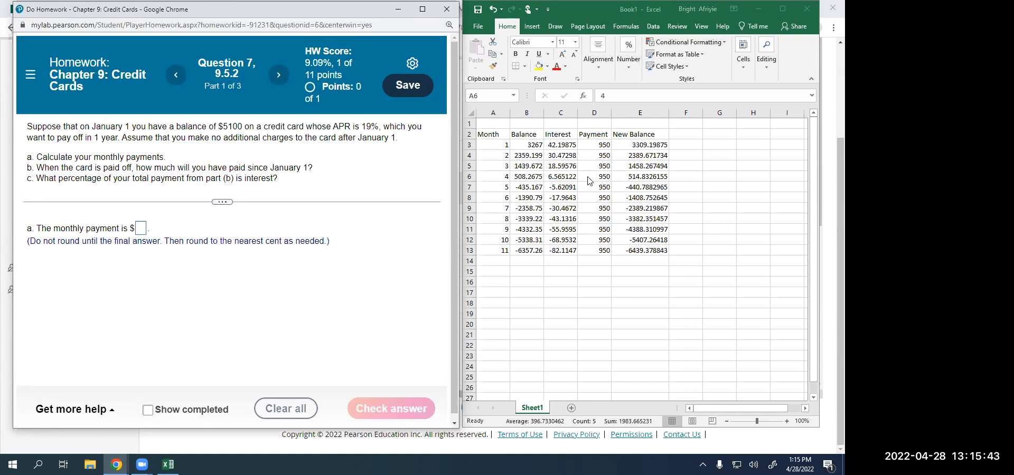
left_click(507, 112)
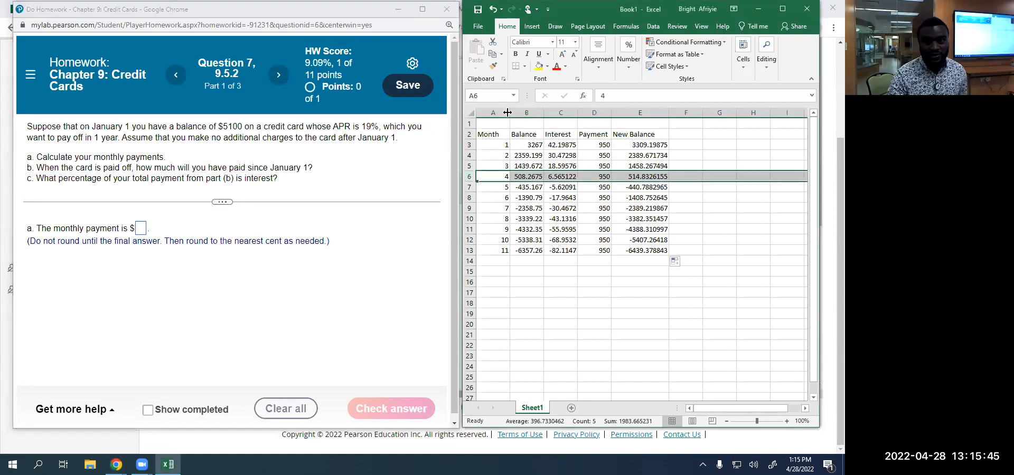
Calculate the monthly payment in A16 with =PMT(0.19/12,12,-5100) and widen column A.
left_click(484, 283)
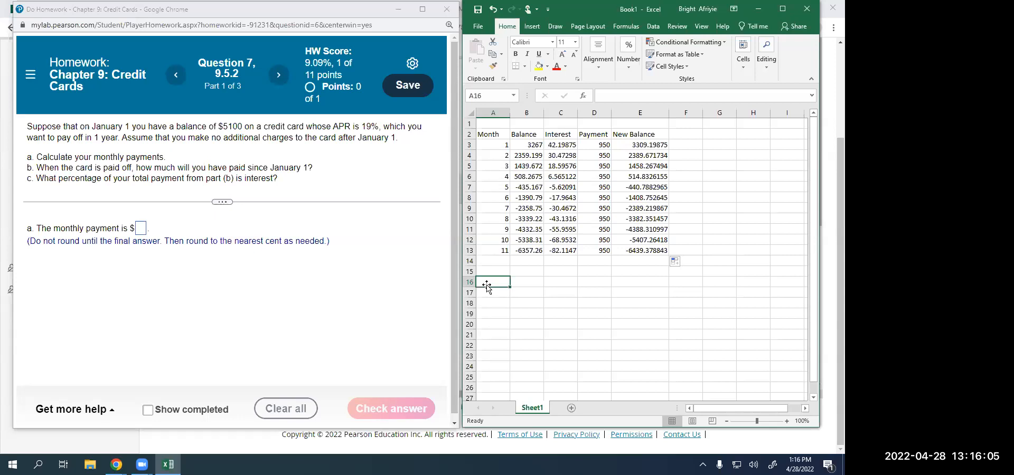
type("=P")
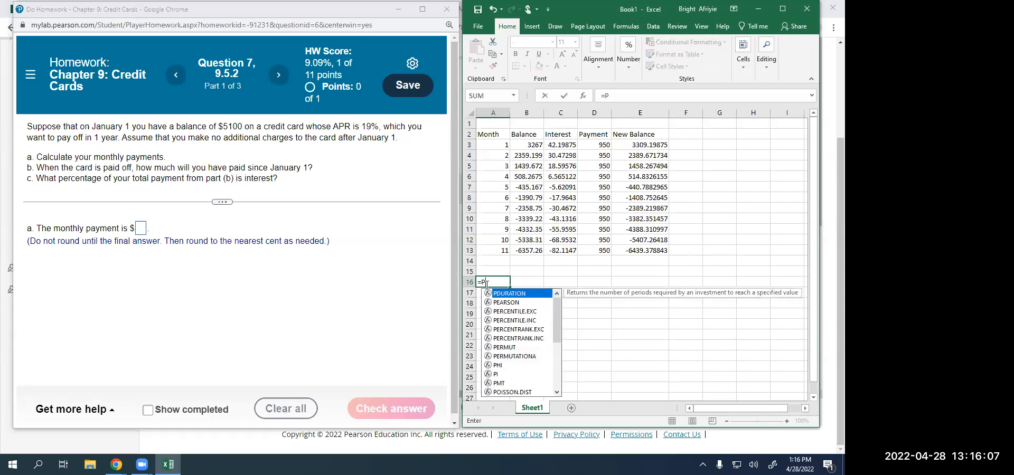
type("MT")
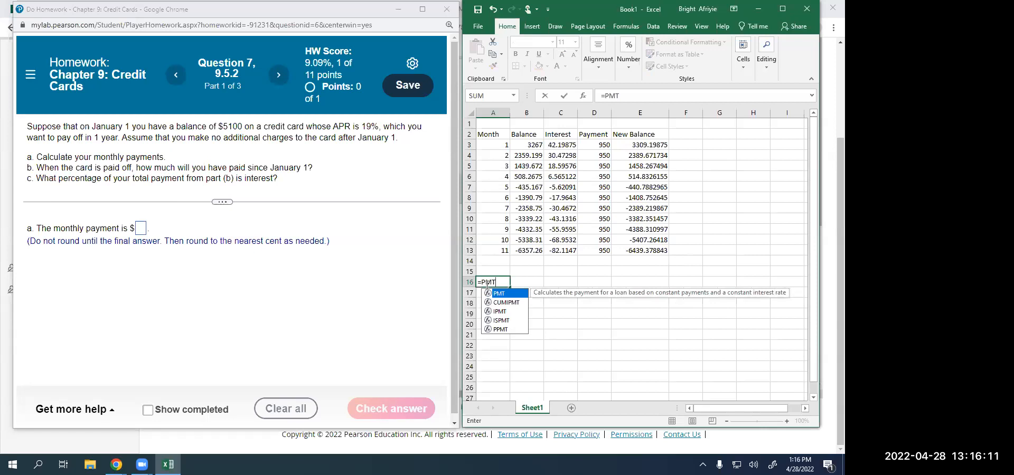
type("(")
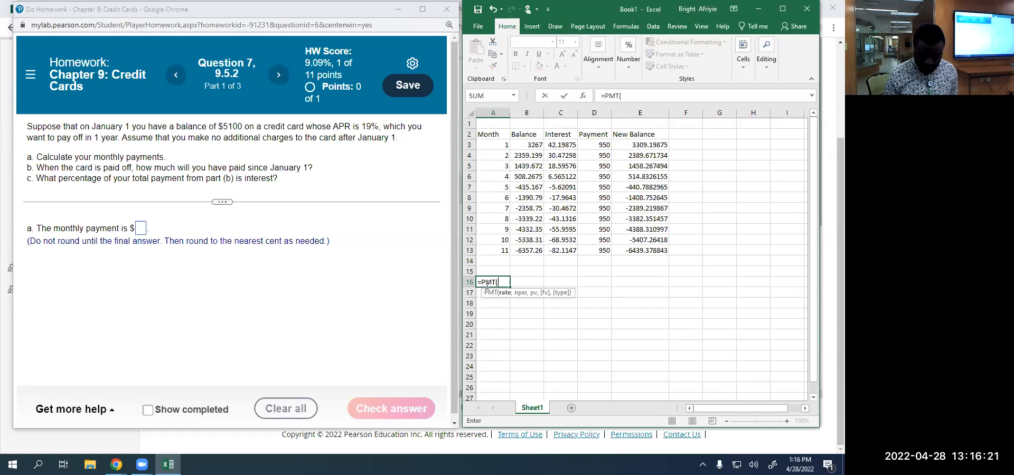
type("0.19")
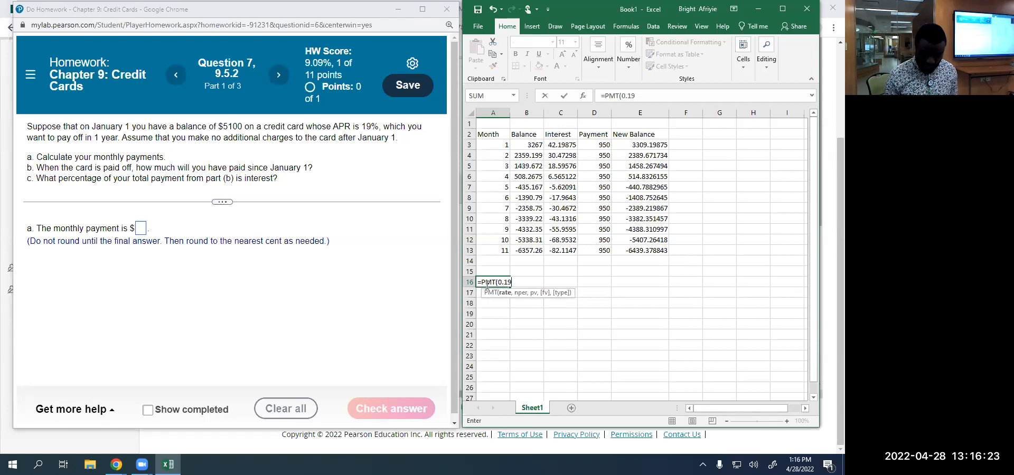
type("/12")
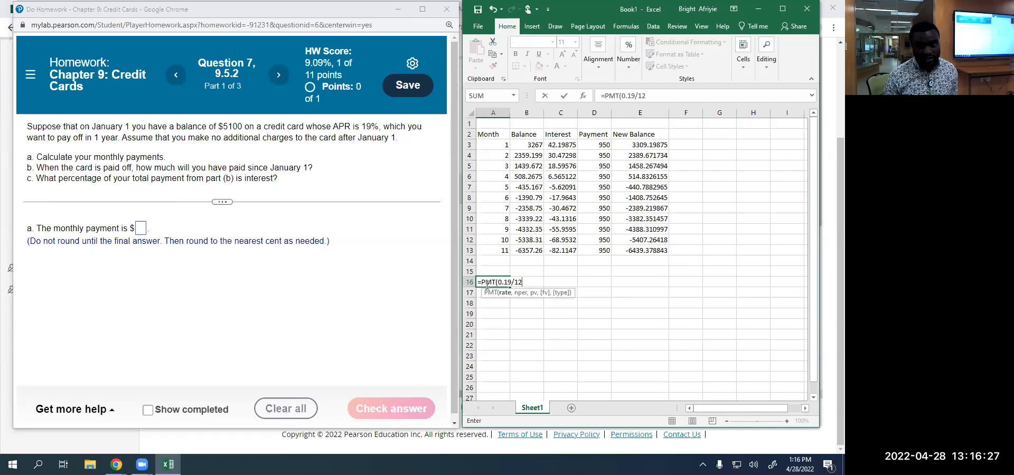
type(",")
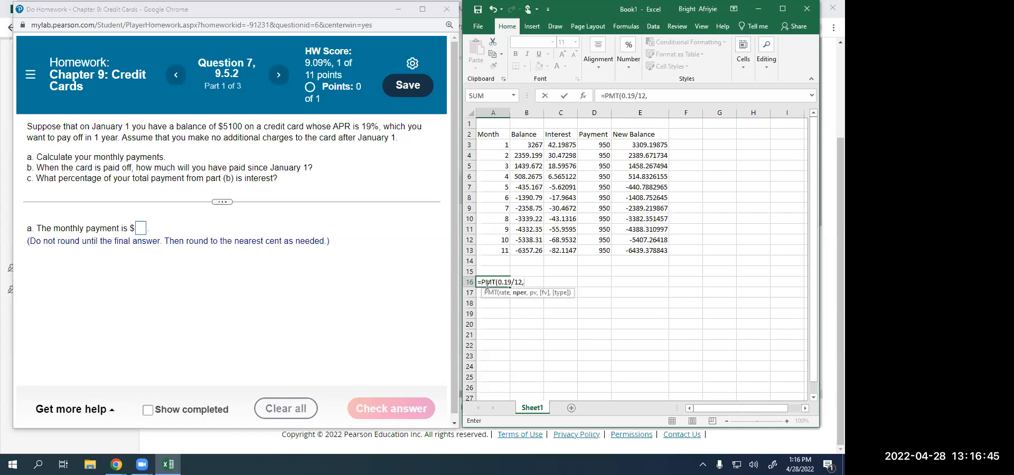
type("12,-")
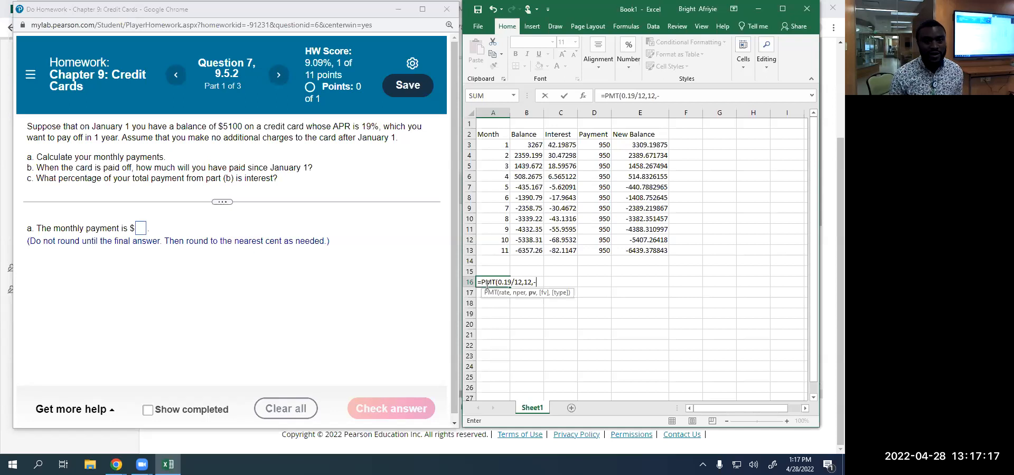
type("5100")
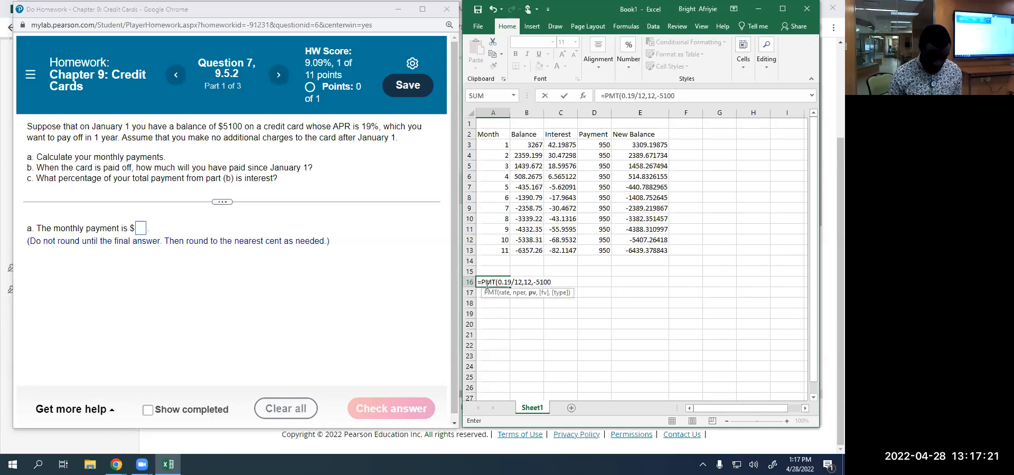
type(")")
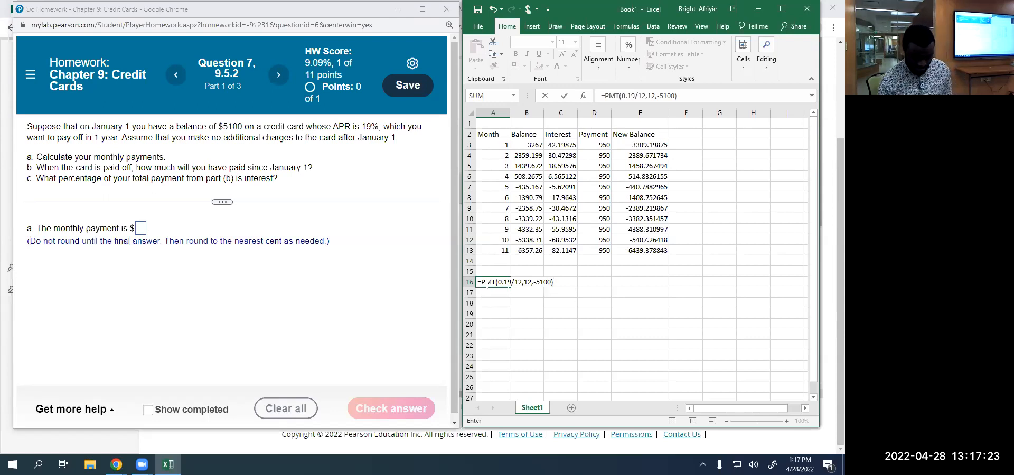
key("Return")
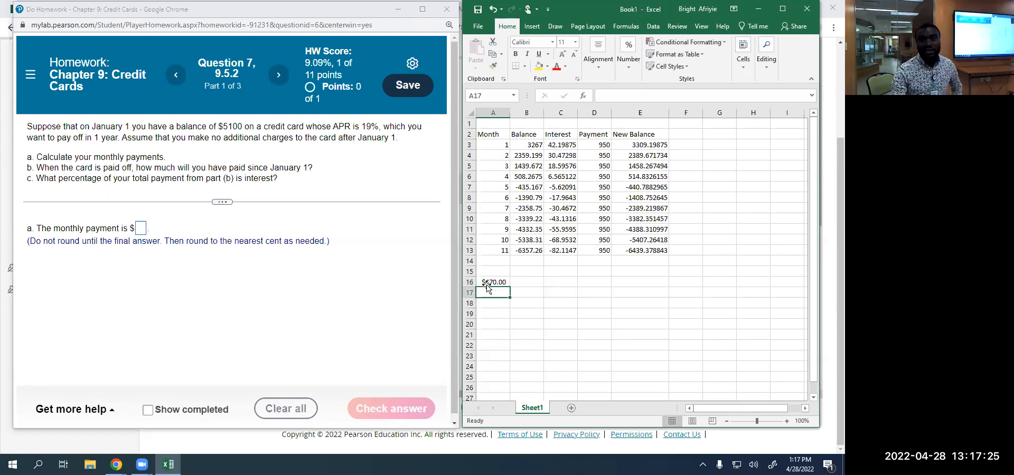
left_click(489, 282)
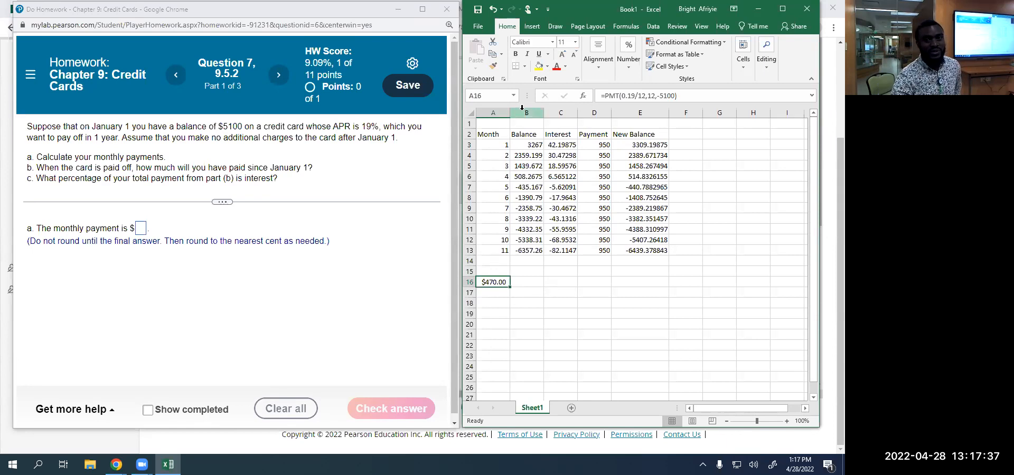
left_click_drag(510, 113, 541, 112)
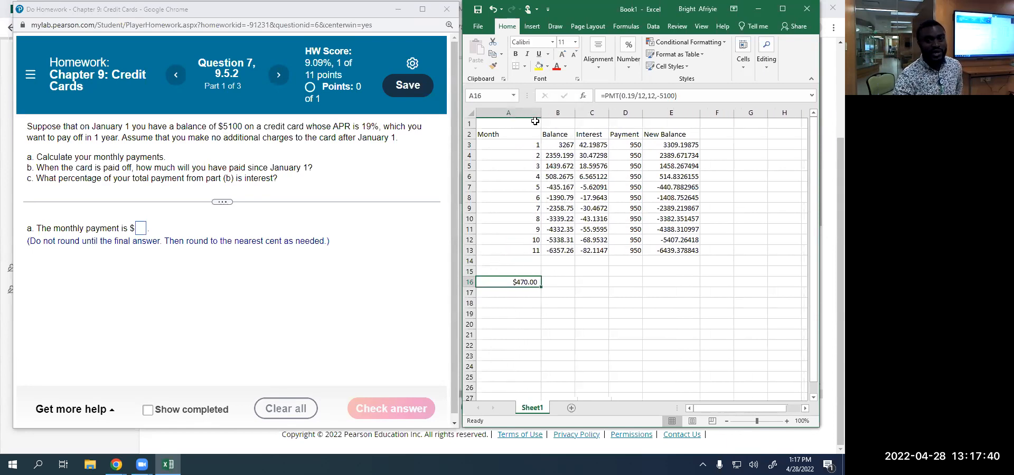
Answer part (a) of question 9.5.2 with 470, check the answer and close the feedback message.
left_click(141, 228)
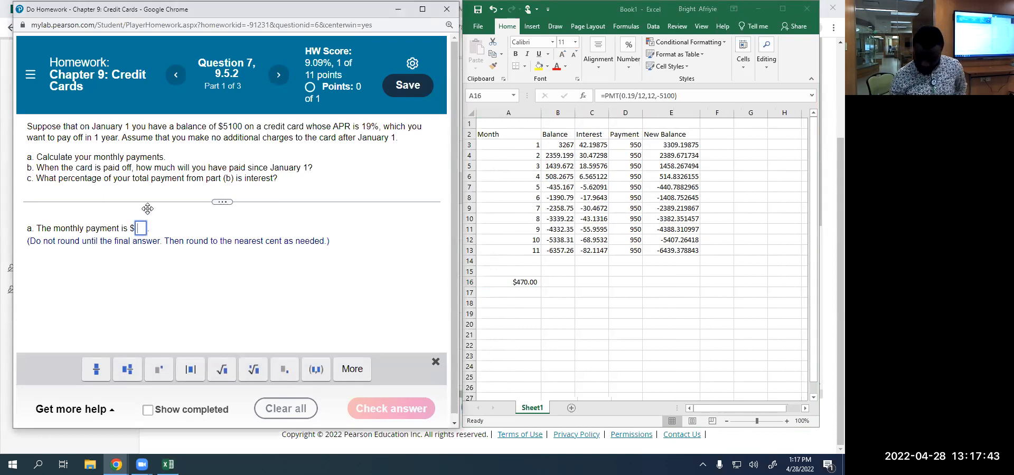
type("470")
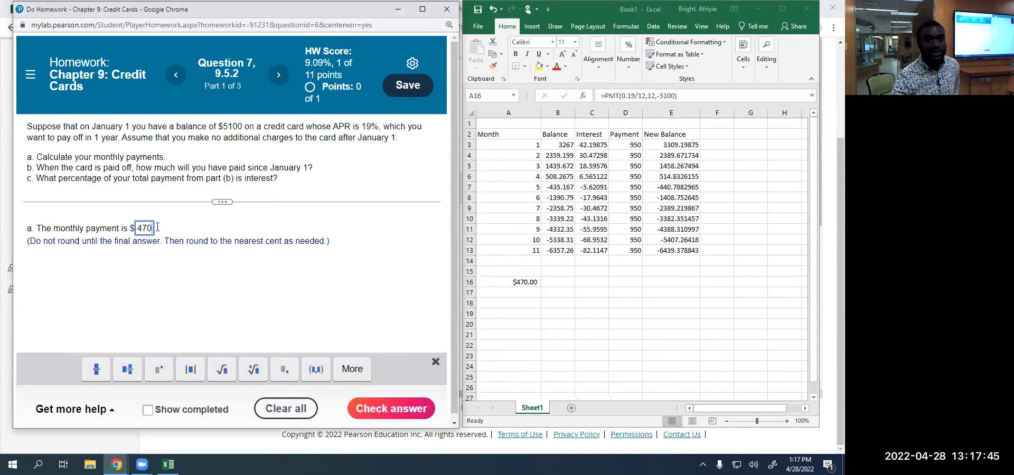
left_click(379, 416)
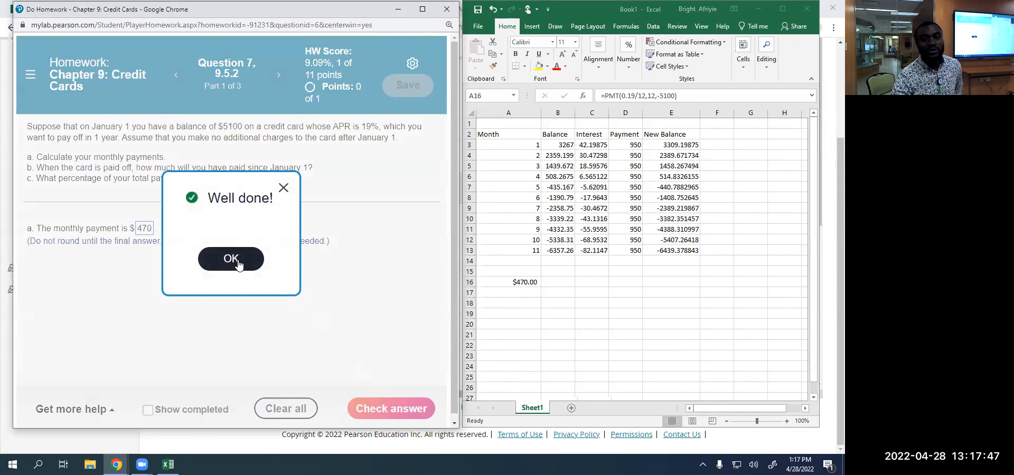
left_click(233, 259)
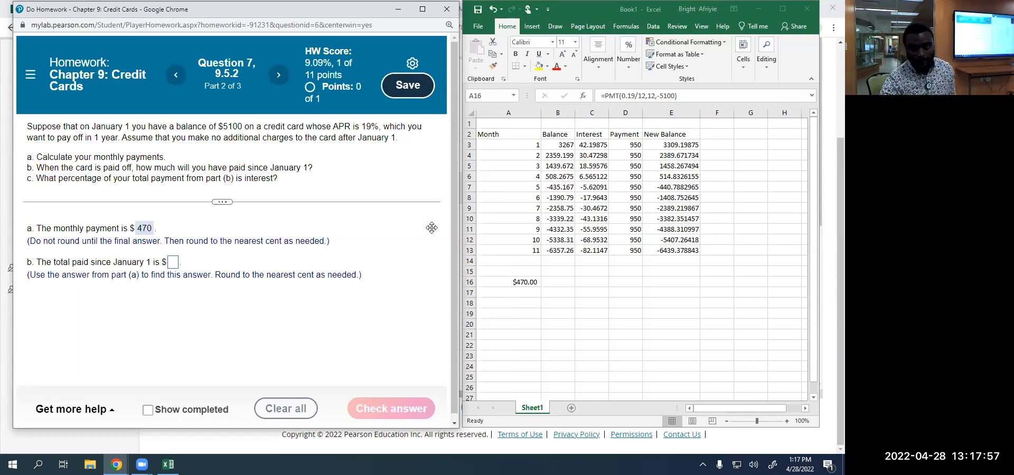
In the Excel workbook, calculate the total paid over the year in A17 with =A16*12.
left_click(511, 286)
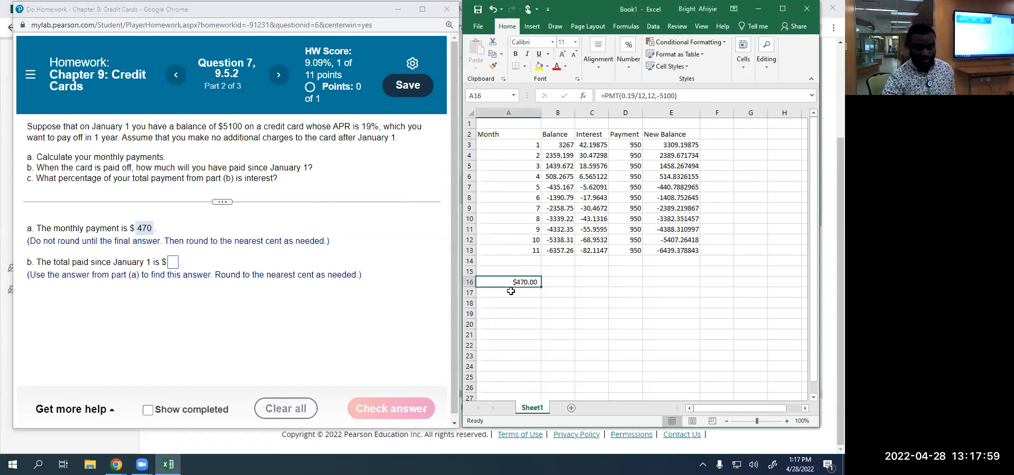
left_click(511, 291)
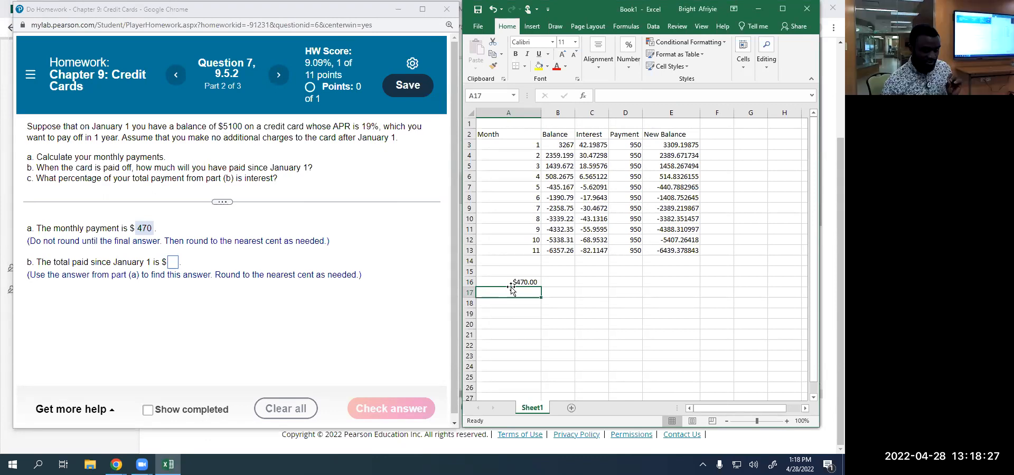
type("=")
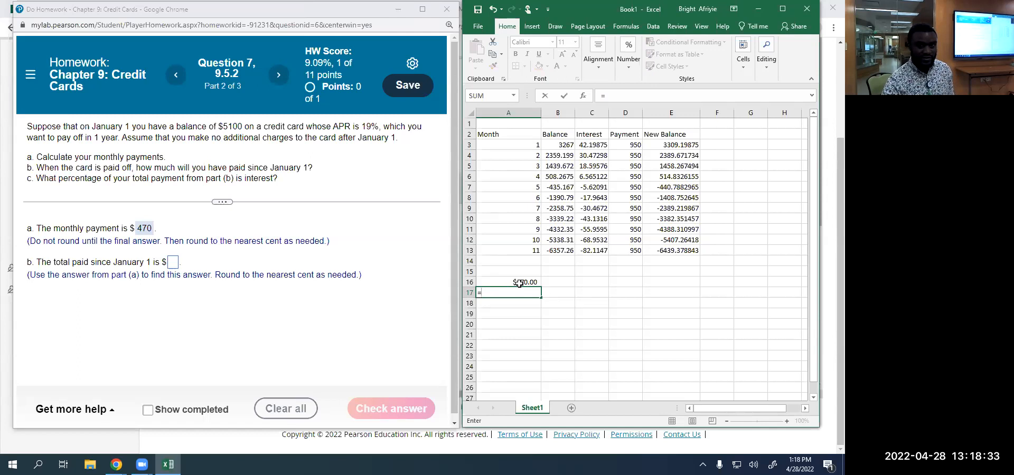
left_click(522, 283)
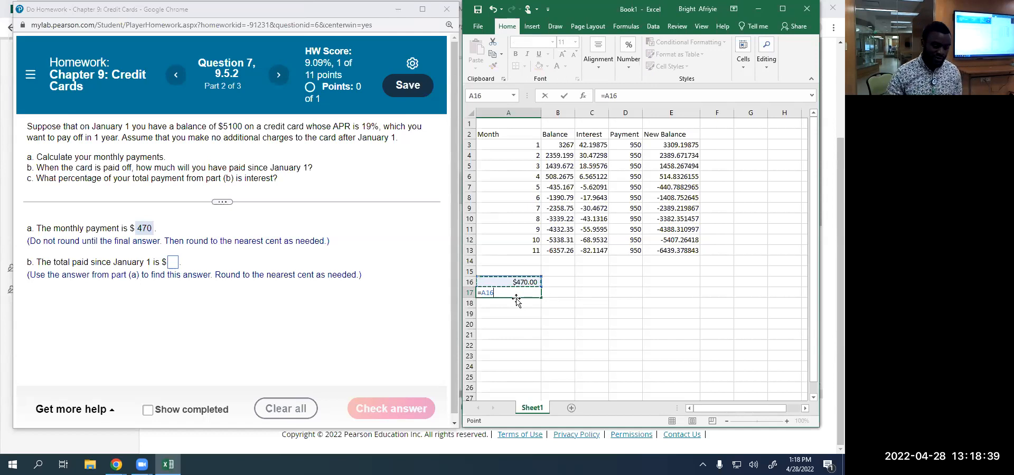
type("*12")
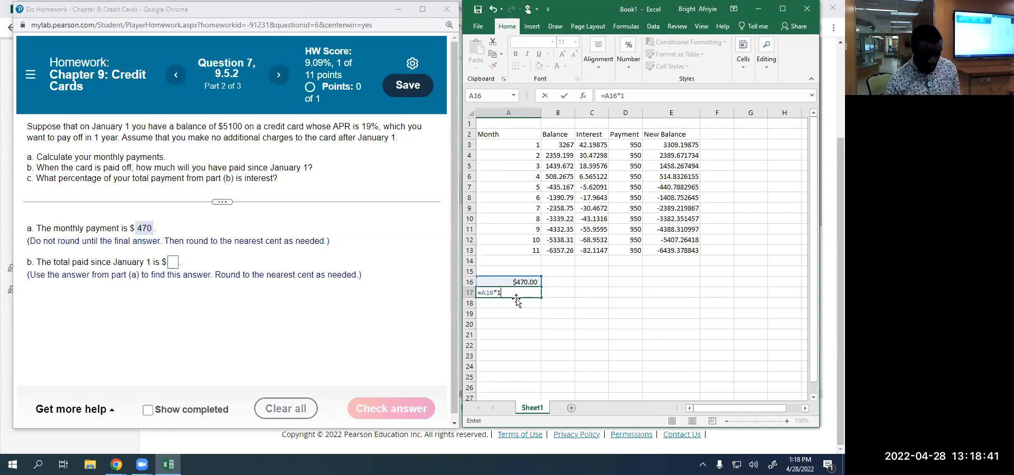
key("Return")
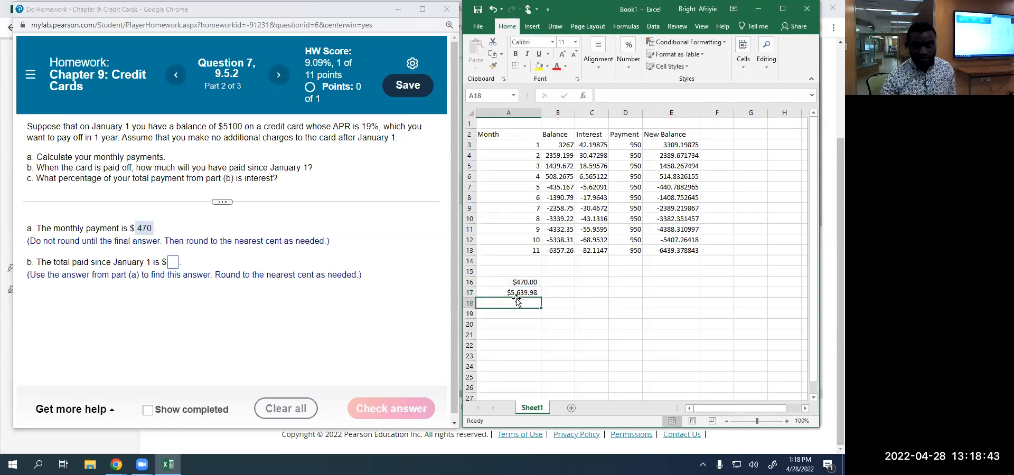
Answer part (b) of the homework question with 5639.98, check the answer and close the feedback message.
left_click(172, 263)
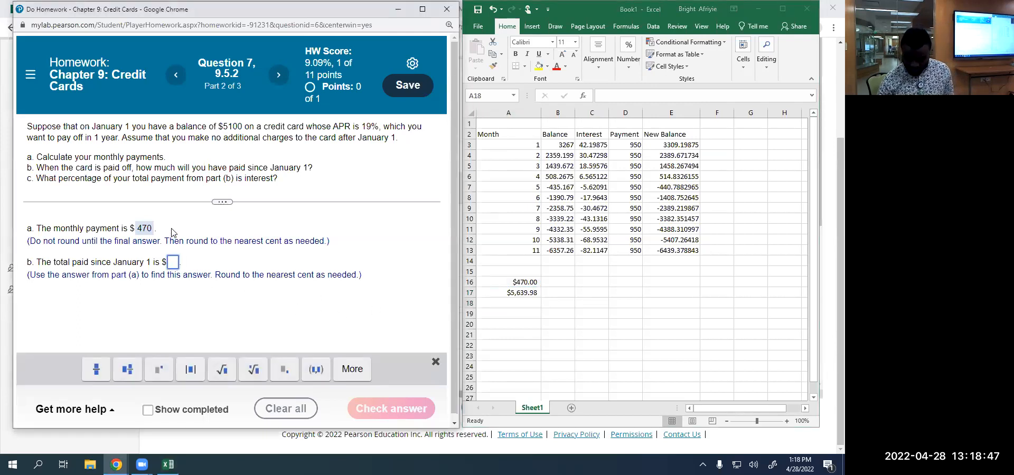
type("5639.98")
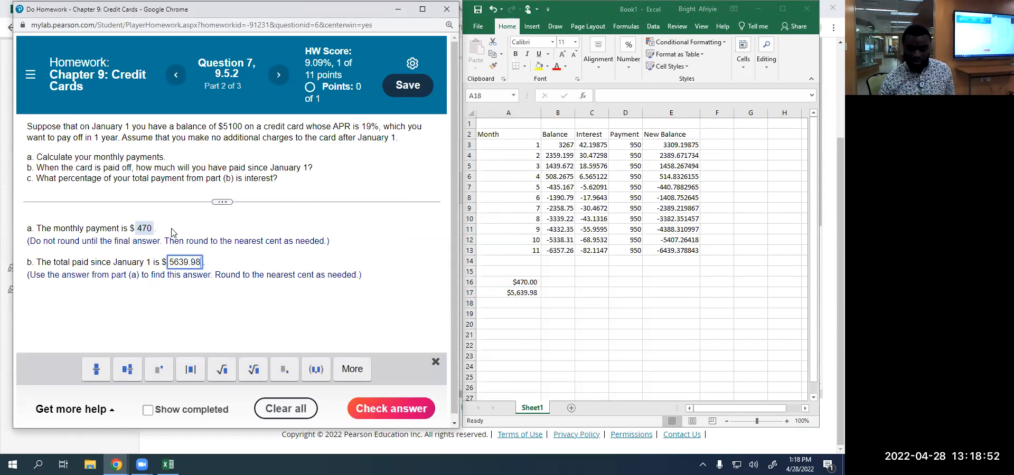
left_click(383, 410)
left_click(229, 259)
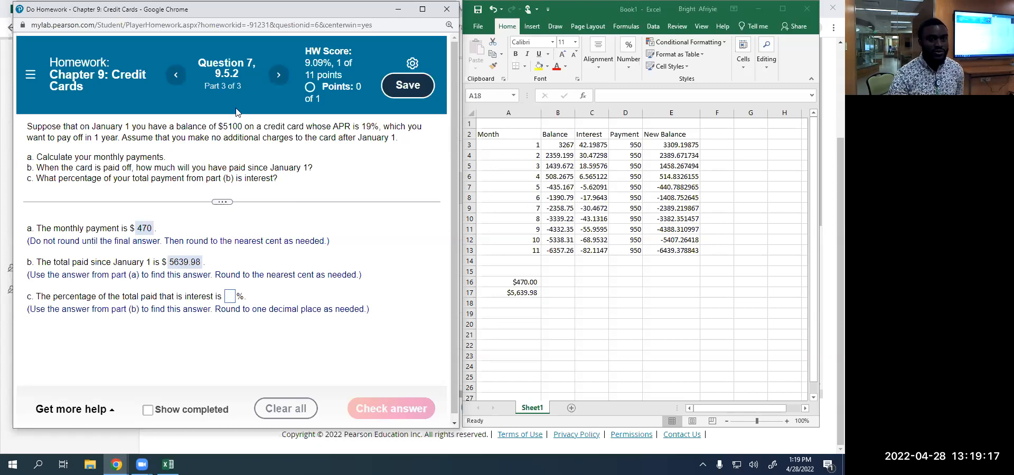
Back in the Excel workbook, label A18 Interest and calculate the interest paid in B18 with =A17-5100.
left_click(519, 294)
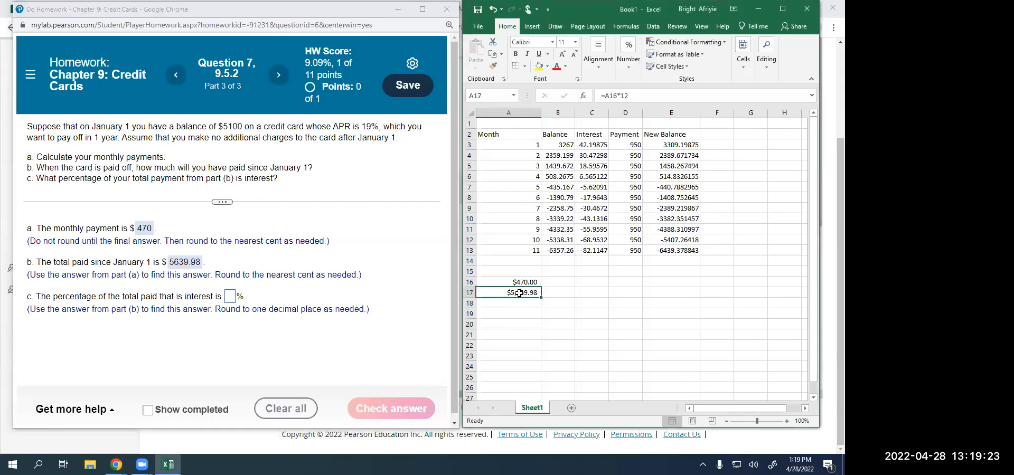
left_click(521, 306)
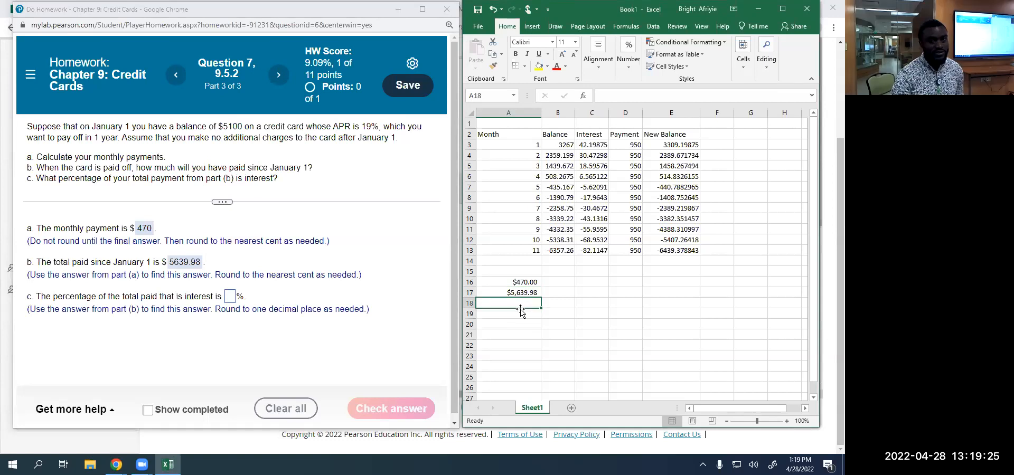
type("Interest")
key("Tab")
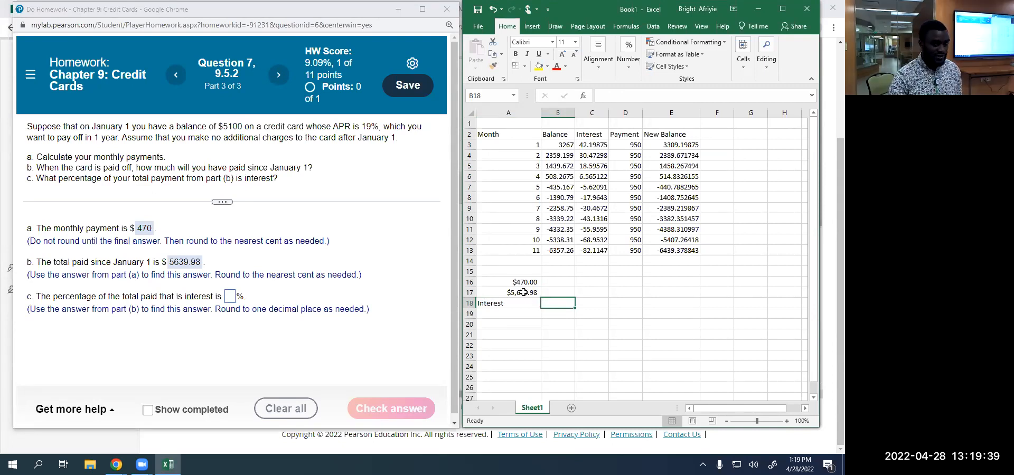
type("=")
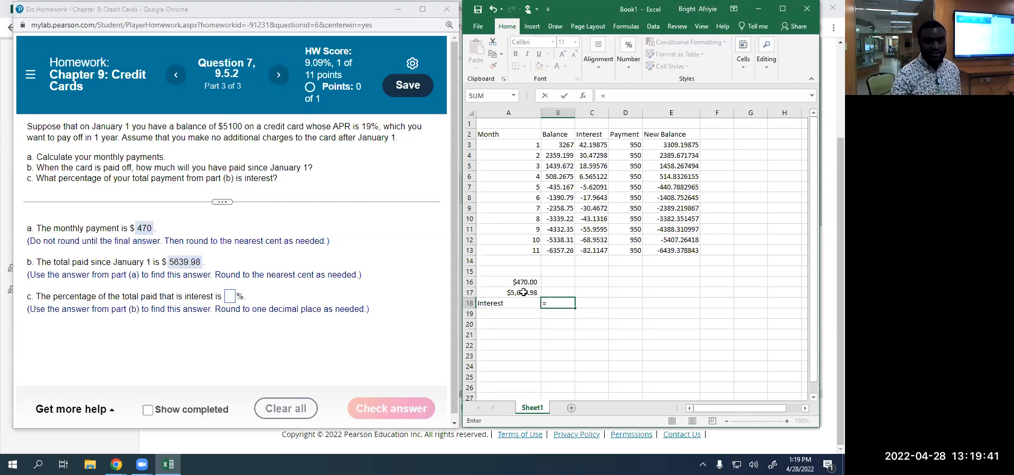
left_click(517, 294)
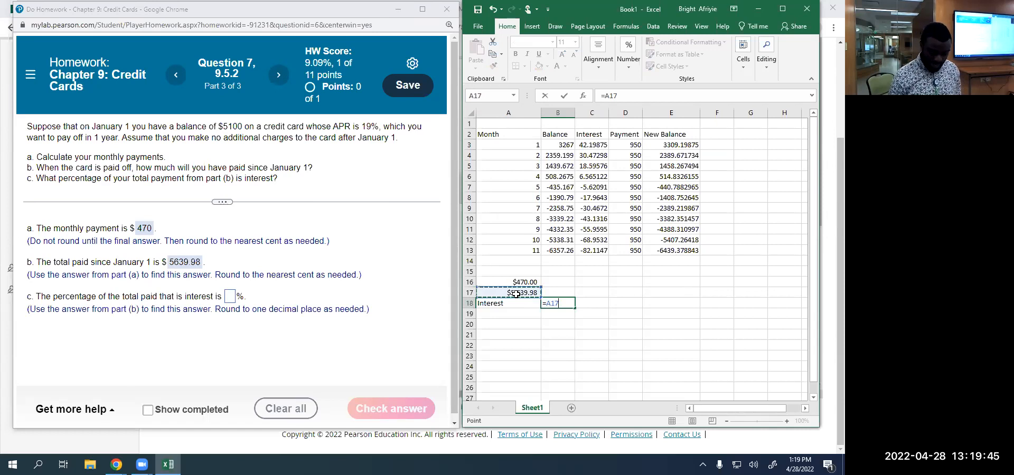
type("-5100")
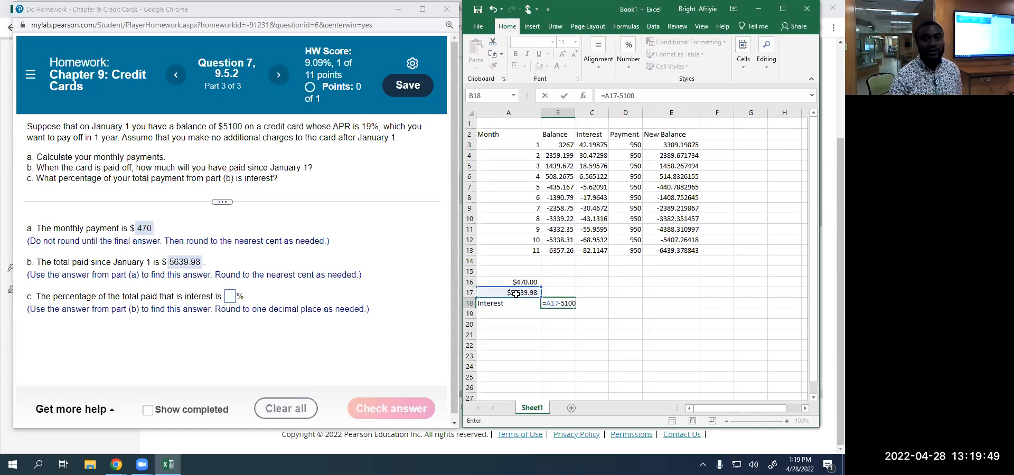
key("Return")
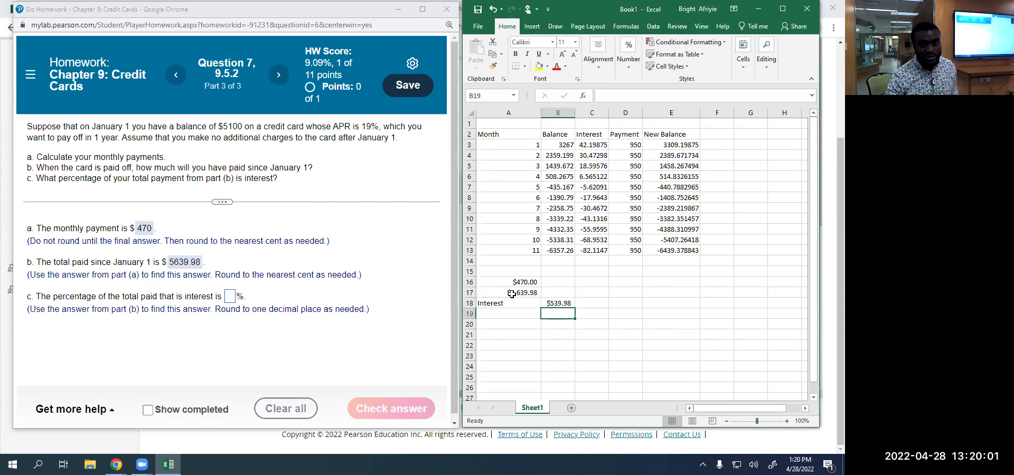
In B20, calculate the interest as a fraction of the total paid with =B18/A17.
left_click(559, 327)
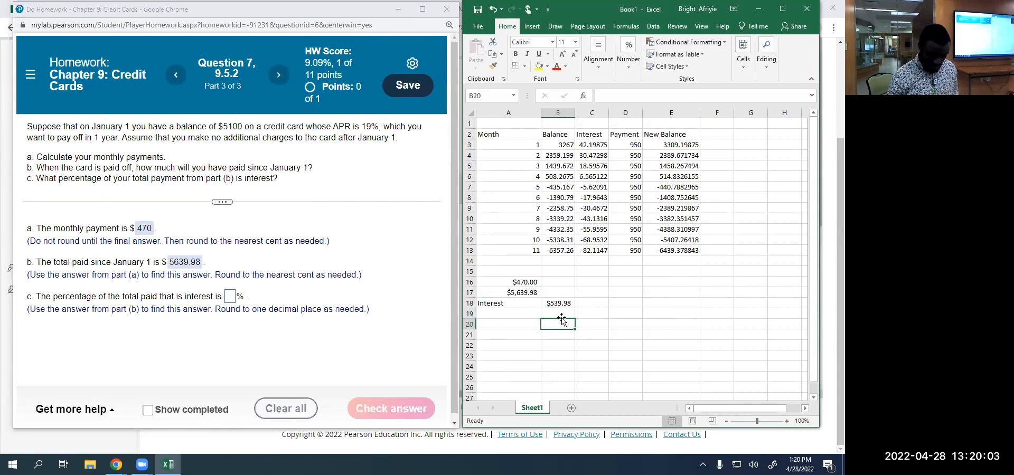
type("539")
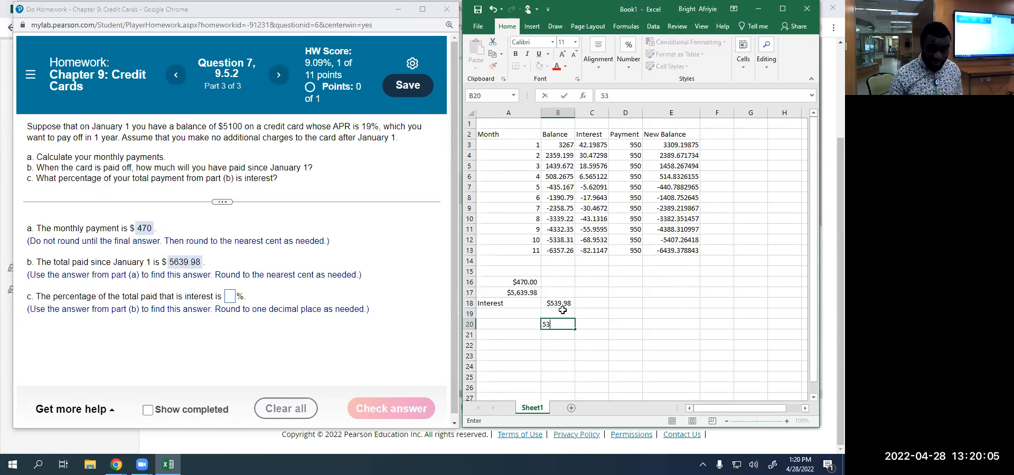
key("BackSpace")
key("BackSpace")
key("BackSpace")
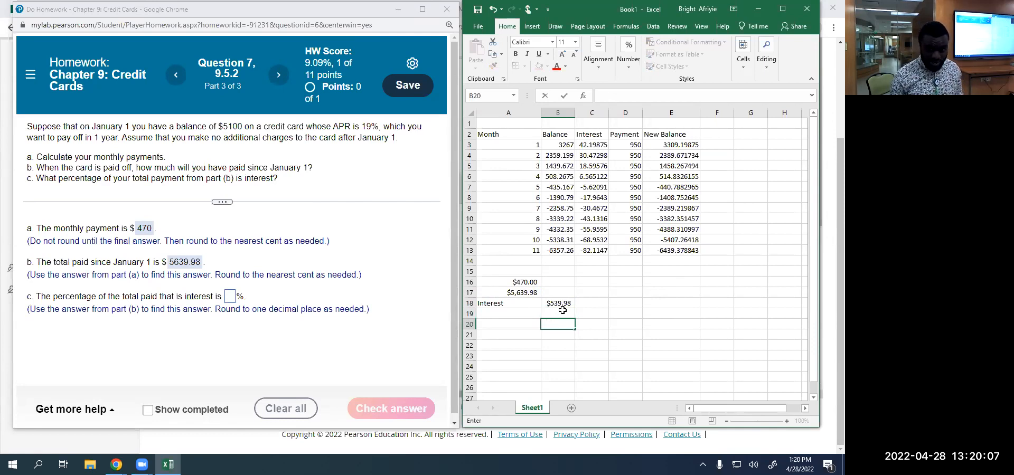
type("=")
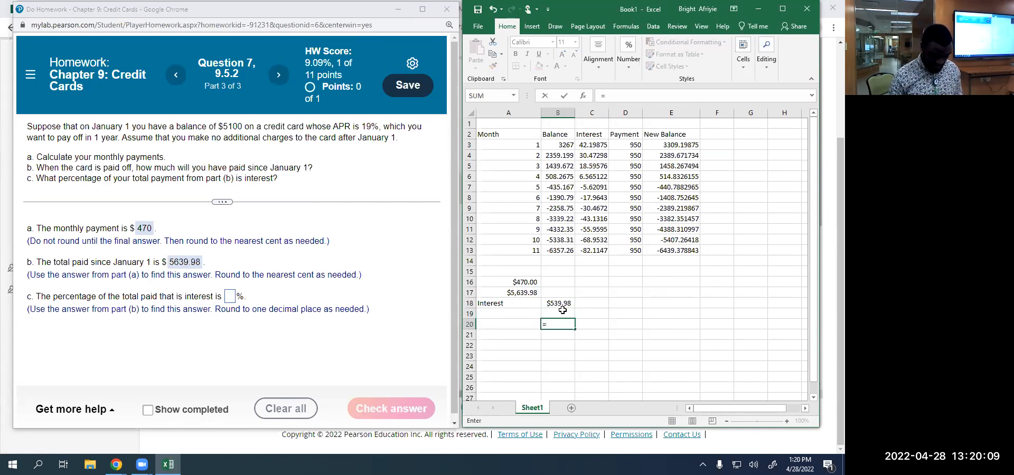
type("539")
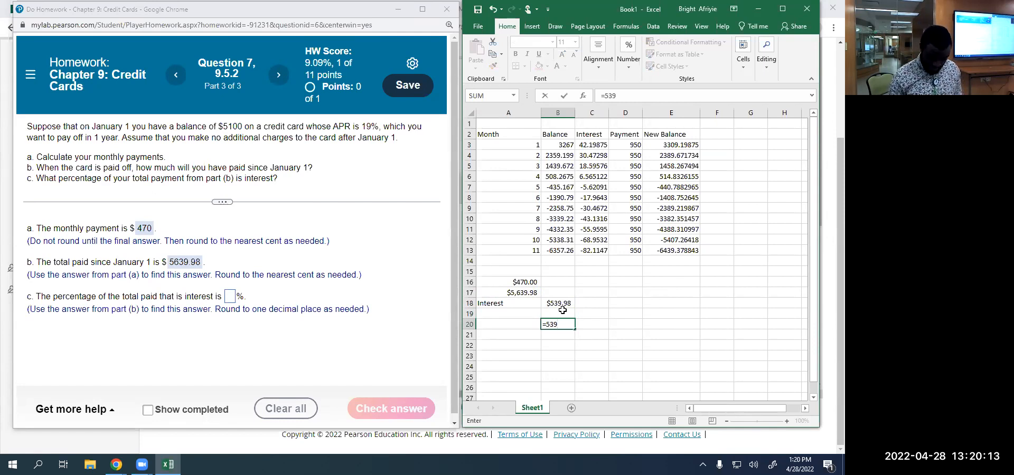
key("BackSpace")
key("BackSpace")
key("BackSpace")
left_click(549, 303)
type("/")
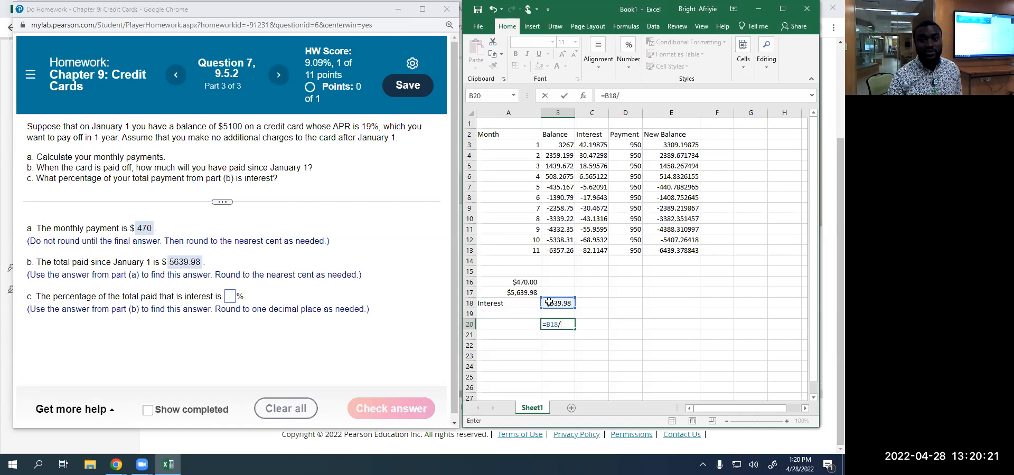
left_click(521, 292)
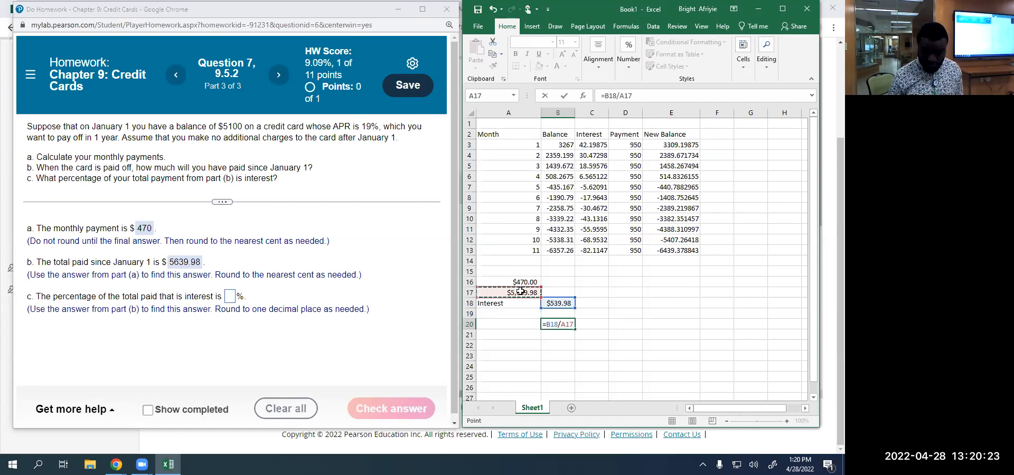
key("Return")
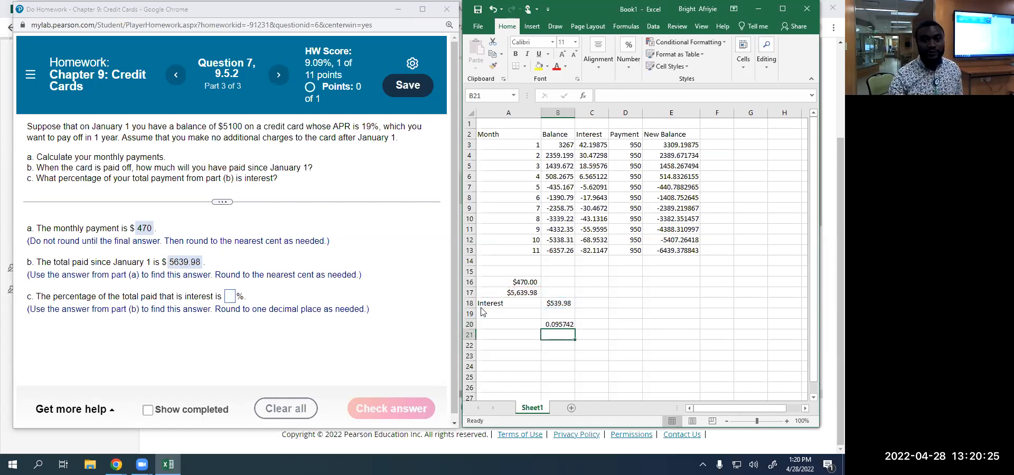
Answer part (c) of homework question 9.5.2 with 9.6, check the answer and close the feedback message.
left_click(231, 298)
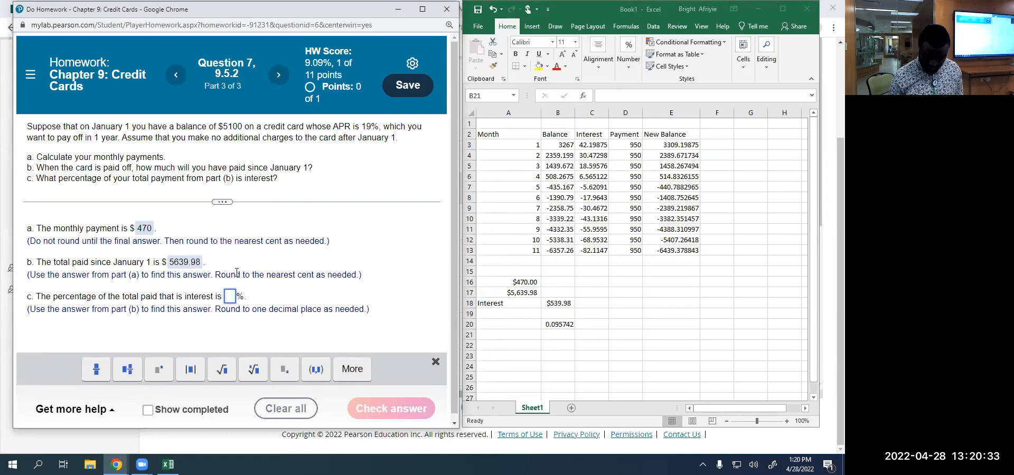
type("9.6")
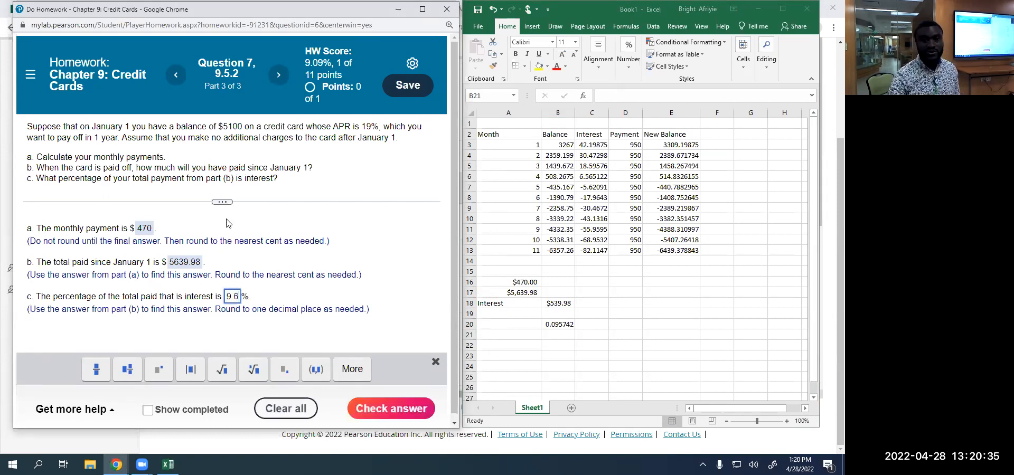
left_click(394, 409)
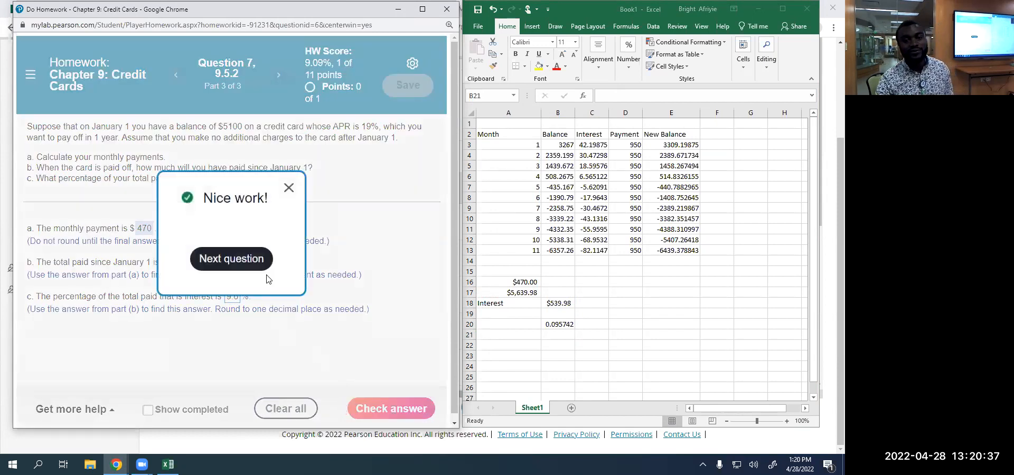
left_click(288, 188)
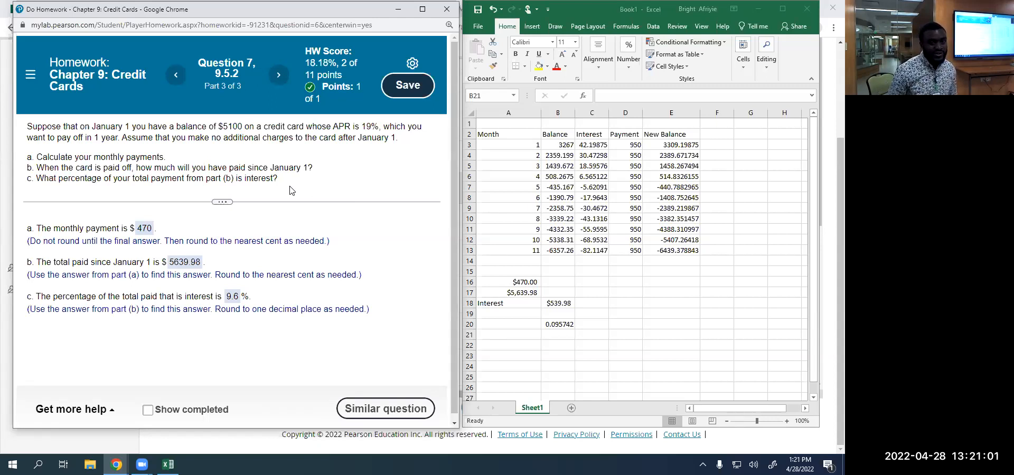
Advance the homework to Question 8, 9.5.4, about the $1000 credit card balance.
left_click(278, 76)
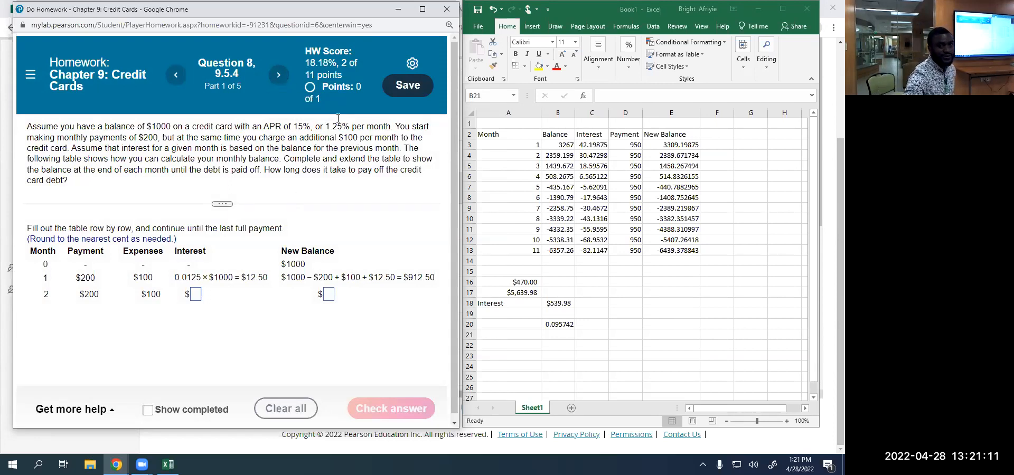
left_click(178, 75)
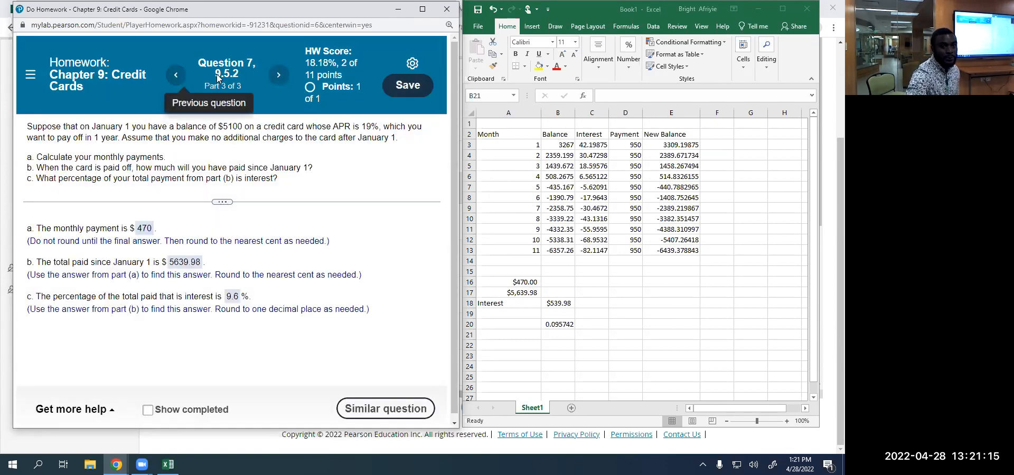
left_click(279, 75)
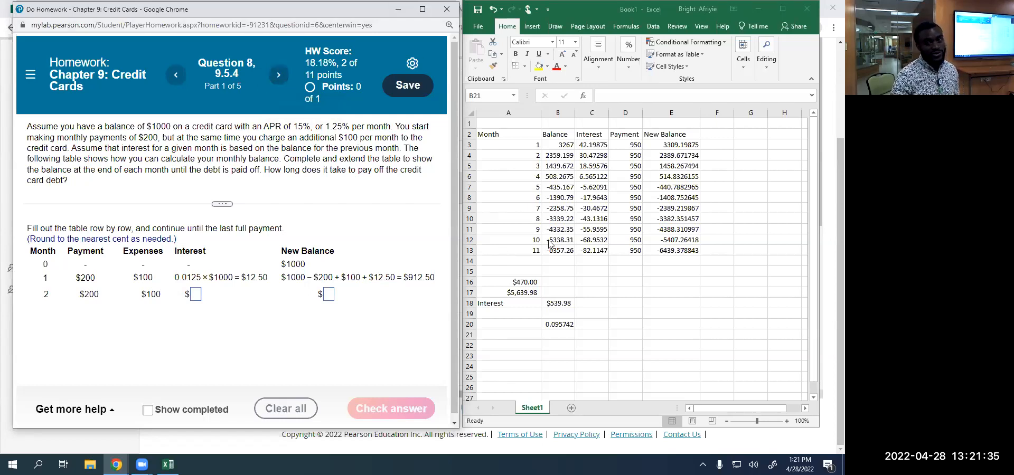
In the Excel workbook, copy the table headers in A2:E2 to row 24, starting at A24.
scroll(640, 264, "down", 2)
scroll(642, 265, "up", 2)
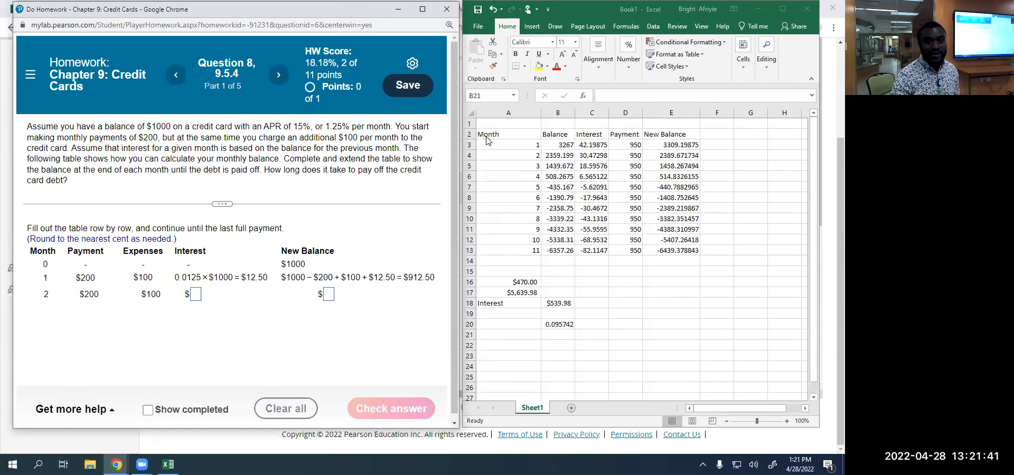
left_click(486, 136)
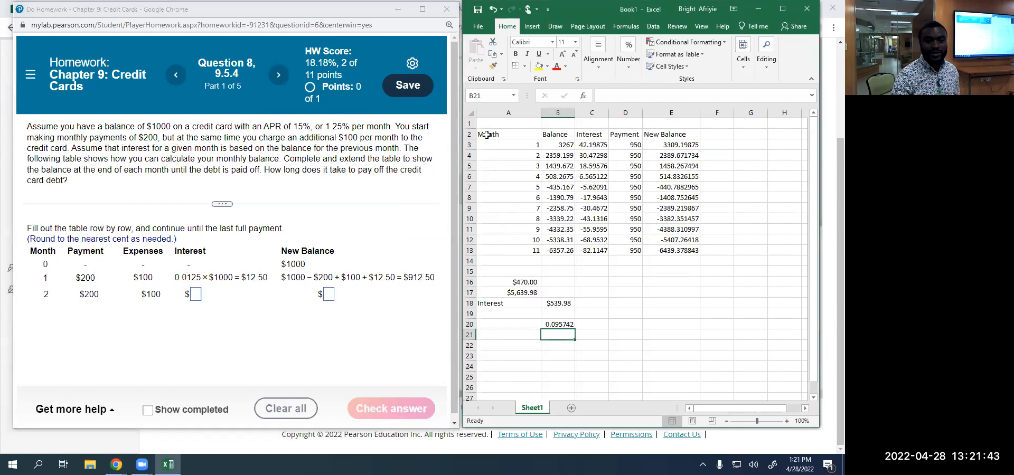
left_click_drag(489, 136, 671, 138)
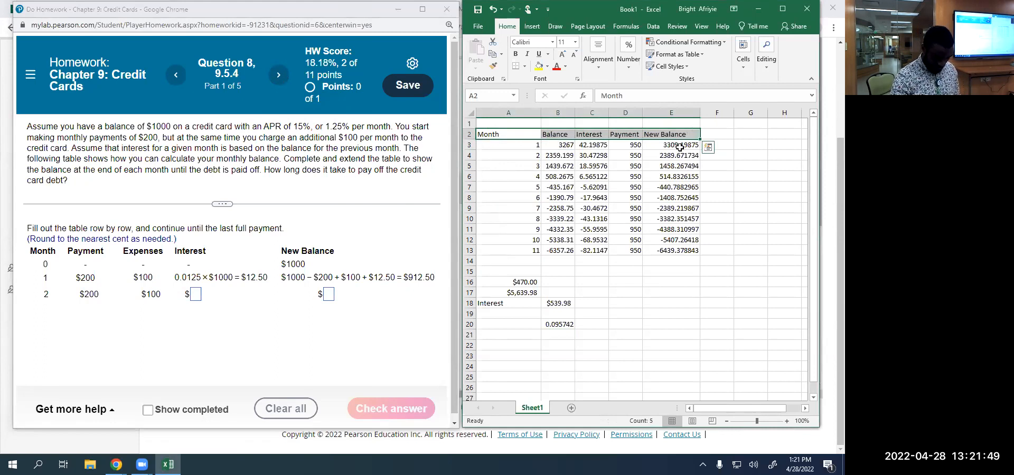
key("ctrl+c")
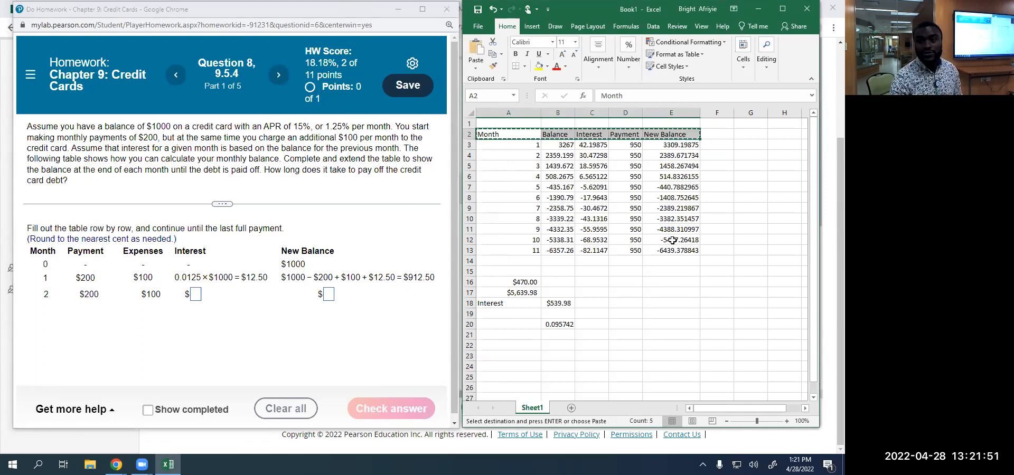
scroll(672, 240, "down", 3)
left_click(496, 271)
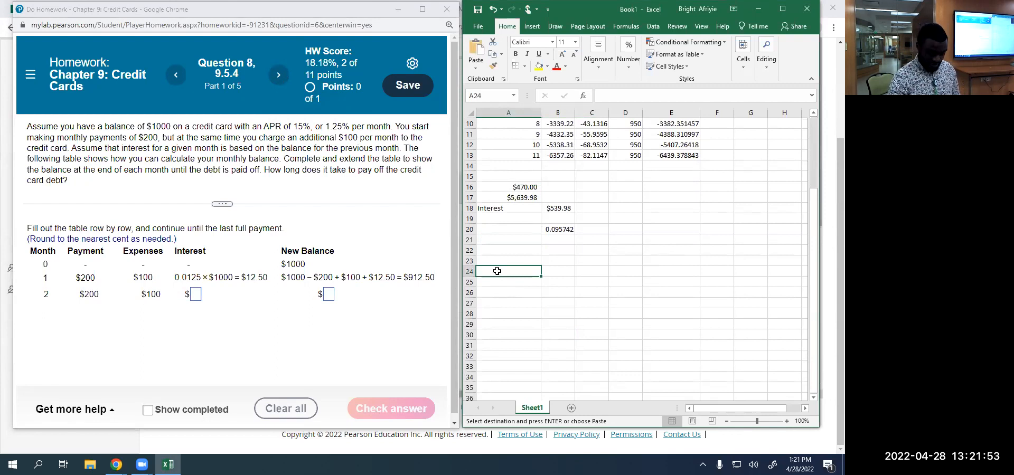
key("ctrl+v")
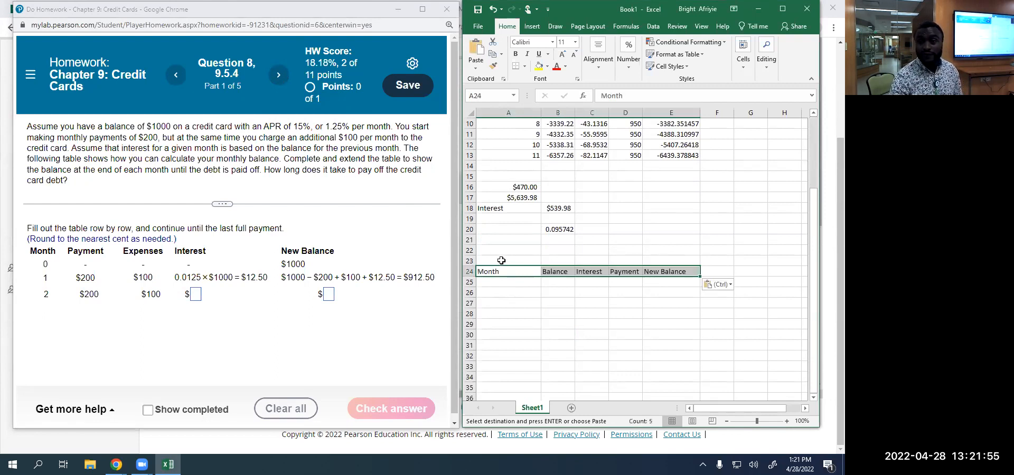
Move the Payment header from D24 to B24, replacing the Balance header.
left_click(549, 300)
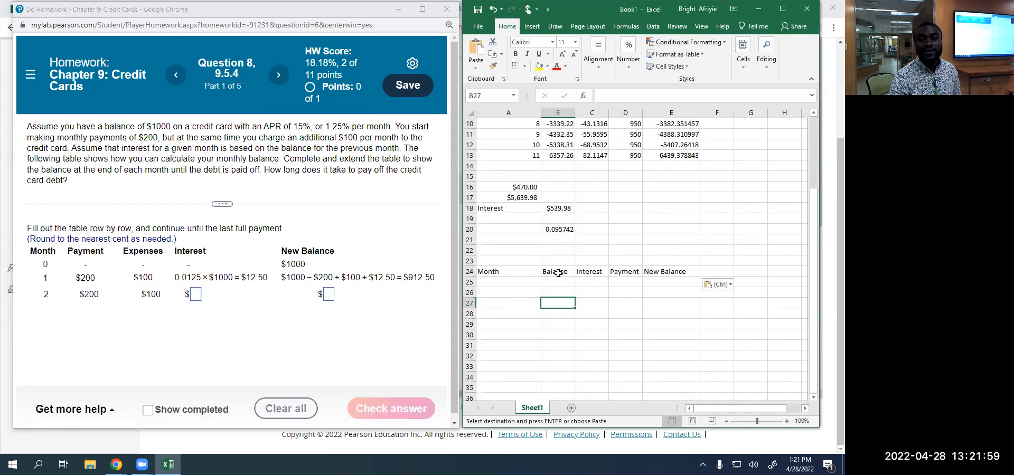
left_click(621, 272)
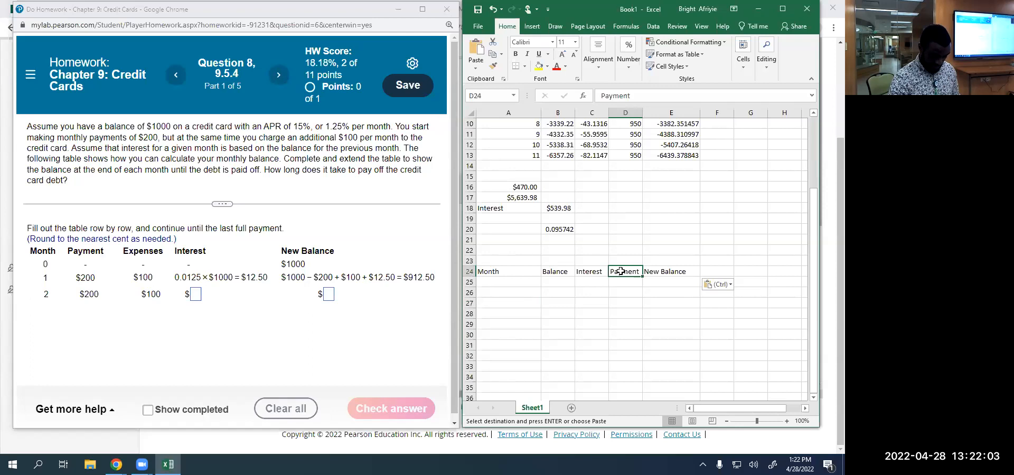
key("ctrl+c")
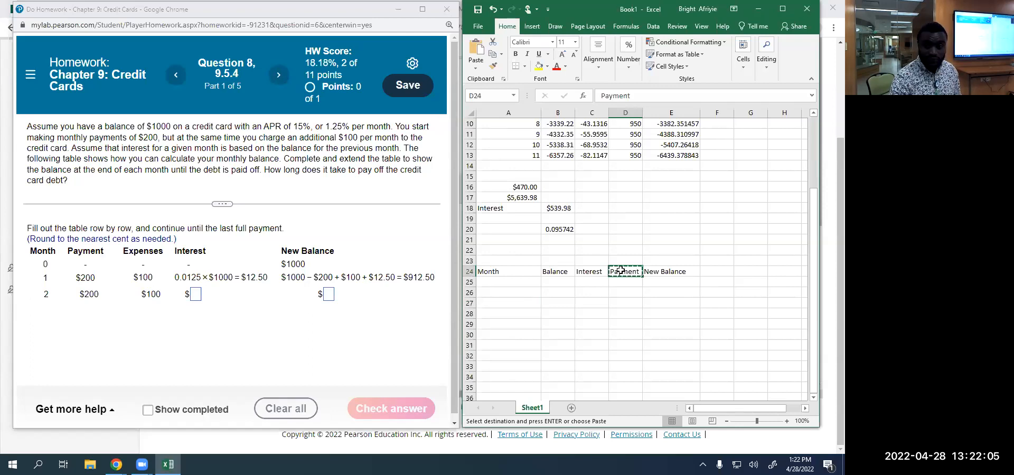
left_click(564, 272)
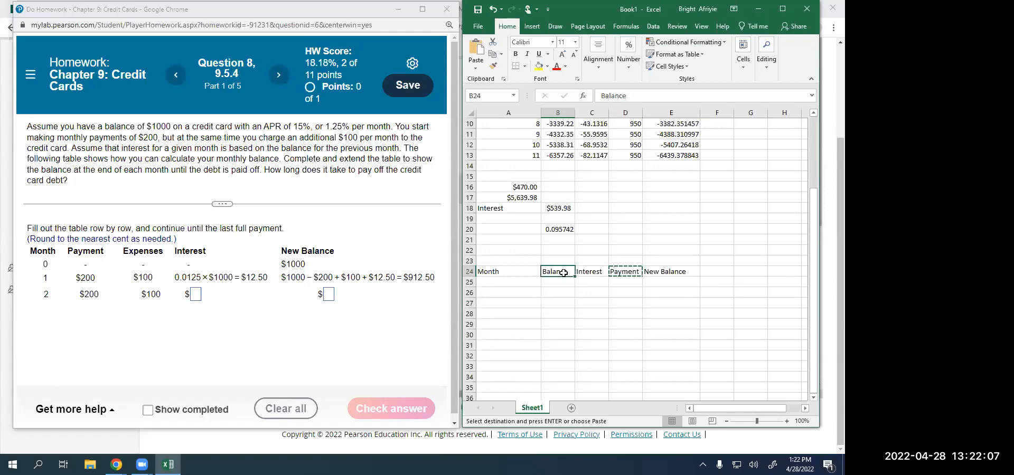
key("ctrl+v")
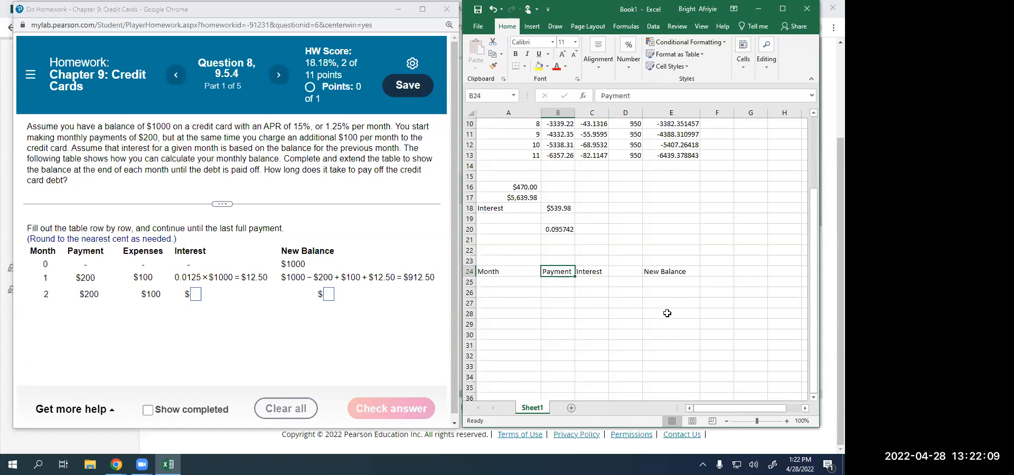
Move the Interest header from C24 to D24 and enter the header Expenses in C24.
left_click(591, 272)
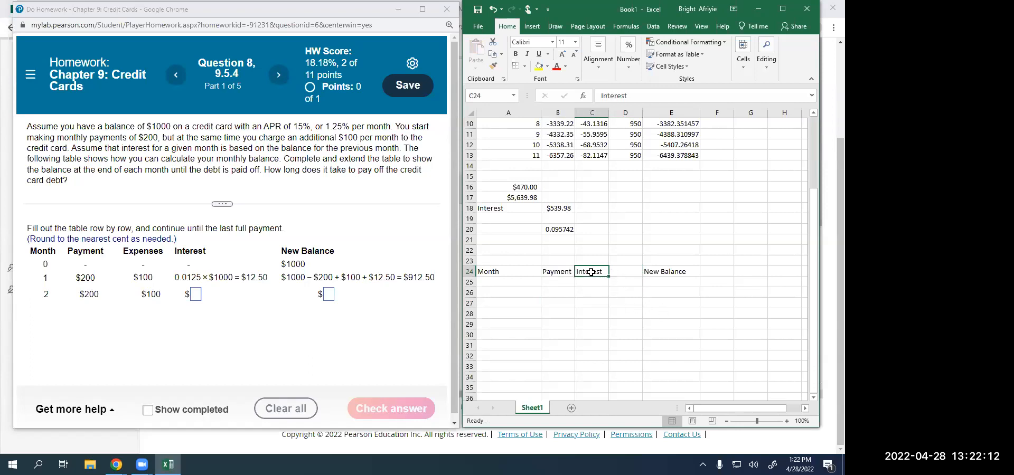
key("ctrl+x")
left_click(632, 273)
key("Return")
left_click(586, 274)
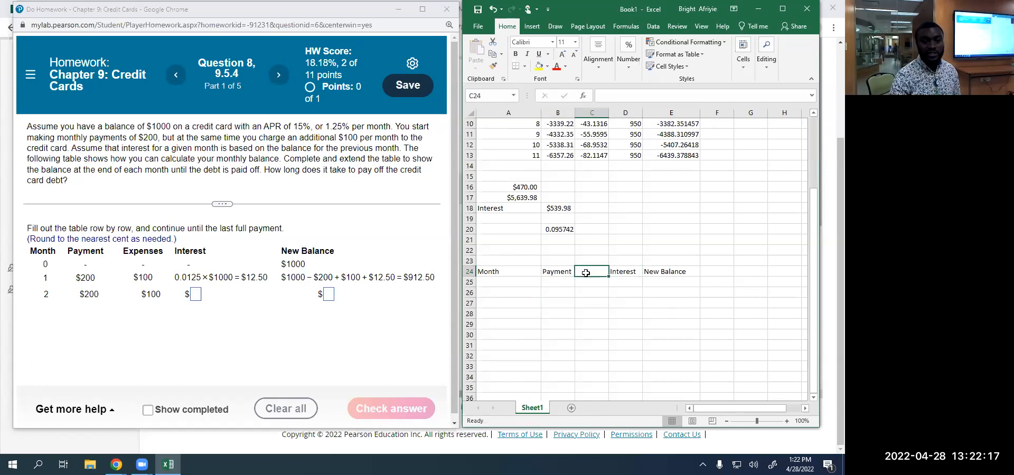
type("Expenses")
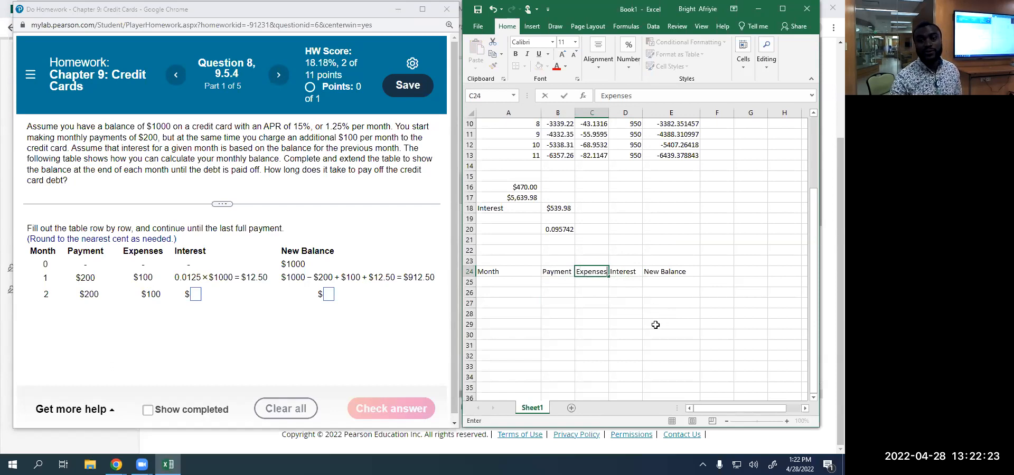
left_click(595, 322)
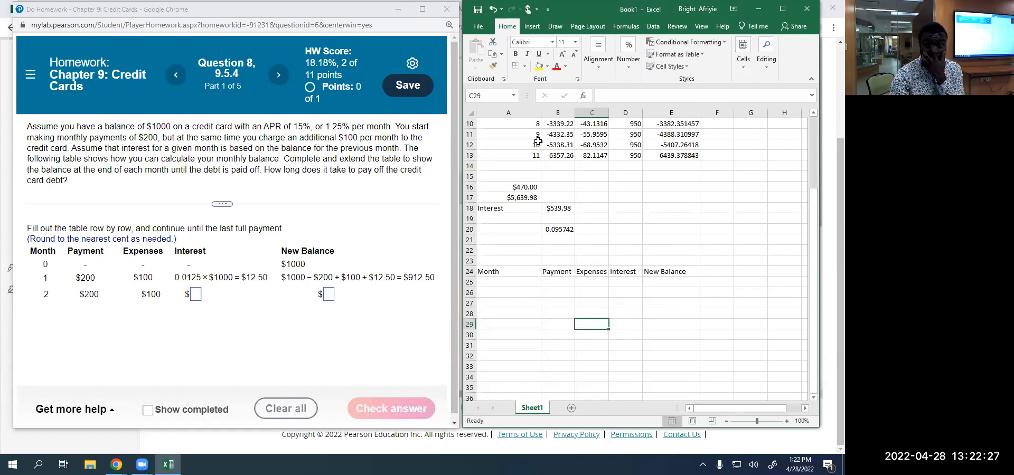
Narrow column A to a width of about 12 and fill the Month column in A25:A44 with 0 through 19.
left_click_drag(540, 112, 523, 113)
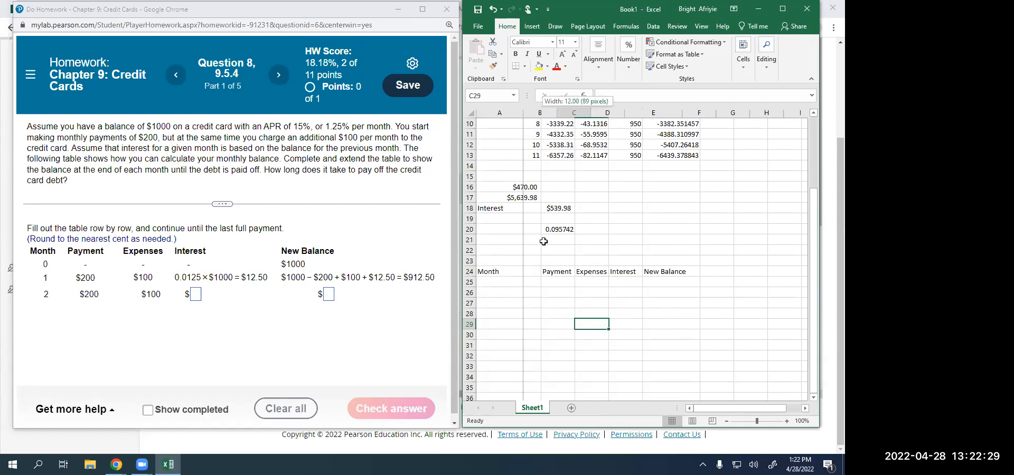
left_click(491, 281)
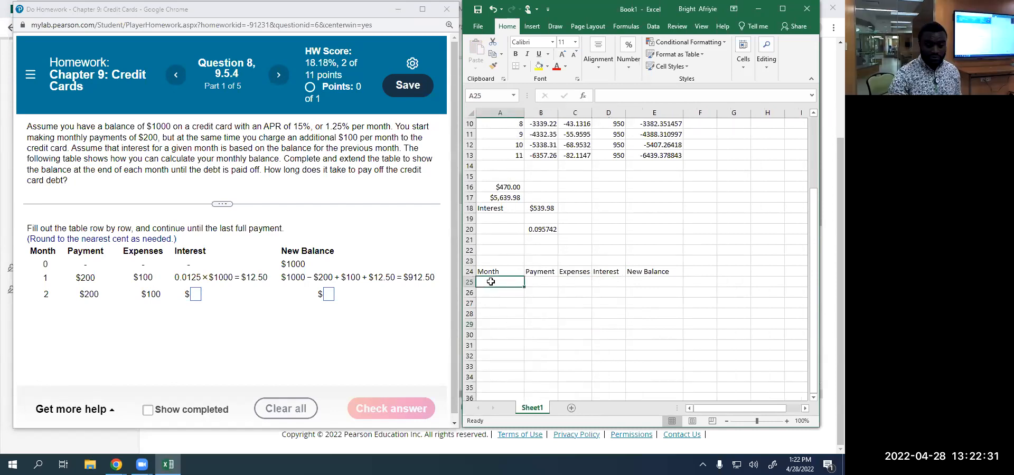
type("0")
key("Return")
type("1")
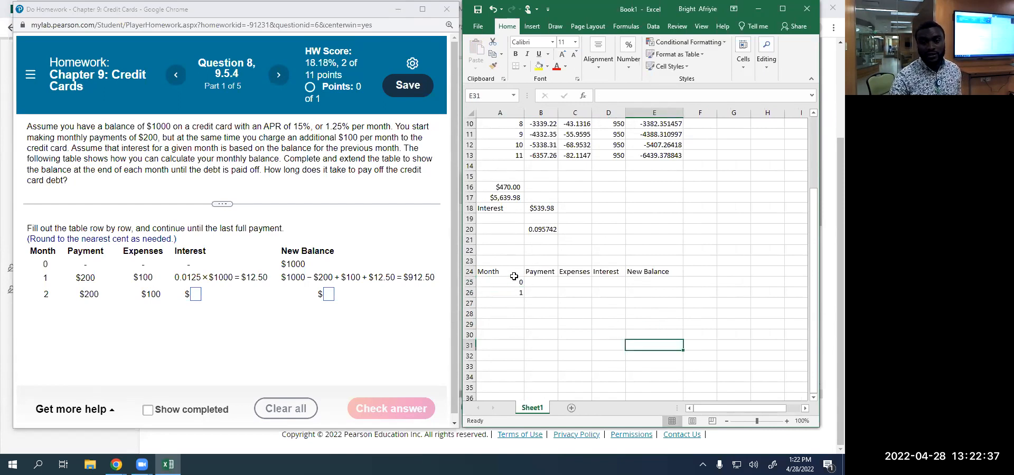
left_click_drag(515, 282, 511, 372)
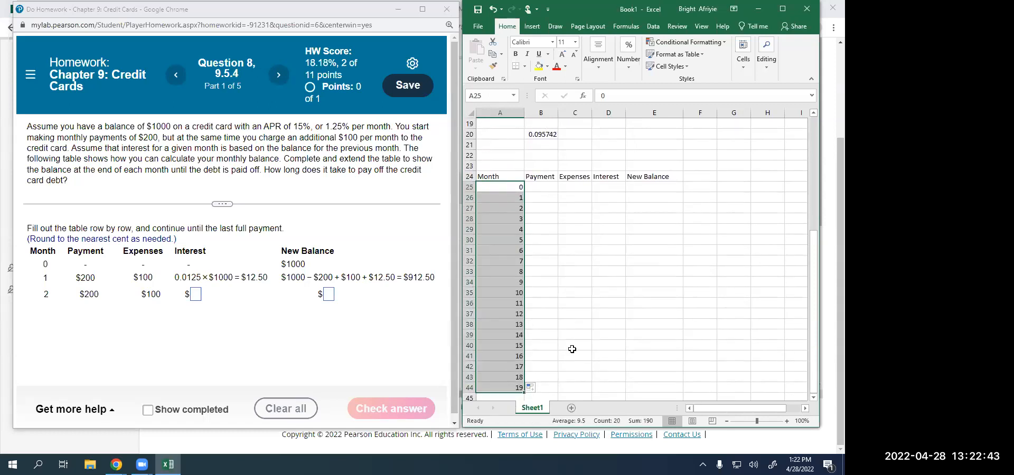
scroll(603, 334, "up", 1)
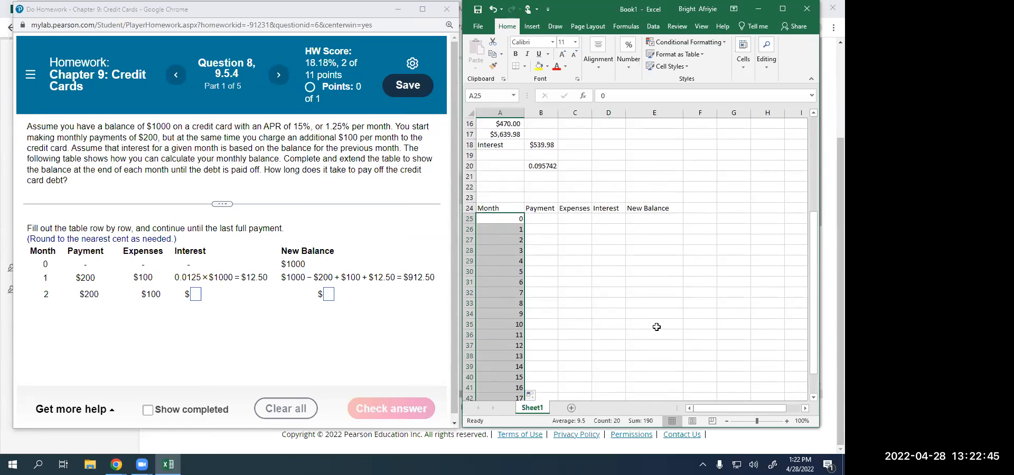
Fill the month 0 row (row 25) with Payment 0, Expenses 0, Interest 0 and New Balance 1000.
scroll(657, 327, "up", 1)
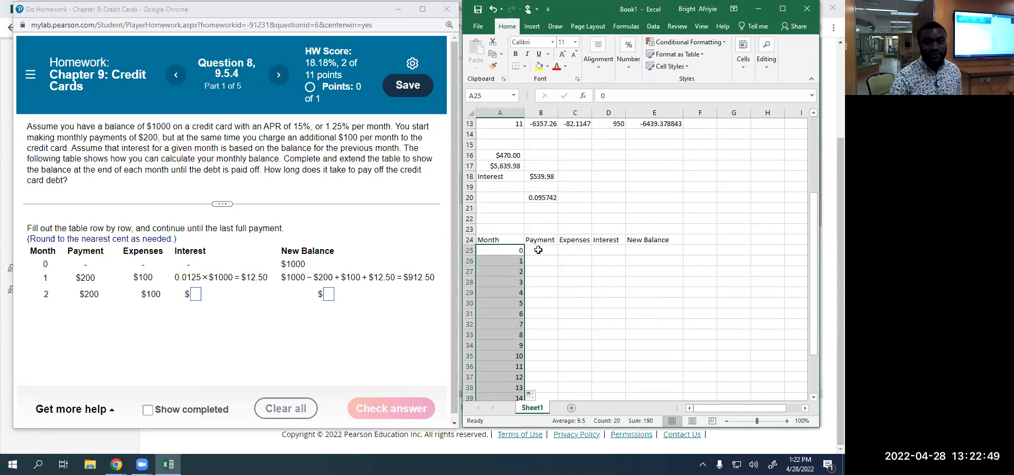
left_click(540, 253)
type("0")
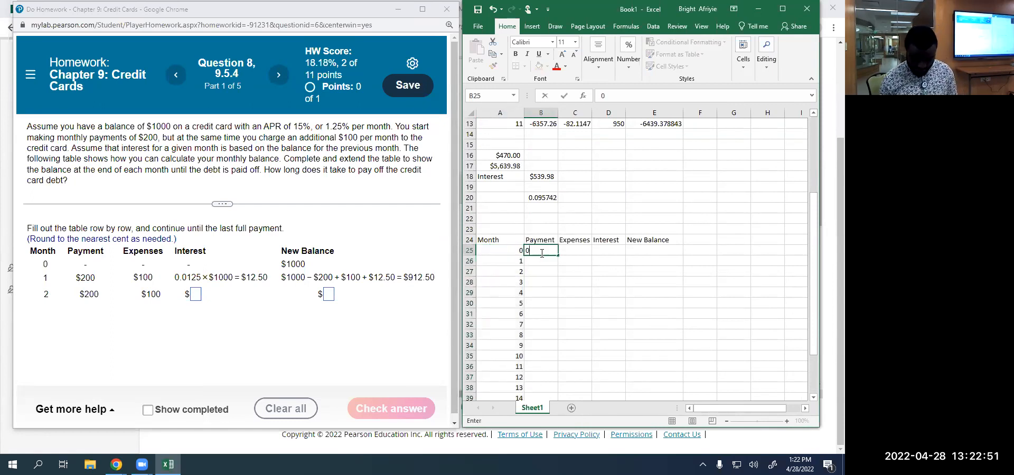
key("Tab")
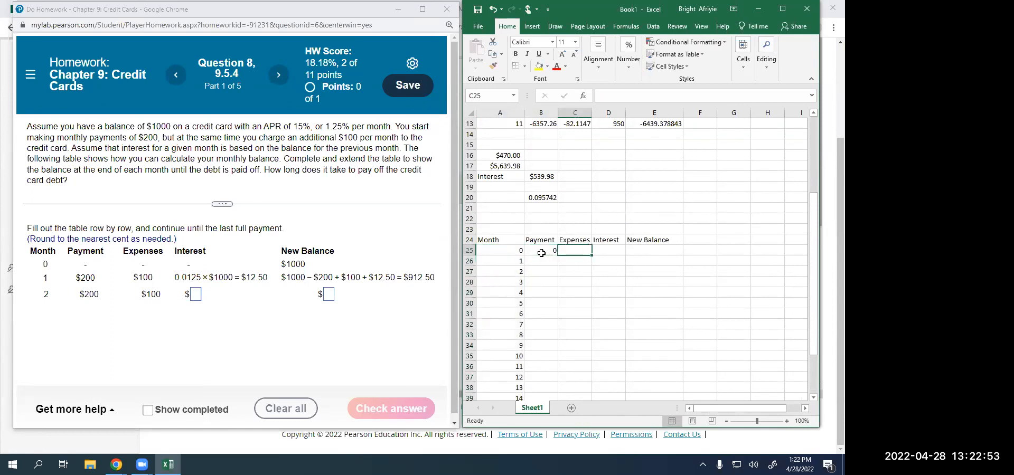
key("Right")
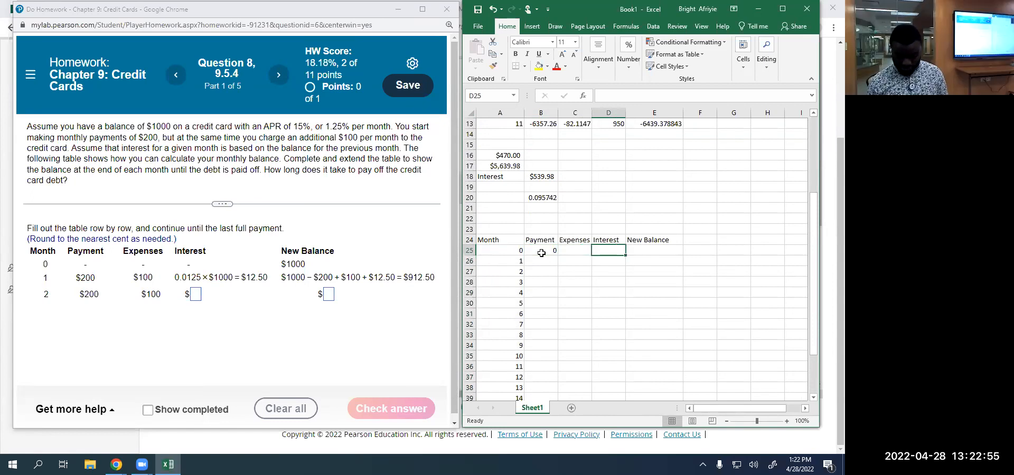
key("Left")
type("0")
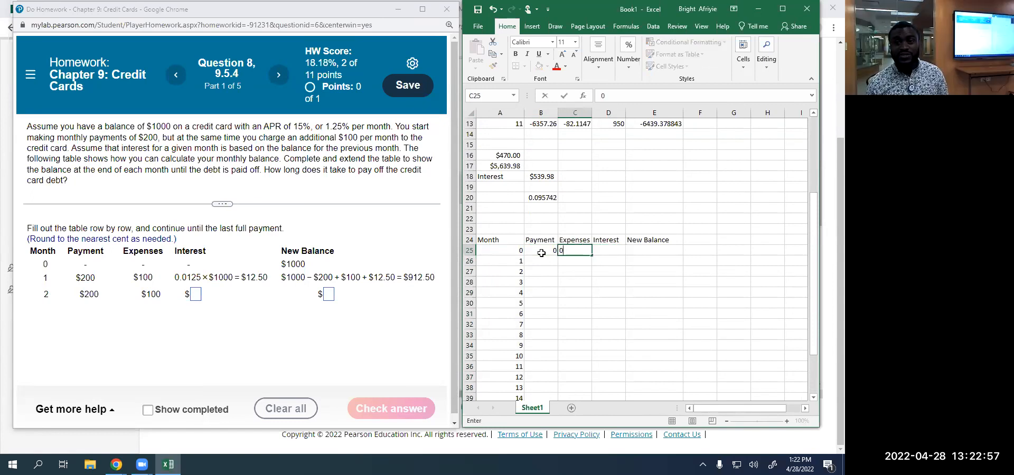
key("Tab")
type("0")
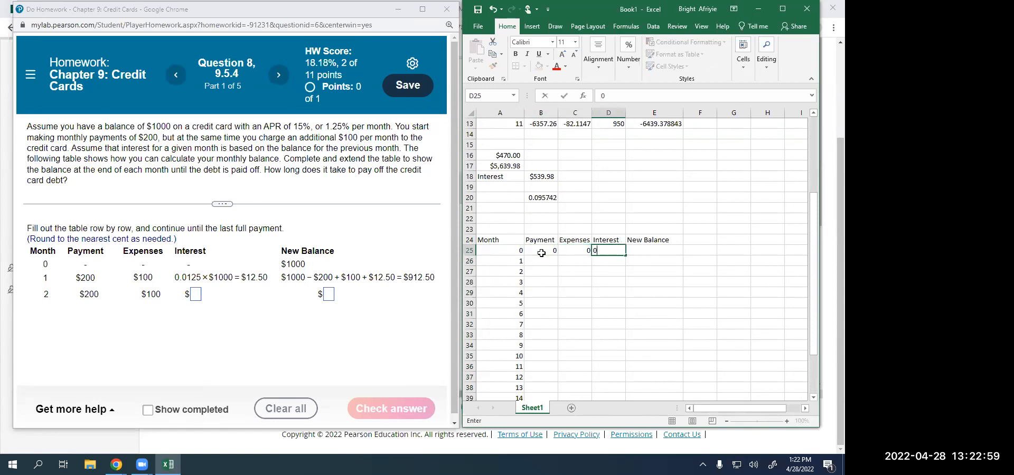
key("Tab")
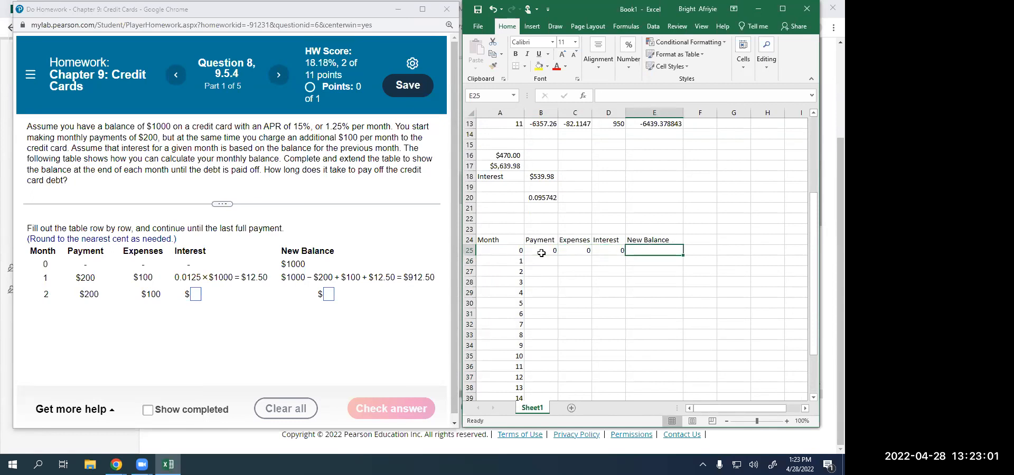
type("1000")
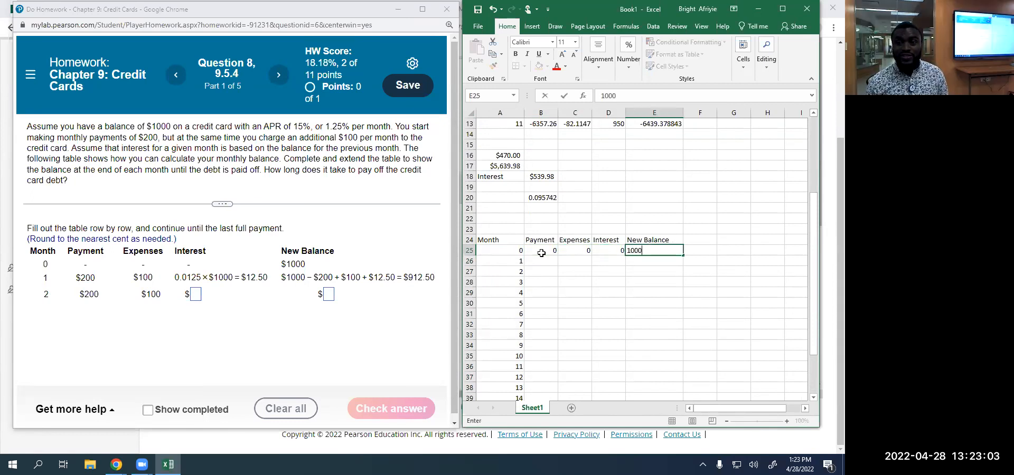
key("Return")
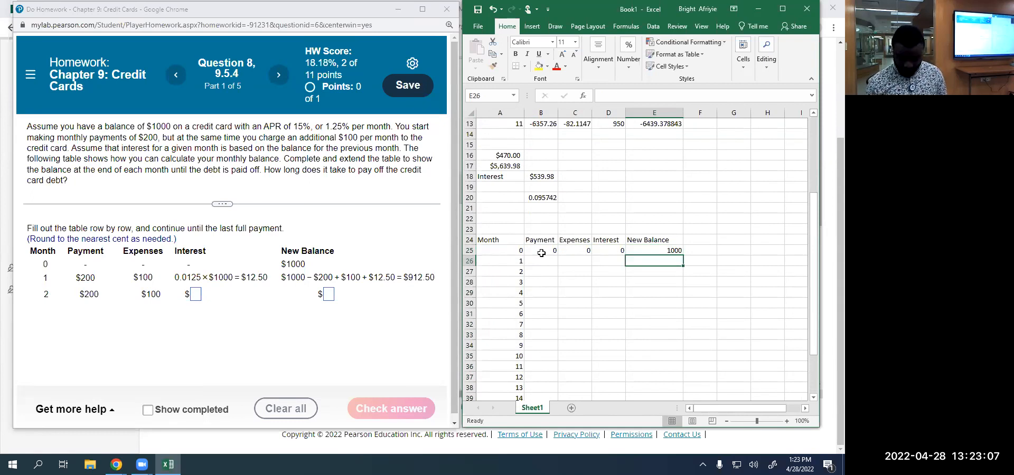
For month 1 in row 26, enter a Payment of 200 and Expenses of 100.
key("Left")
key("Left")
key("Left")
key("Left")
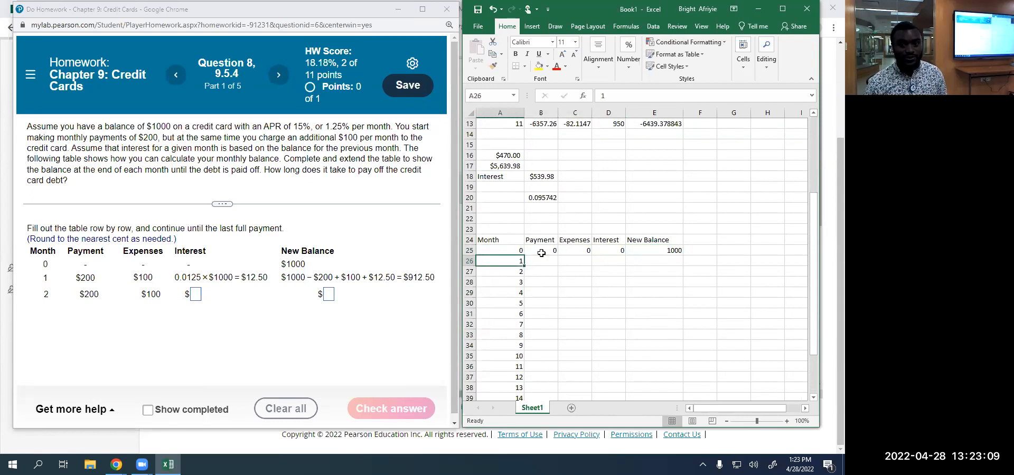
key("Right")
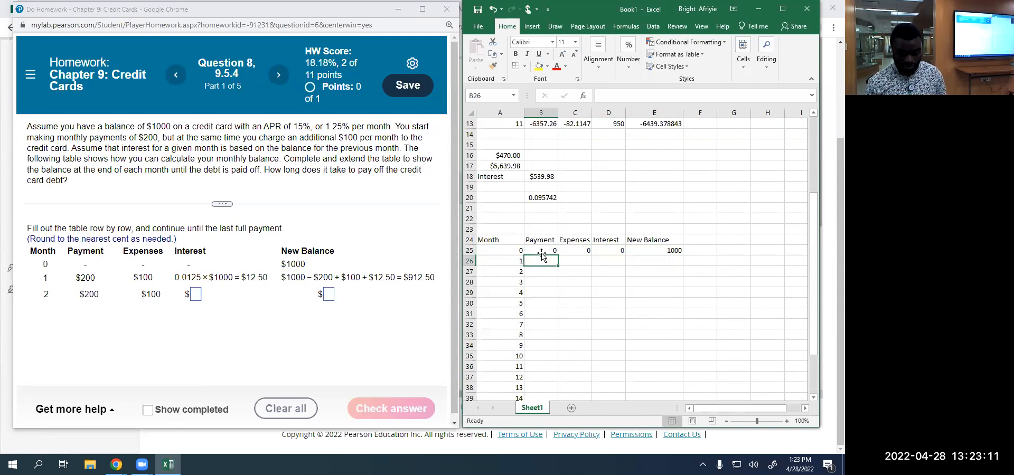
type("200")
key("Return")
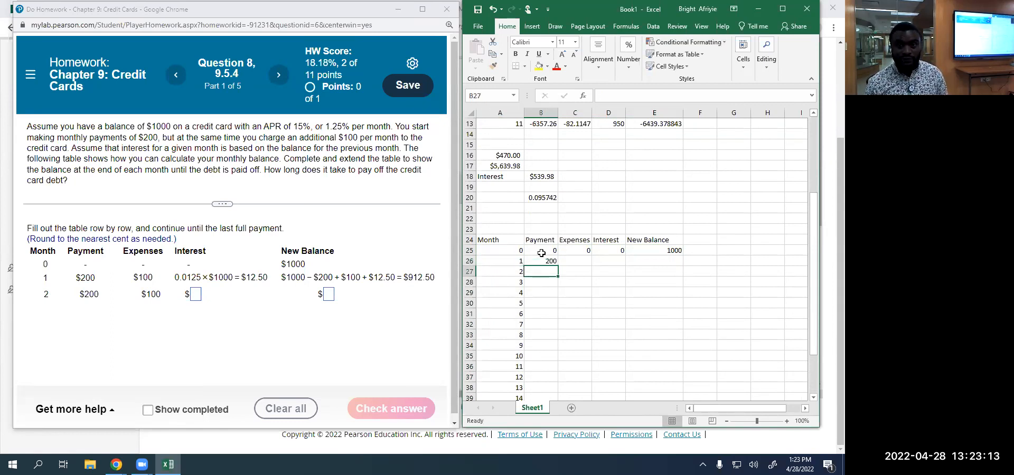
key("Up")
key("Right")
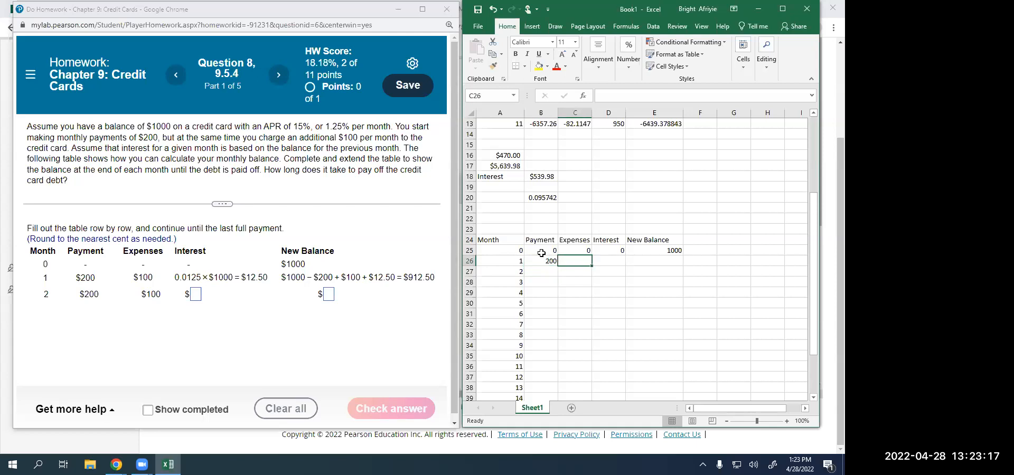
type("100")
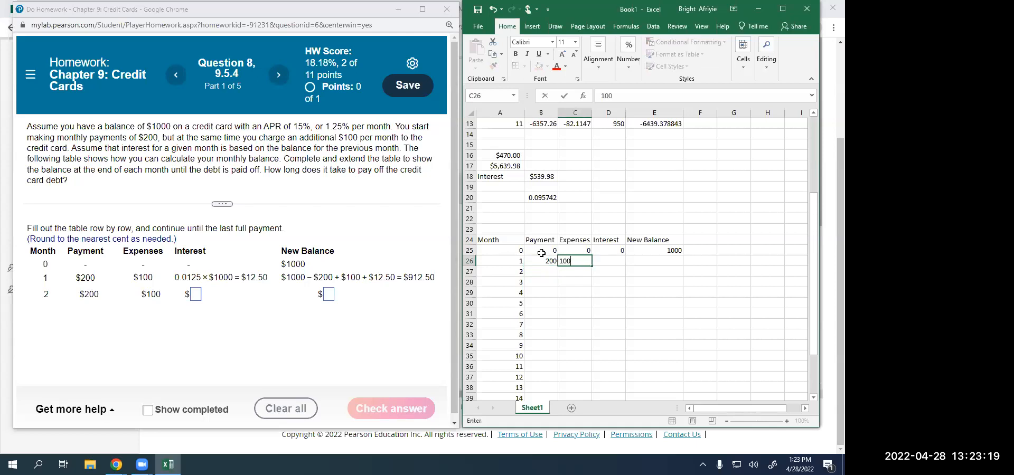
key("Right")
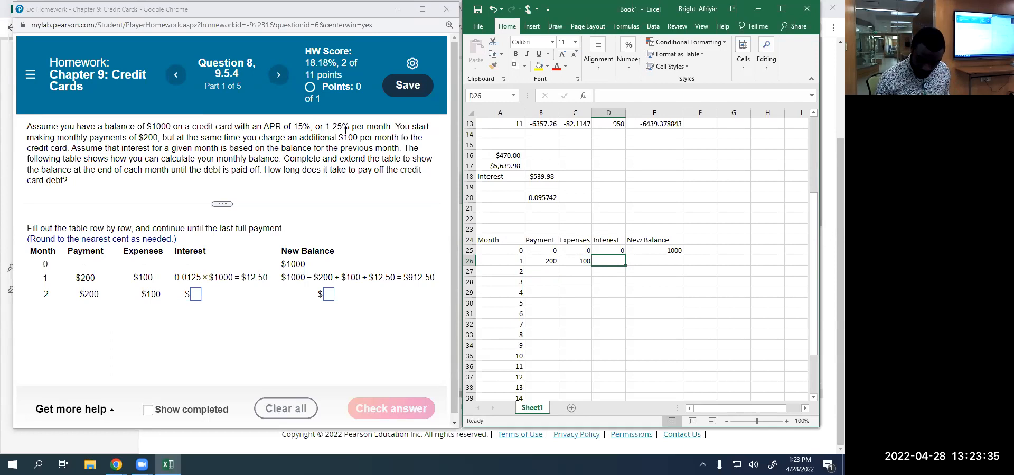
Calculate the month 1 interest in D26 with the formula =0.0125*E25.
type("=")
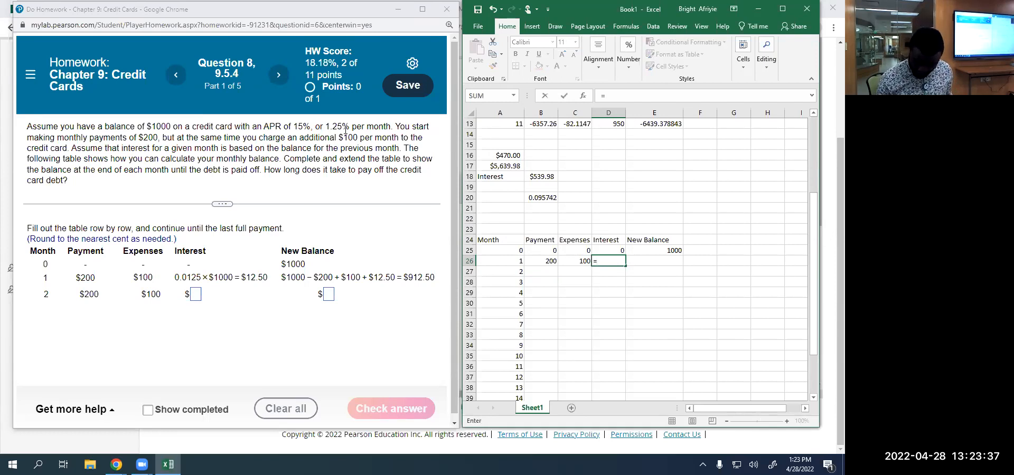
type("0.")
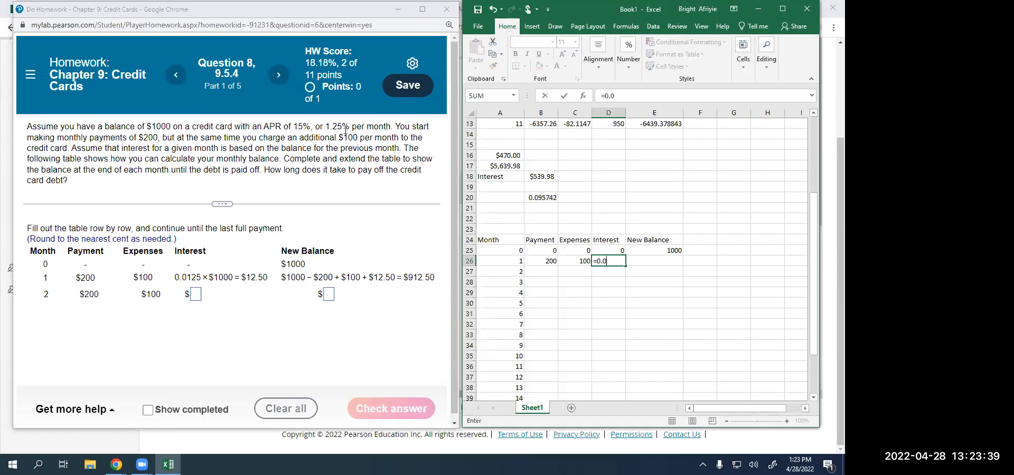
type("0125*")
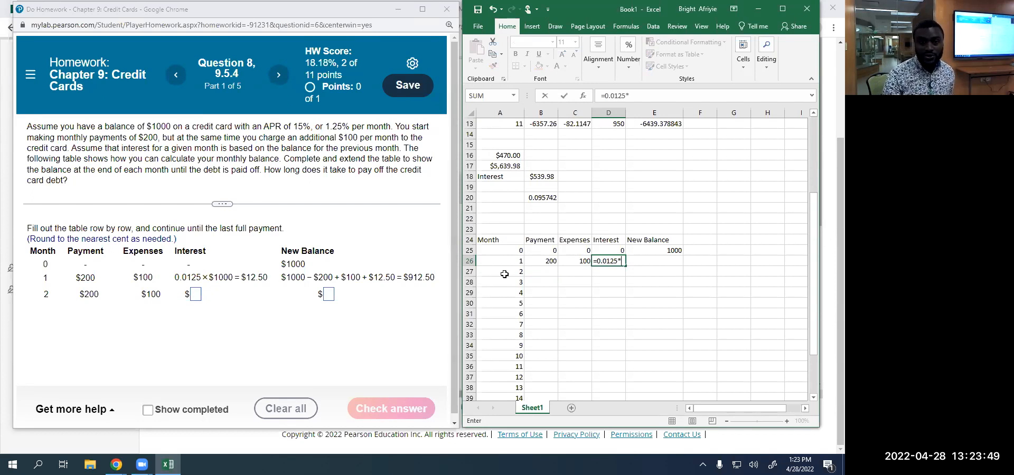
left_click(676, 251)
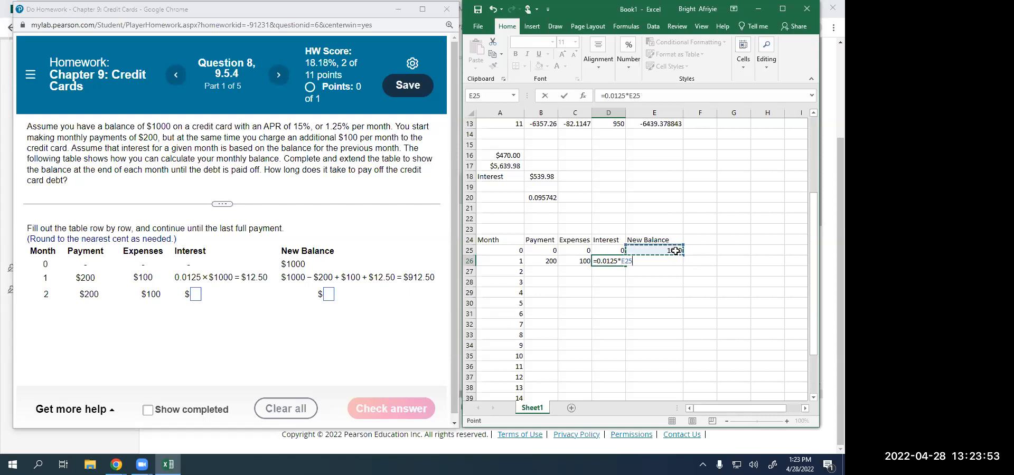
key("Return")
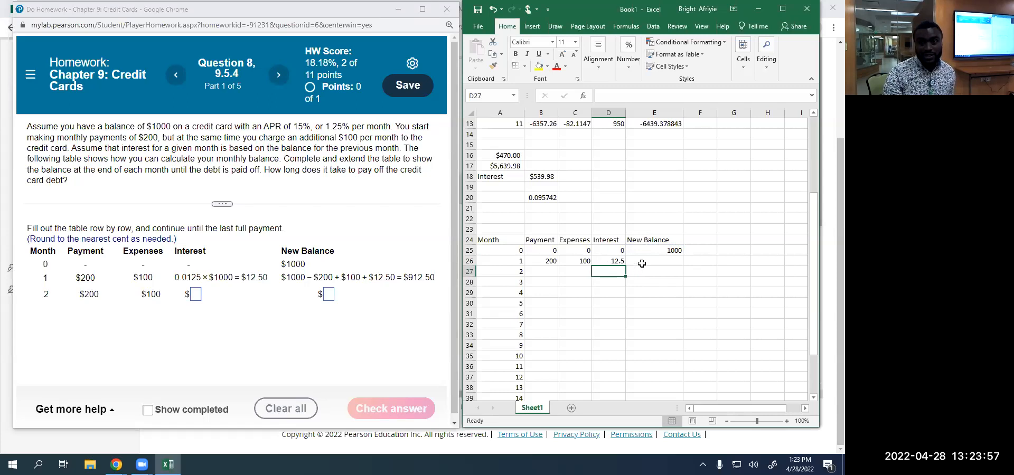
Calculate the month 1 New Balance in E26 with the formula =E25-B26+C26+D26.
left_click(642, 263)
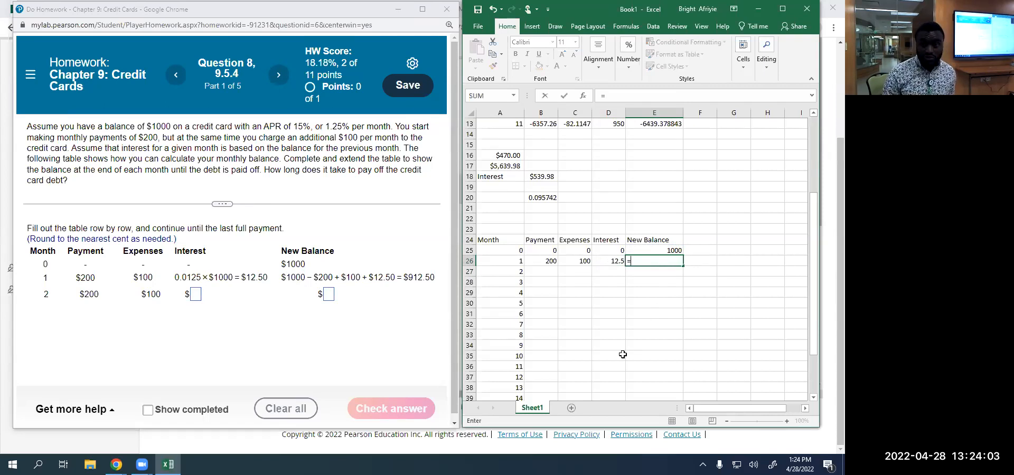
type("=")
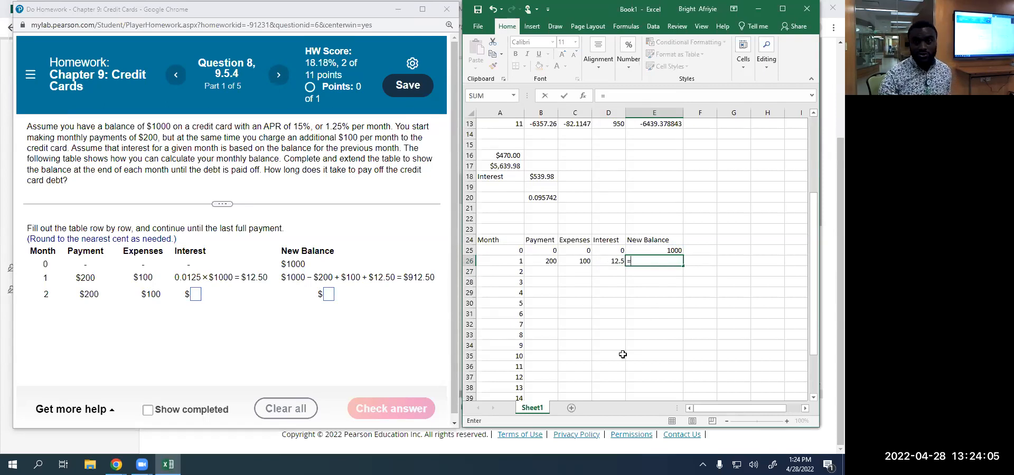
left_click(672, 250)
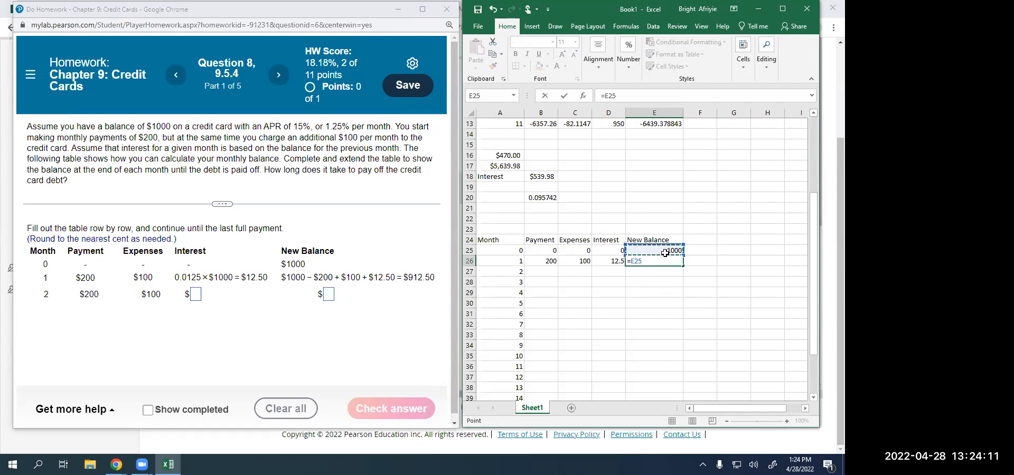
type("-")
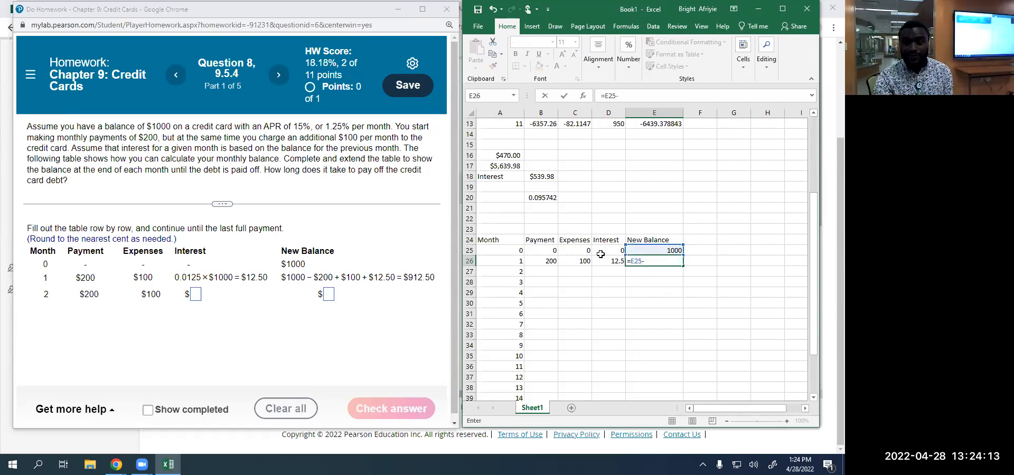
left_click(550, 263)
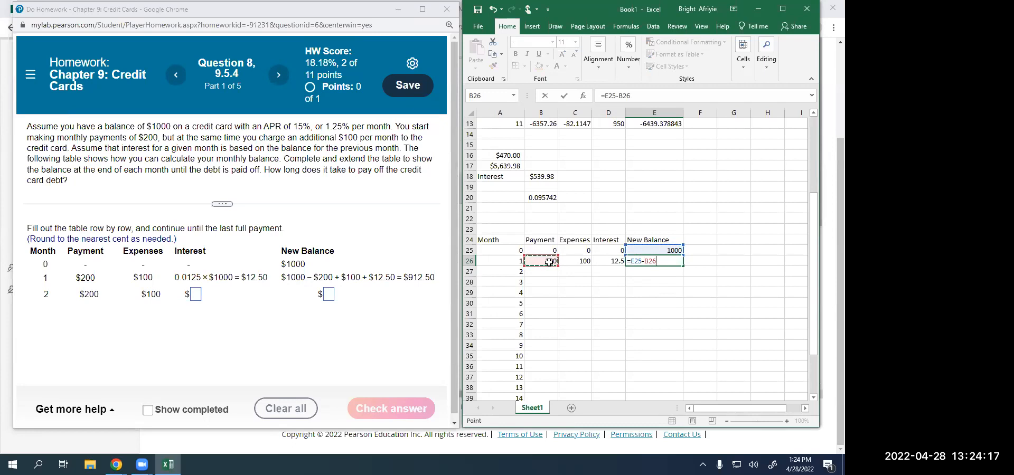
type("+")
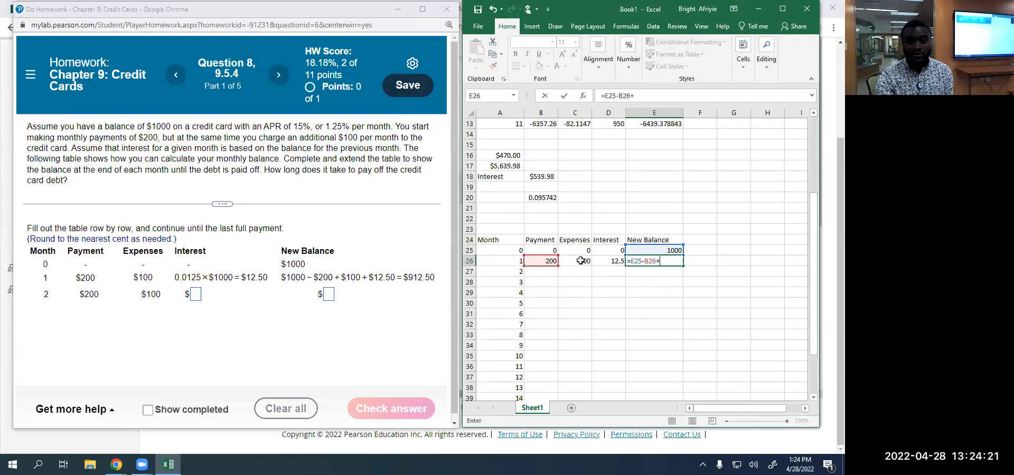
left_click(580, 260)
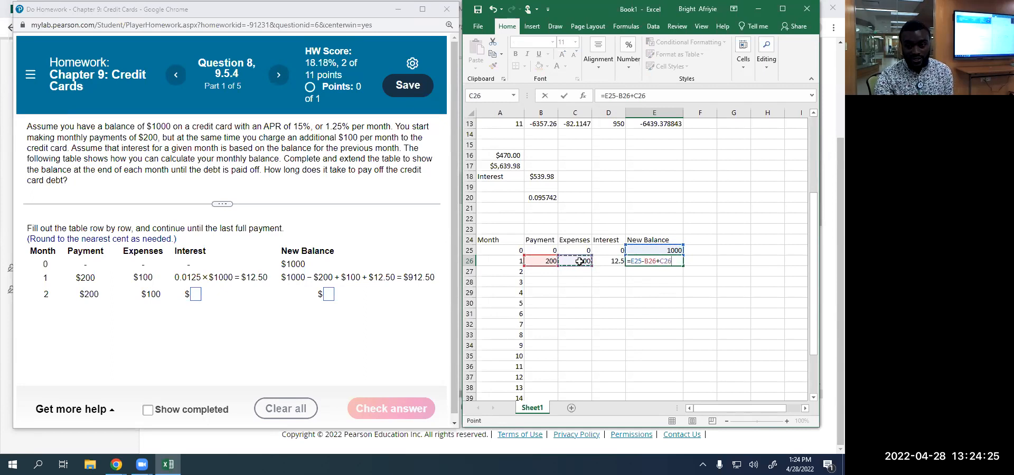
type("+")
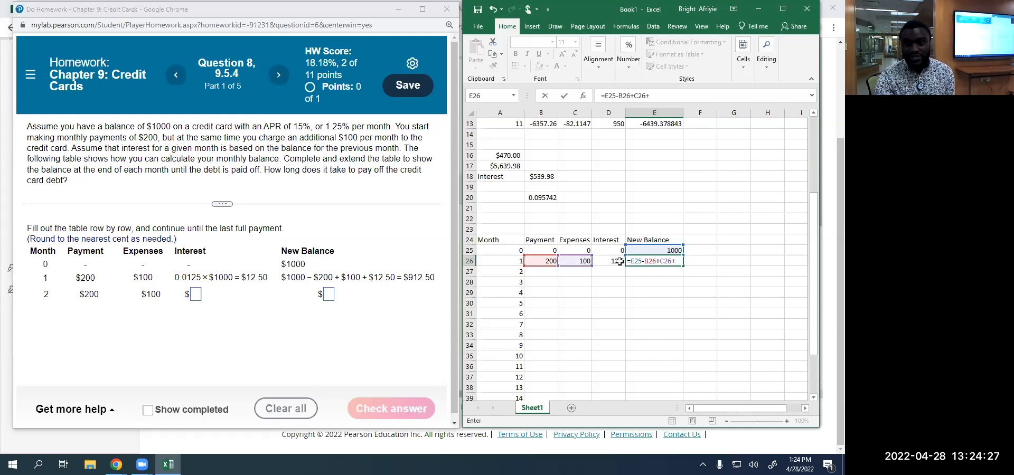
left_click(618, 261)
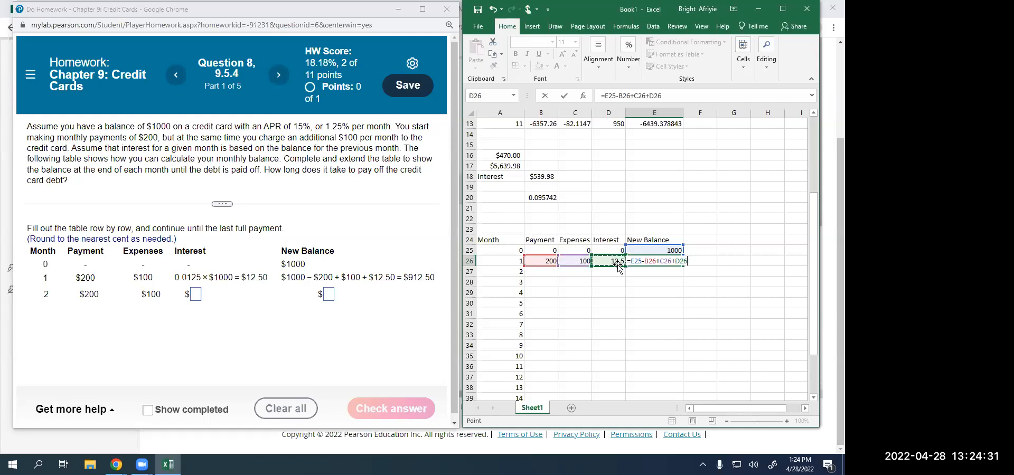
key("Return")
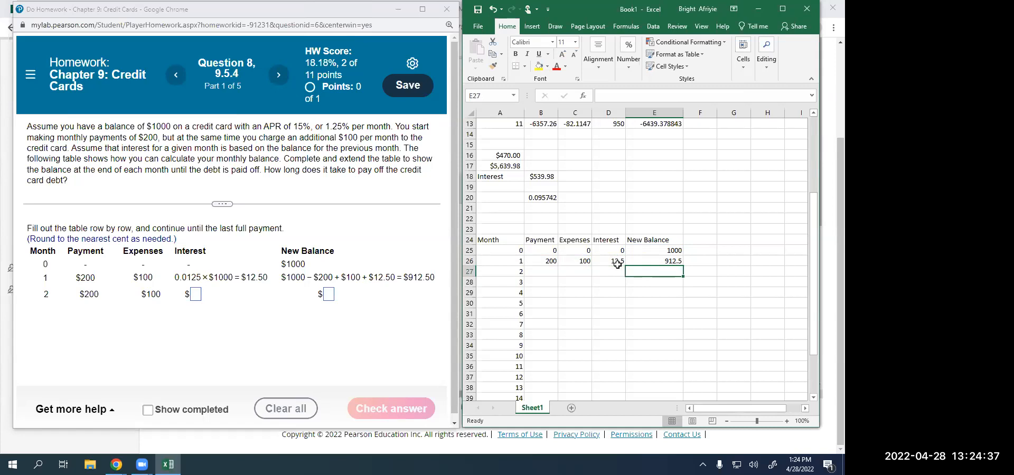
Enter Payment 200 and Expenses 100 for month 2 in row 27, and fill the D26 Interest formula down through D44.
left_click(541, 272)
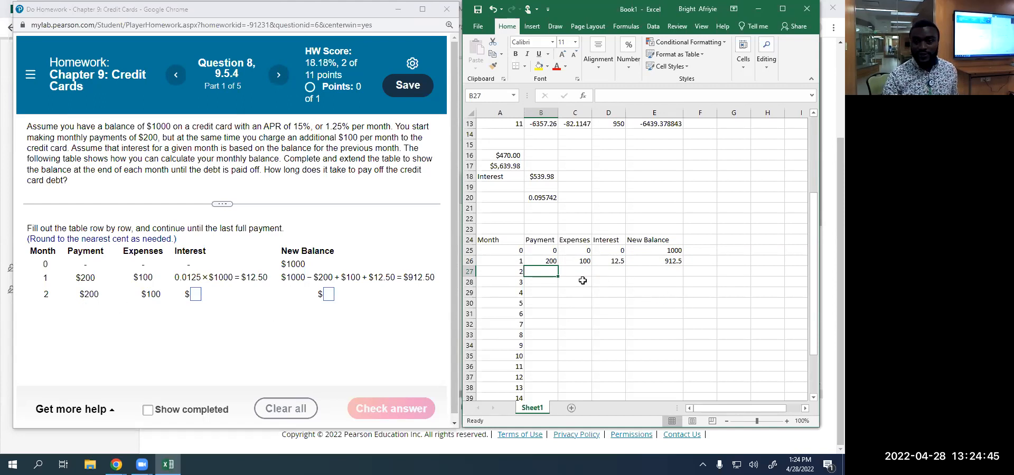
type("200")
key("Tab")
type("100")
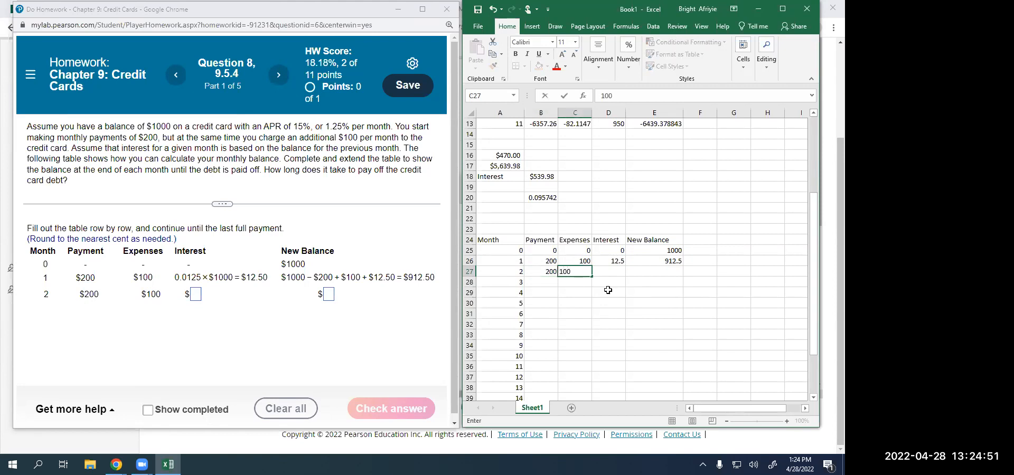
key("Tab")
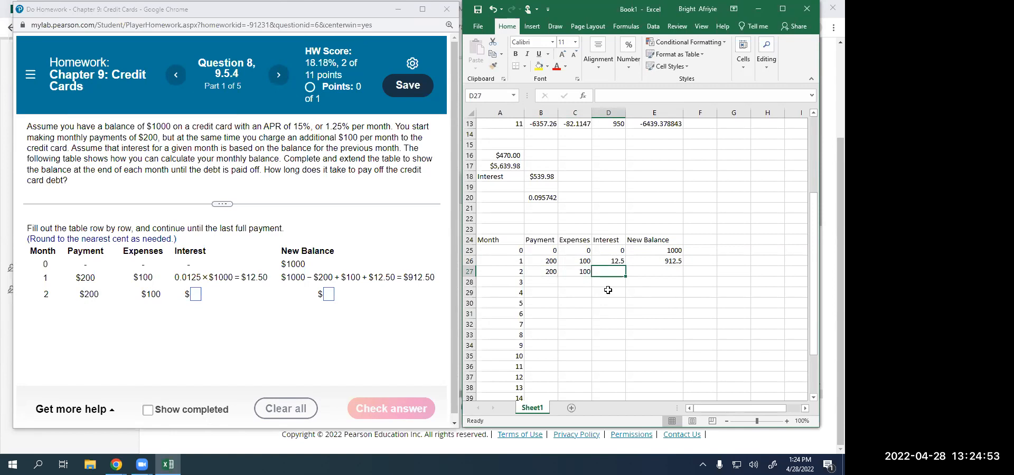
left_click(615, 261)
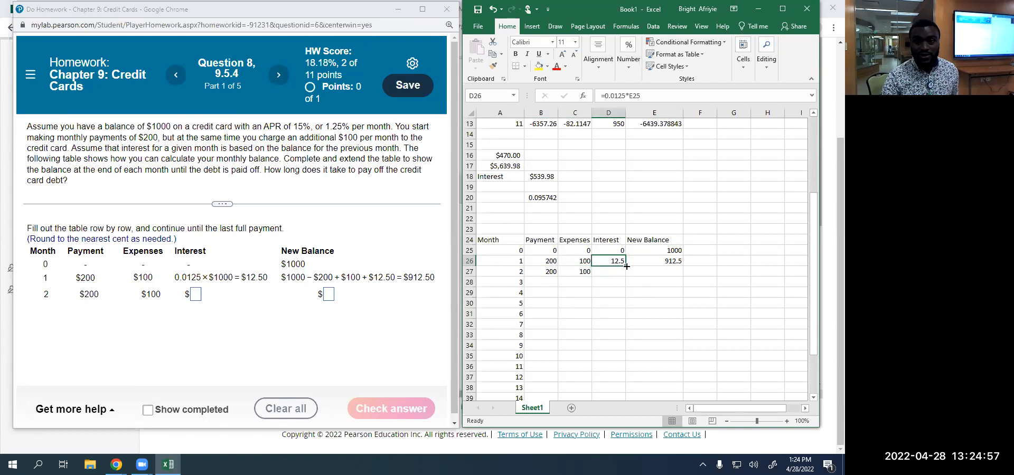
double_click(627, 266)
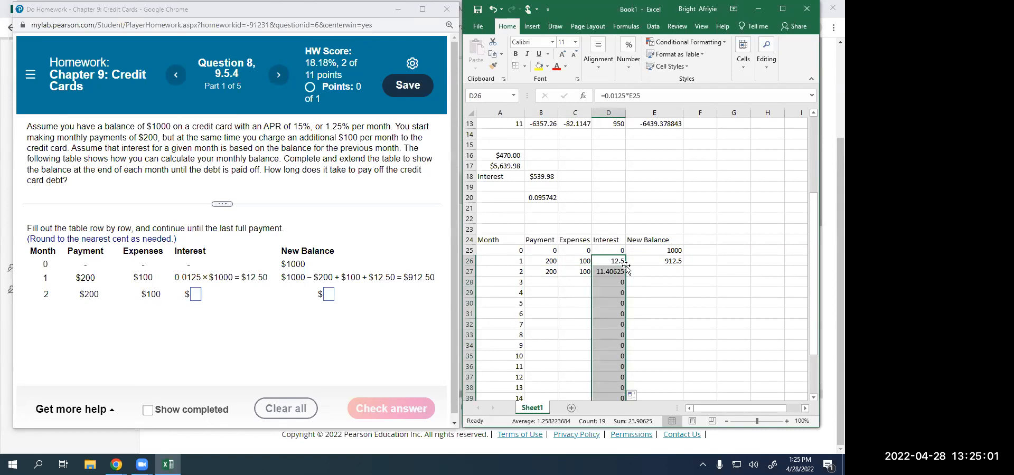
Fill the E26 New Balance formula down through E44 and review the month 2 Interest and New Balance cells.
left_click(673, 262)
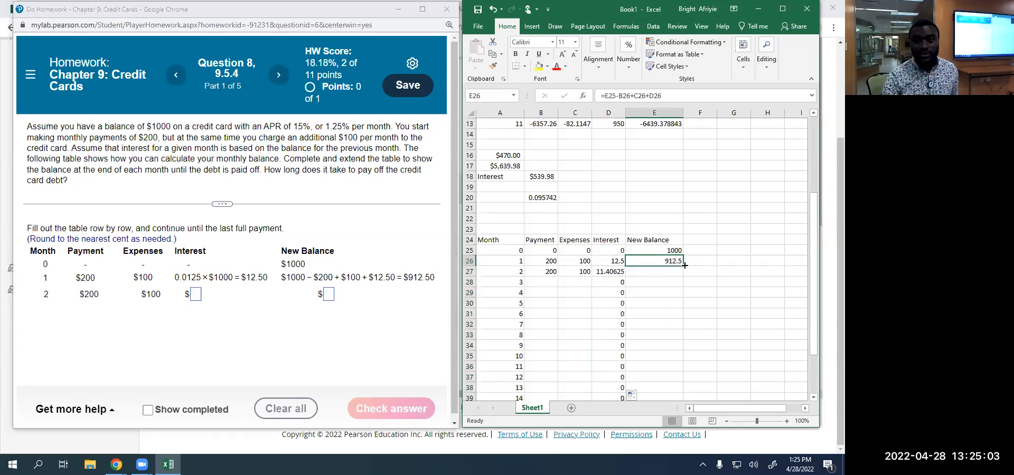
double_click(684, 266)
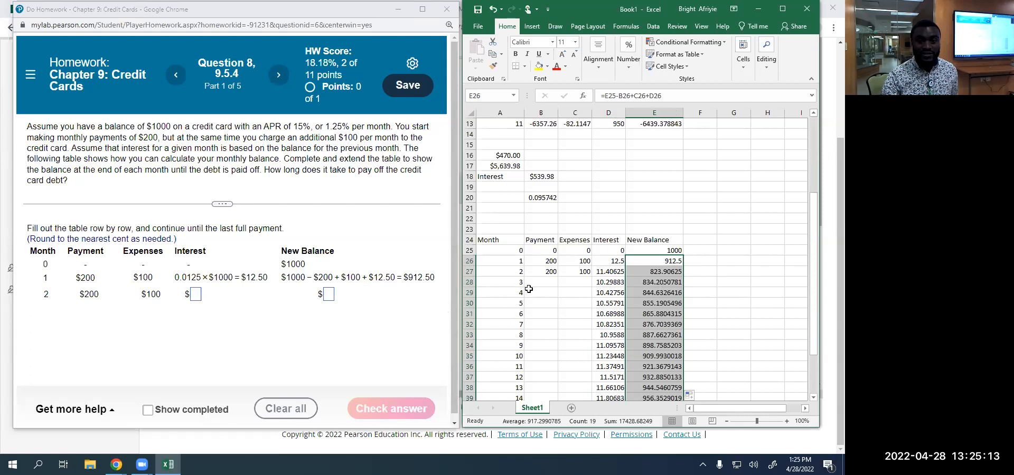
left_click(611, 272)
left_click(662, 271)
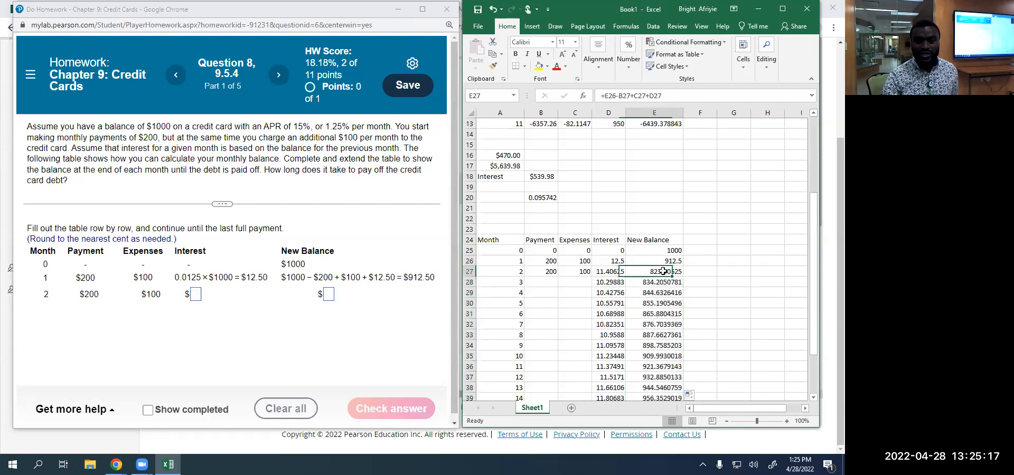
left_click(611, 274)
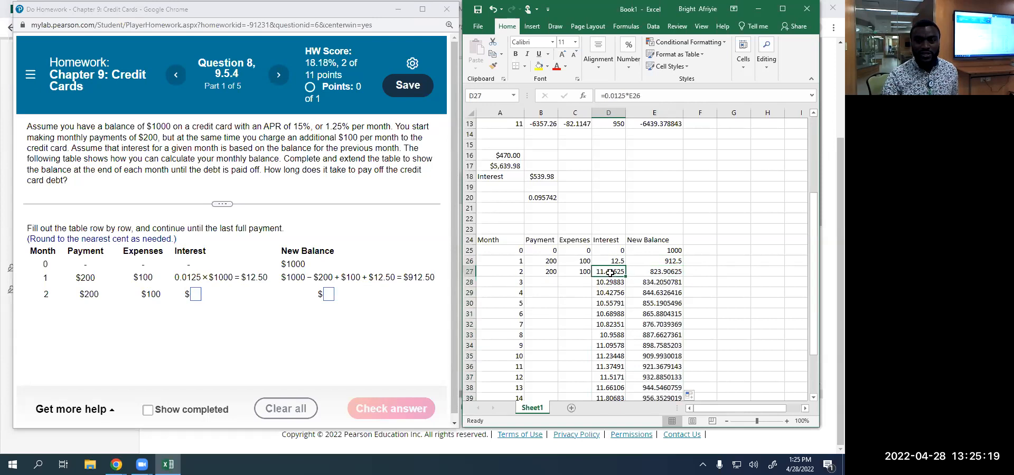
In the homework table, answer month 2 with Interest 11.41 and New Balance 823.91, and submit the answer for checking.
left_click(196, 295)
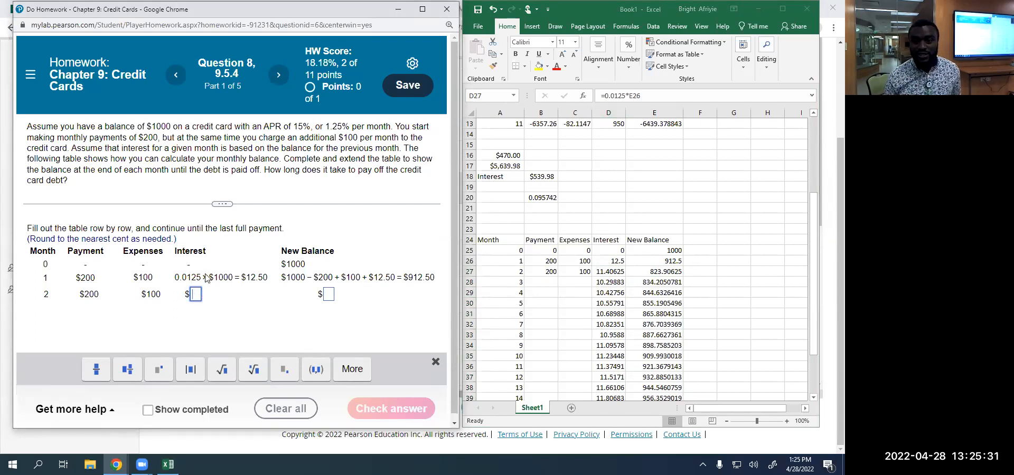
type("11.41")
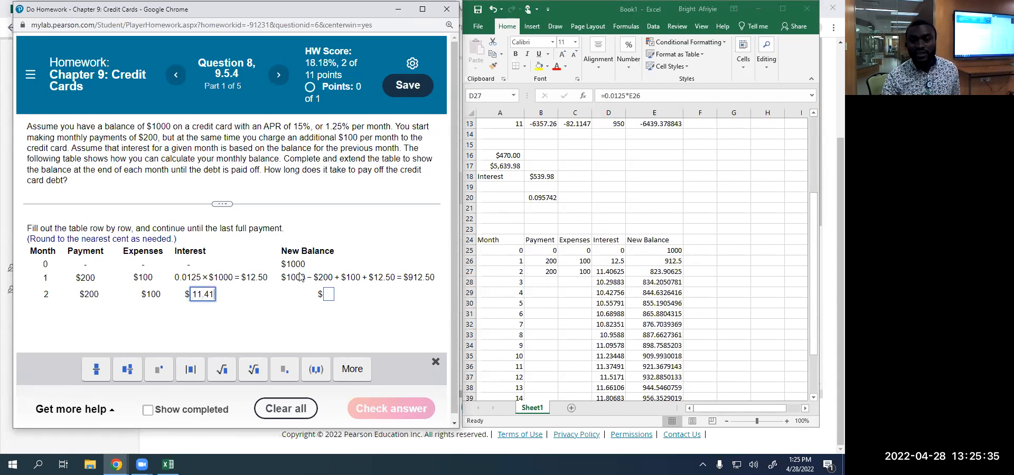
left_click(328, 295)
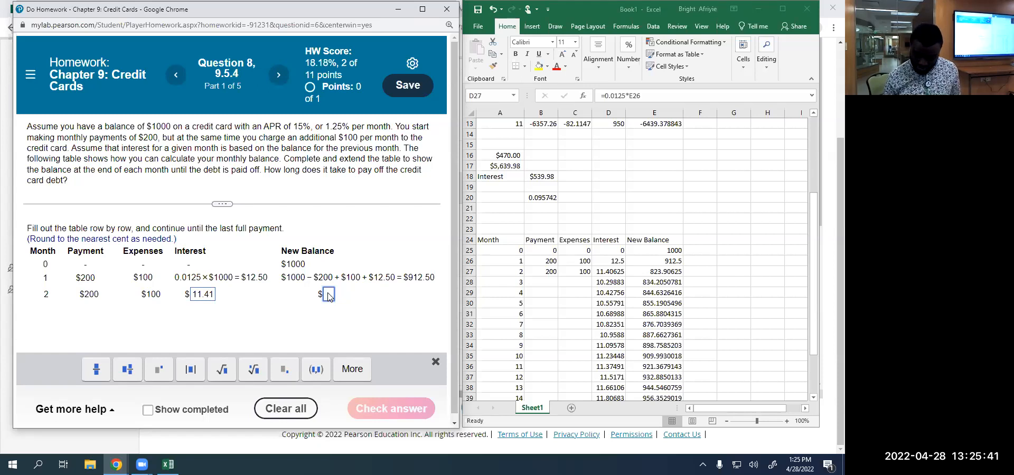
type("823.91")
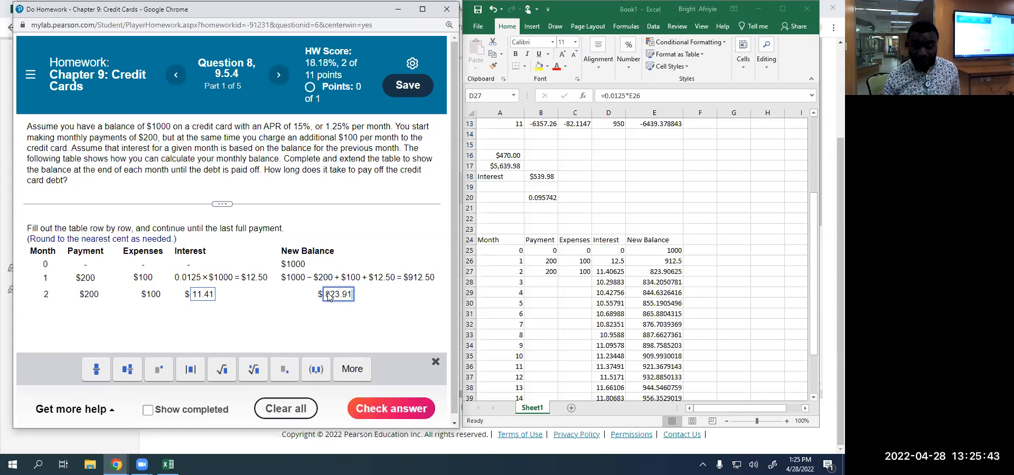
left_click(378, 410)
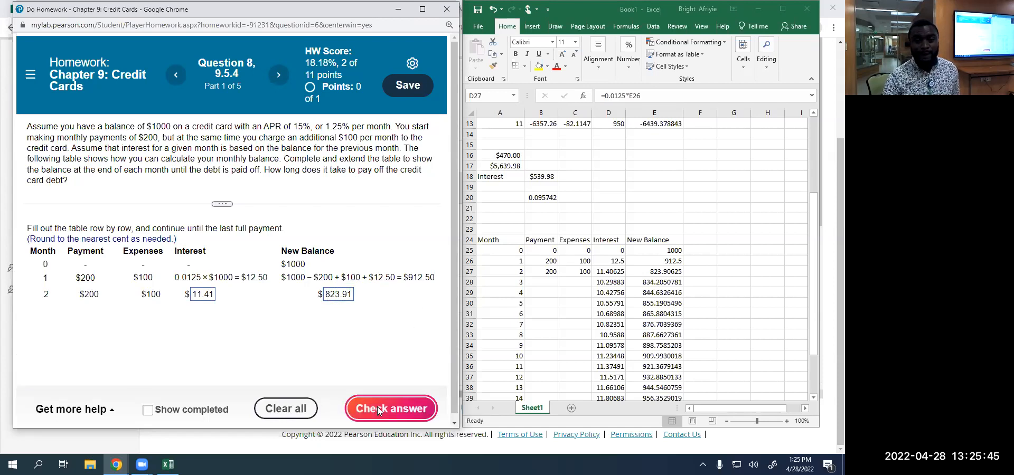
left_click(230, 258)
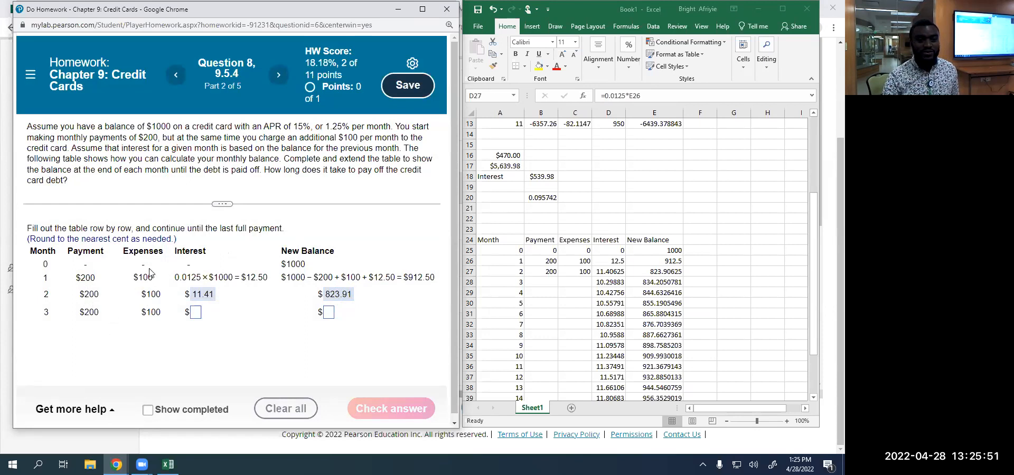
Copy the month 2 Payment of 200 and Expenses of 100 down through row 44 of the worksheet.
left_click(555, 272)
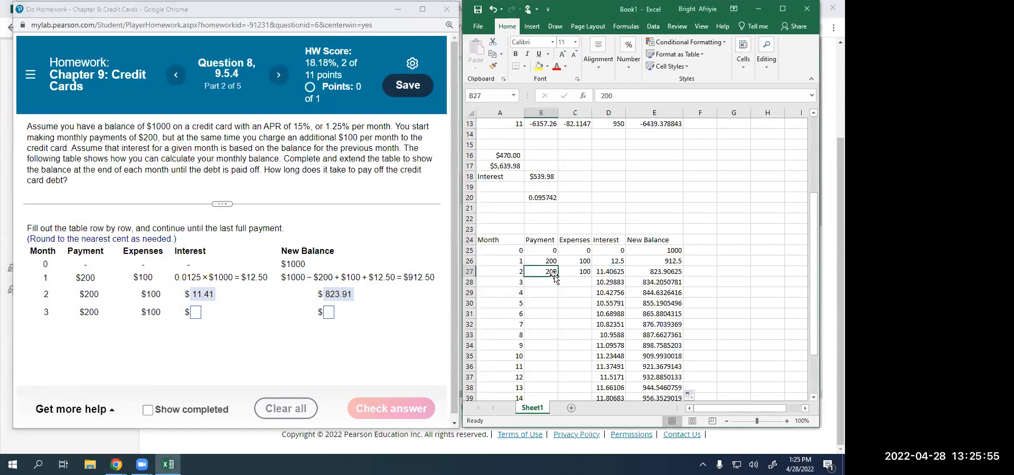
left_click_drag(559, 276, 550, 393)
left_click(580, 198)
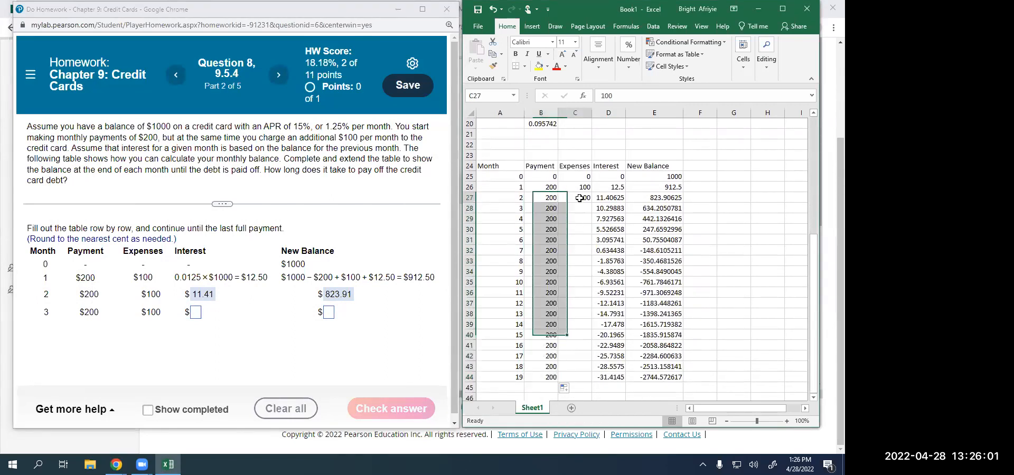
left_click_drag(591, 202, 585, 379)
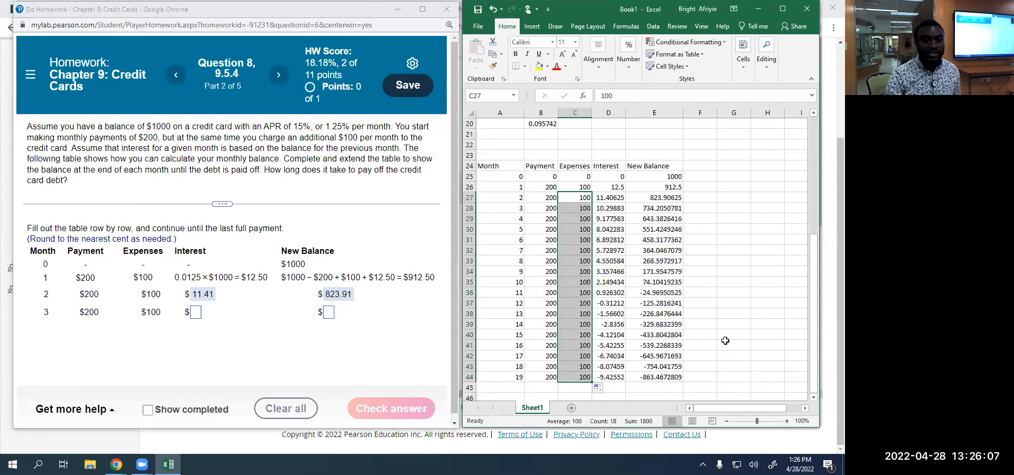
left_click(754, 306)
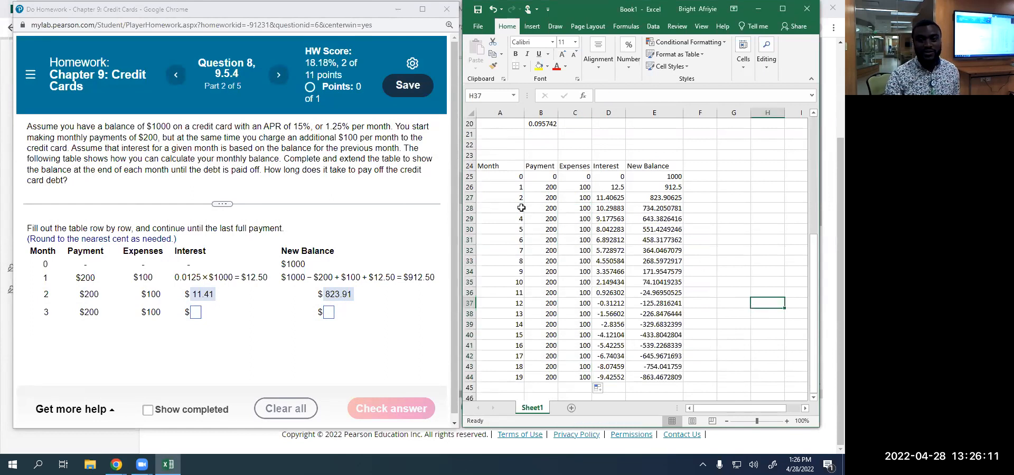
Using the month 3 row of the worksheet, answer the month 3 Interest with 10.30 and activate its New Balance field.
left_click(469, 208)
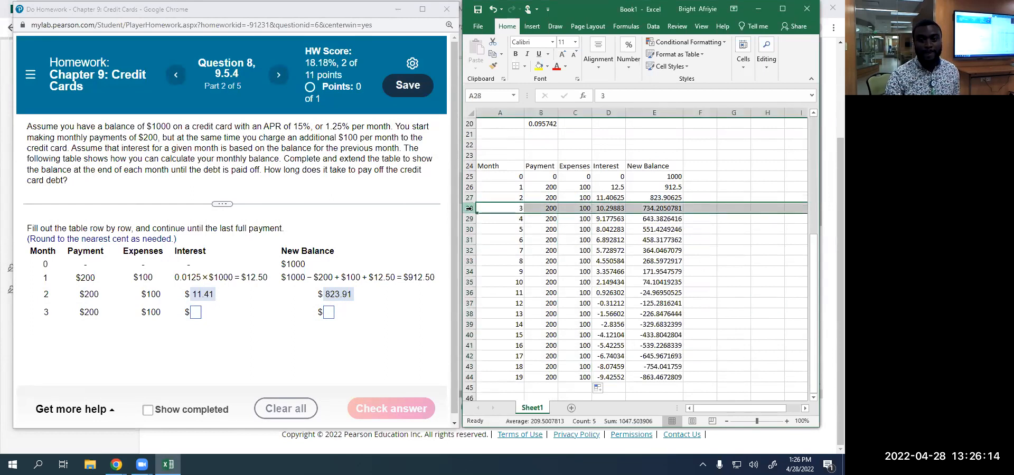
left_click(197, 315)
type("10")
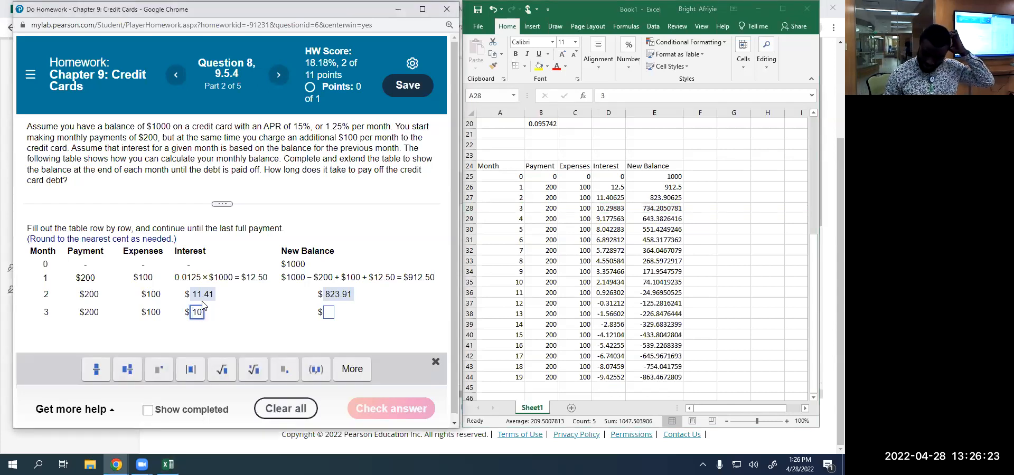
type(".30")
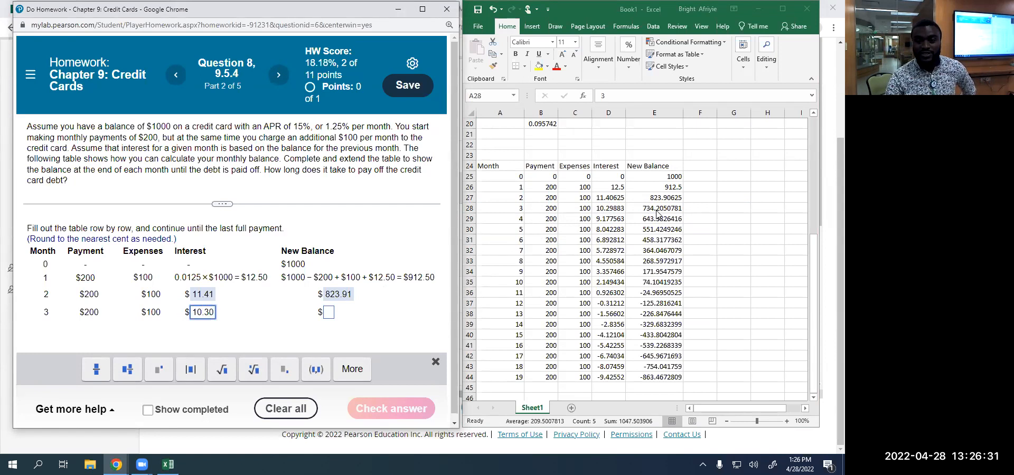
left_click(332, 314)
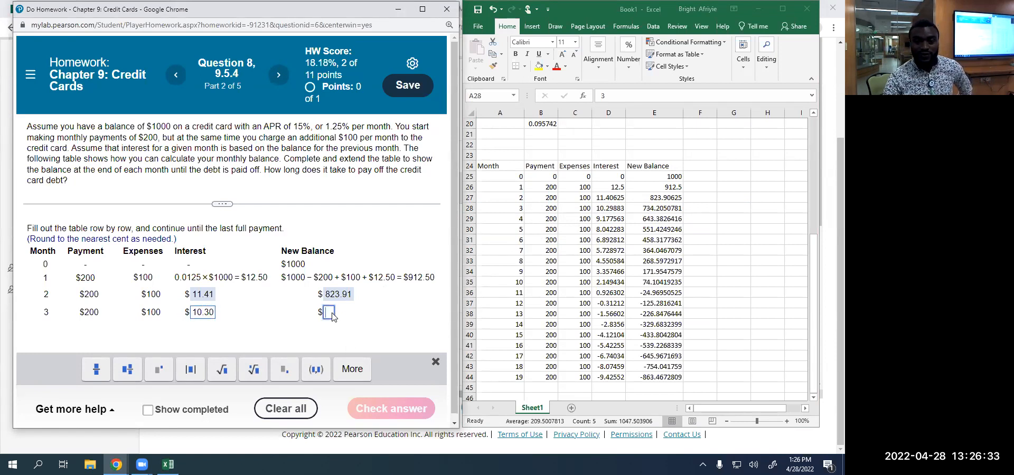
Enter 734.21 as the new balance for month 3 and check the answer.
type("734")
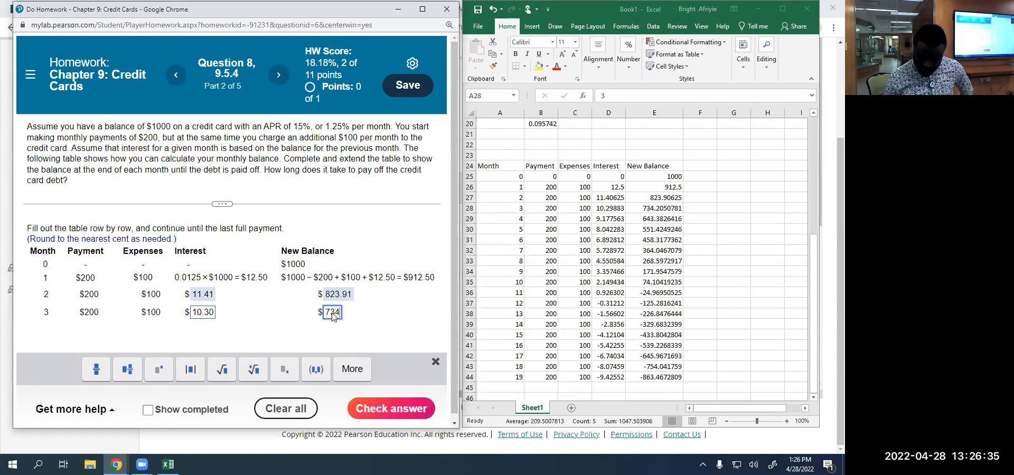
type(".")
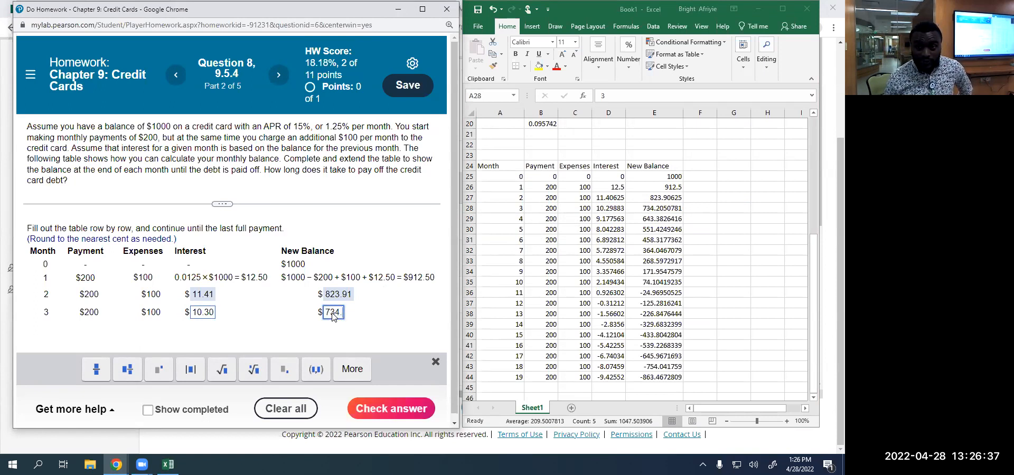
type("21")
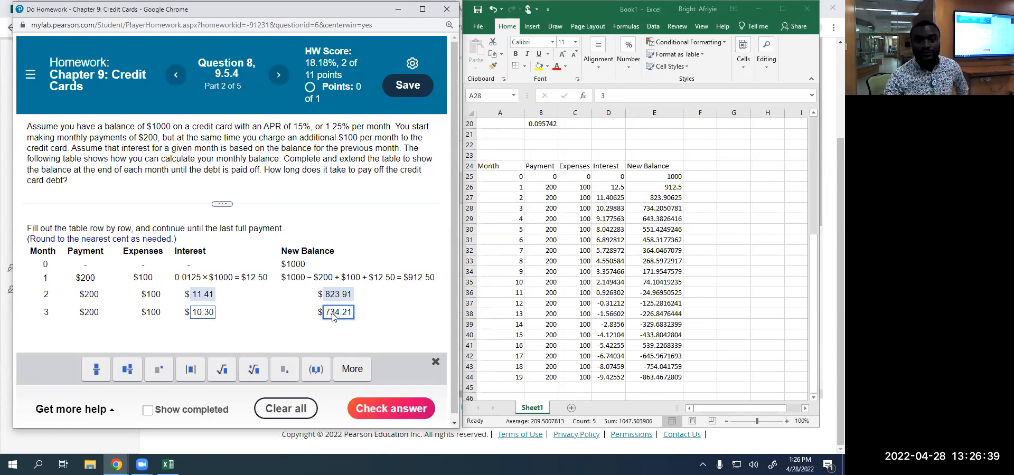
left_click(370, 410)
left_click(231, 259)
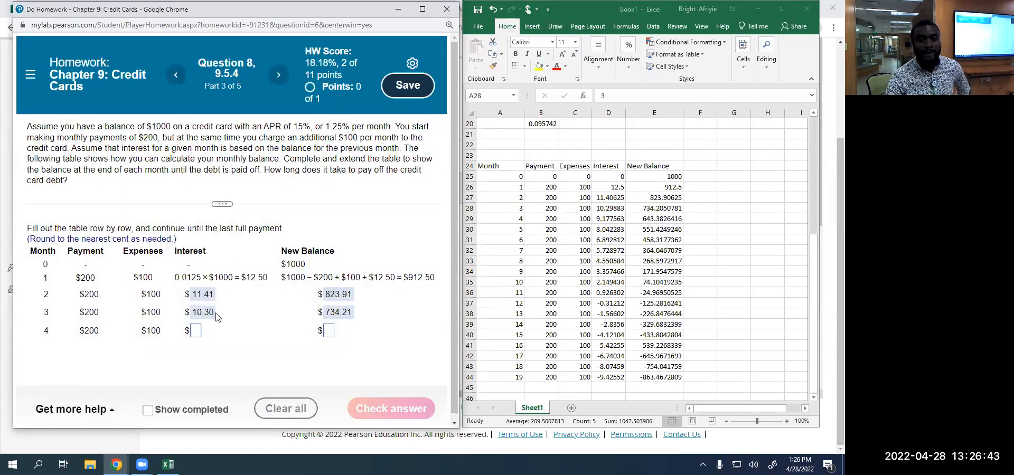
Complete the month 4 row with interest 9.18 and new balance 643.38 from the worksheet, and check the answer.
left_click(195, 331)
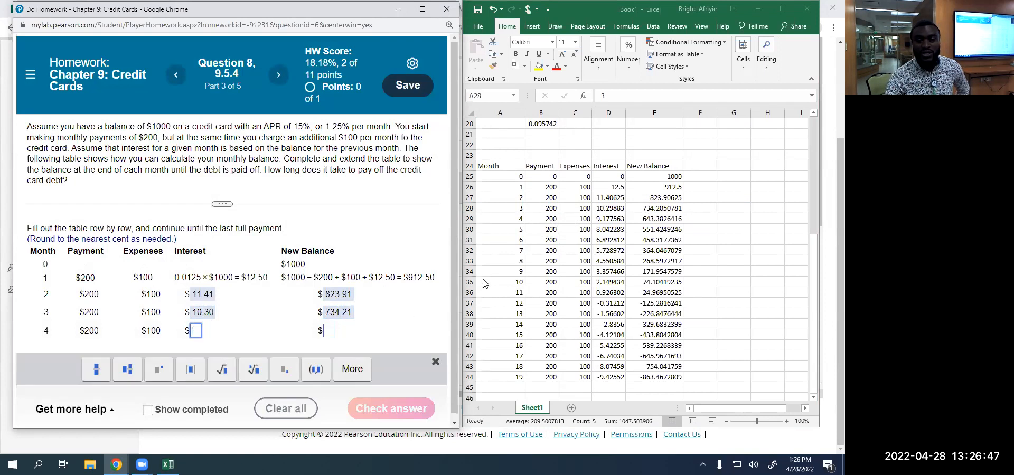
left_click(466, 219)
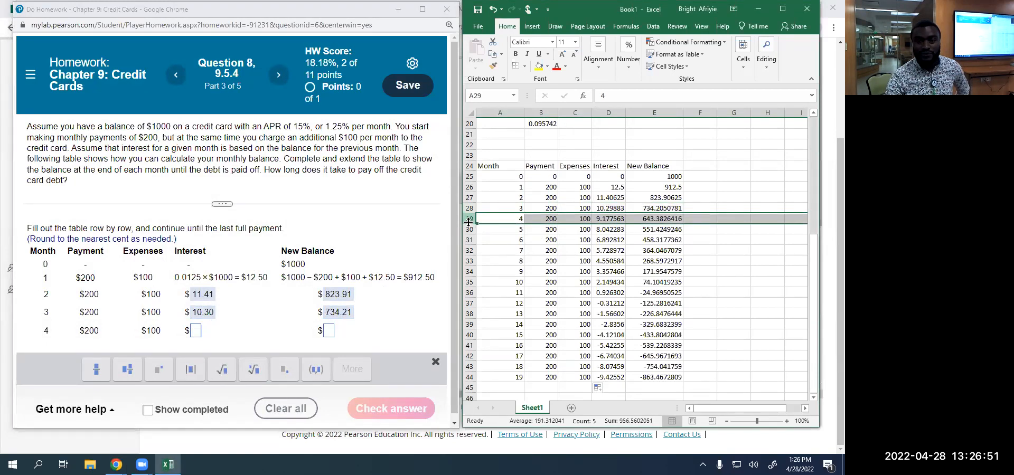
left_click(195, 332)
type("9.18")
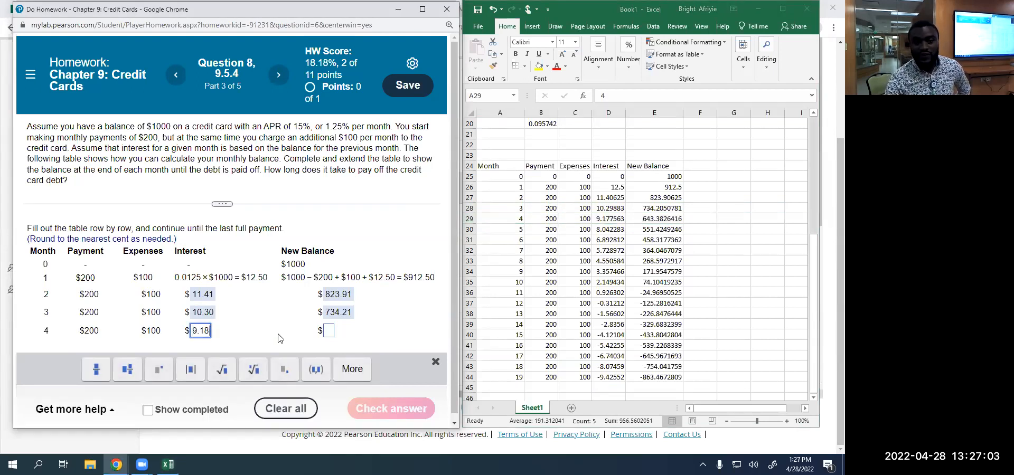
left_click(328, 333)
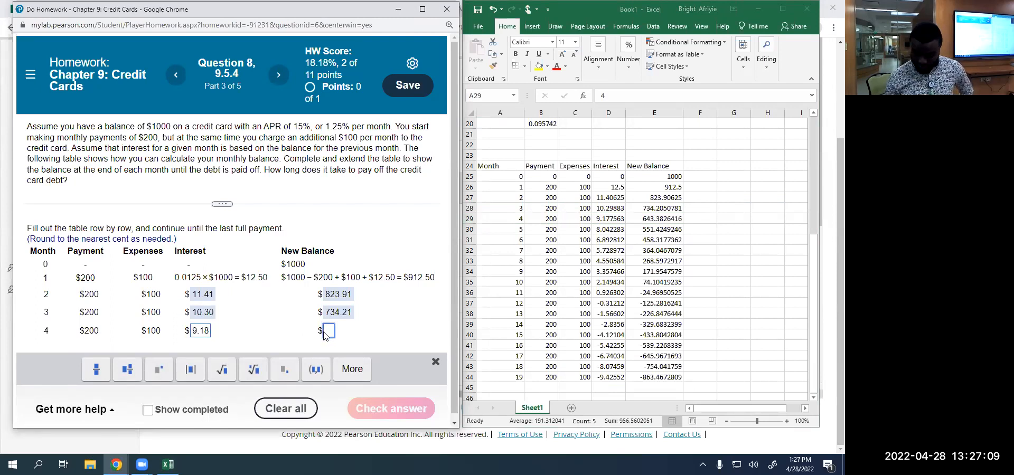
type("63")
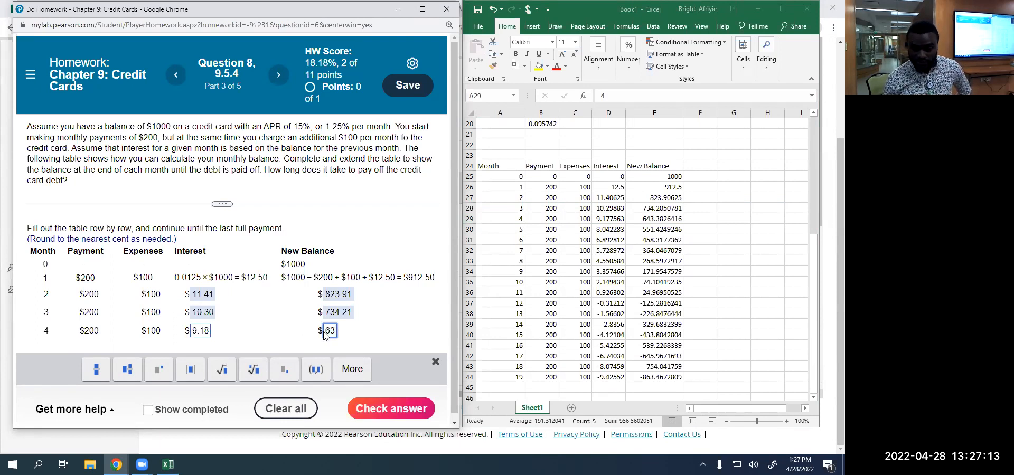
key("BackSpace")
type("43")
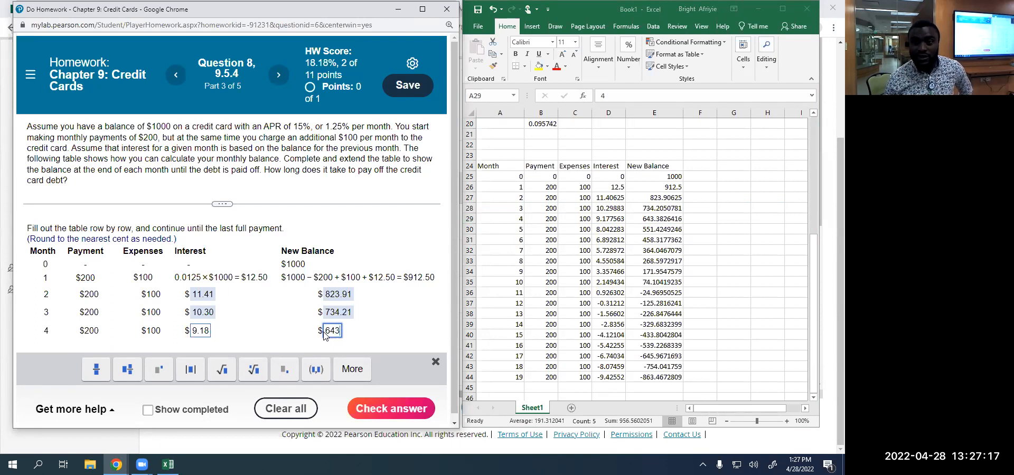
type(".38")
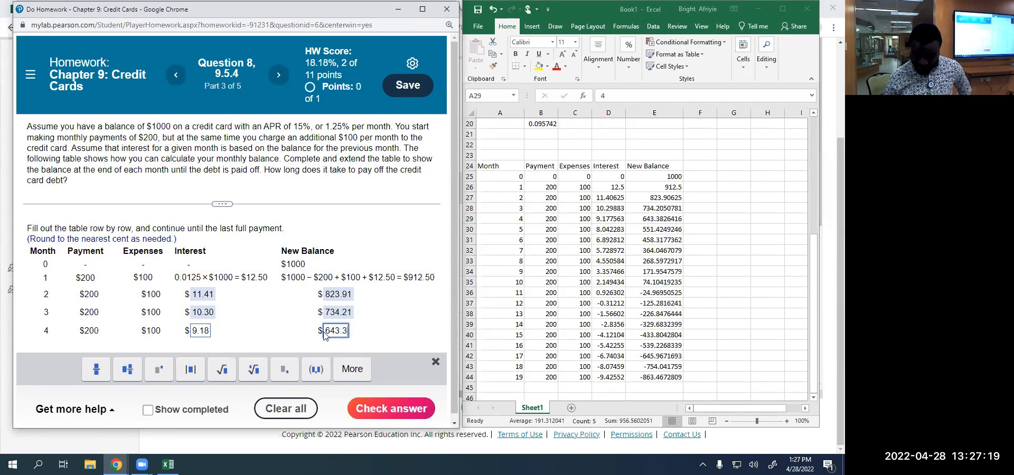
left_click(376, 411)
left_click(237, 256)
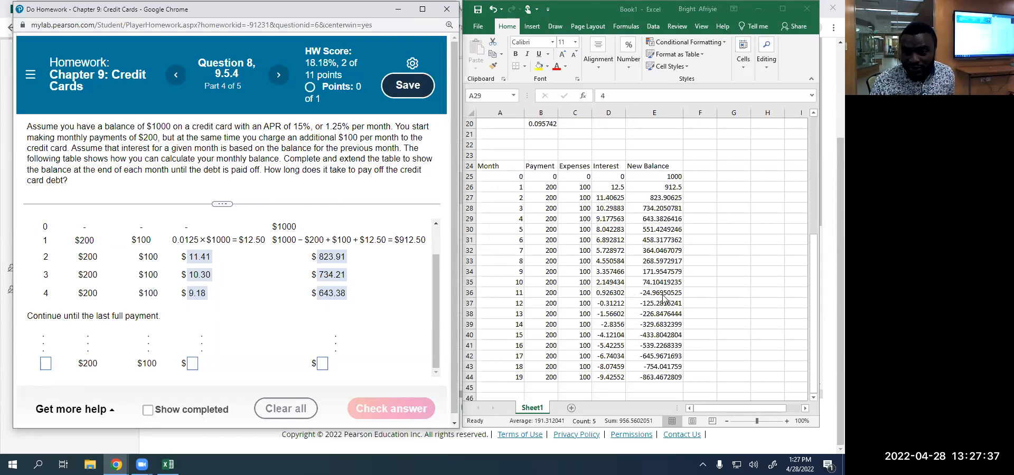
Fill in the last full payment row with month 10, interest 2.15 and new balance 74.10, and check the answer.
left_click(466, 282)
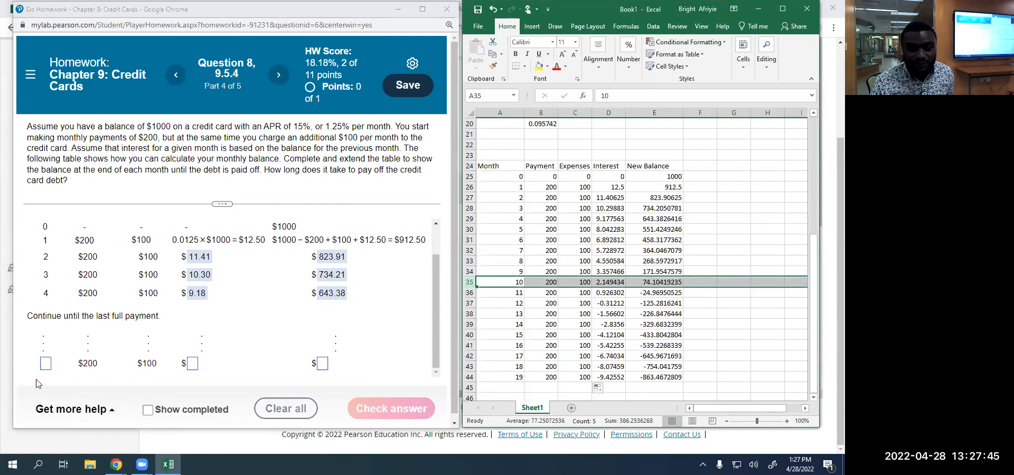
left_click(45, 363)
type("10")
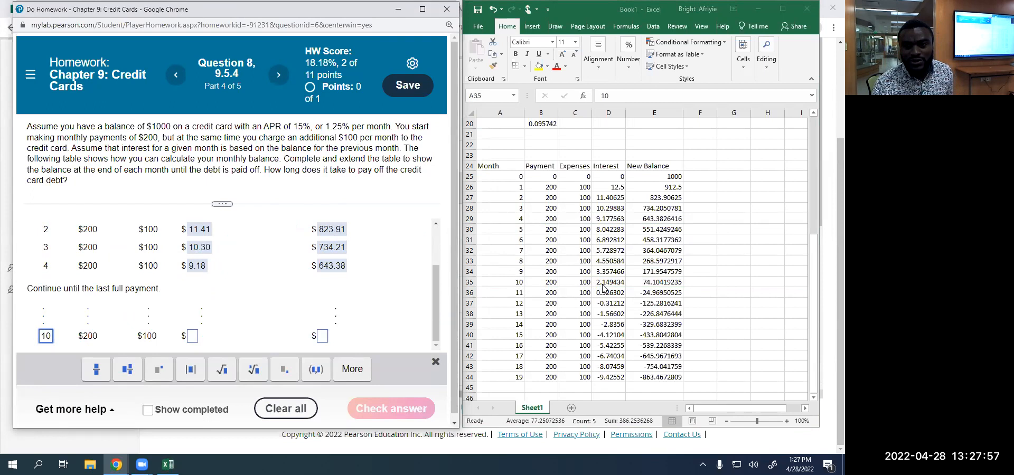
left_click(194, 336)
type("2.15")
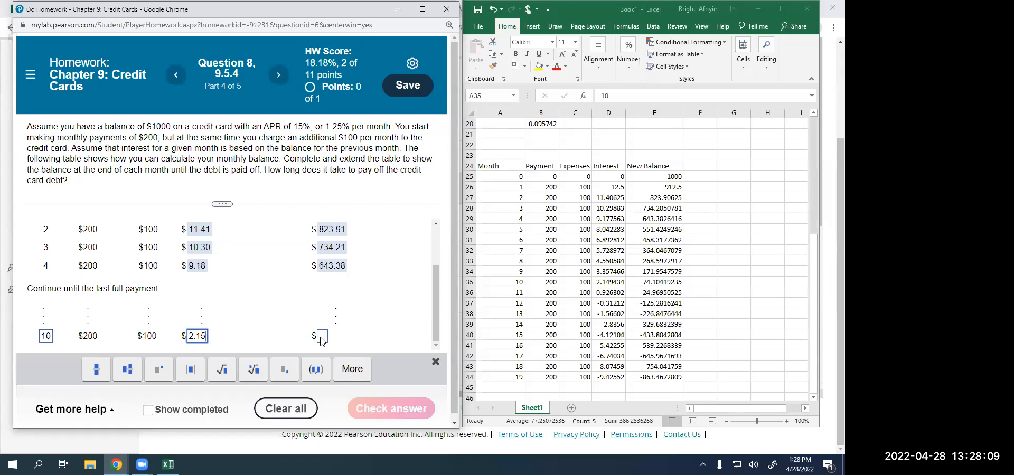
left_click(321, 341)
type("74")
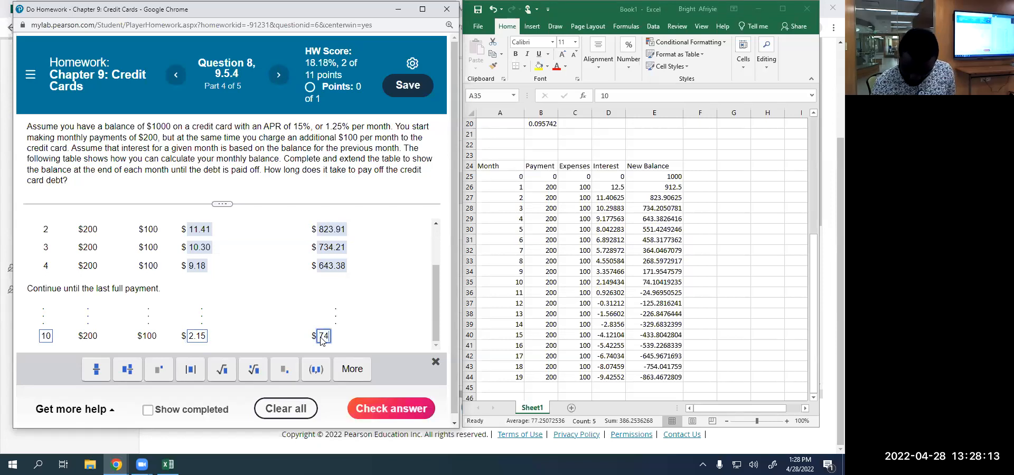
type(".10")
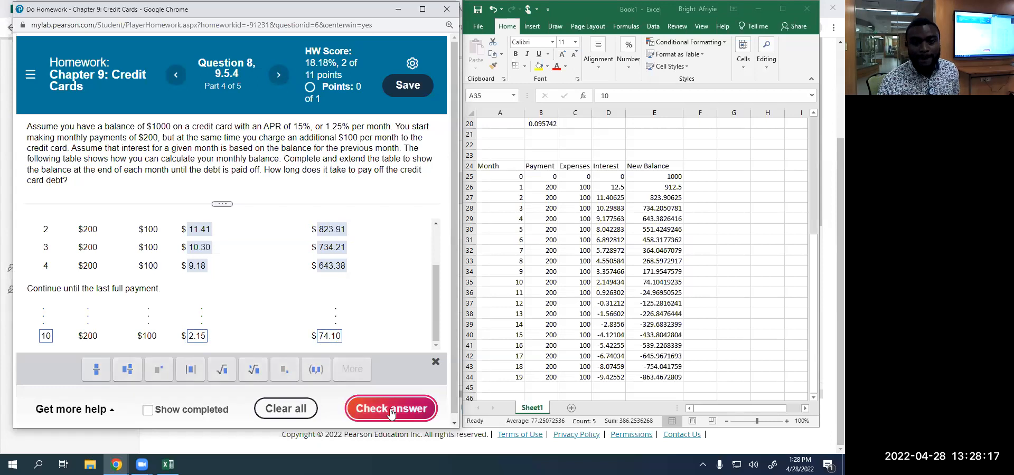
left_click(386, 408)
left_click(253, 269)
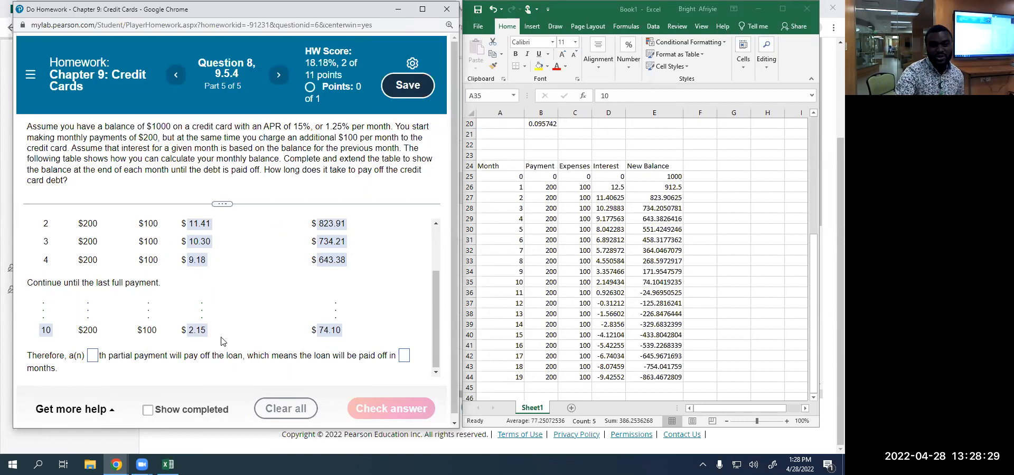
Enter 11 for both the final partial payment number and the months to pay off the loan, and check the answer.
left_click(93, 355)
scroll(180, 316, "down", 1)
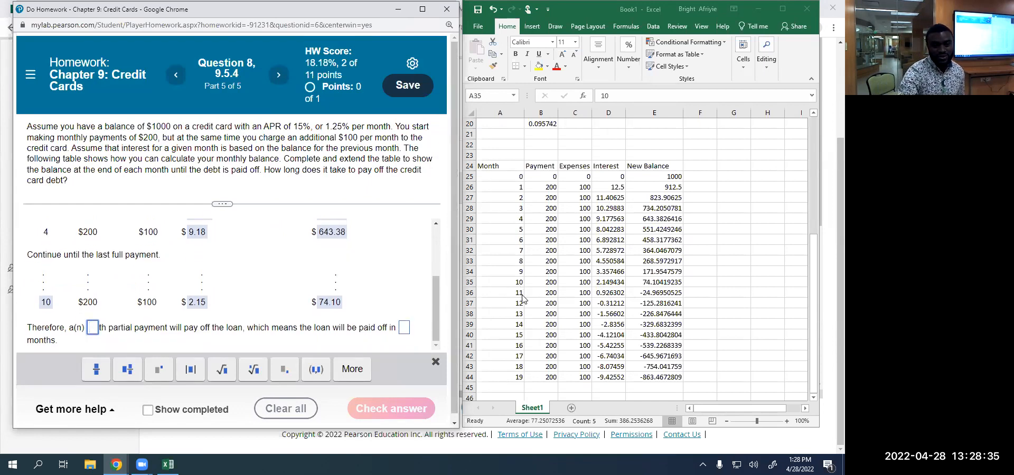
type("111")
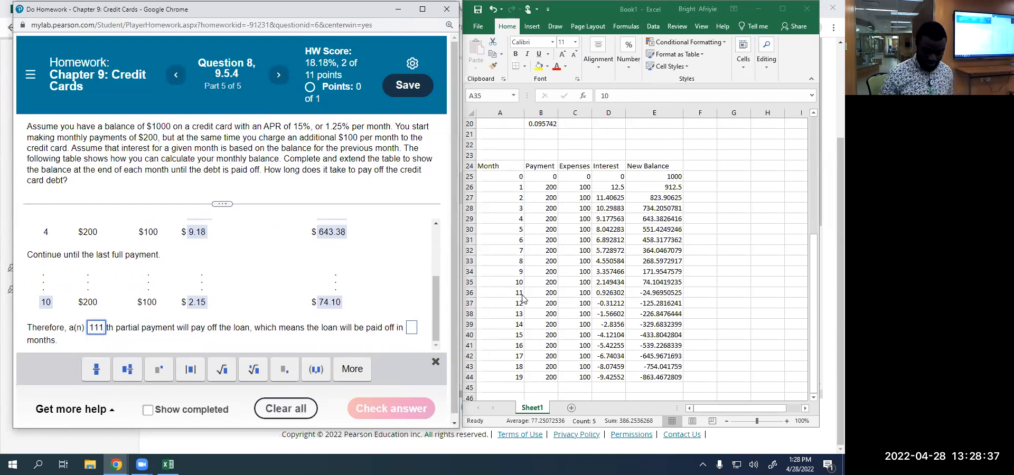
key("BackSpace")
left_click(407, 329)
type("11")
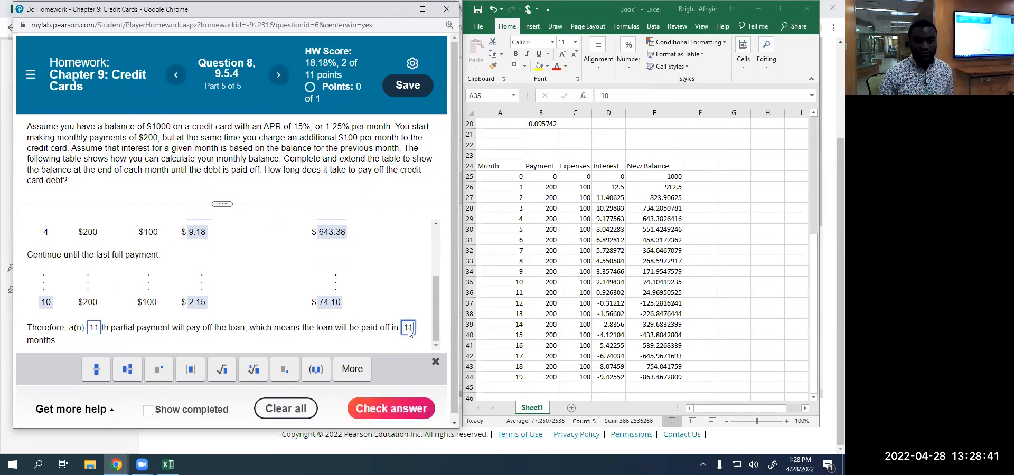
left_click(395, 411)
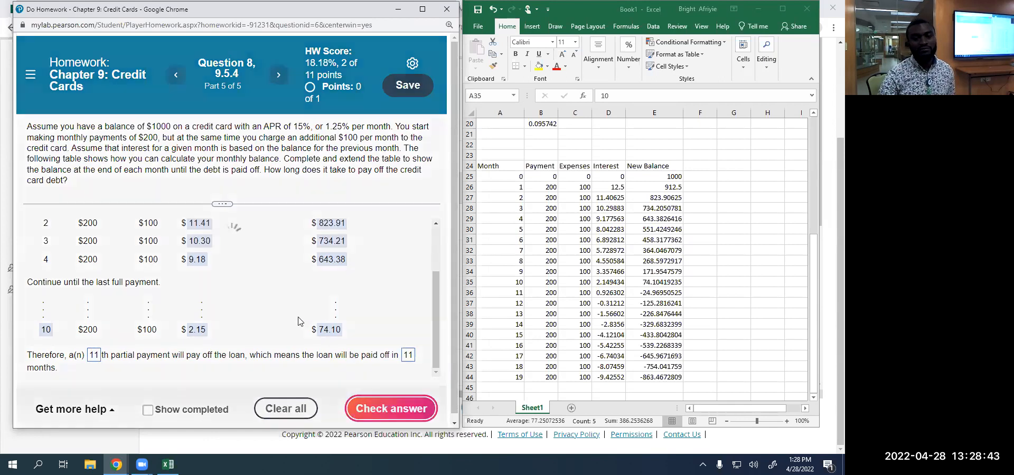
left_click(289, 189)
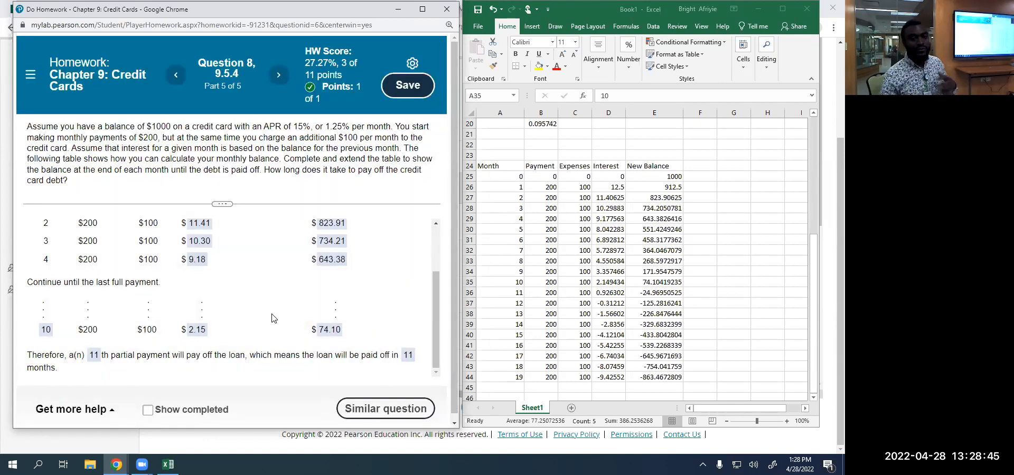
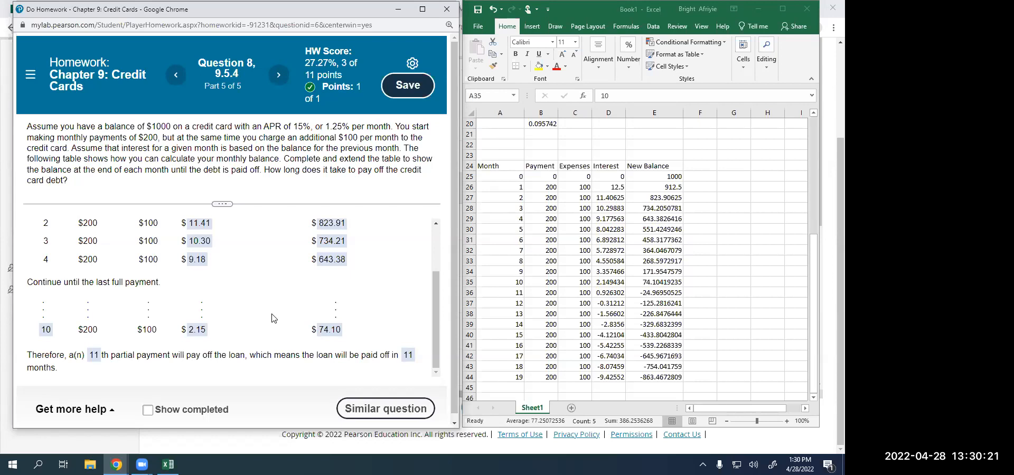
Go to Question 9 and copy the worksheet's header row 24 to row 48 for a new table.
left_click(278, 77)
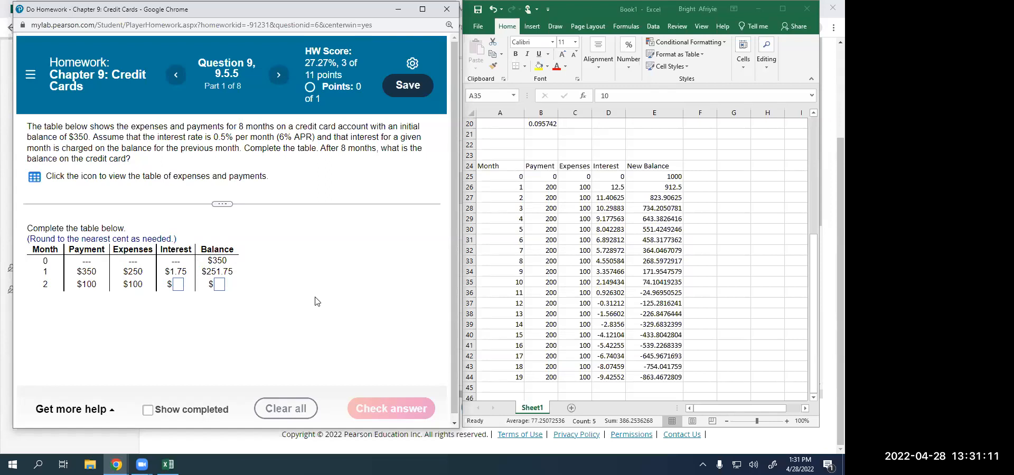
scroll(606, 227, "down", 5)
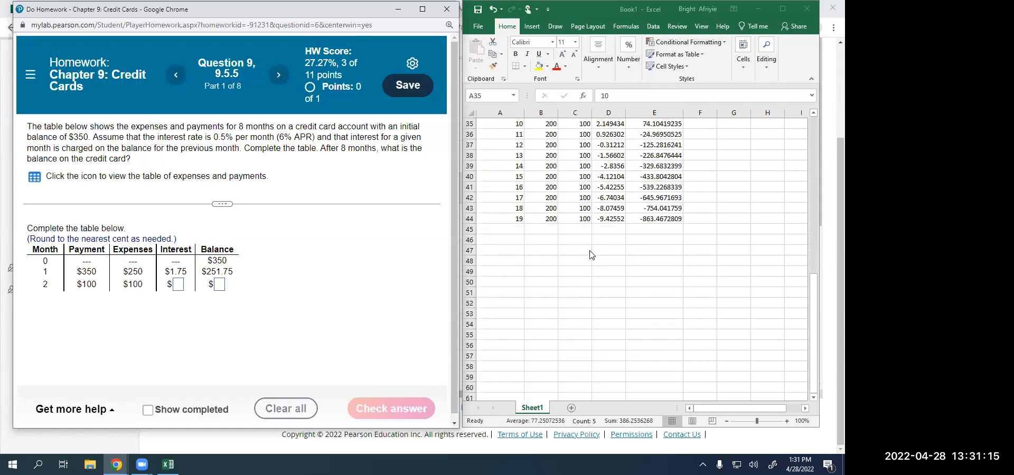
scroll(590, 258, "up", 4)
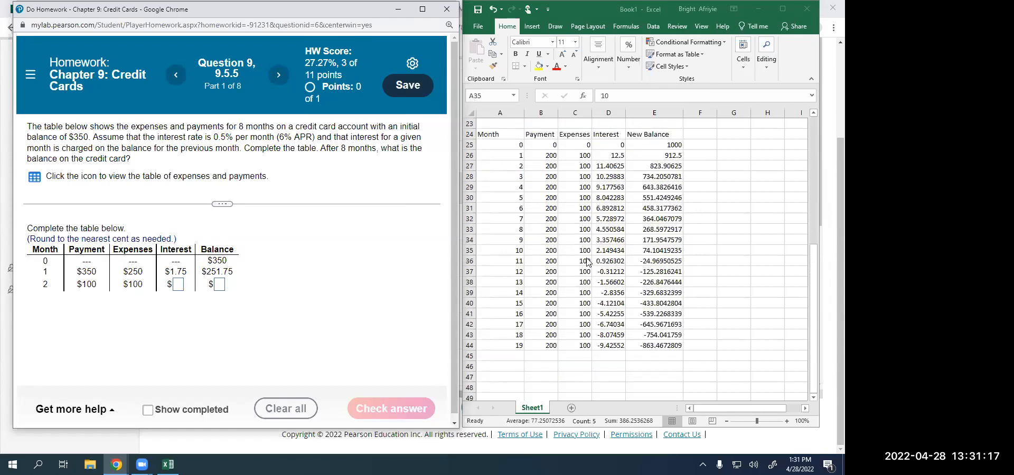
left_click(488, 138)
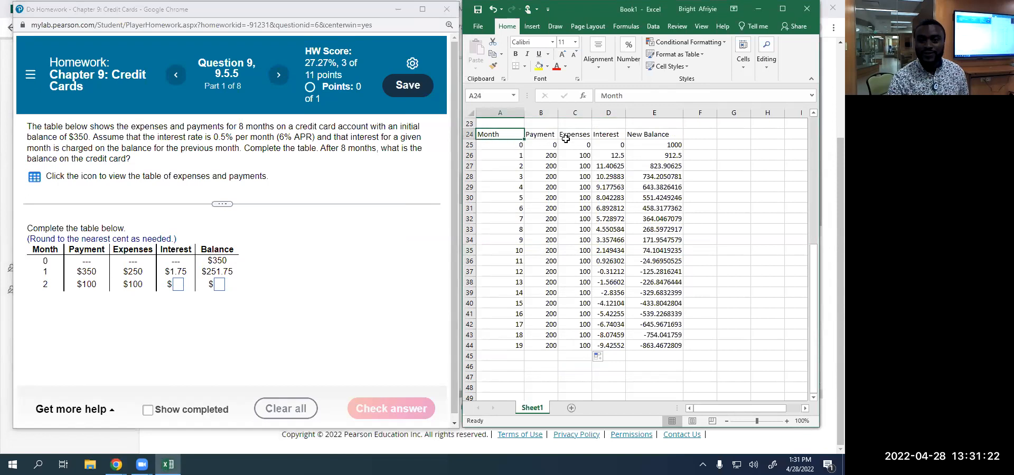
left_click(469, 133)
key("ctrl+c")
scroll(493, 195, "down", 2)
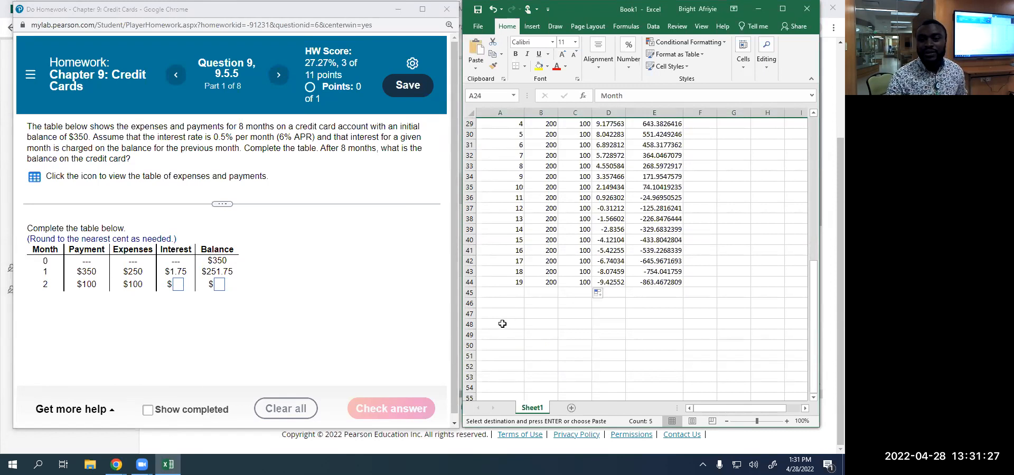
left_click(502, 324)
key("ctrl+v")
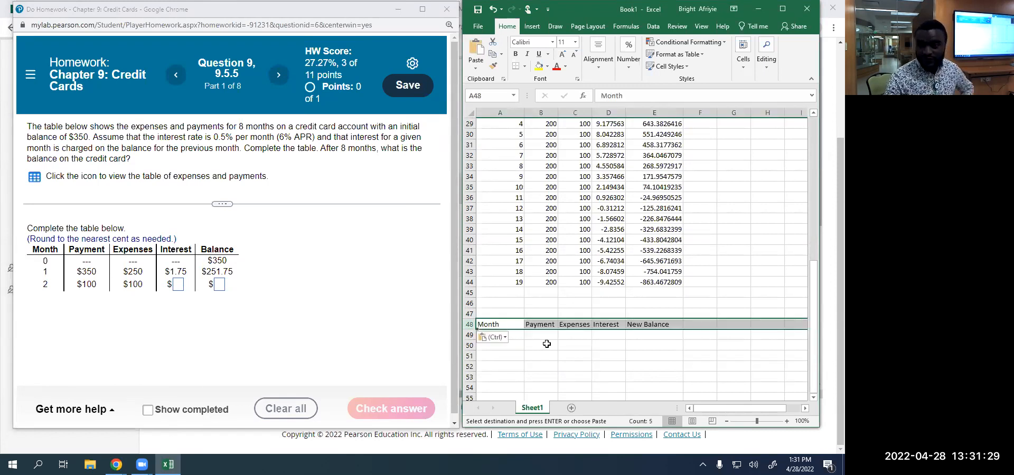
scroll(597, 351, "down", 1)
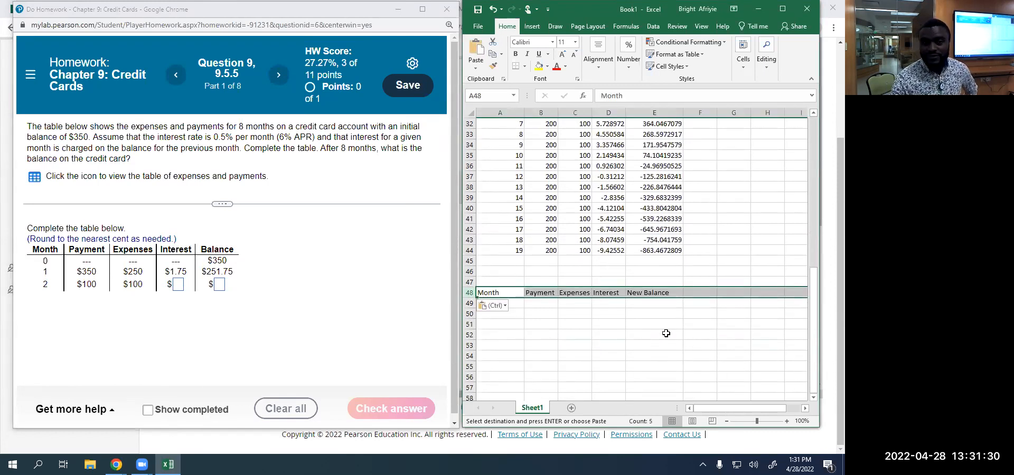
left_click(761, 355)
left_click(698, 336)
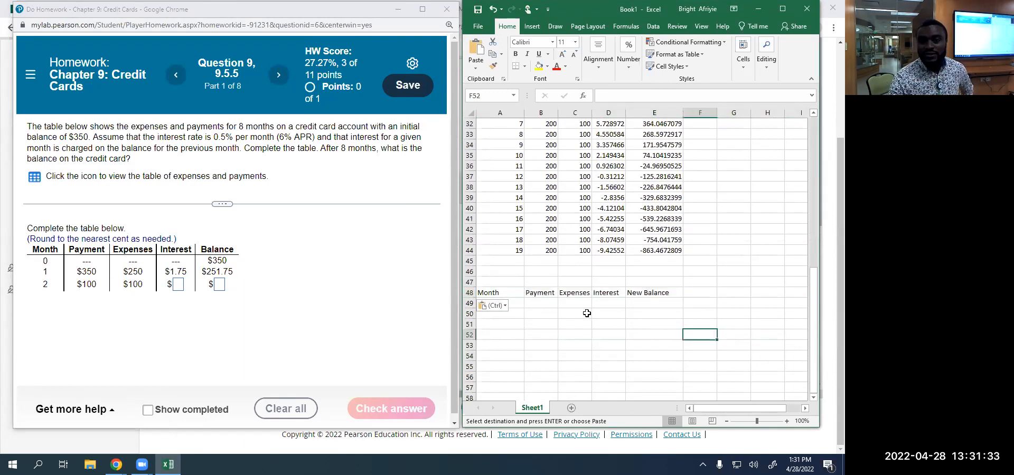
Enter 0 and 1 in A49 and A50 under the new Month header and extend the series down through at least 15.
left_click(515, 305)
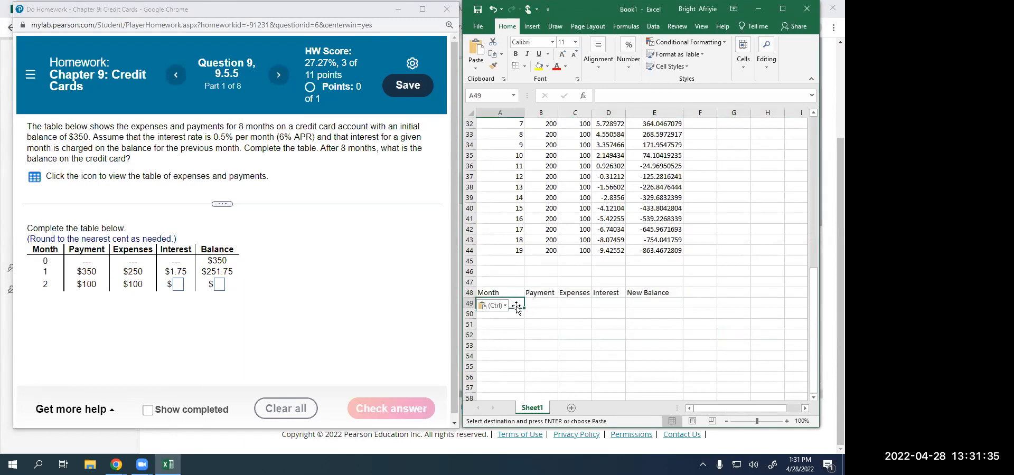
type("0")
key("Return")
type("1")
left_click(666, 376)
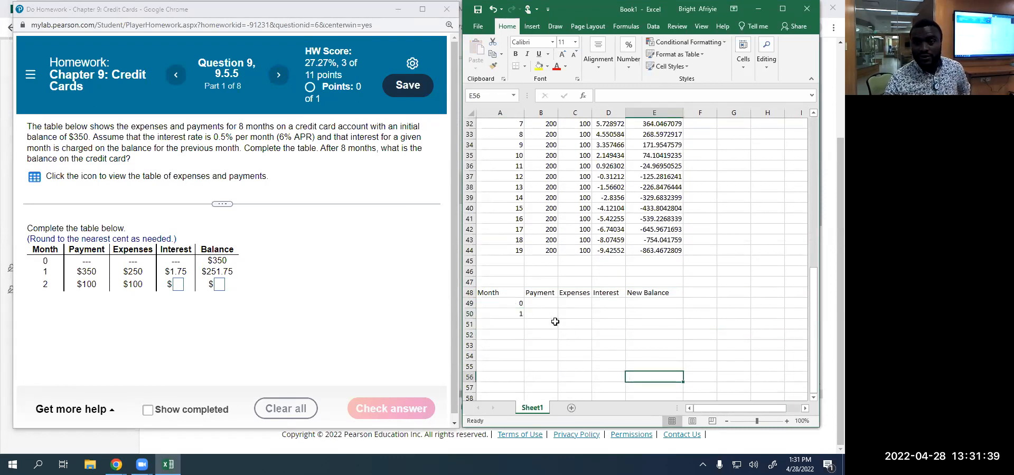
left_click(518, 304)
left_click_drag(520, 310, 525, 401)
left_click(575, 335)
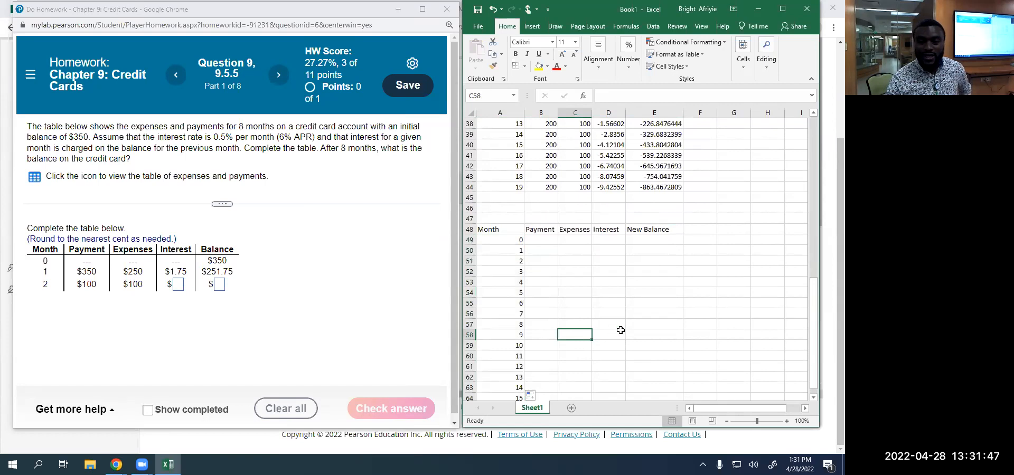
Fill in the month 0 row of the new table with payment 0, expenses 0, interest 0 and new balance 350.
scroll(621, 330, "down", 1)
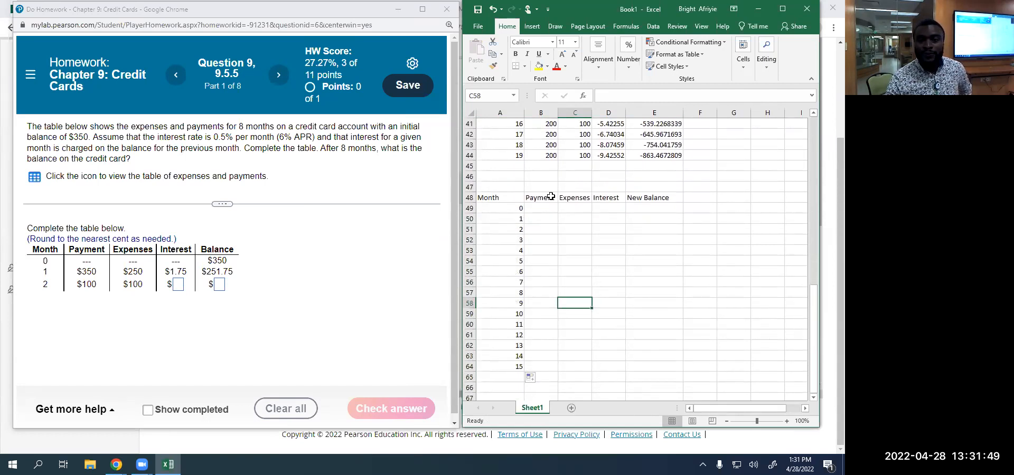
left_click(539, 211)
type("0")
left_click(577, 210)
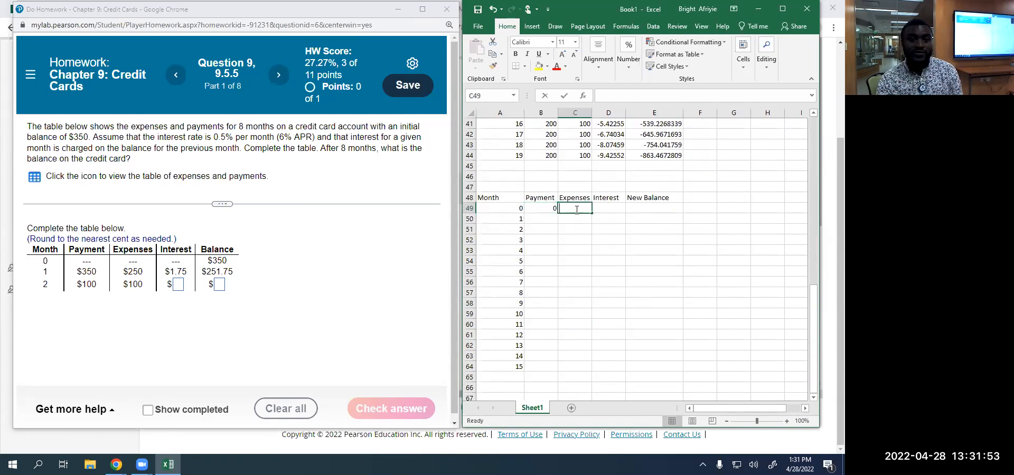
type("0")
left_click(611, 212)
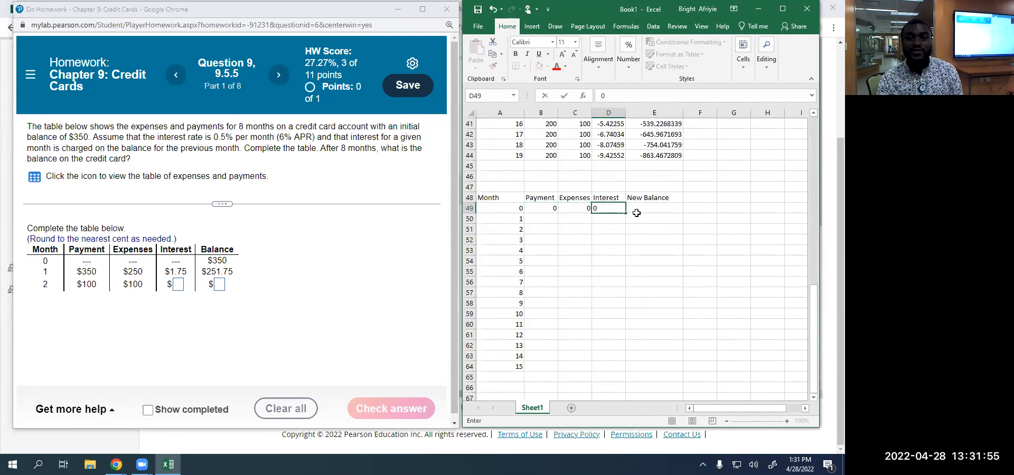
left_click(642, 212)
type("350")
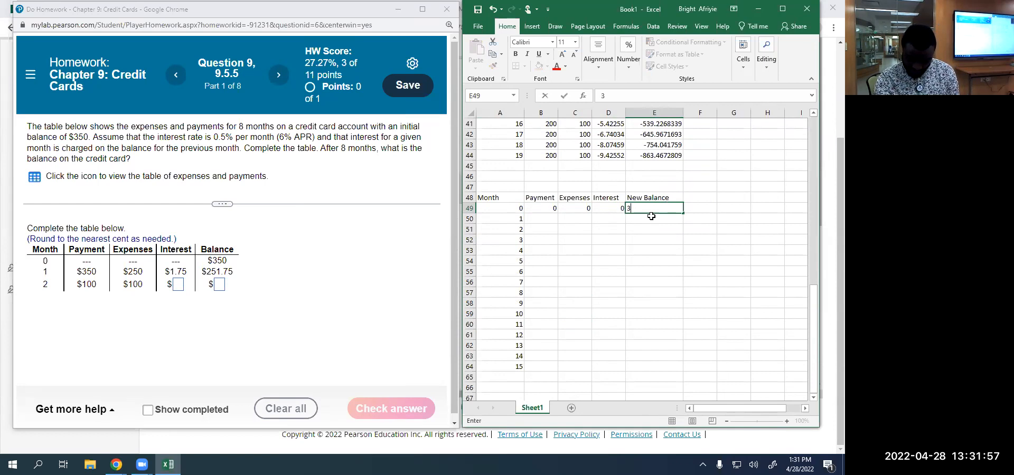
left_click(656, 260)
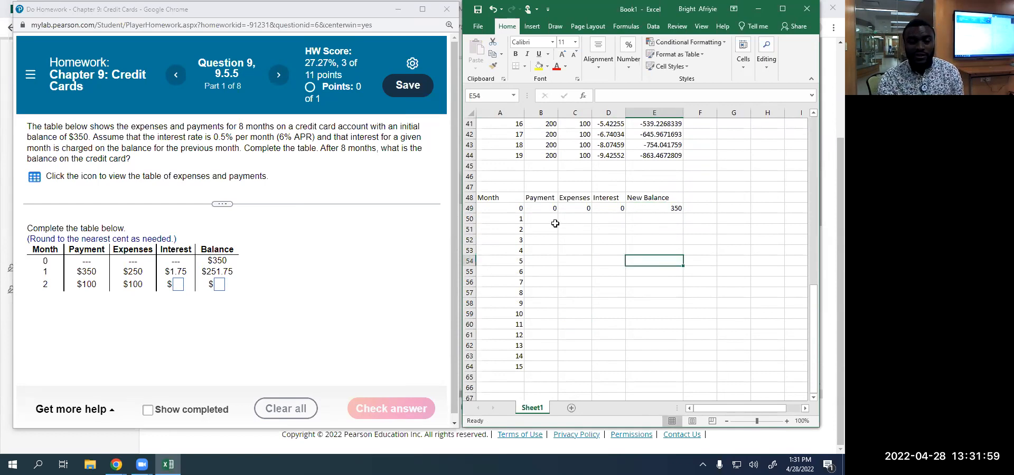
Enter a payment of 350 and expenses of 250 in the month 1 row.
left_click(538, 219)
type("350")
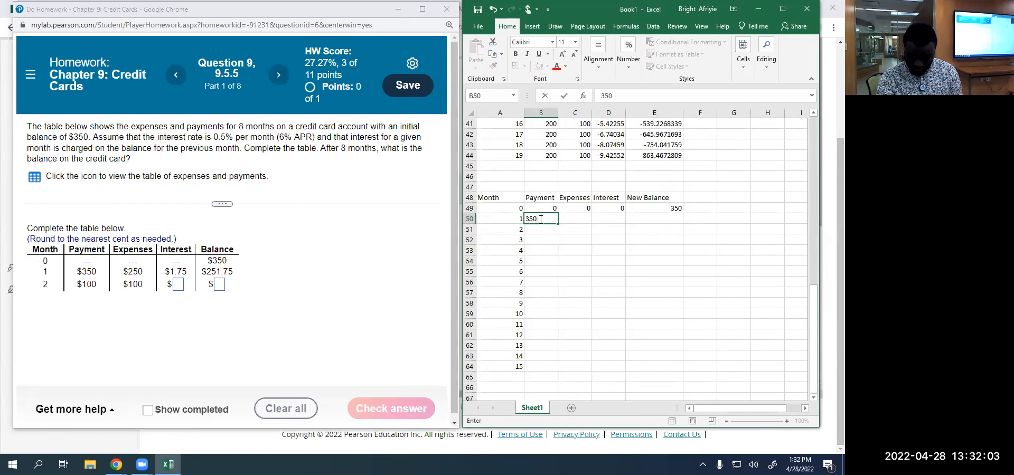
key("Tab")
type("250")
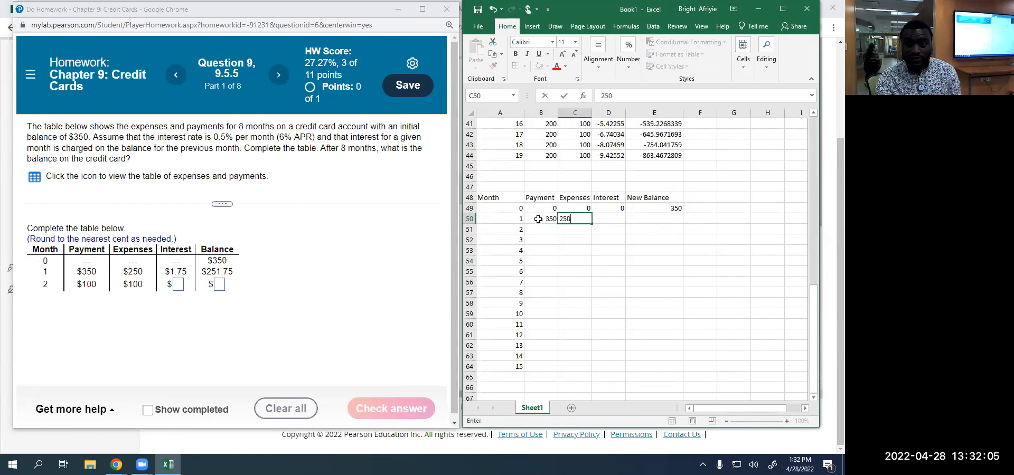
key("Tab")
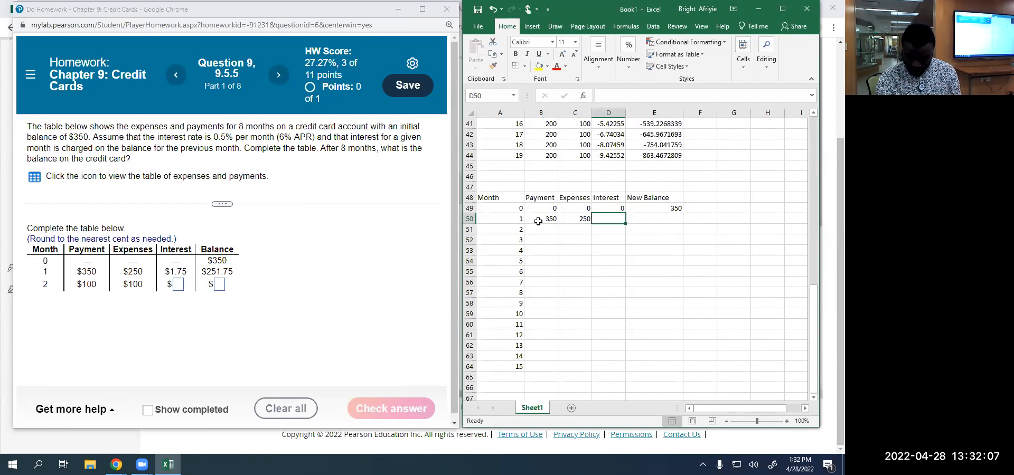
Try calculating month 1's interest in D50 with the formula =0.005/12*E49.
type("1")
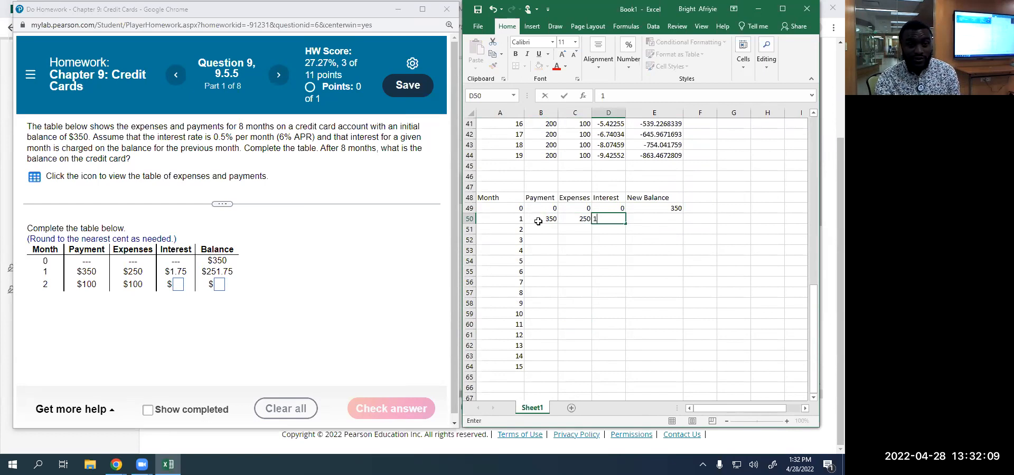
key("BackSpace")
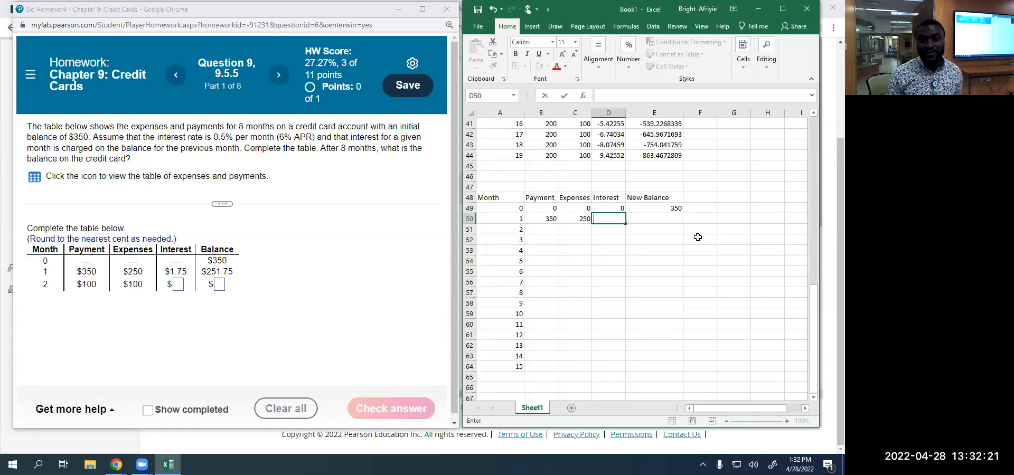
type("=")
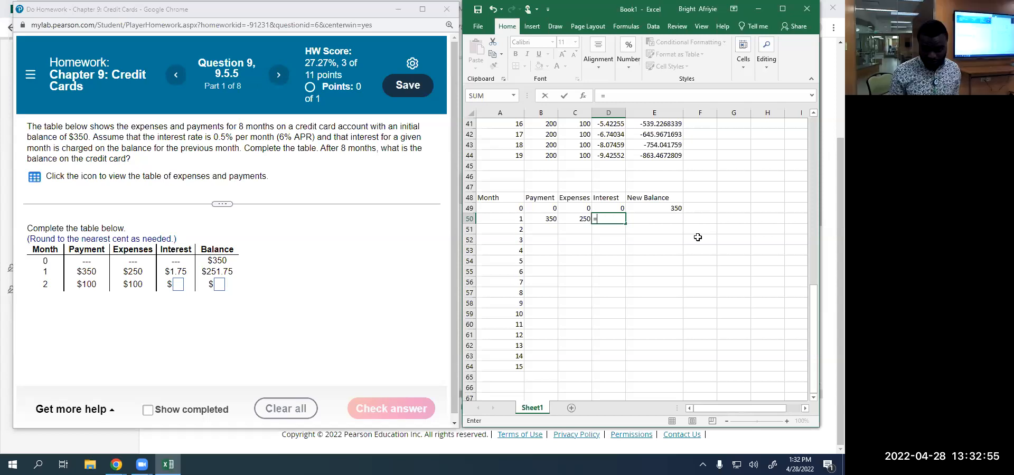
type("0.005")
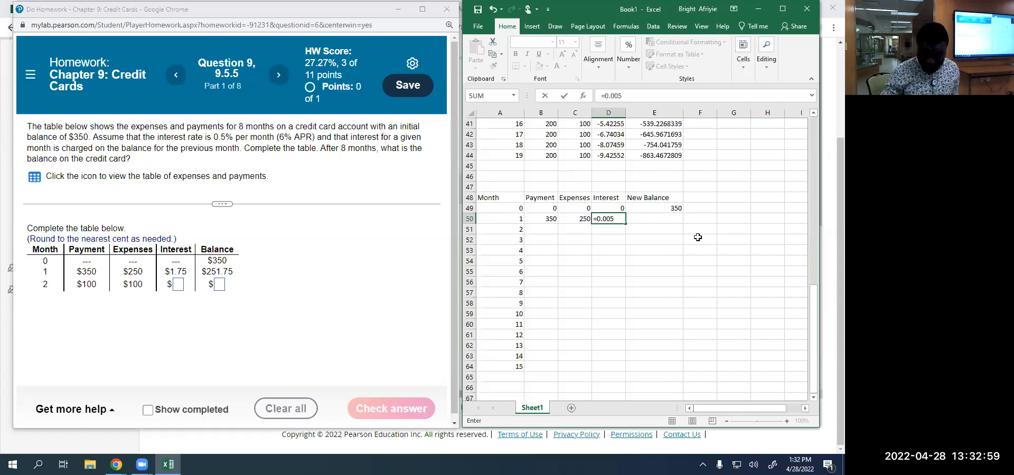
type("/12")
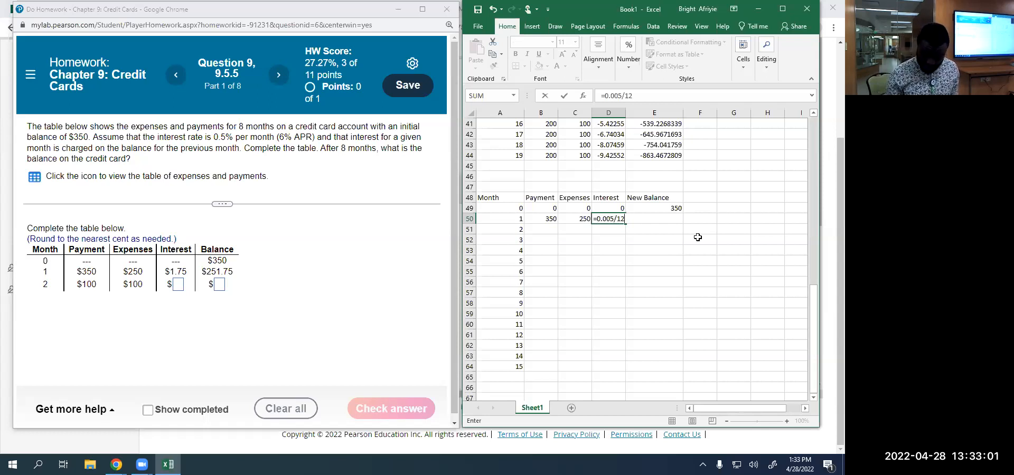
type("*")
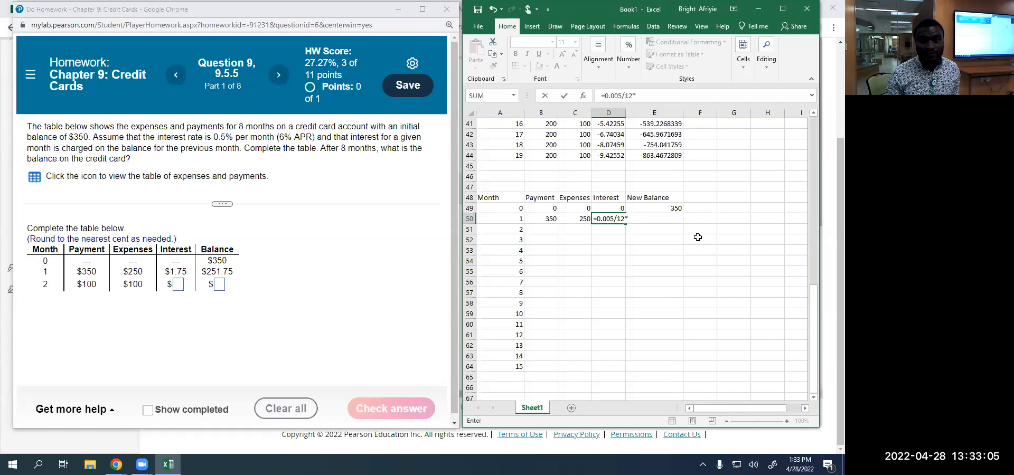
left_click(674, 207)
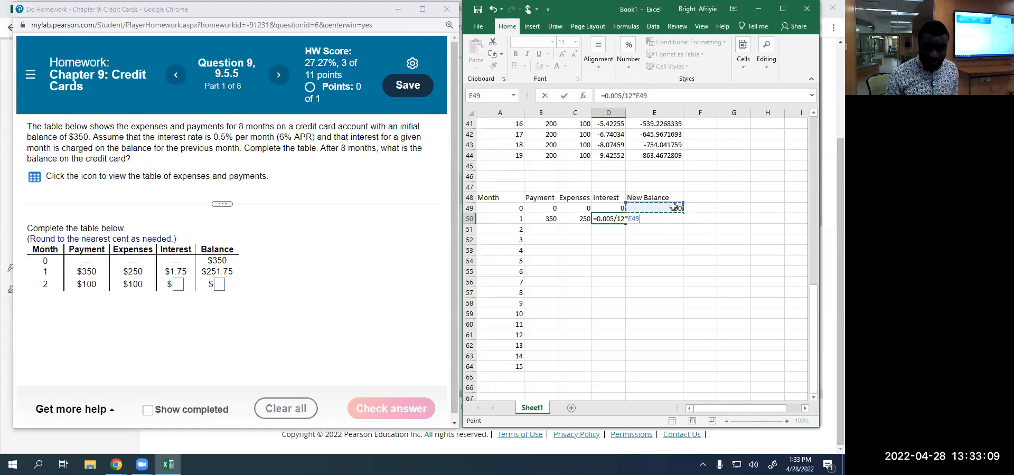
key("Return")
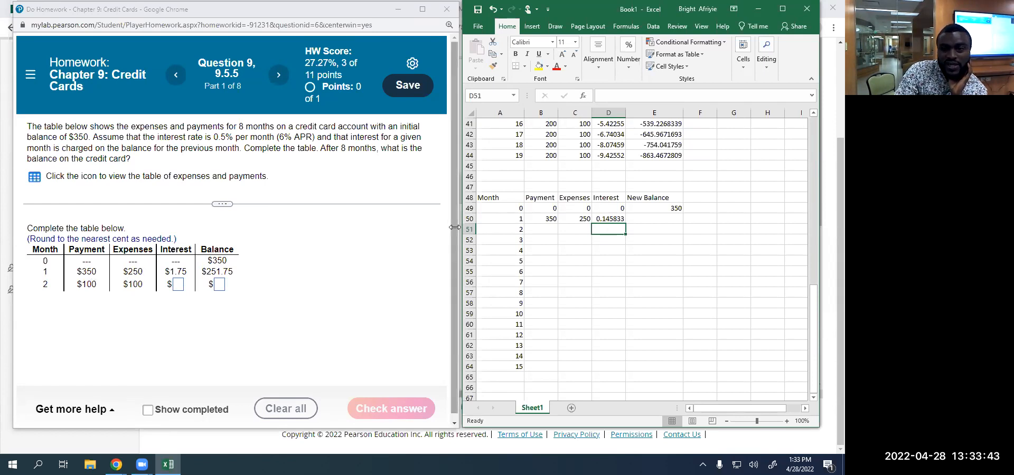
Try basing the D50 interest formula on the expenses cell instead, as =0.005/12*C50.
left_click(613, 219)
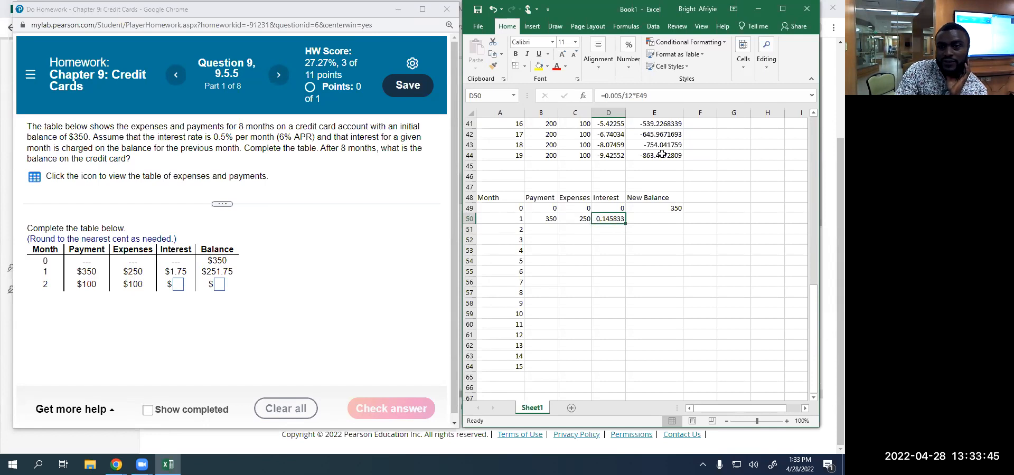
left_click(650, 94)
key("BackSpace")
key("BackSpace")
key("BackSpace")
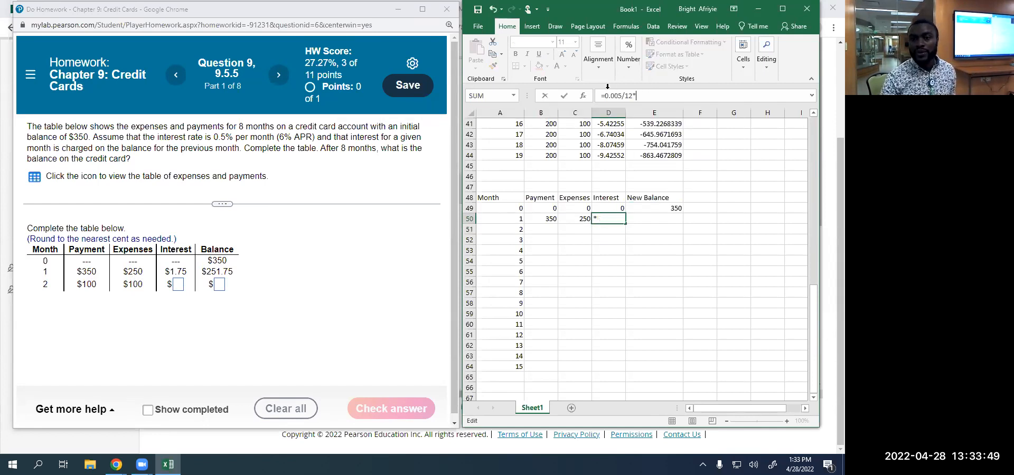
left_click(583, 218)
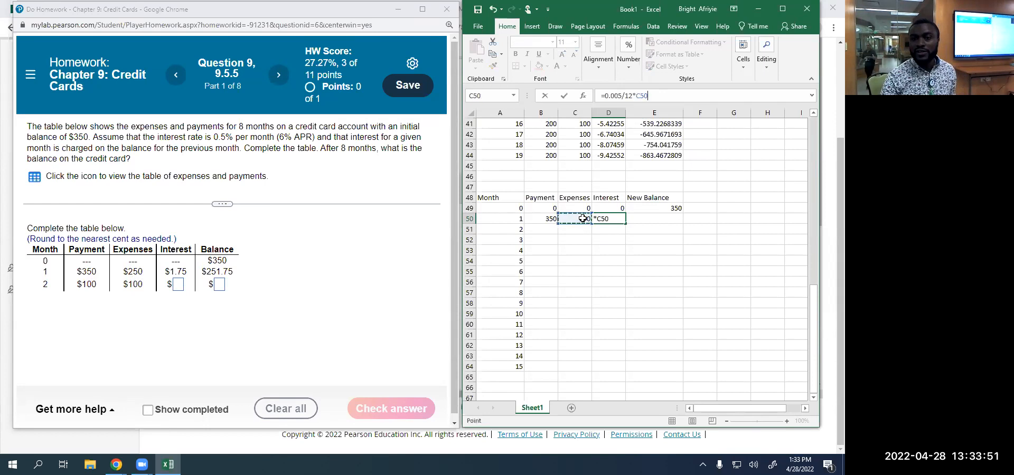
key("Return")
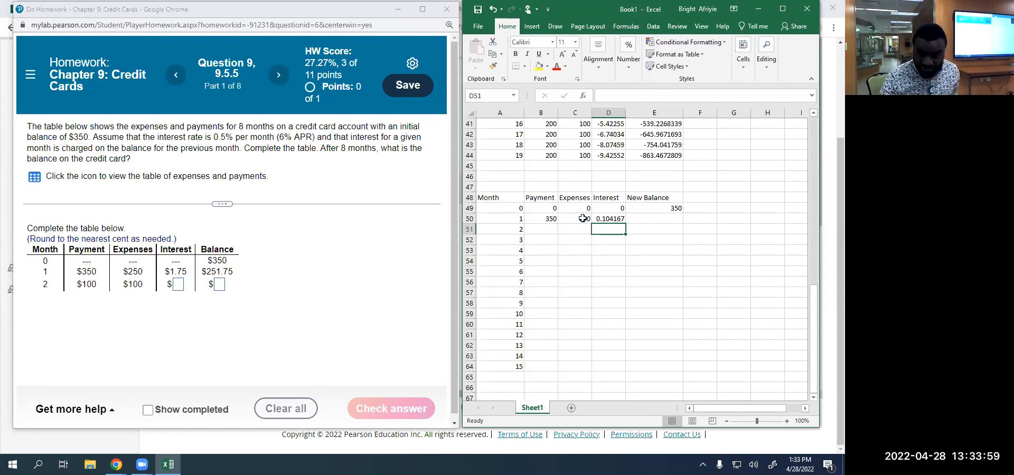
Remove the cell reference and multiplication from the D50 interest formula, leaving =0.005/12.
left_click(615, 219)
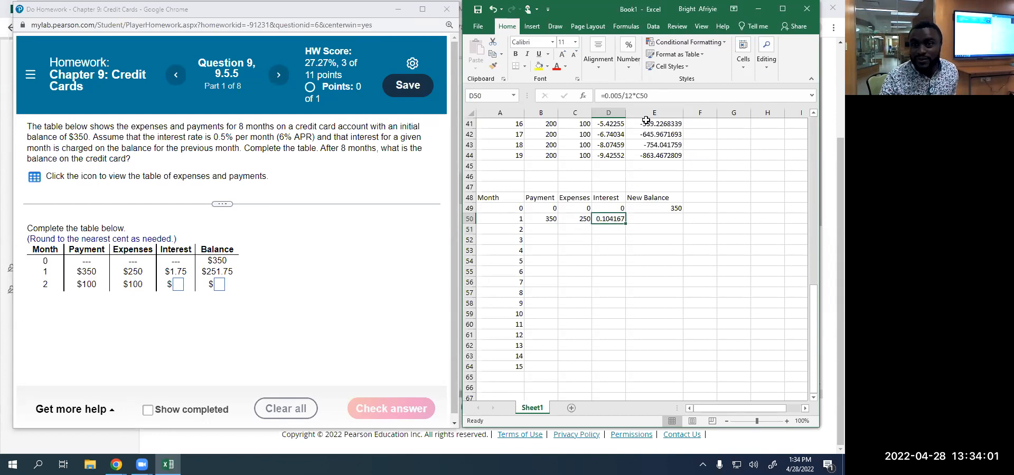
left_click(653, 95)
key("BackSpace")
key("BackSpace")
key("BackSpace")
key("BackSpace")
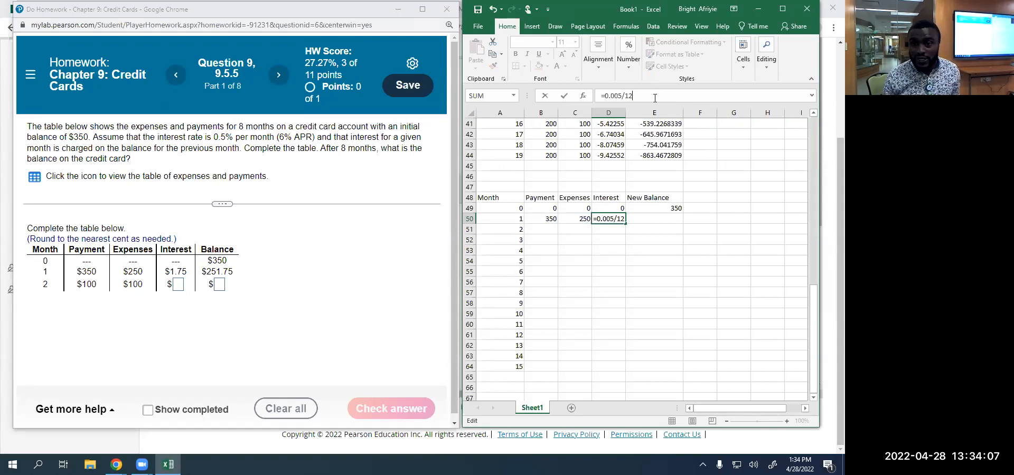
left_click(676, 208)
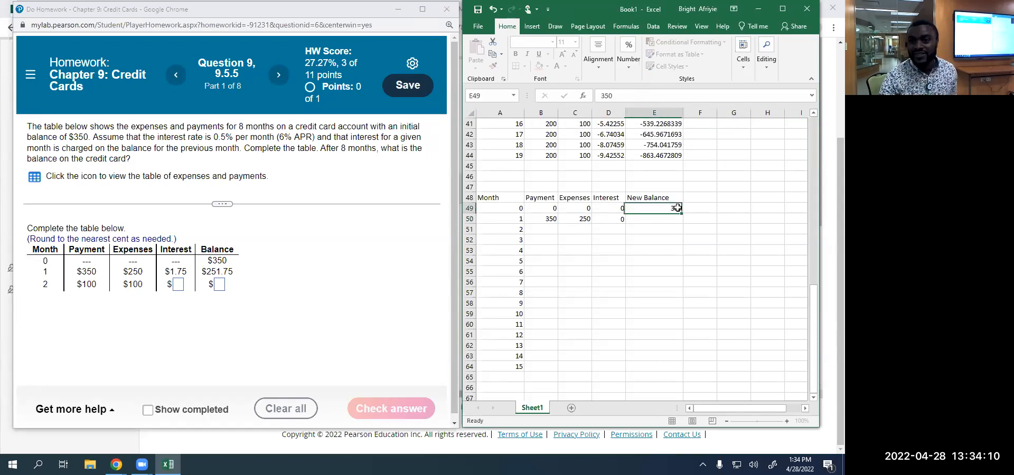
Clear the month 0 new balance in E49 and enter 350 again.
left_click(623, 95)
key("BackSpace")
key("BackSpace")
key("BackSpace")
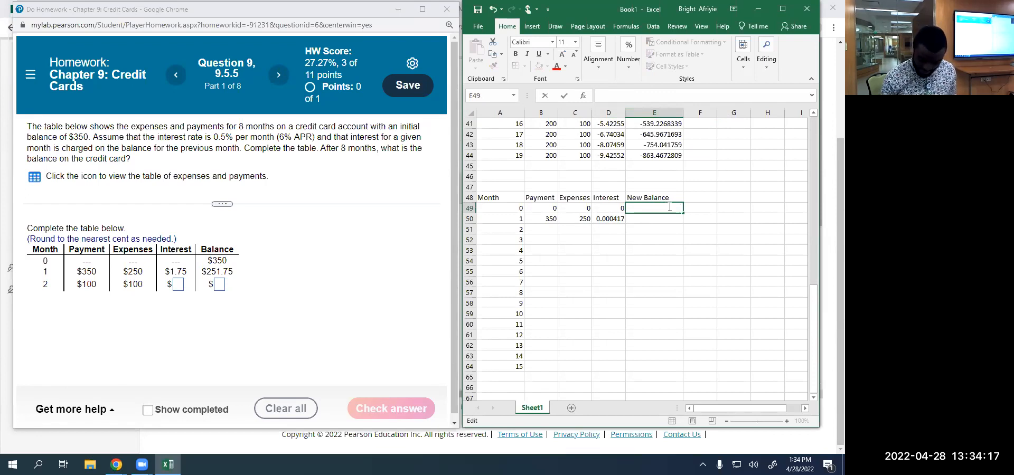
type("350")
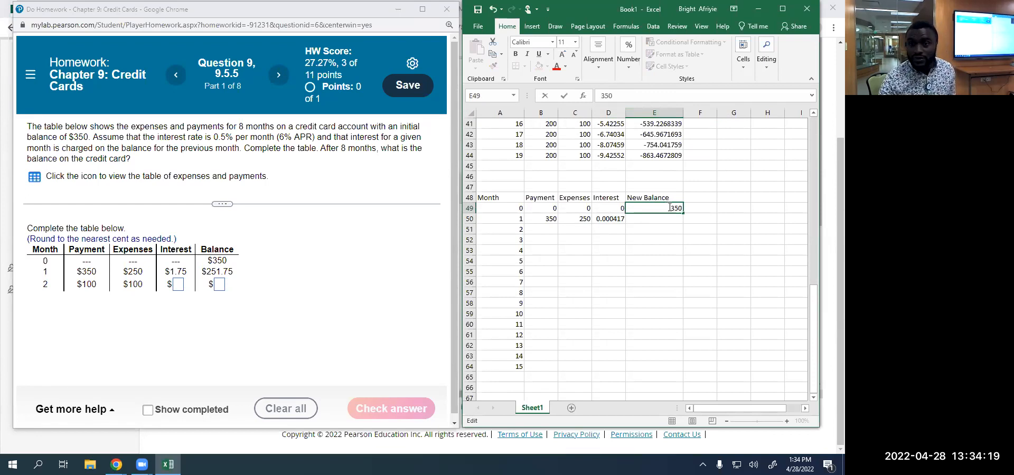
left_click(710, 285)
Replace month 1's interest in D50 with =0.005*E49, applying the 0.5% monthly rate to the previous balance.
left_click(604, 219)
key("BackSpace")
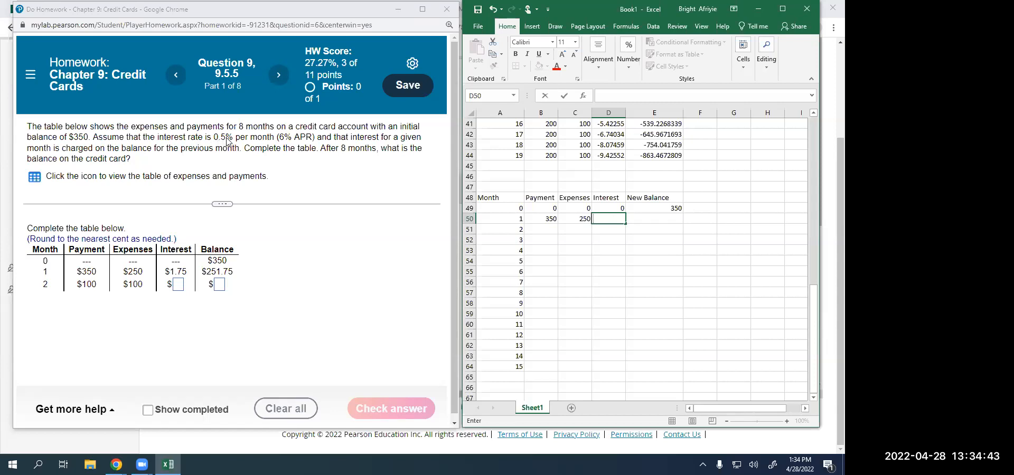
type("=0.0")
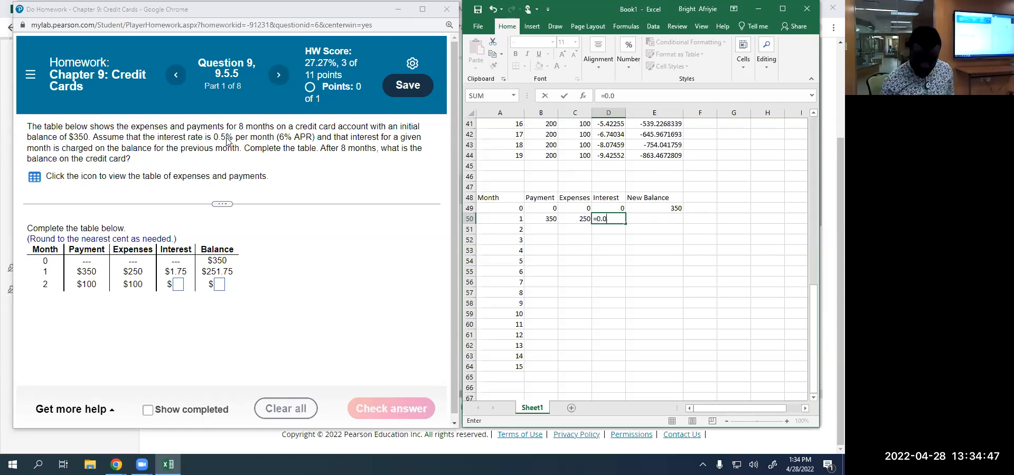
type("05*")
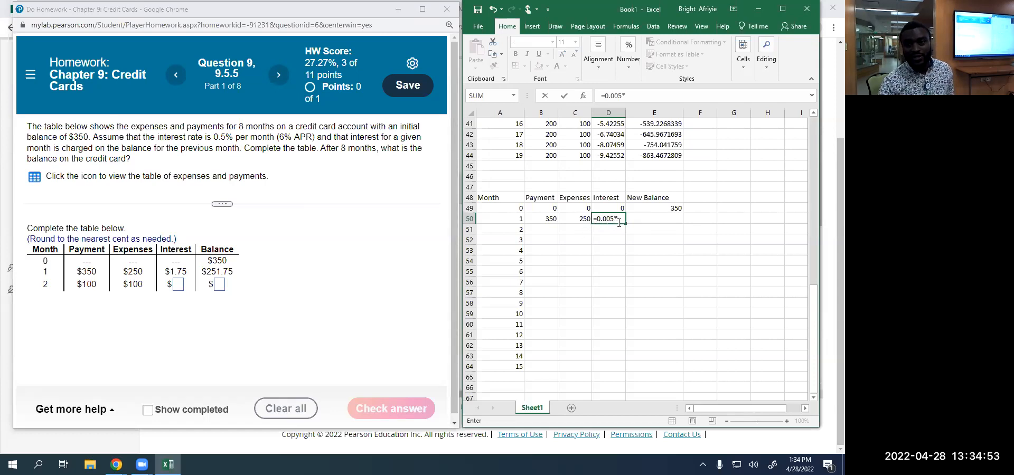
left_click(675, 211)
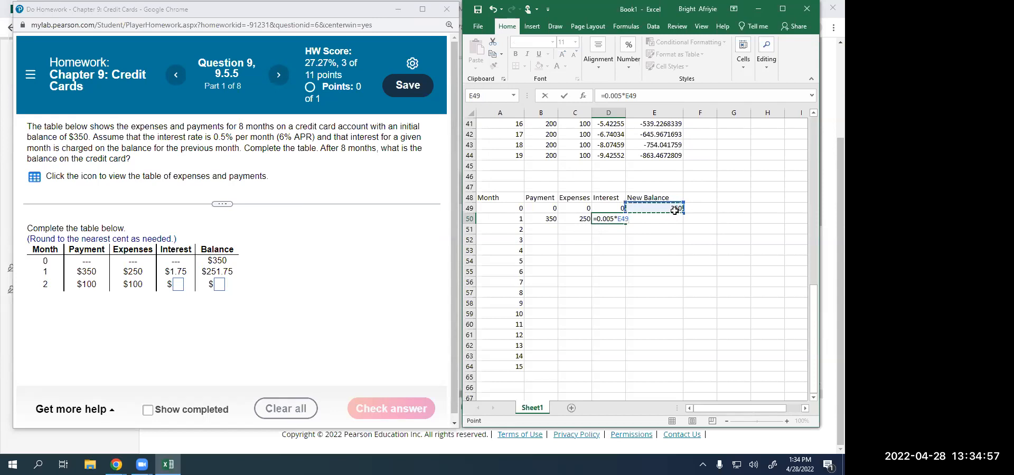
key("Return")
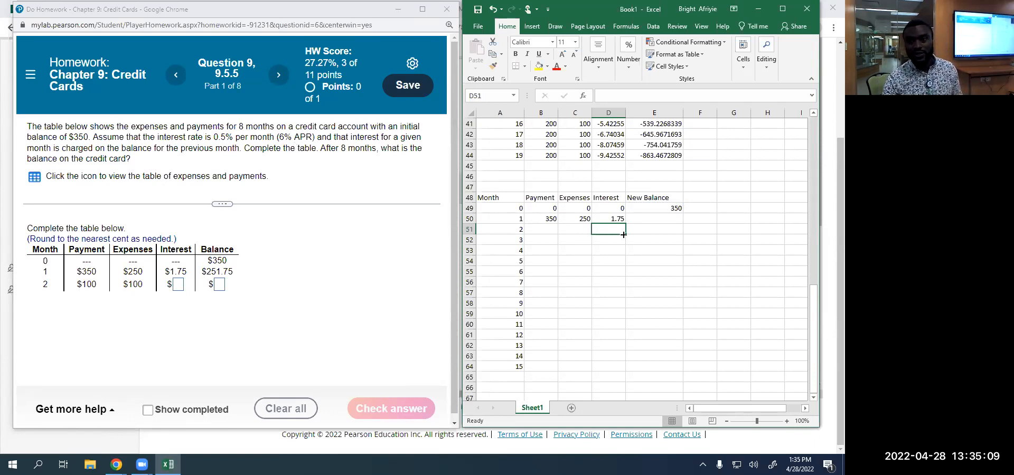
Calculate month 1's new balance in E50 as =C50+D50, and select the interest cell D50 to review its formula.
left_click(649, 218)
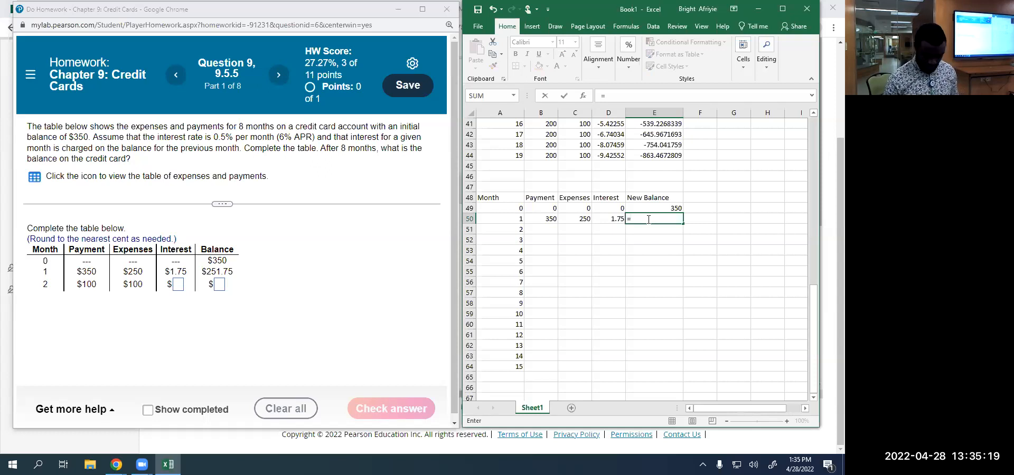
left_click(582, 220)
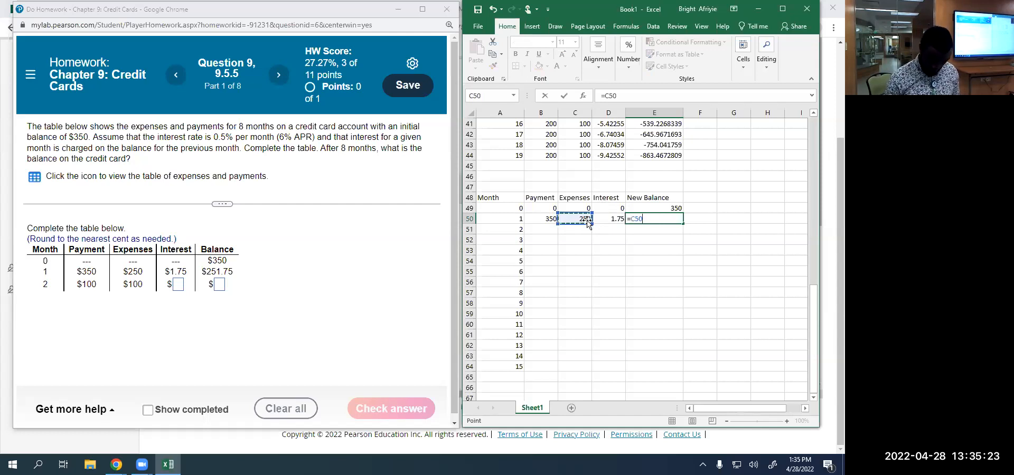
type("+")
left_click(618, 218)
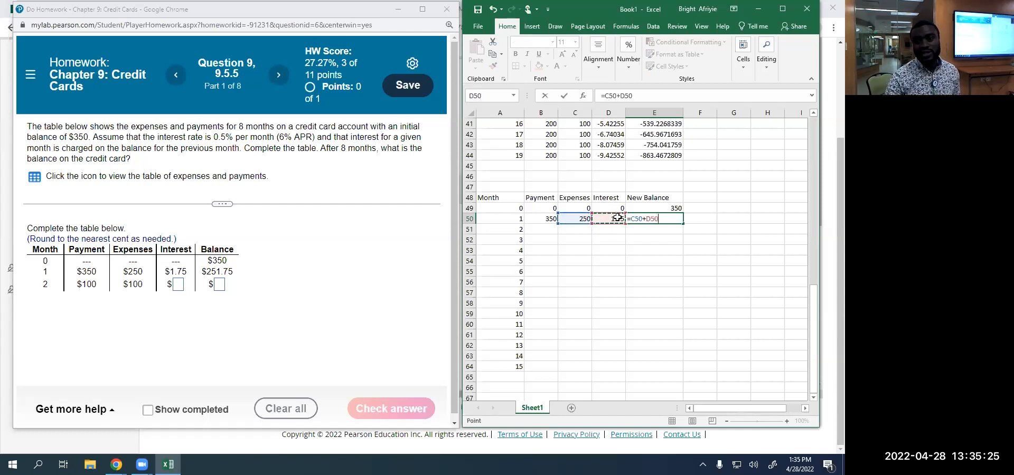
key("Return")
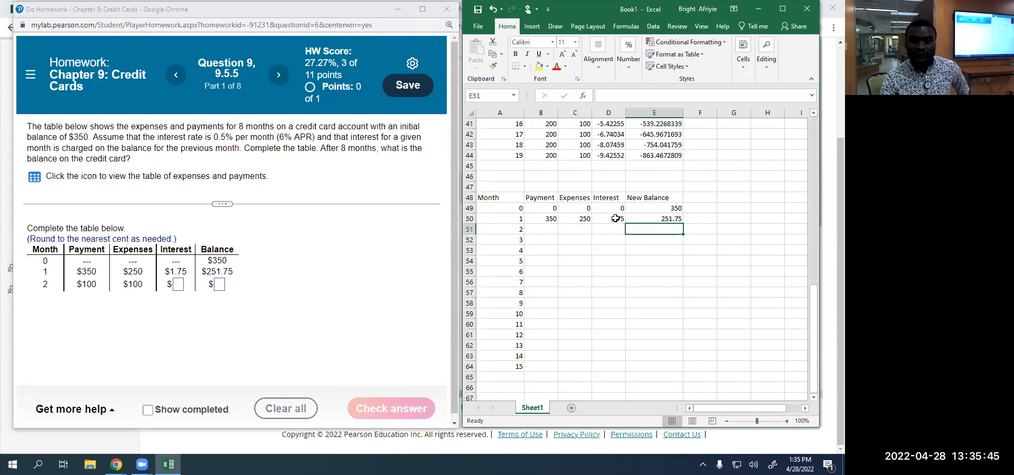
left_click(615, 218)
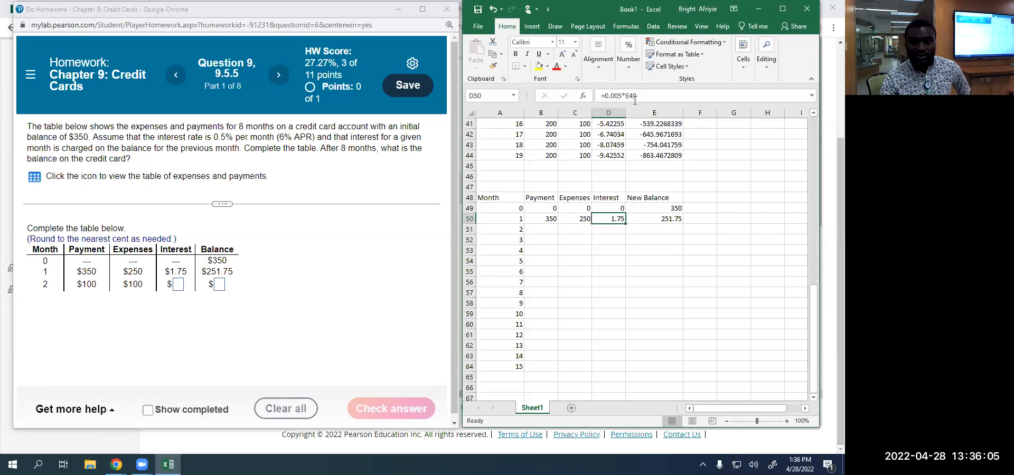
Fill the month 1 interest and new balance formulas in D50 and E50 down through month 15.
double_click(625, 224)
left_click(656, 218)
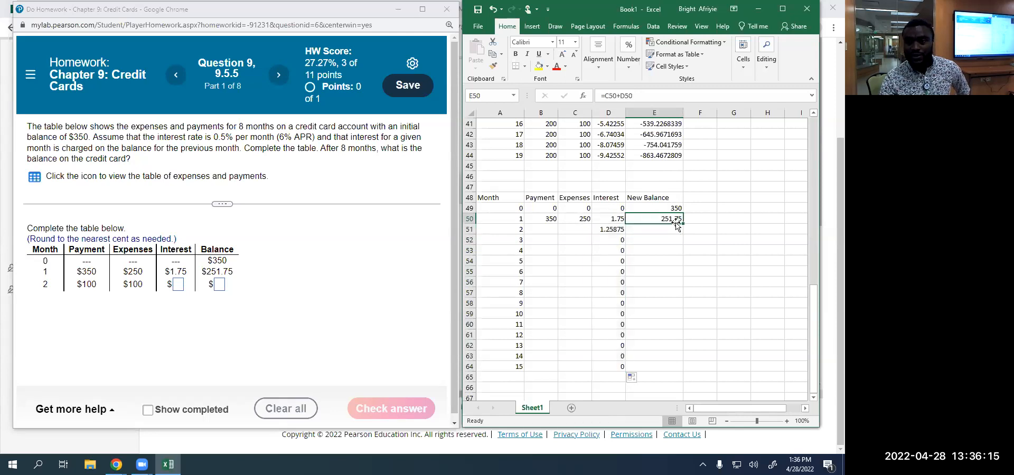
double_click(683, 224)
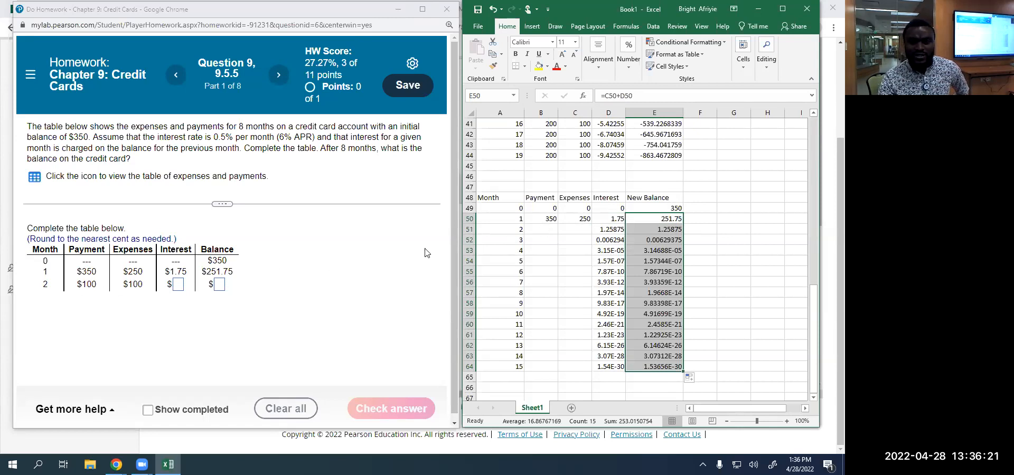
Enter month 2's payment of 100 in B51 and expenses of 100 in C51.
left_click(552, 231)
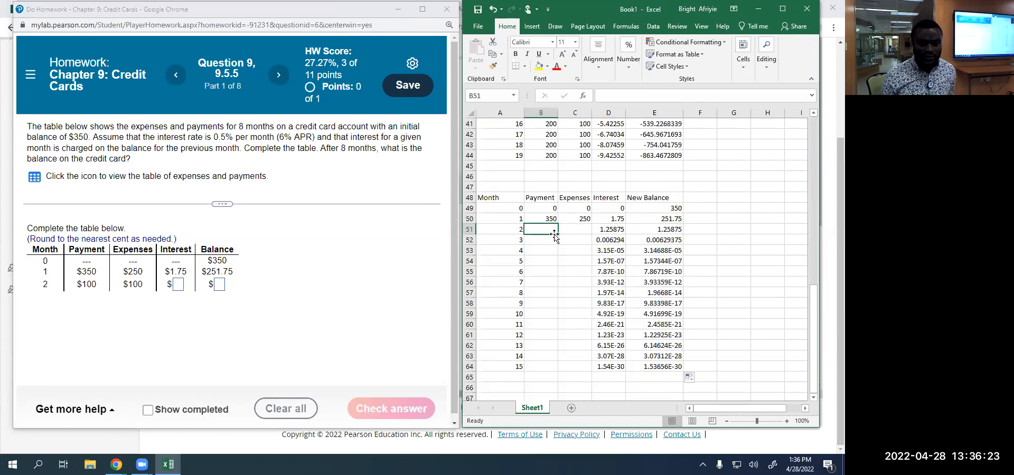
type("100")
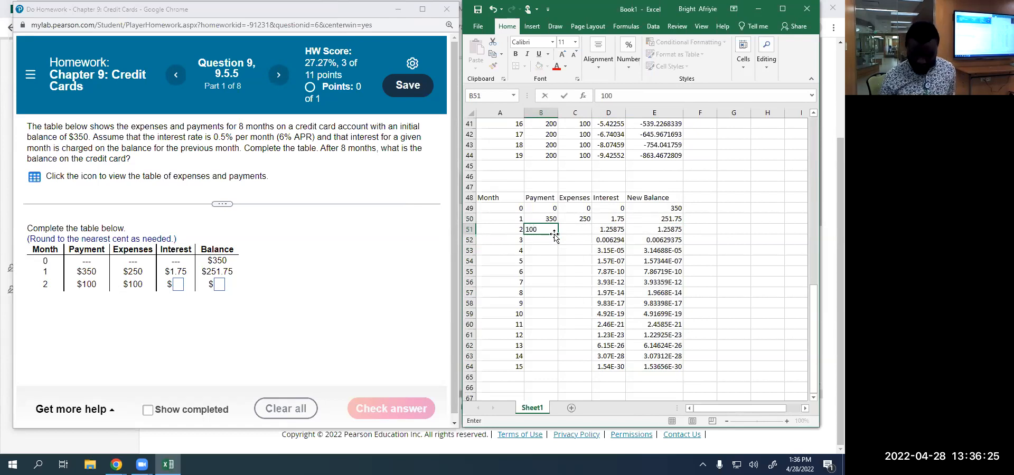
key("Tab")
type("100")
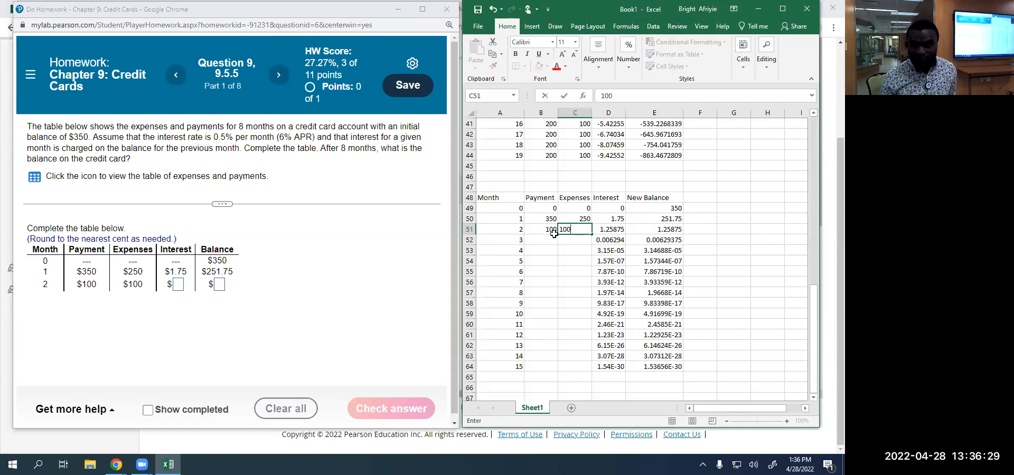
key("Tab")
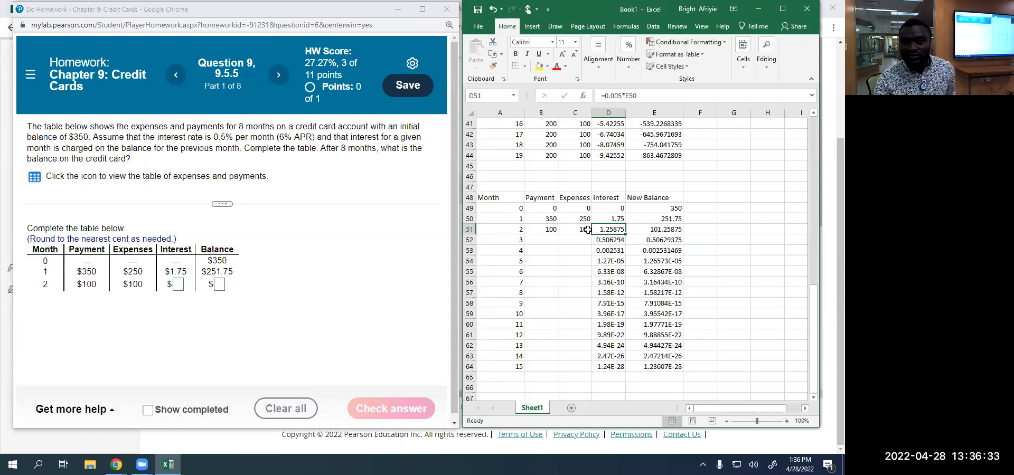
Extend month 1's interest formula in D50 to =0.005*E49-B50+C50, subtracting the payment and adding the expenses.
left_click(616, 219)
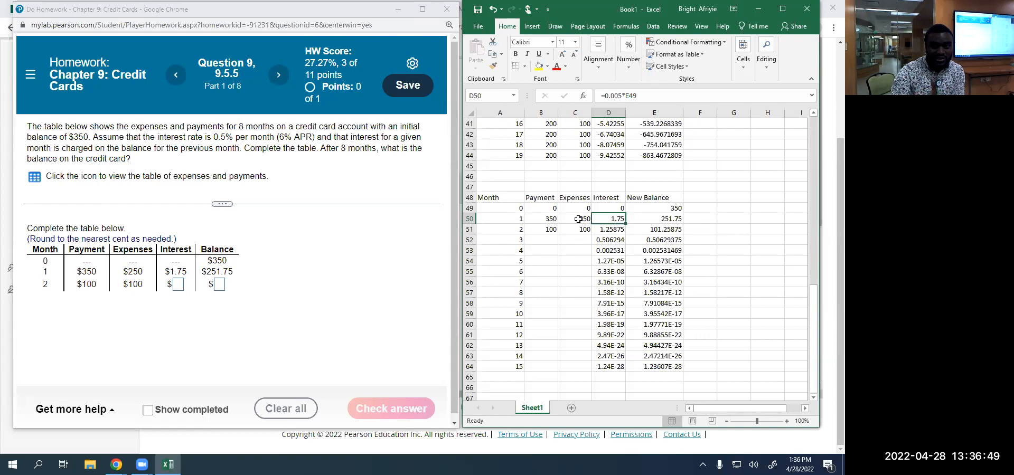
left_click(642, 96)
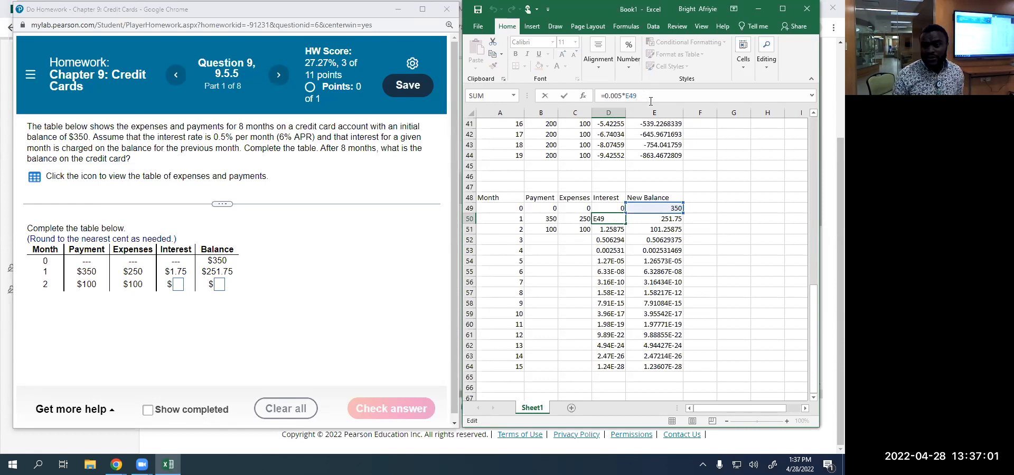
type("-")
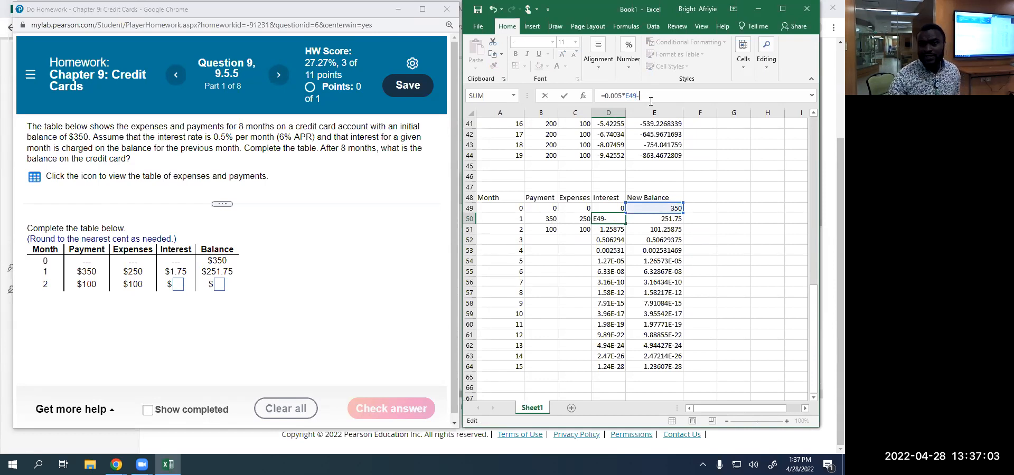
left_click(552, 218)
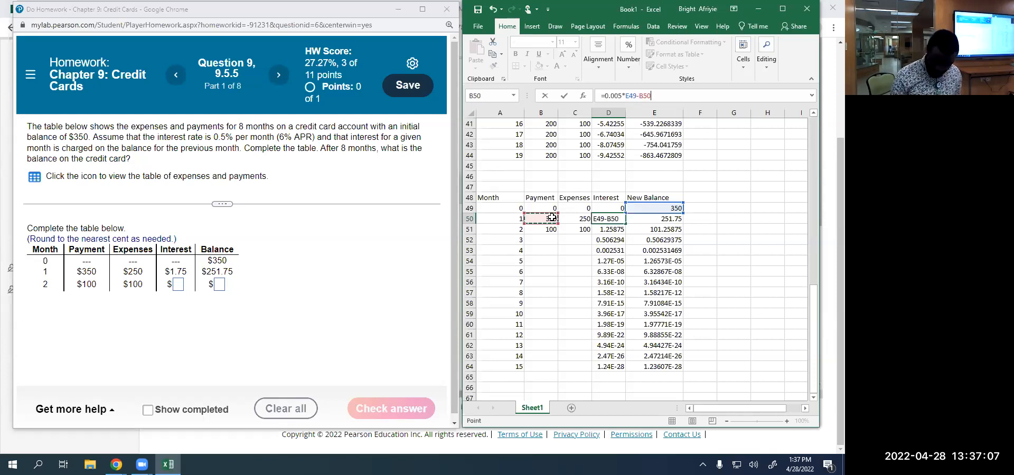
type("+")
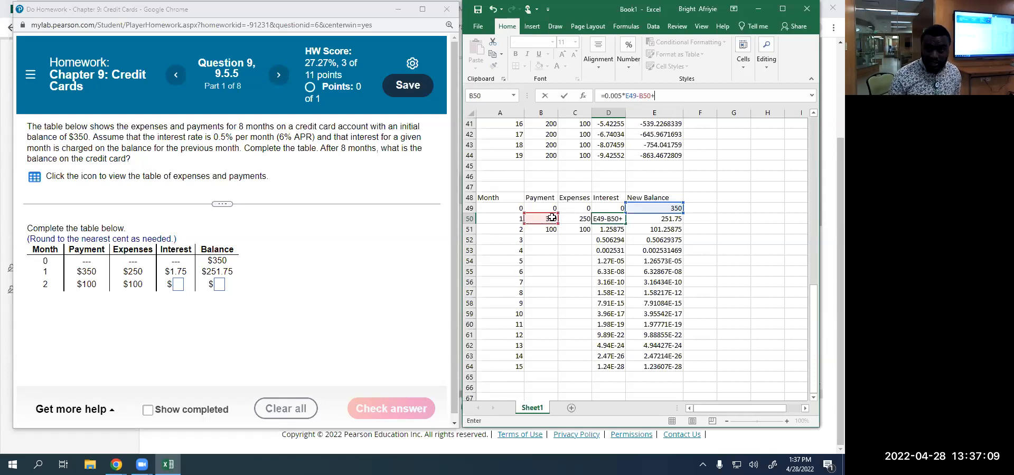
left_click(580, 219)
key("Return")
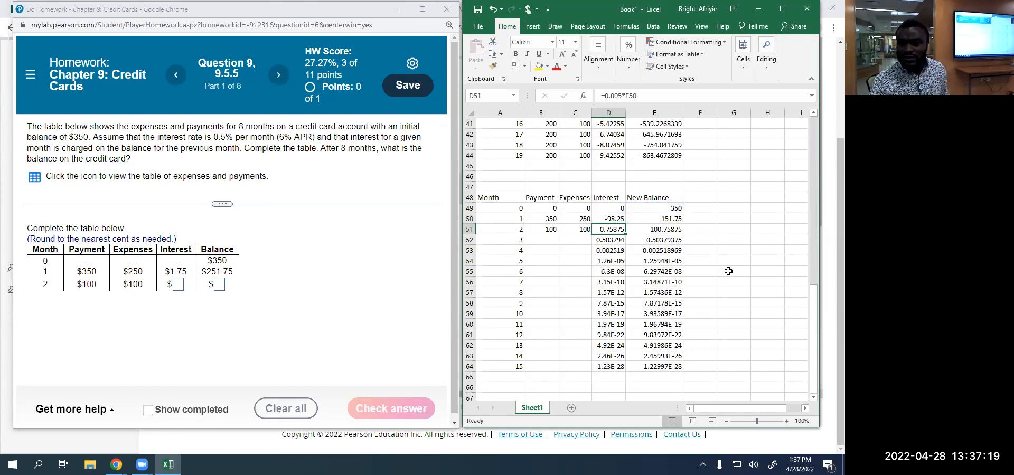
Put parentheses around the 0.005 rate in D50, making the formula =(0.005)*E49-B50+C50.
left_click(611, 218)
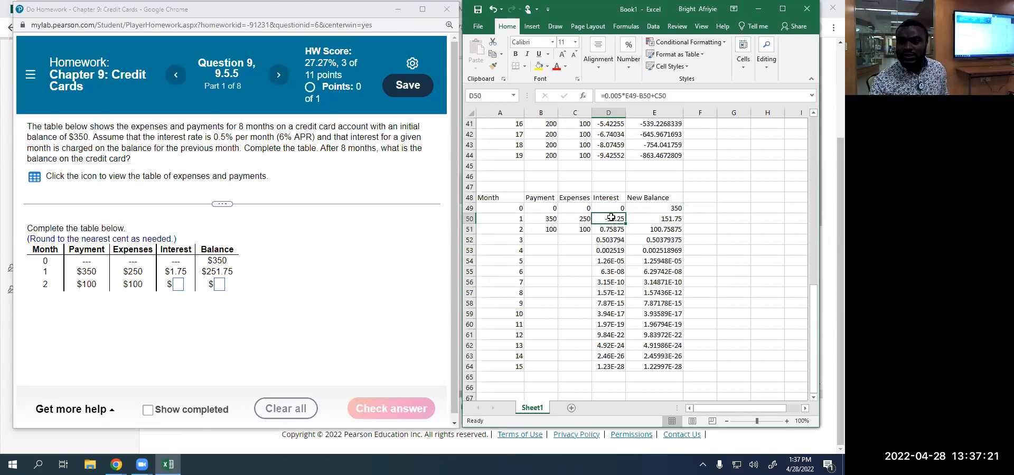
left_click(606, 96)
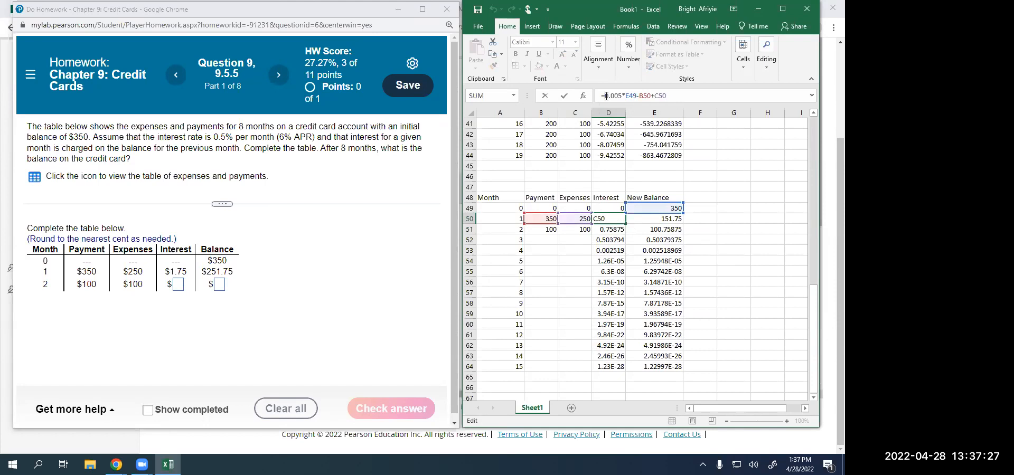
type("(")
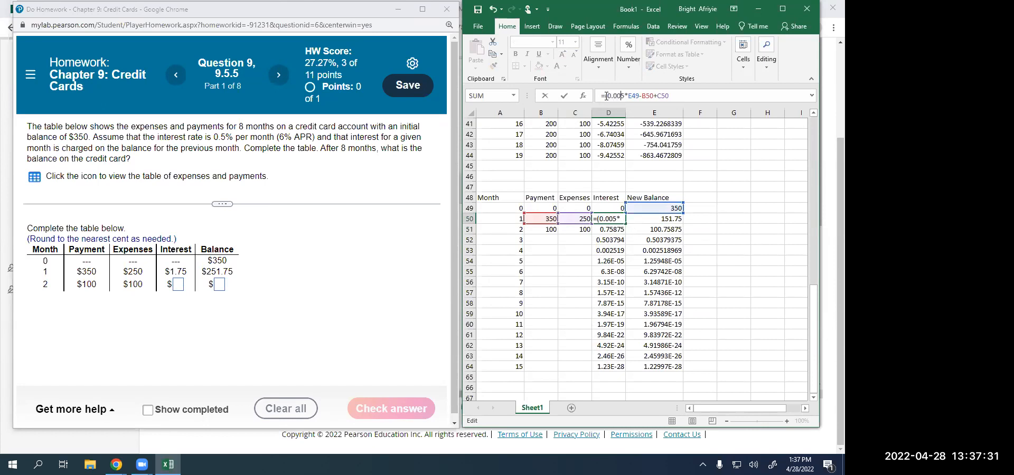
type(")")
key("Return")
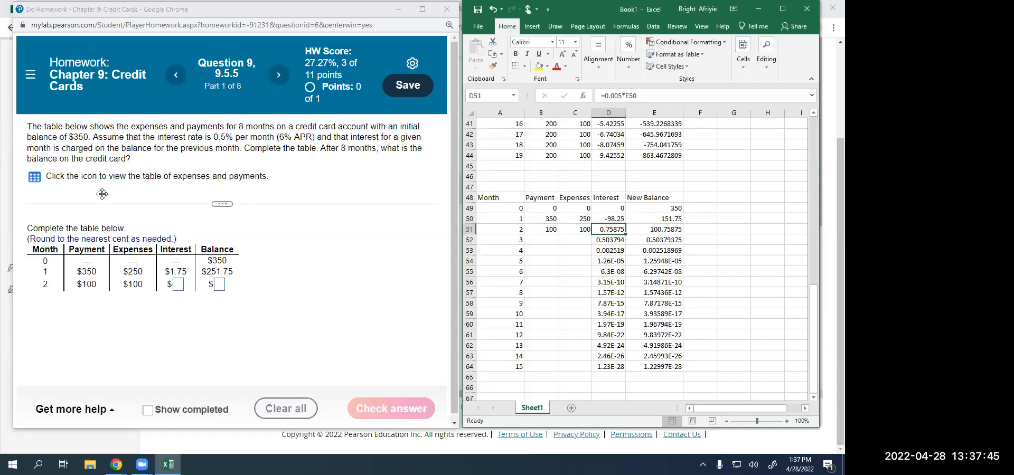
Check the homework's table of expenses and payments, and remove -B50+C50 from D50, leaving =(0.005)*E49.
left_click(35, 178)
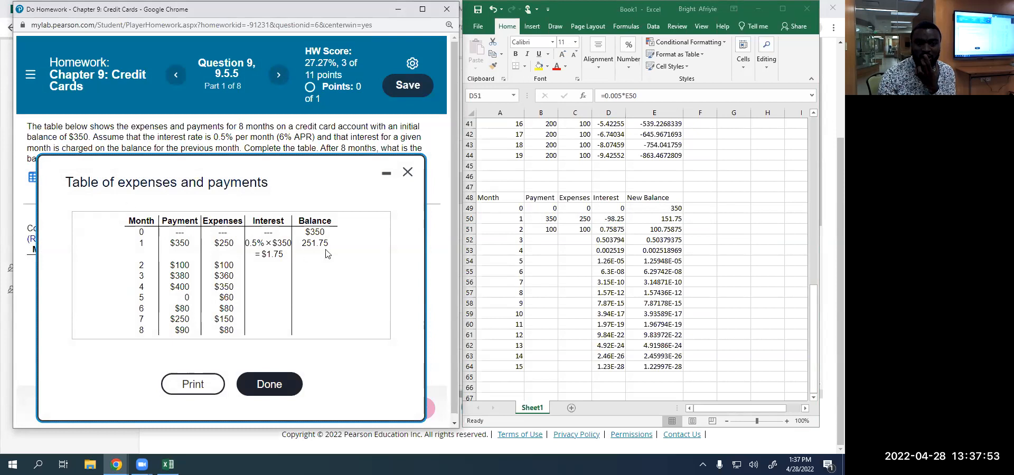
left_click(408, 173)
left_click(612, 219)
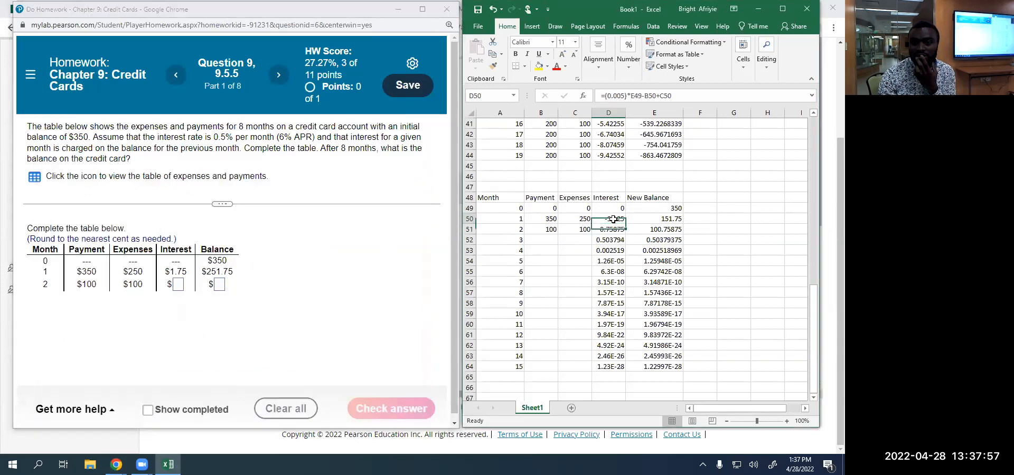
left_click(672, 95)
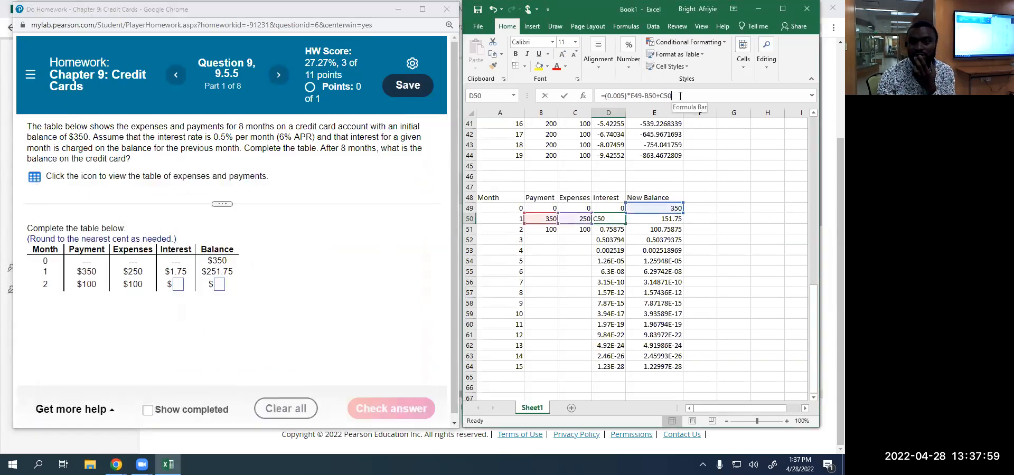
key("BackSpace")
key("BackSpace")
key("BackSpace")
key("BackSpace")
key("BackSpace")
key("BackSpace")
key("BackSpace")
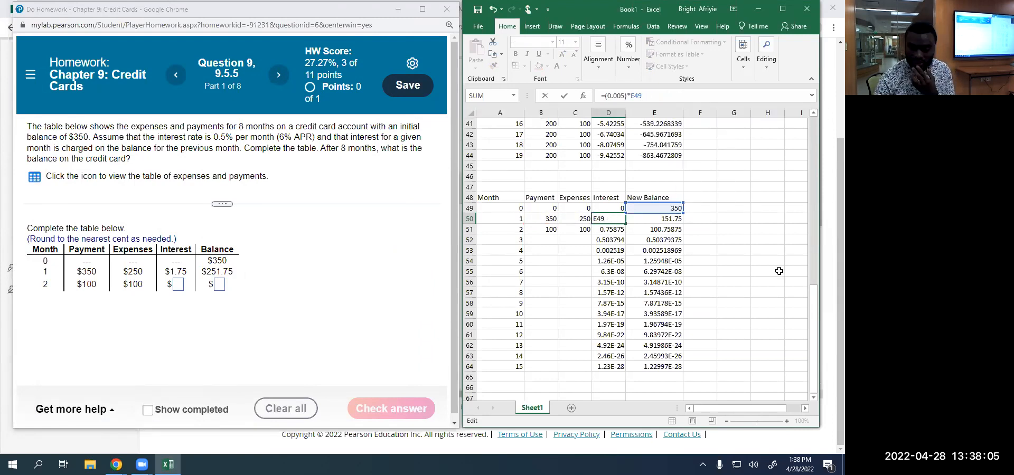
key("Return")
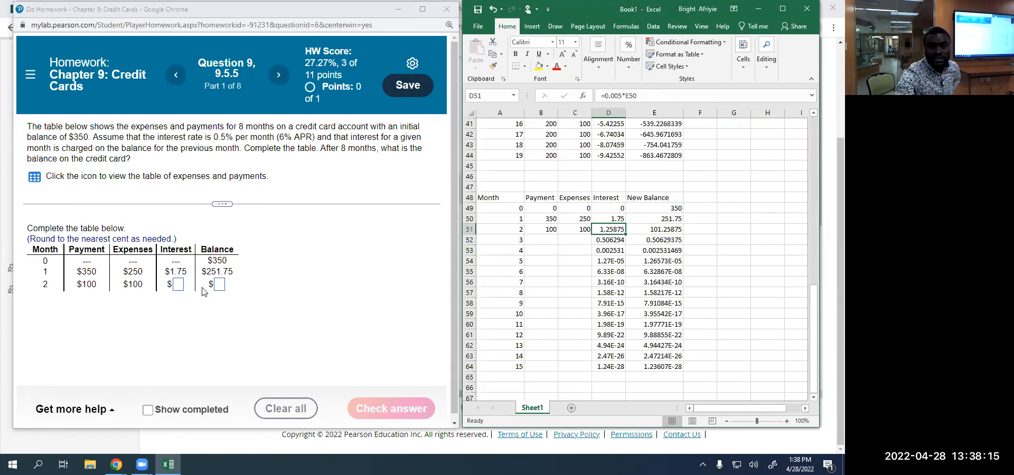
Answer month 2 in the homework with interest 1.26 and balance 101.26, check the answer, and dismiss the feedback.
left_click(177, 286)
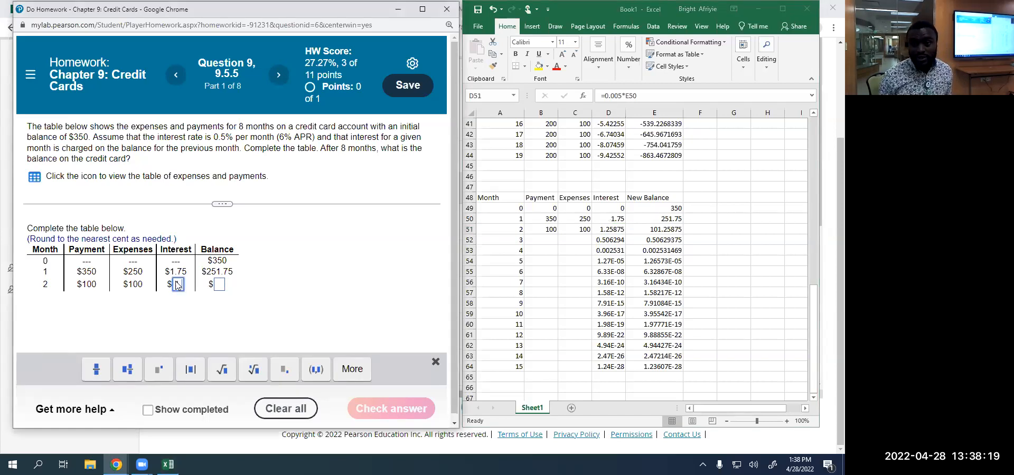
type("1.26")
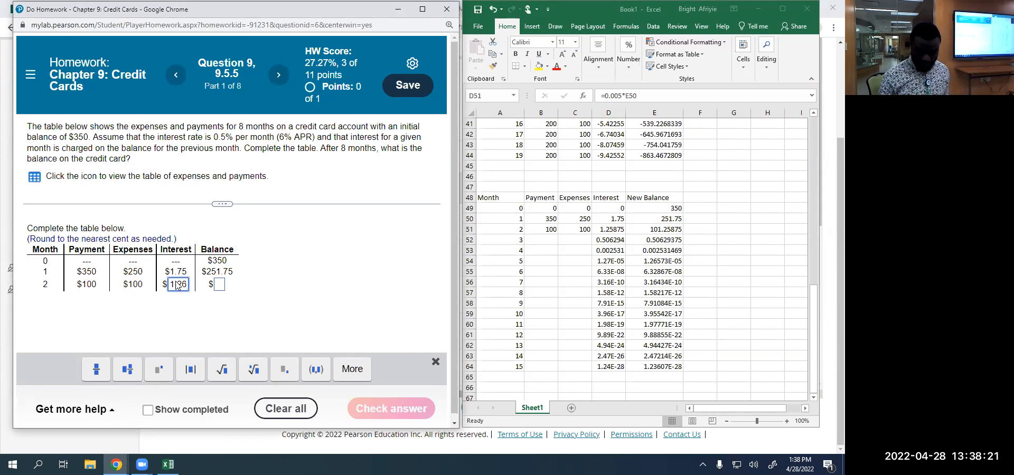
left_click(221, 285)
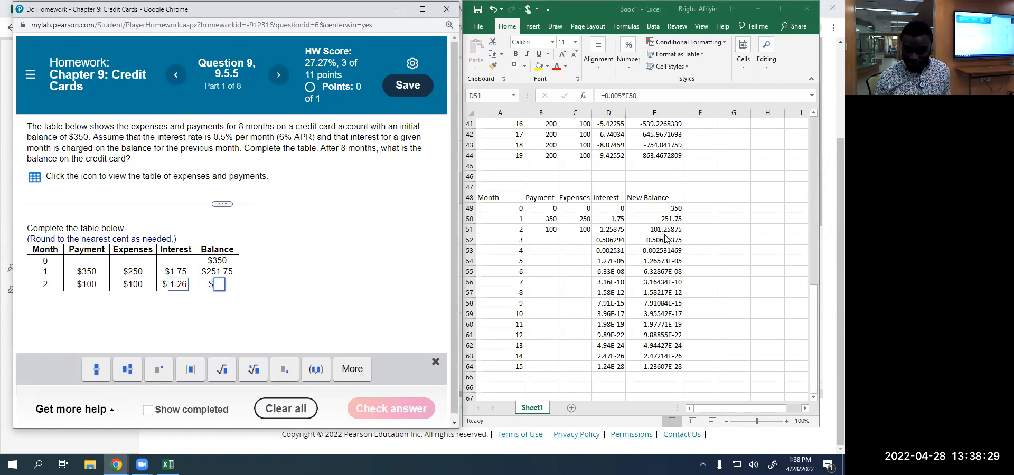
type("101.26")
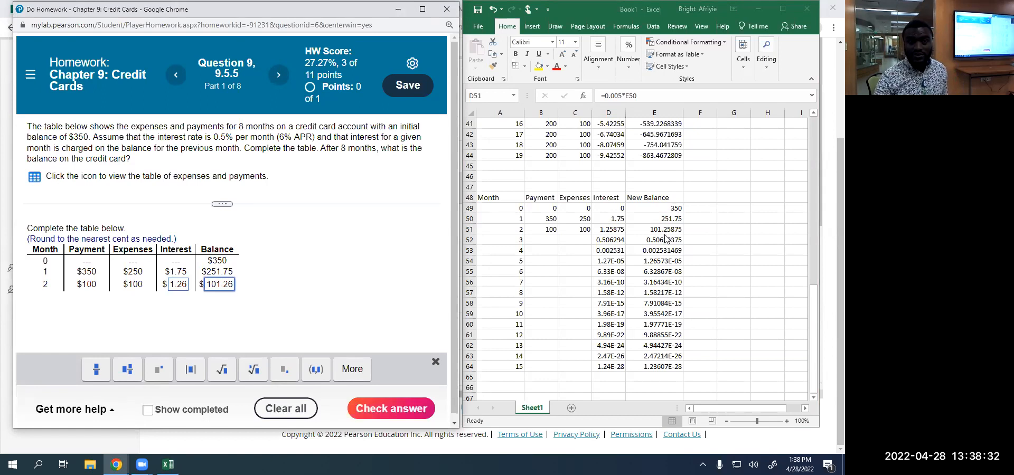
left_click(389, 410)
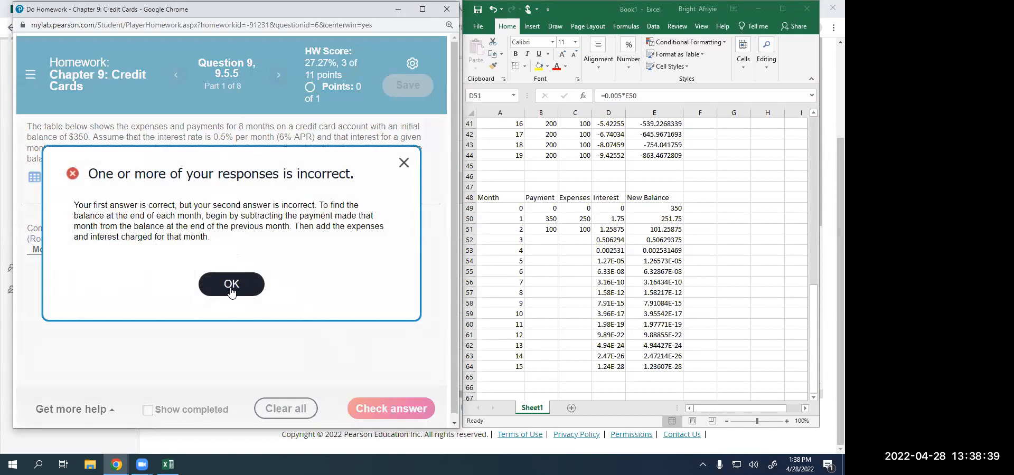
left_click(231, 292)
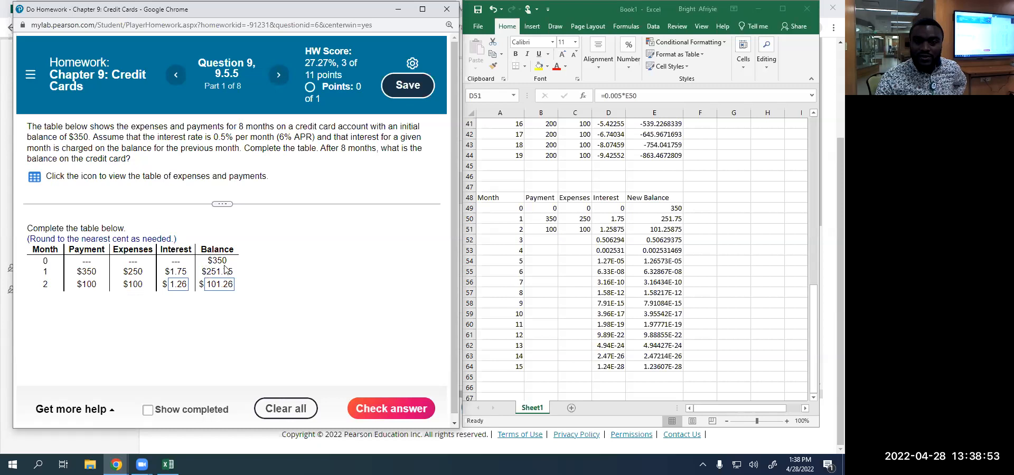
Review month 2's interest and balance formulas, and enclose the interest calculation in D51 in parentheses, making it =(0.005*E50).
left_click(612, 228)
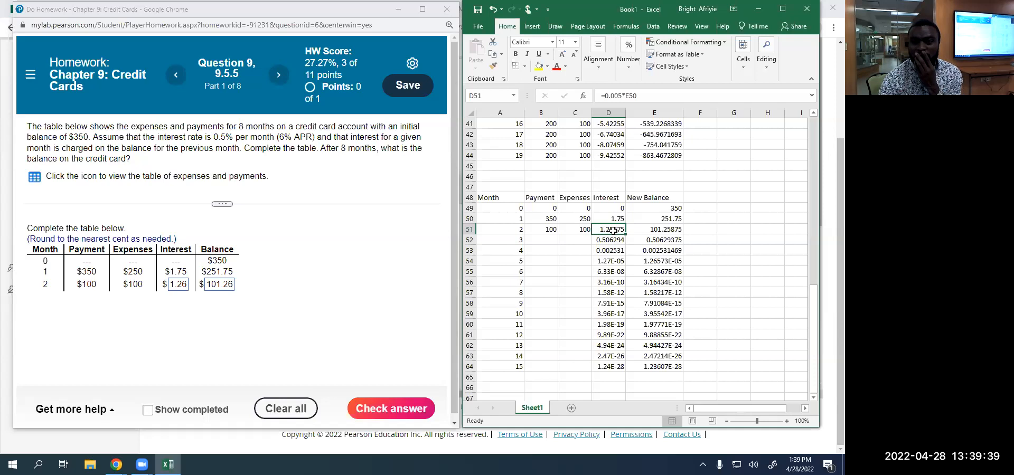
left_click(664, 230)
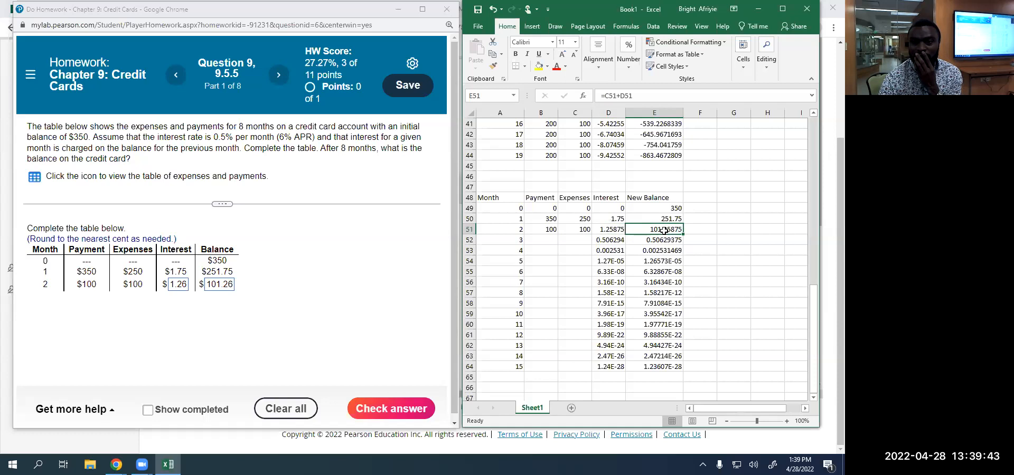
left_click(611, 231)
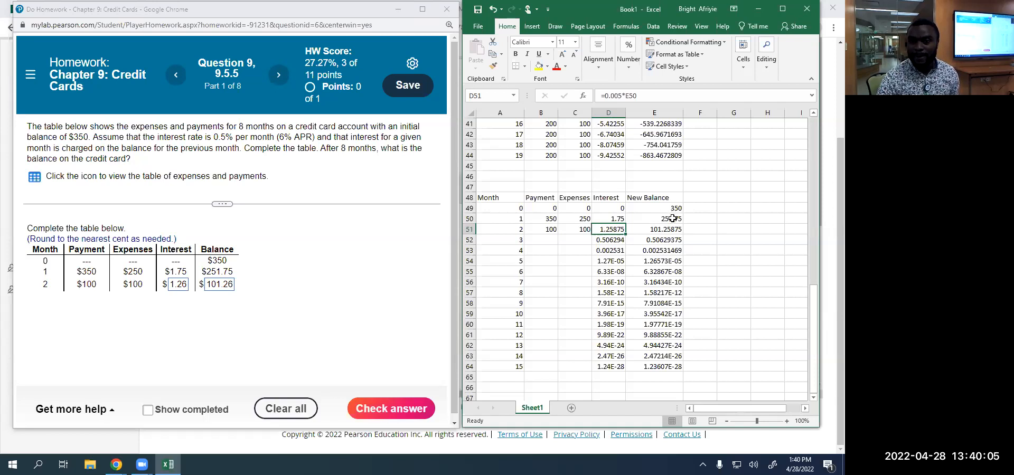
left_click(647, 98)
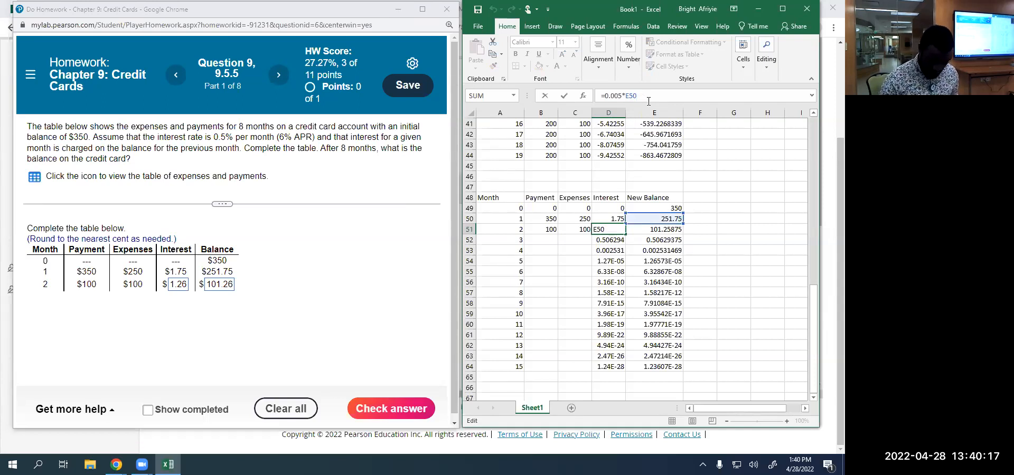
type(")")
key("Left")
key("Left")
key("Left")
key("Left")
key("Left")
key("Left")
key("Left")
key("Left")
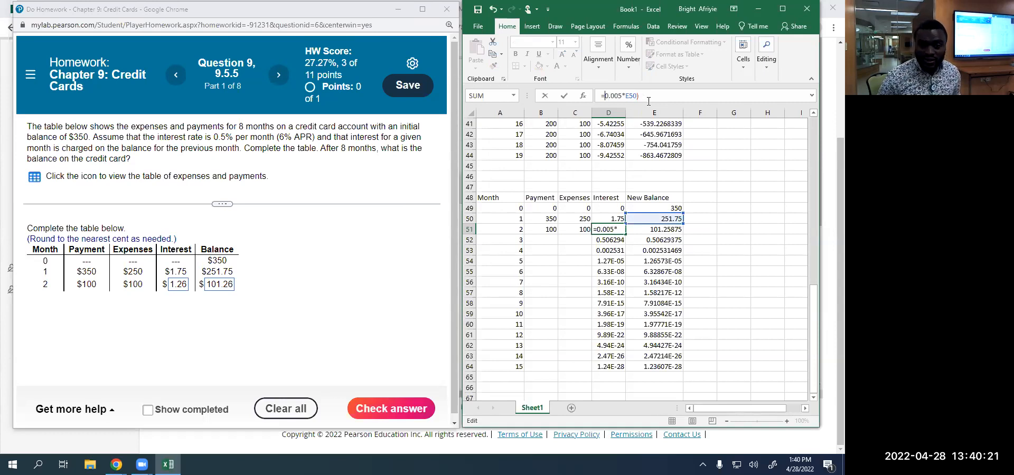
type("(")
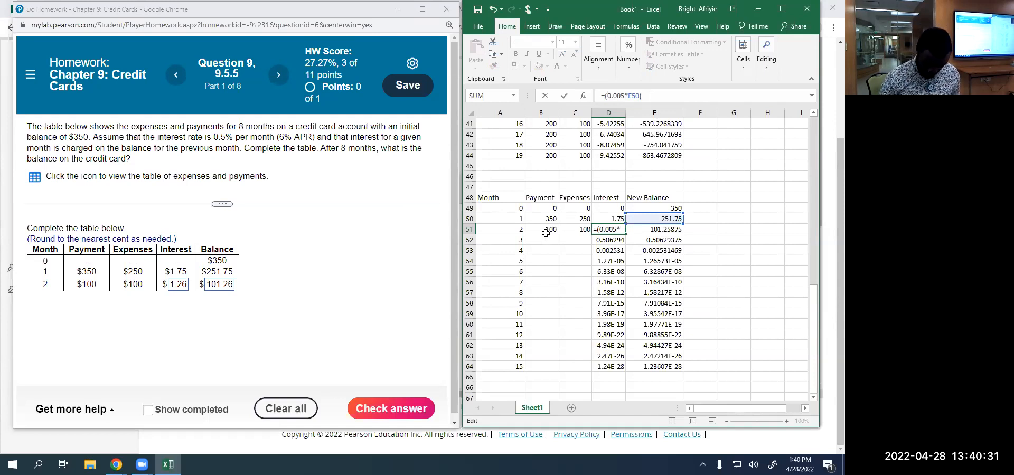
Extend month 2's interest formula in D51 to =(0.005*E50)-B51+C51, subtracting the payment and adding the expenses.
type("-")
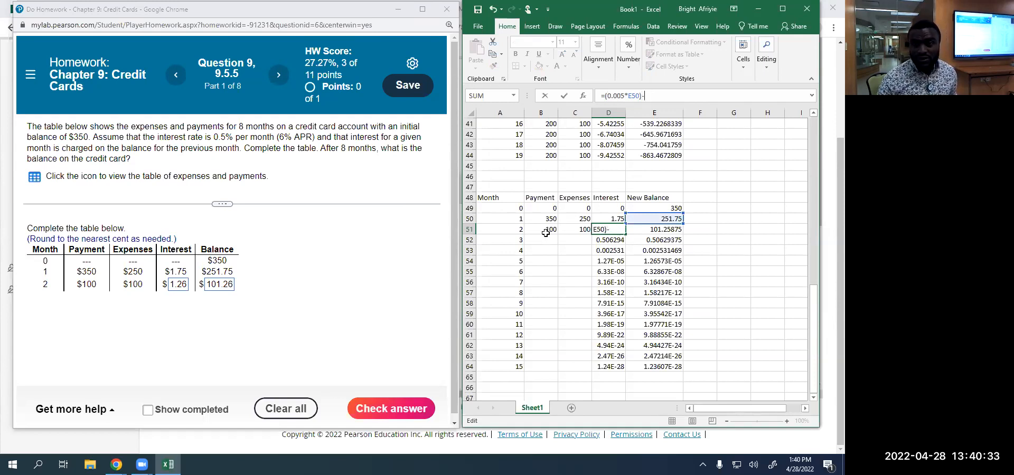
left_click(552, 229)
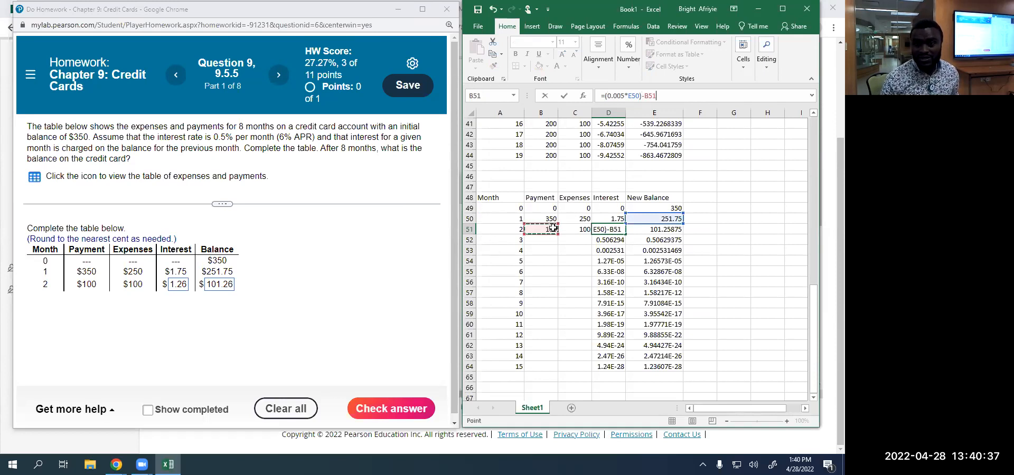
type("+")
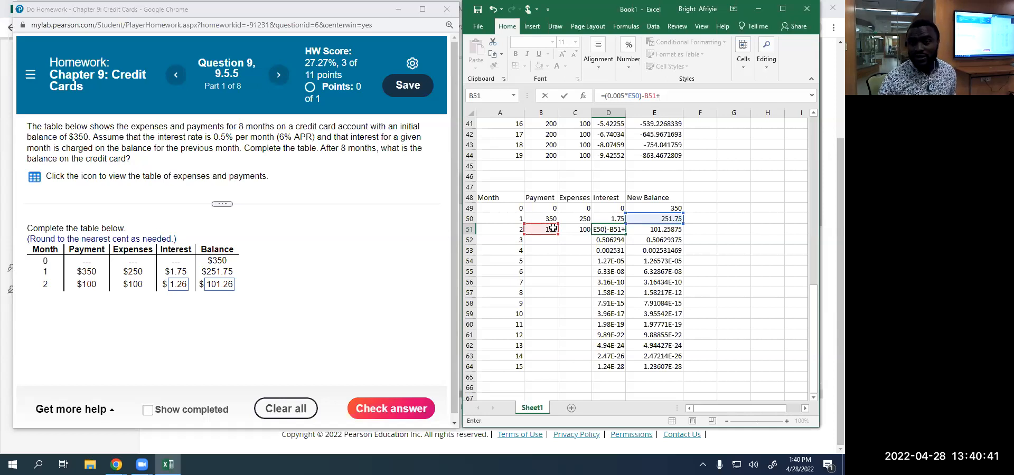
left_click(584, 229)
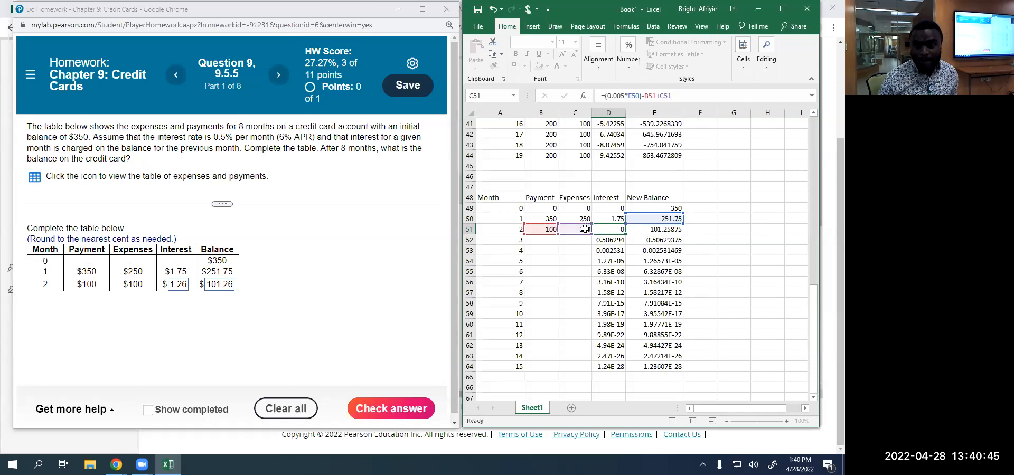
key("Return")
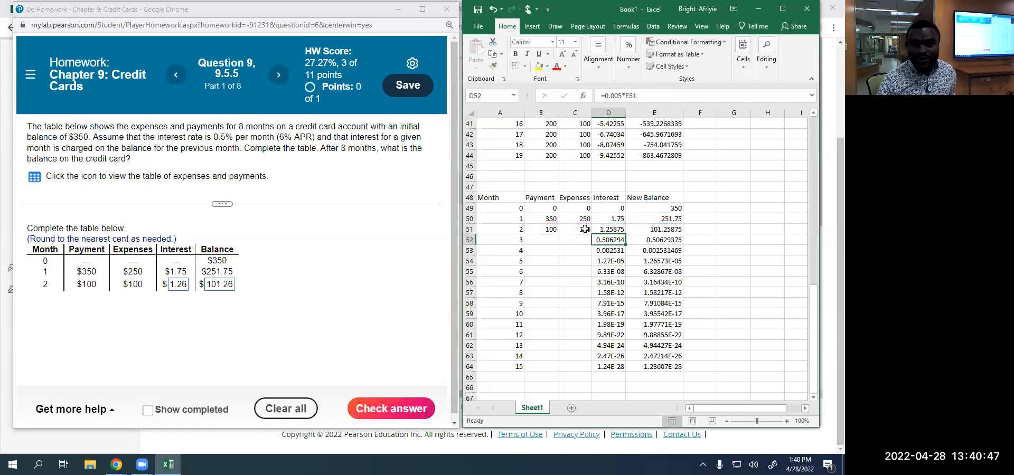
Recheck month 2's interest and balance cells, submit the existing homework answer through the final check, and dismiss the feedback.
left_click(616, 228)
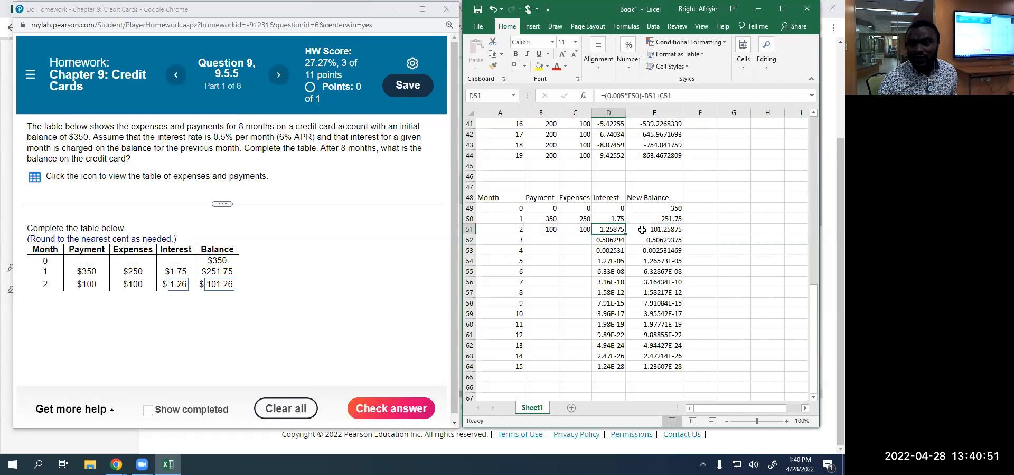
left_click(658, 230)
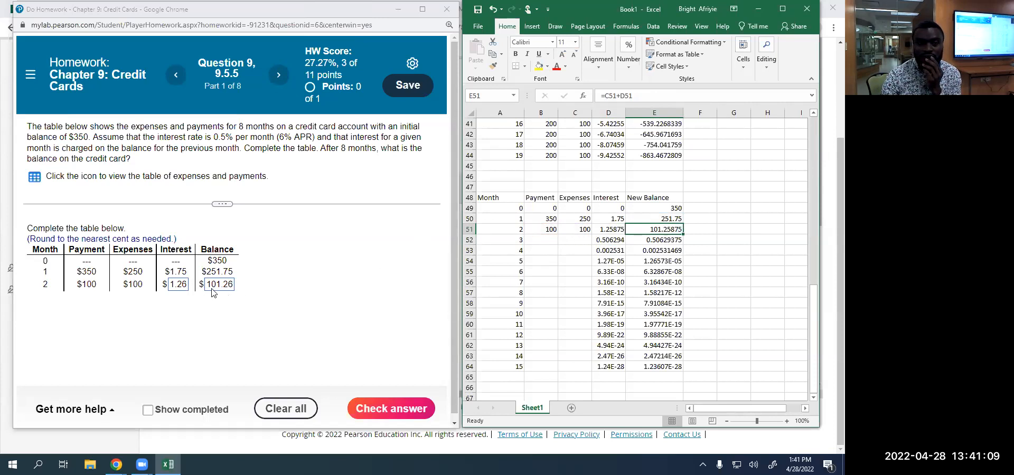
left_click(379, 411)
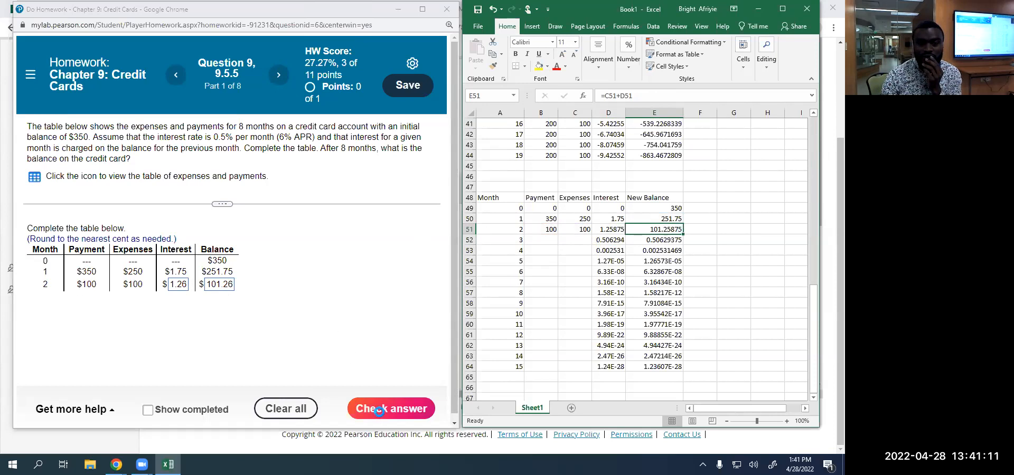
left_click(242, 289)
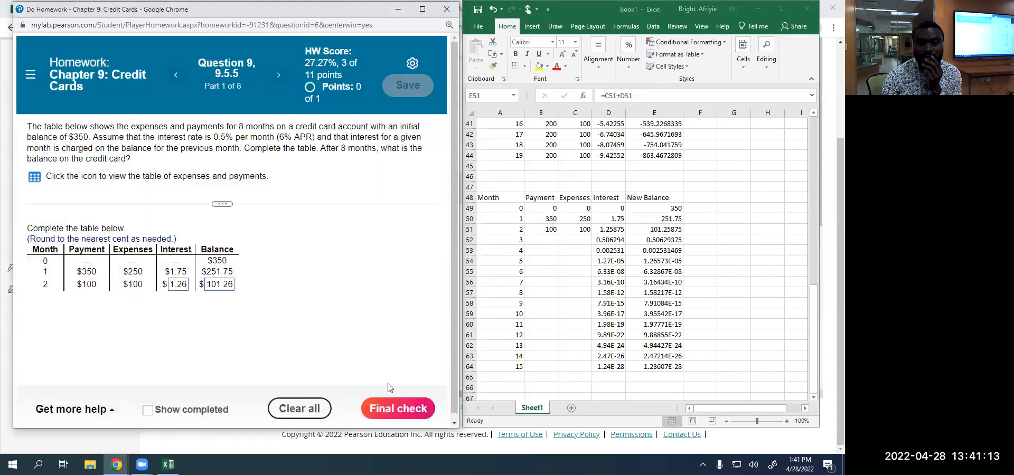
left_click(395, 411)
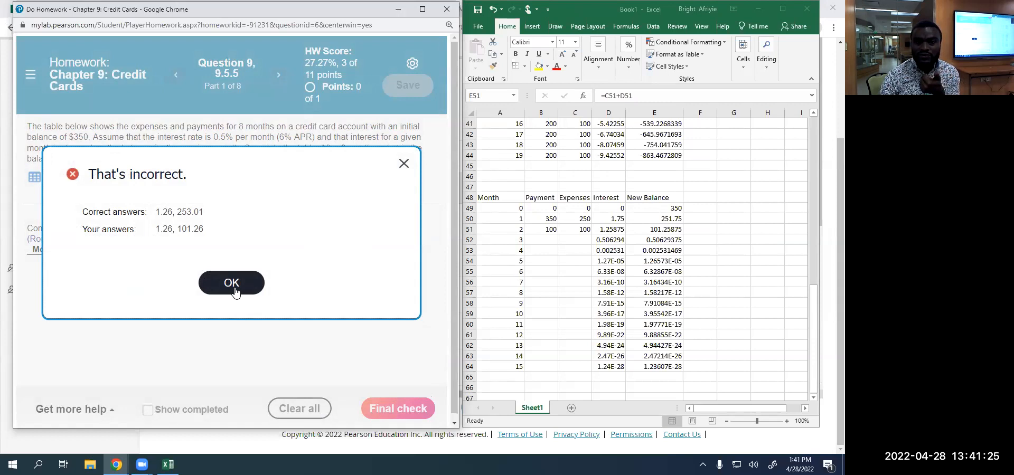
left_click(404, 163)
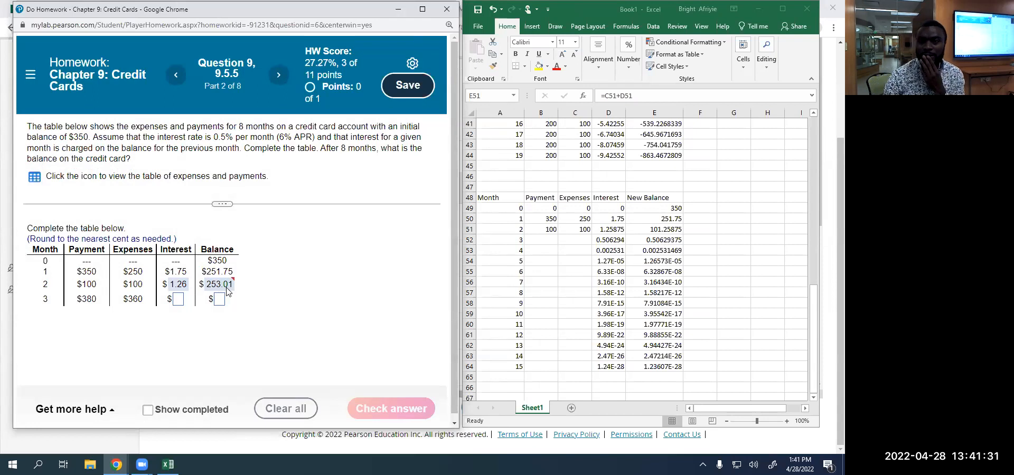
Replace month 2's balance formula in E51 with =E50-B51+C51+D51, based on the previous balance, payment, expenses and interest.
left_click(670, 229)
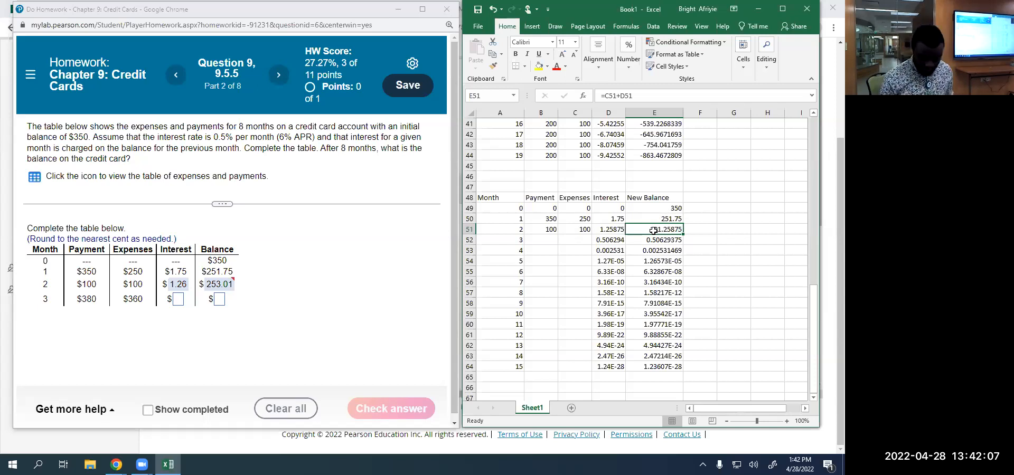
key("BackSpace")
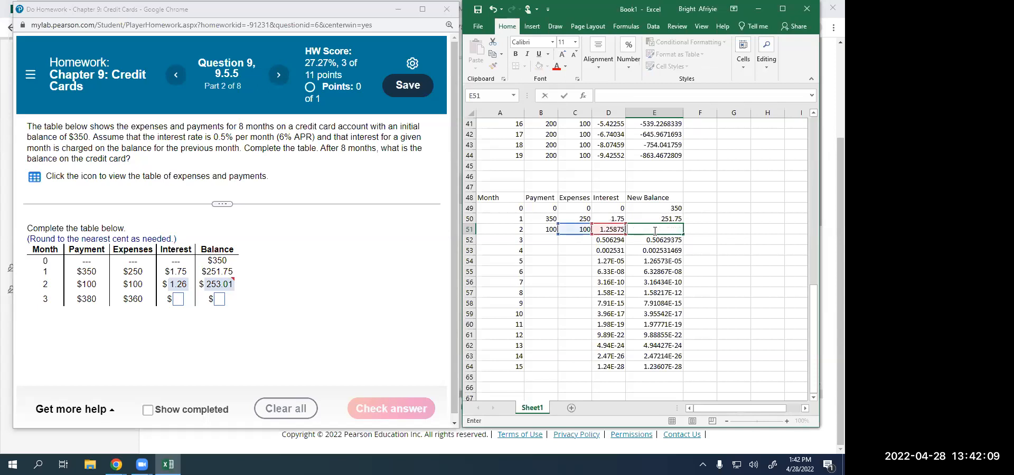
left_click(653, 227)
type("=")
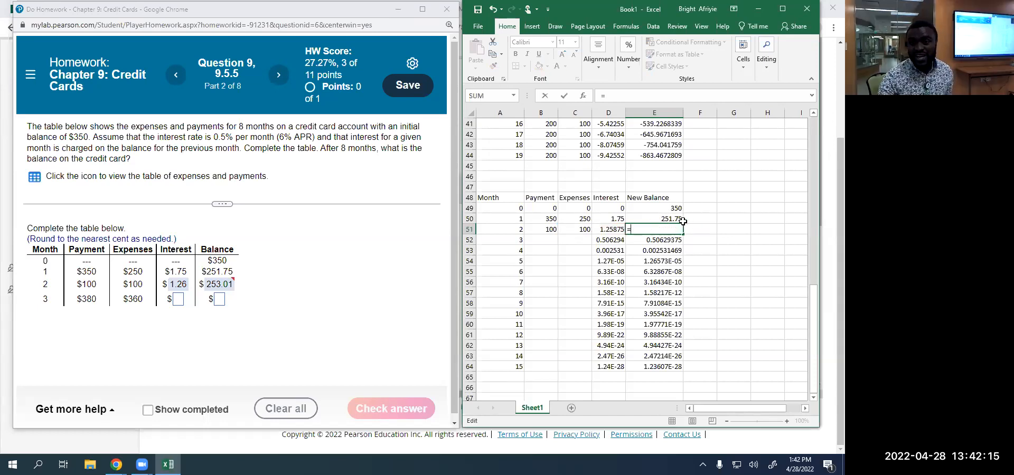
left_click(671, 219)
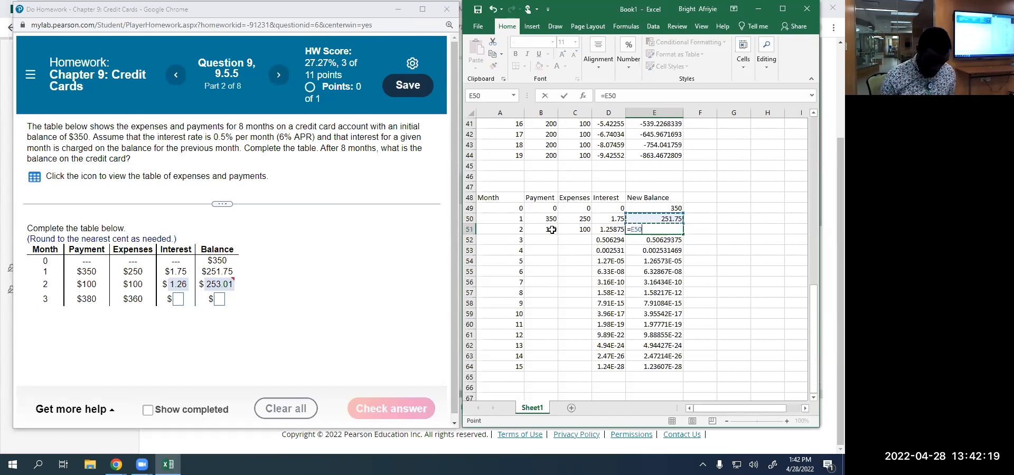
type("-")
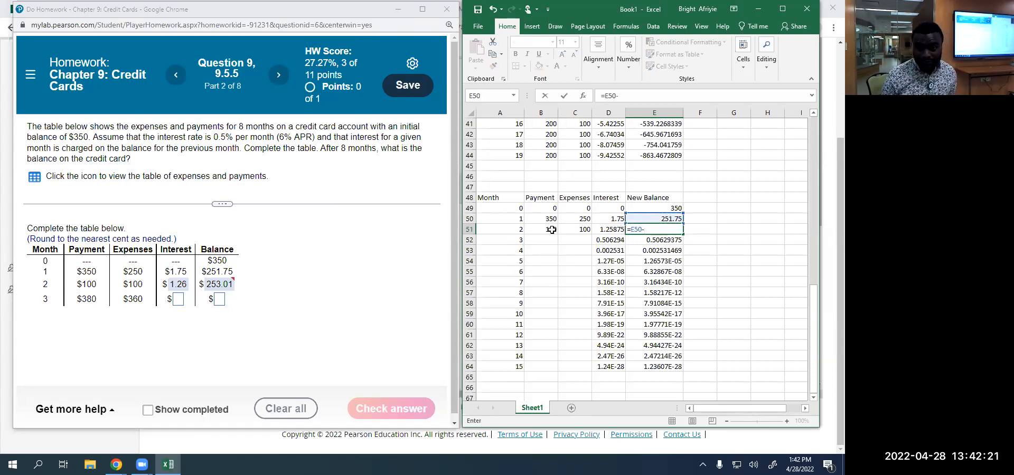
left_click(552, 230)
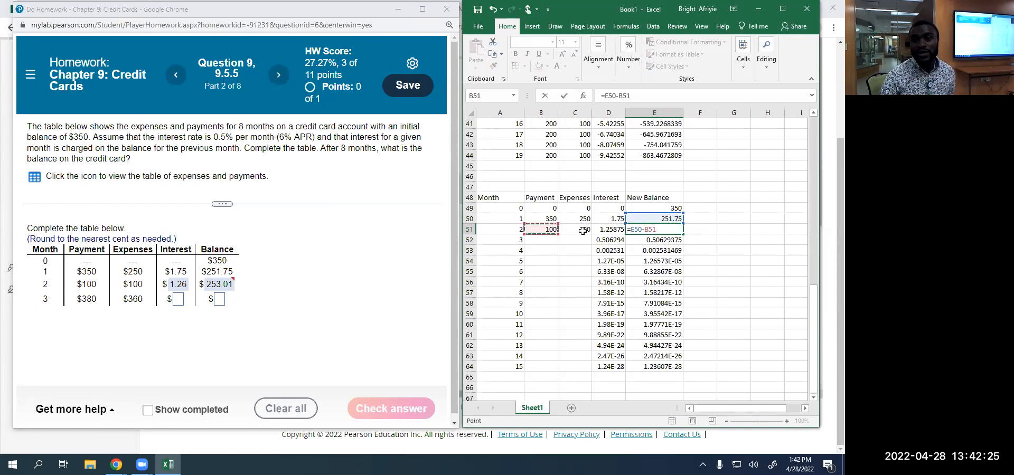
type("+")
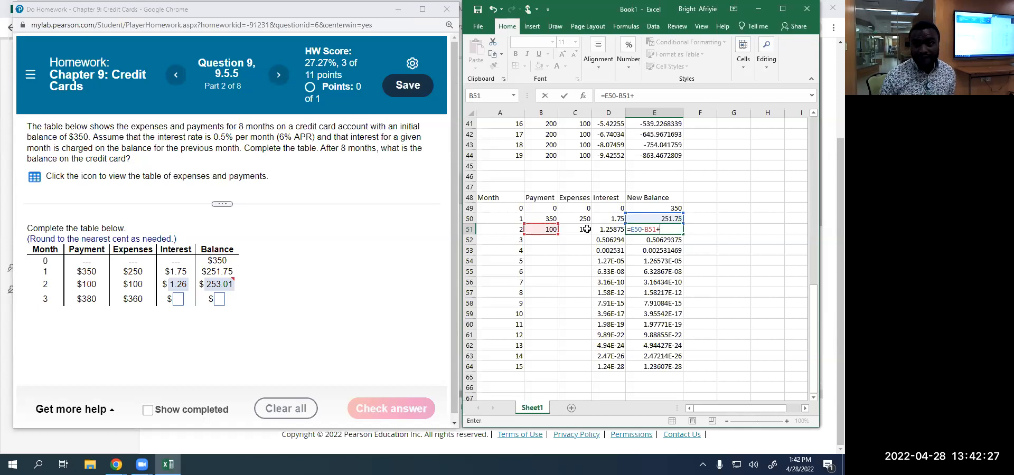
left_click(584, 230)
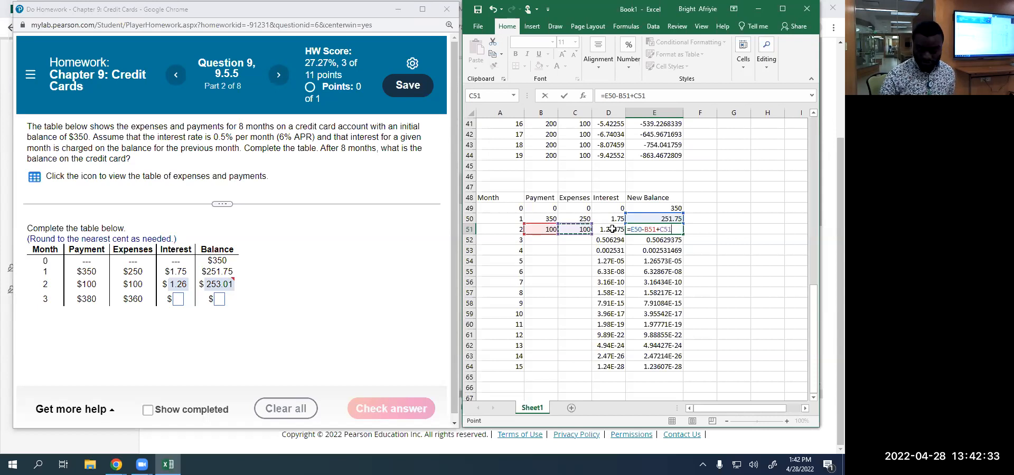
type("+")
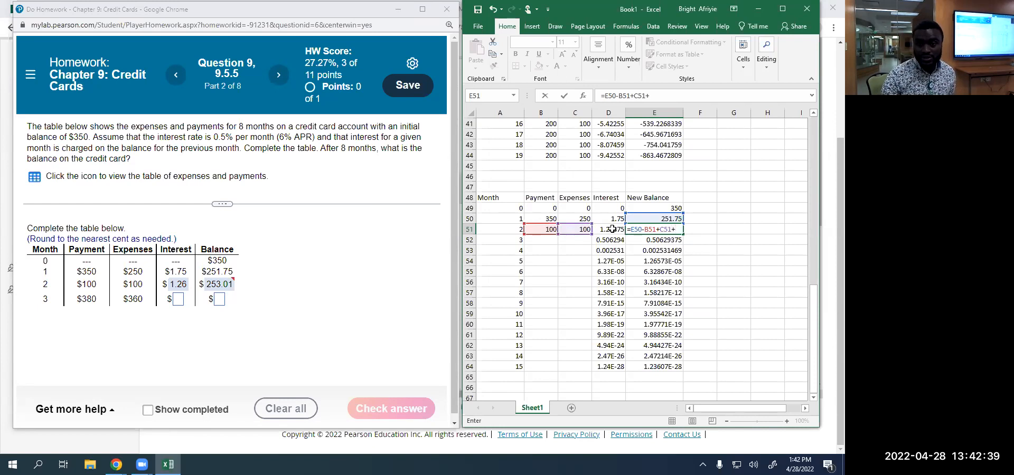
left_click(611, 229)
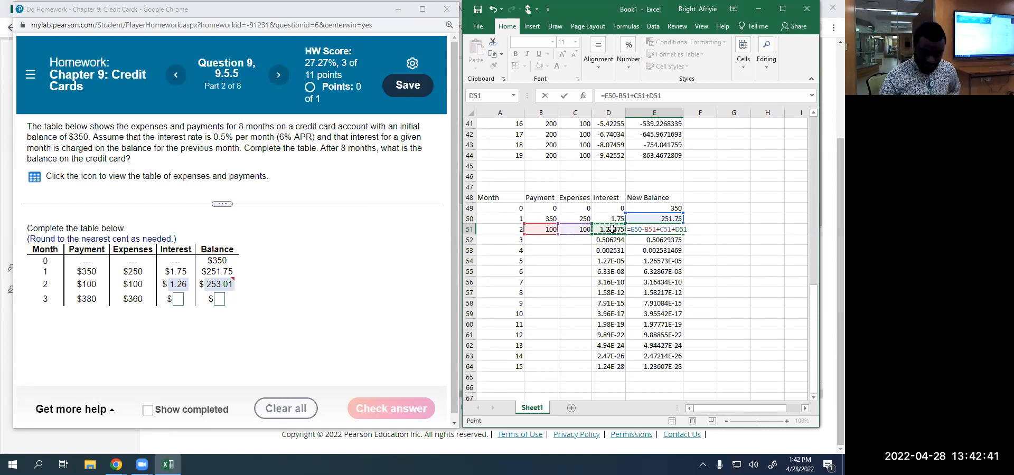
key("Return")
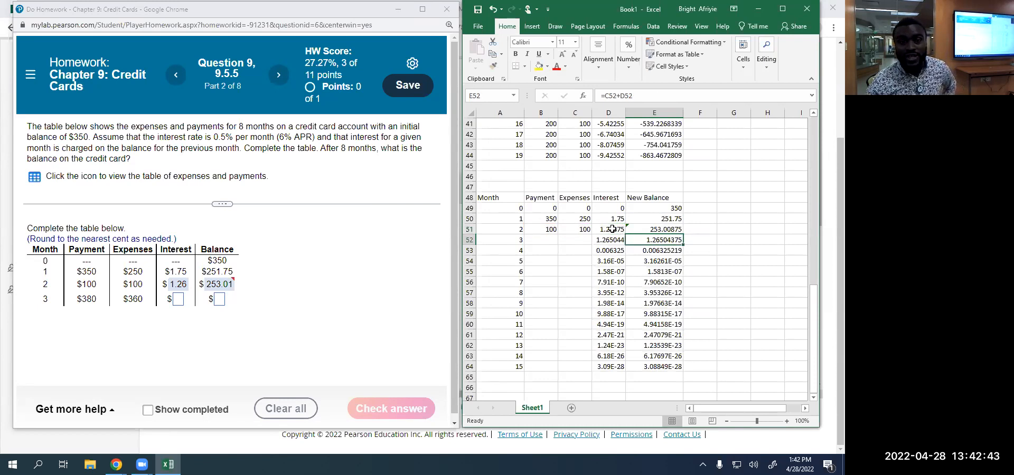
Fill the New Balance formula from E51 down through month 15 in E64.
left_click(652, 230)
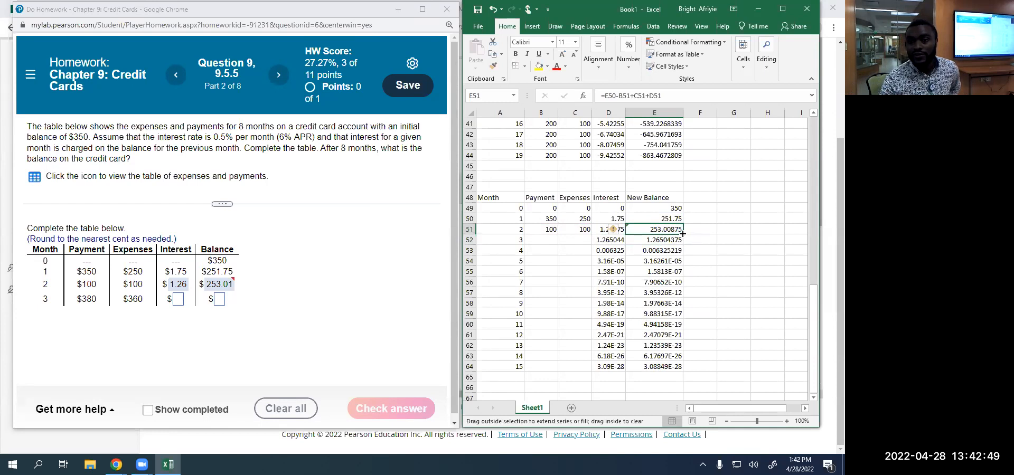
double_click(683, 232)
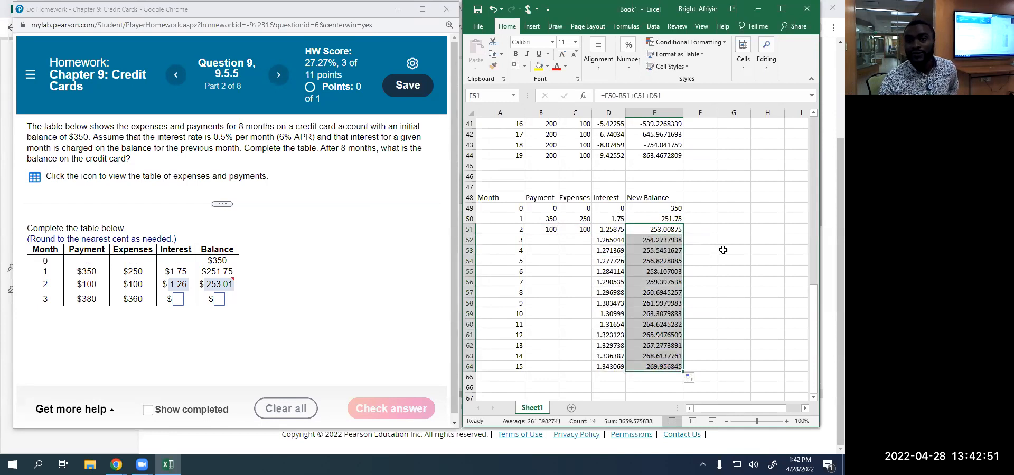
left_click(722, 252)
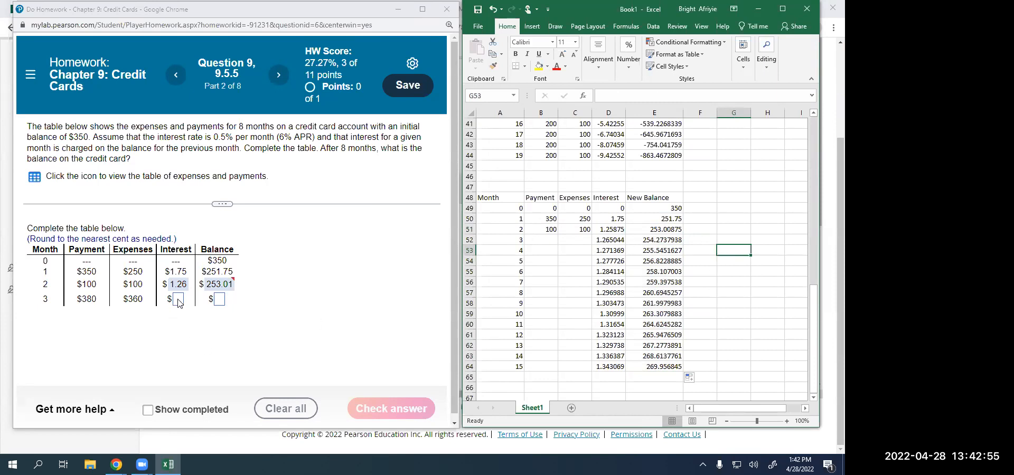
Enter month 3's payment of 380 in B52 and its expenses of 360 in C52.
left_click(550, 239)
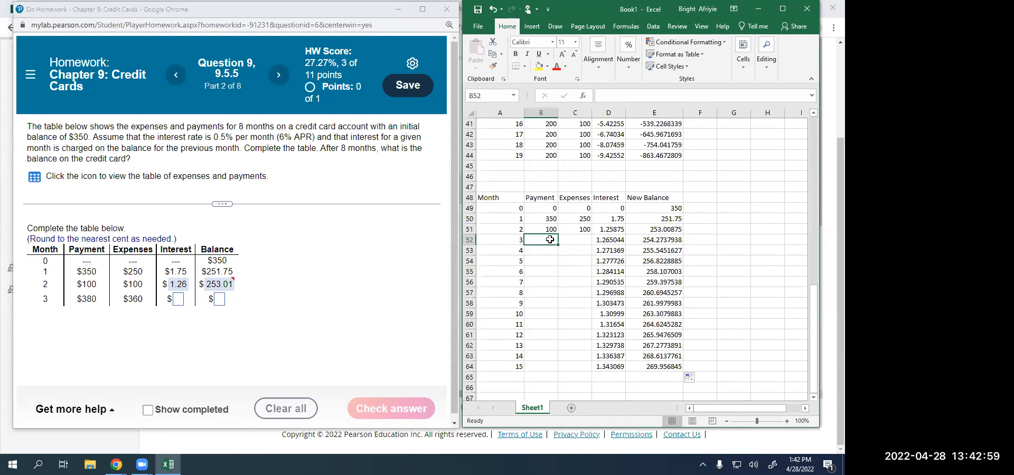
type("380")
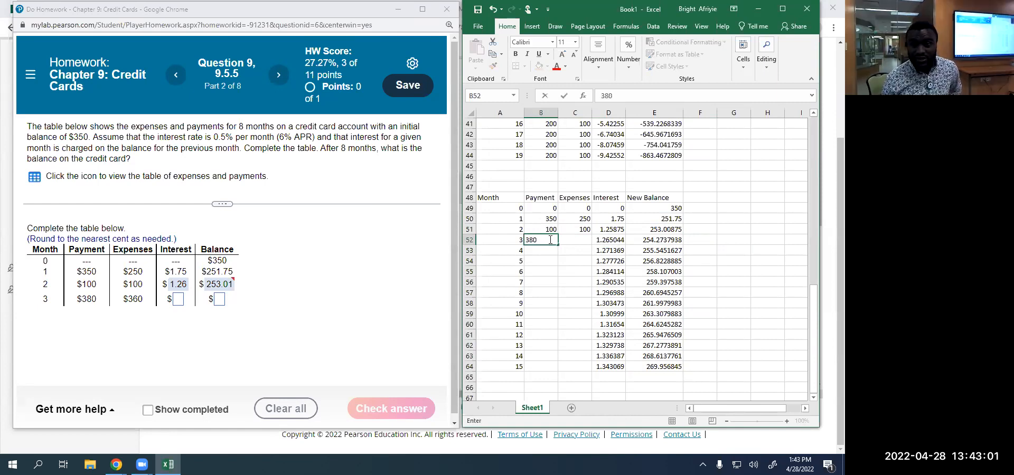
key("Tab")
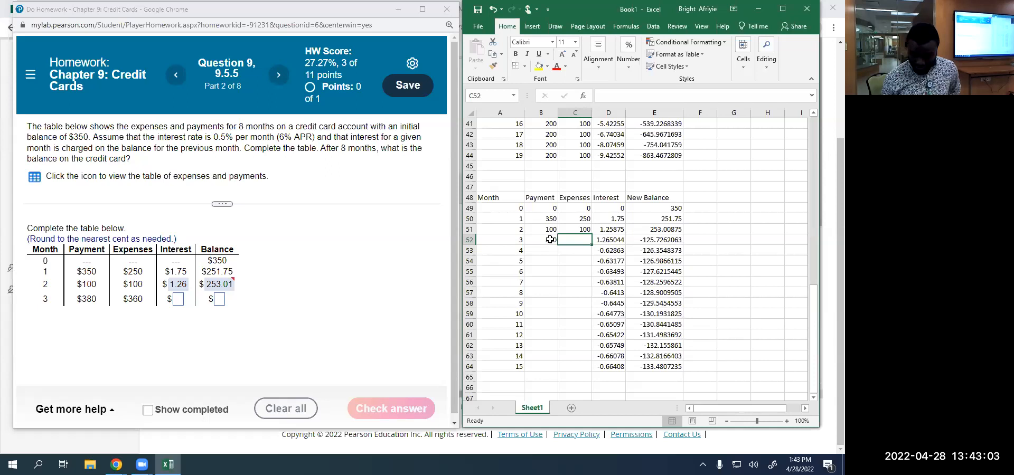
type("360")
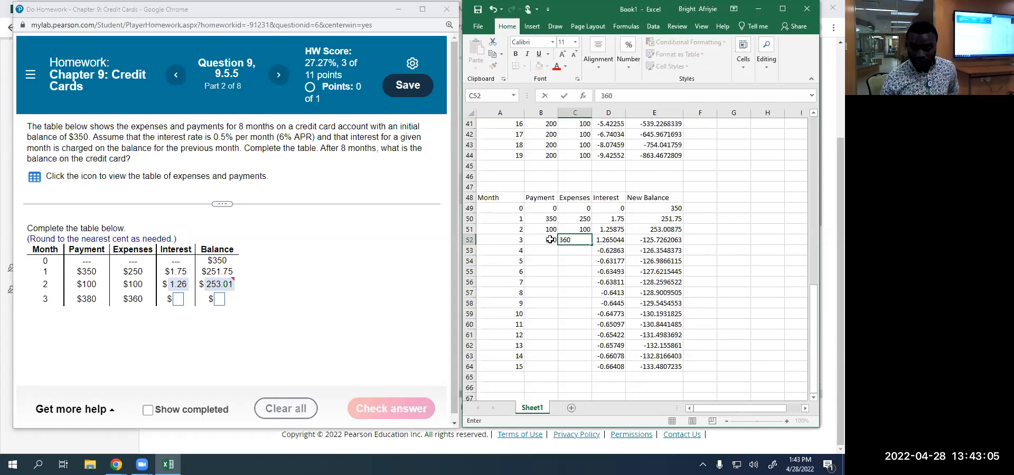
key("Tab")
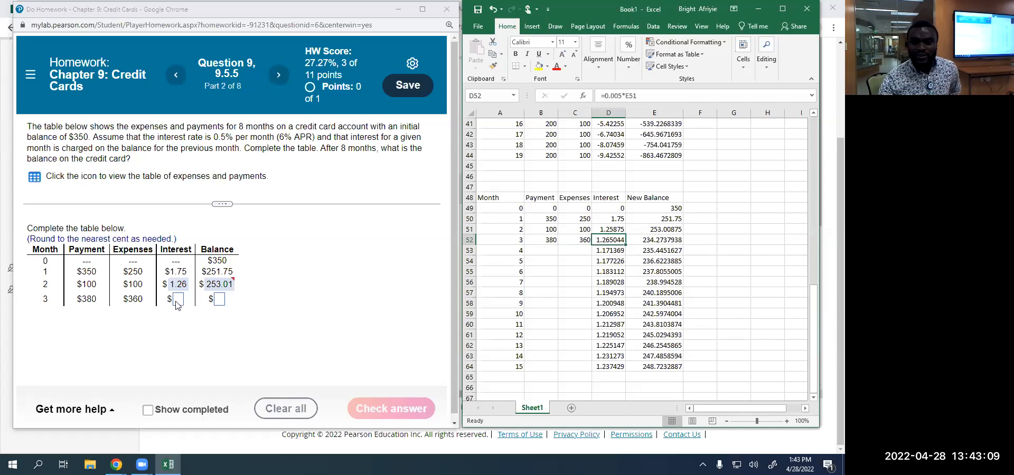
Try filling the interest formula from D51 down through D64, inspect the formulas in D51 and D52, and undo the fill.
left_click(614, 232)
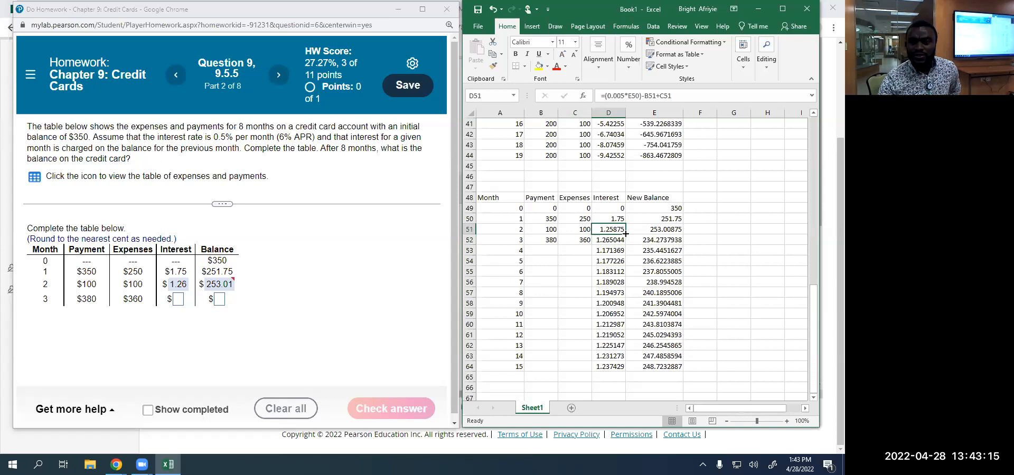
double_click(625, 233)
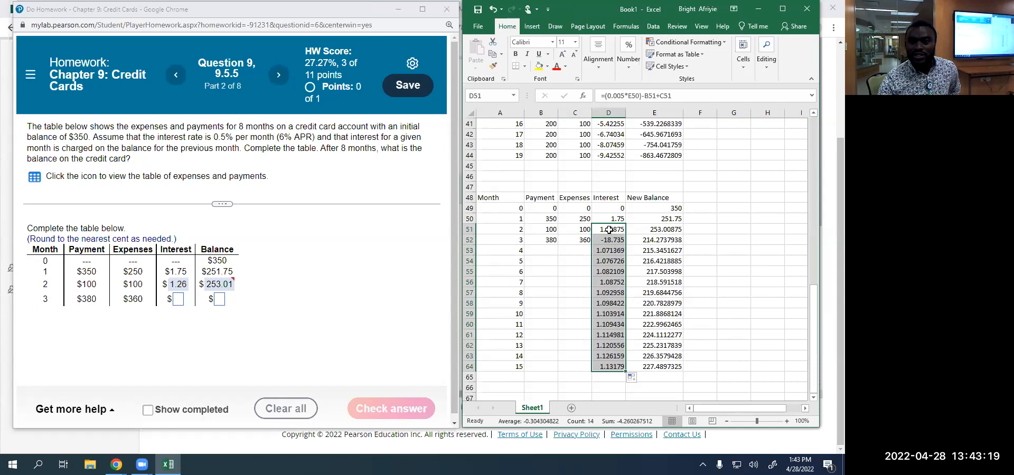
left_click(611, 229)
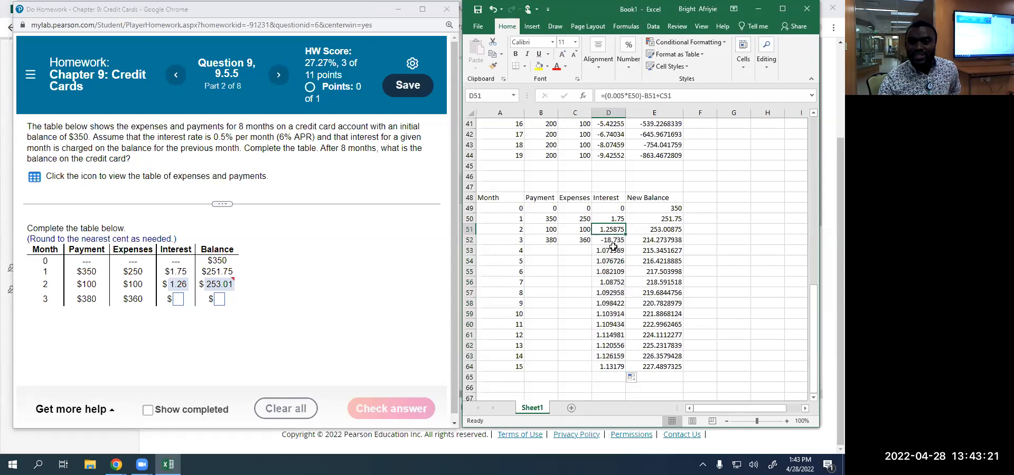
left_click(610, 239)
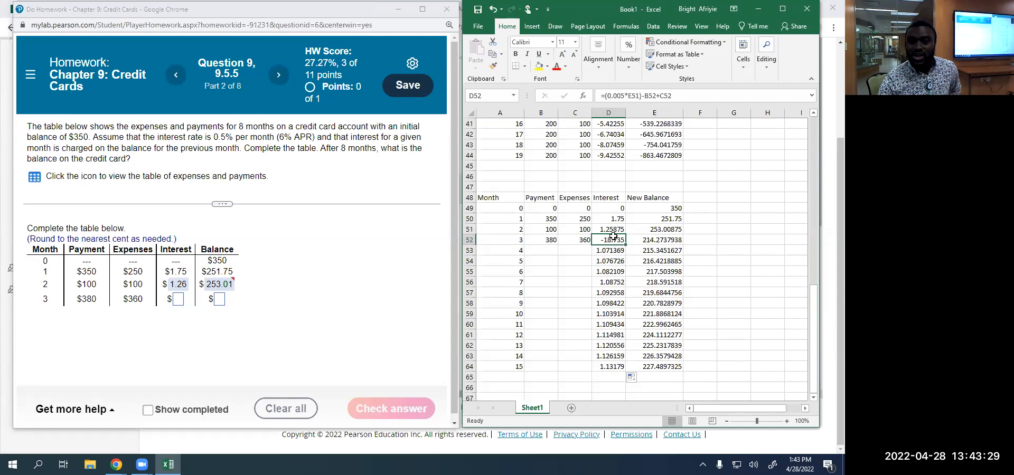
left_click(612, 229)
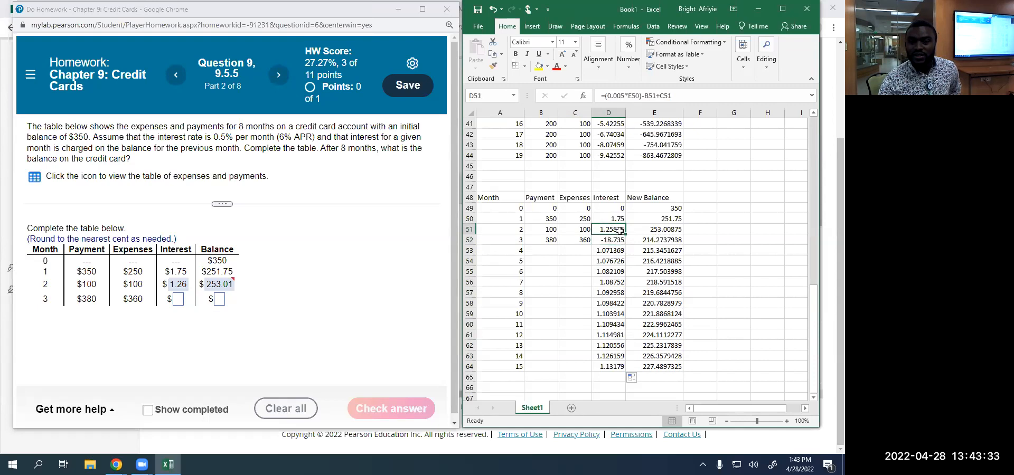
key("ctrl+z")
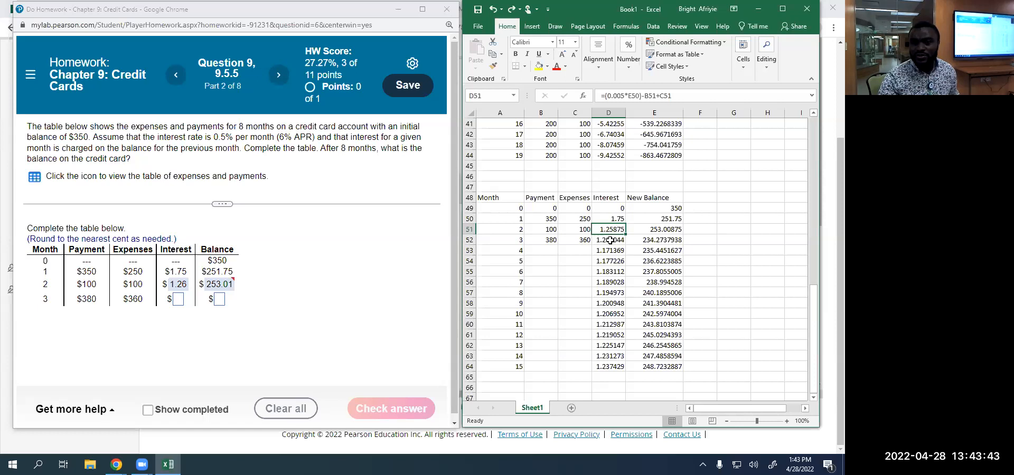
left_click(610, 240)
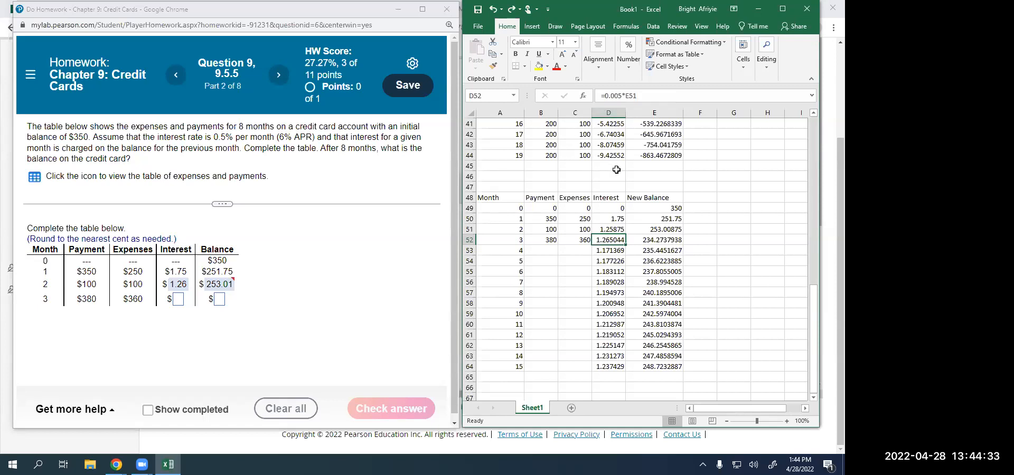
left_click(755, 233)
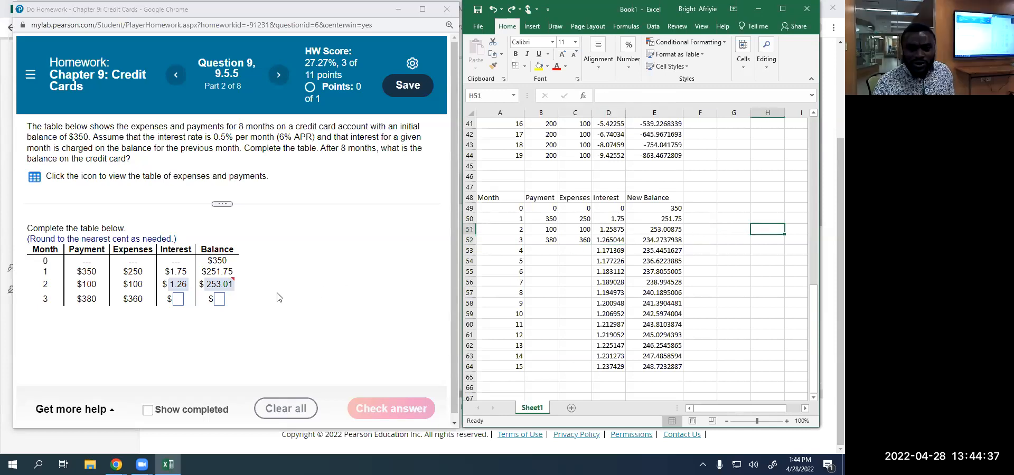
Answer month 3 in the homework table with interest 1.27 and balance 234.27, submit it for checking, and dismiss the feedback.
left_click(177, 300)
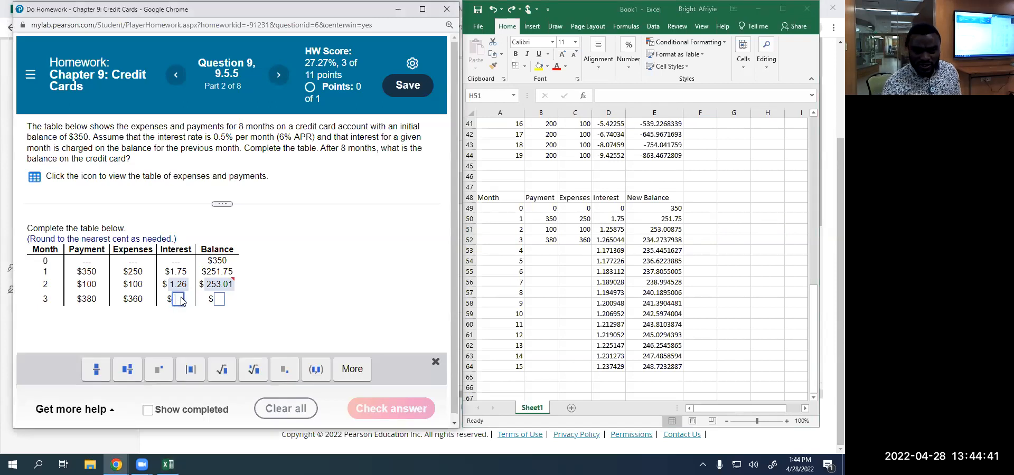
type("1.27")
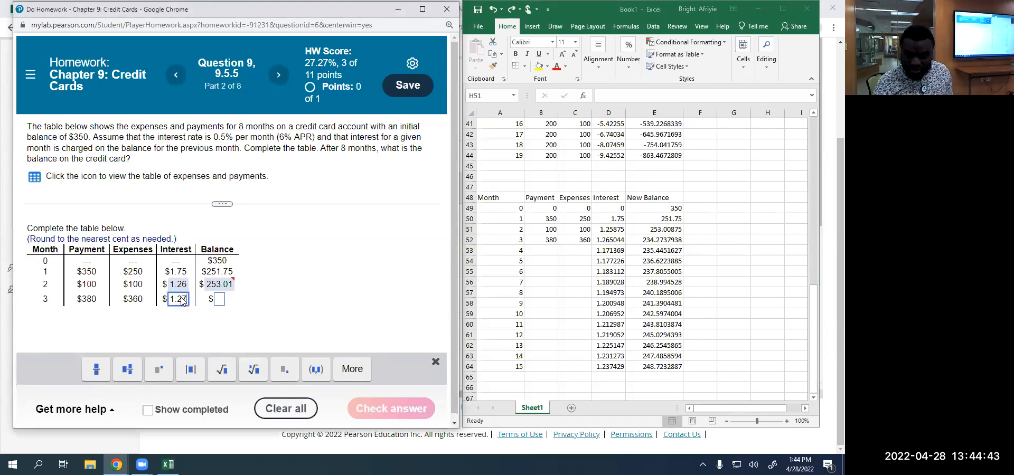
left_click(219, 300)
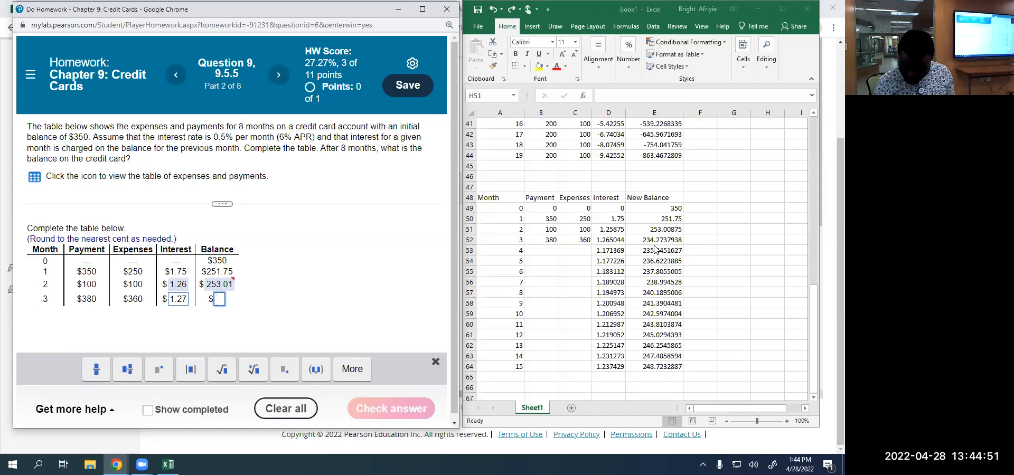
type("234.7")
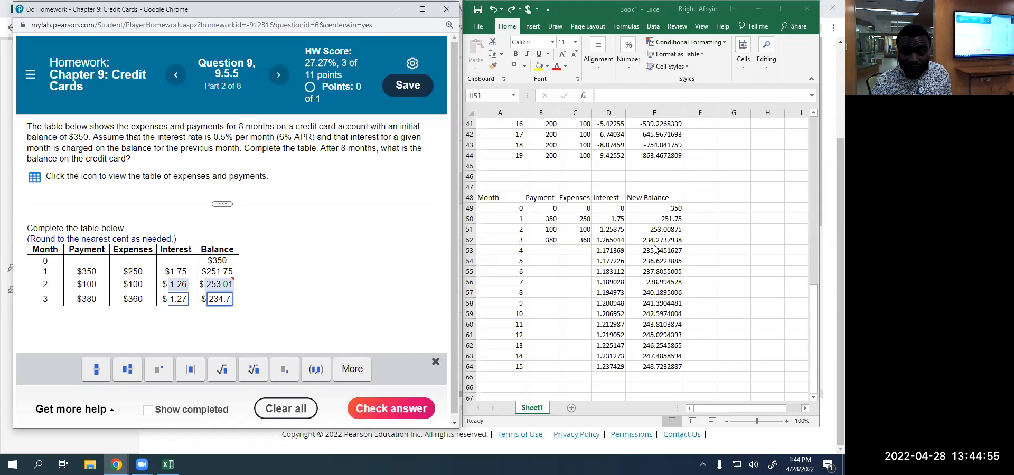
key("BackSpace")
type("27")
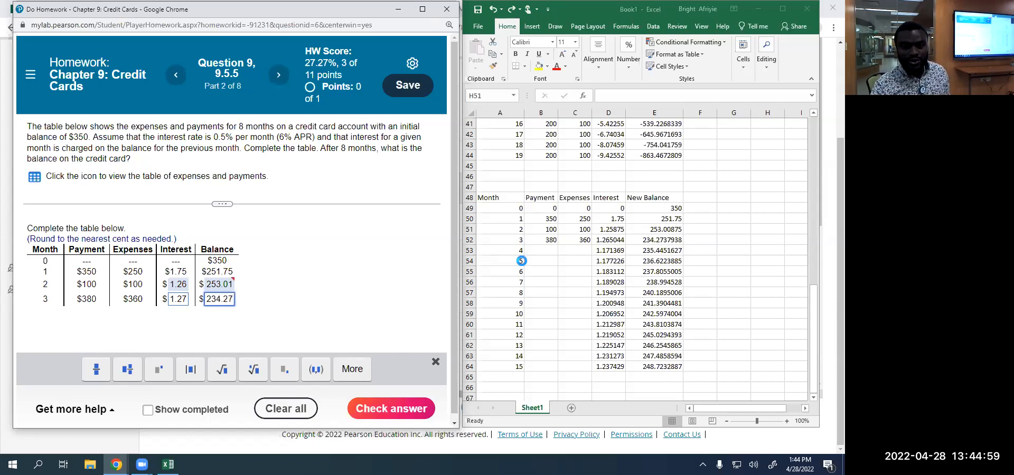
key("Return")
left_click(245, 260)
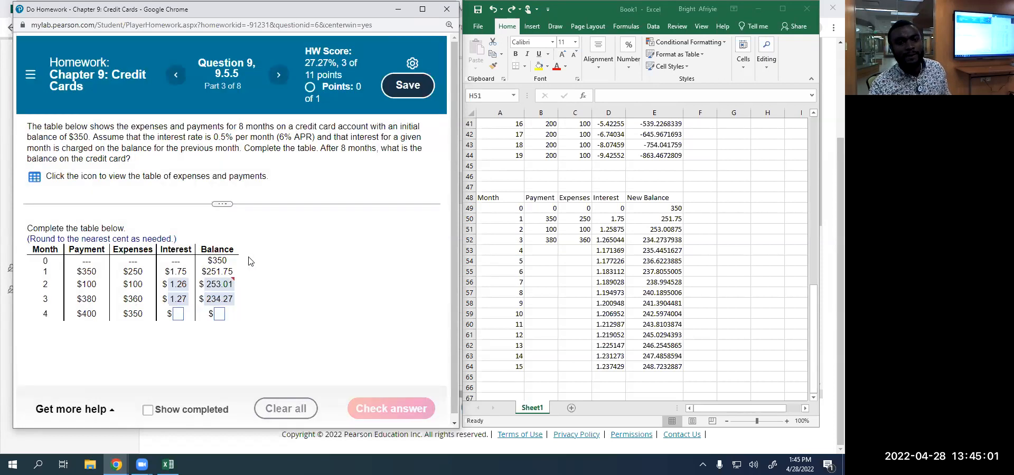
Enter month 4's payment of 400 in B53 and its expenses of 350 in C53 of the Excel sheet.
left_click(549, 252)
left_click(549, 251)
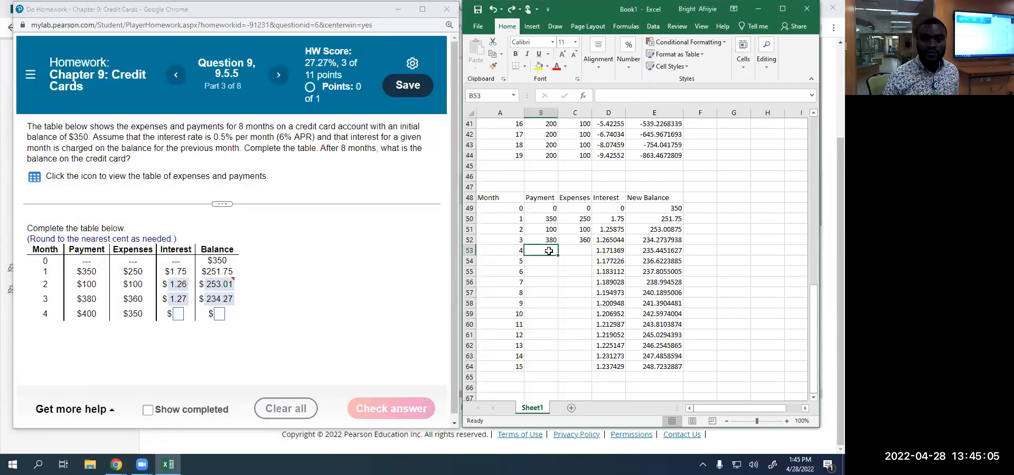
type("400")
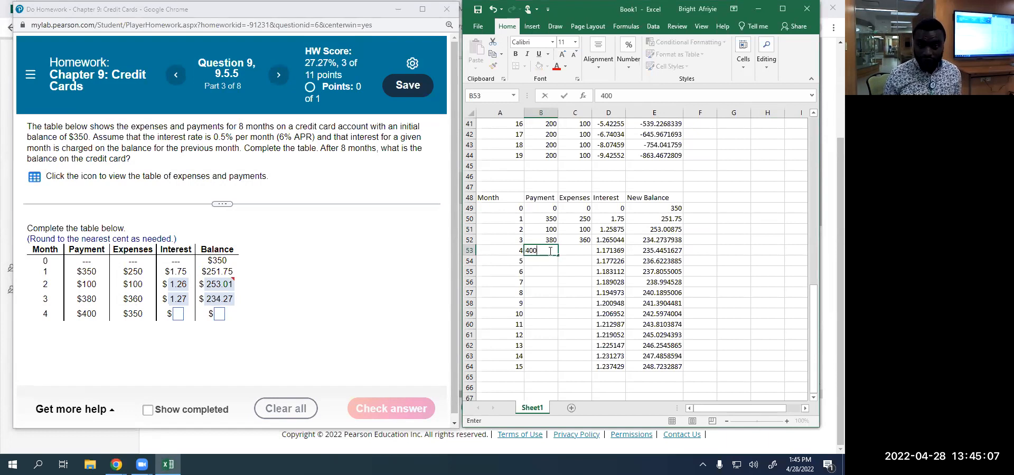
key("Tab")
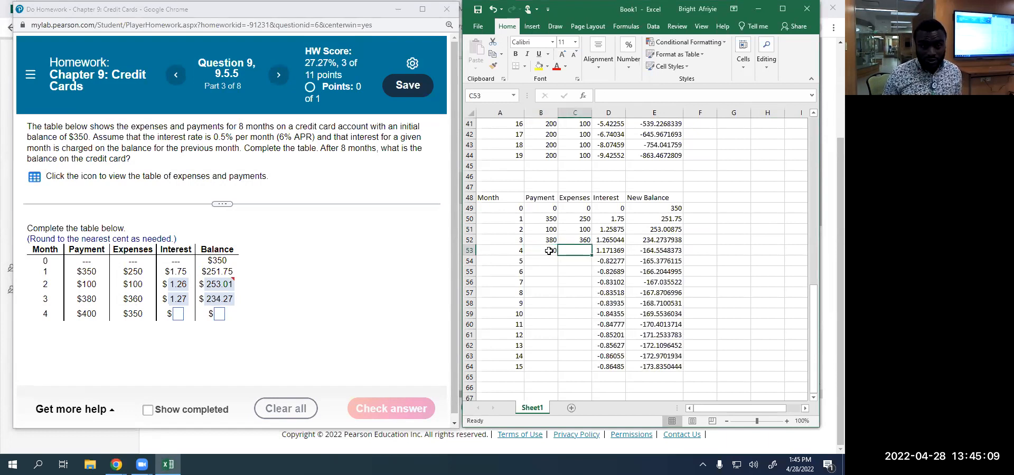
type("350")
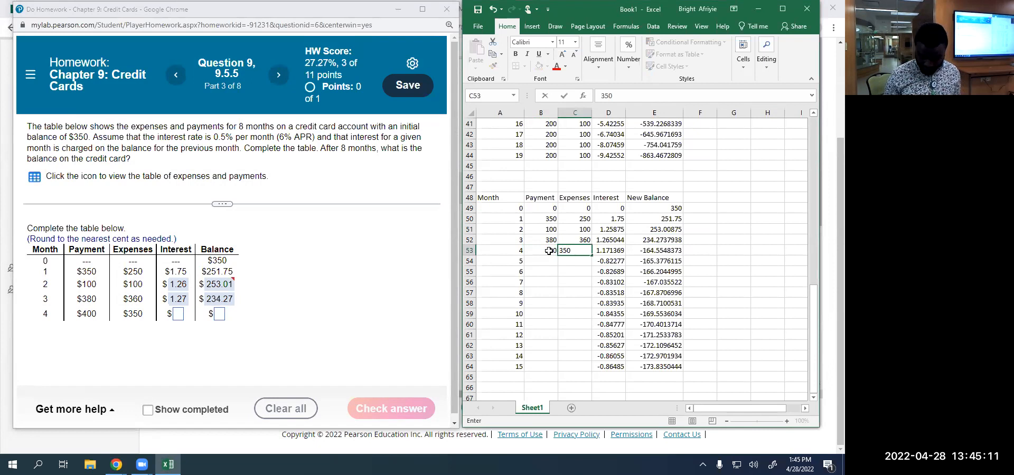
key("Tab")
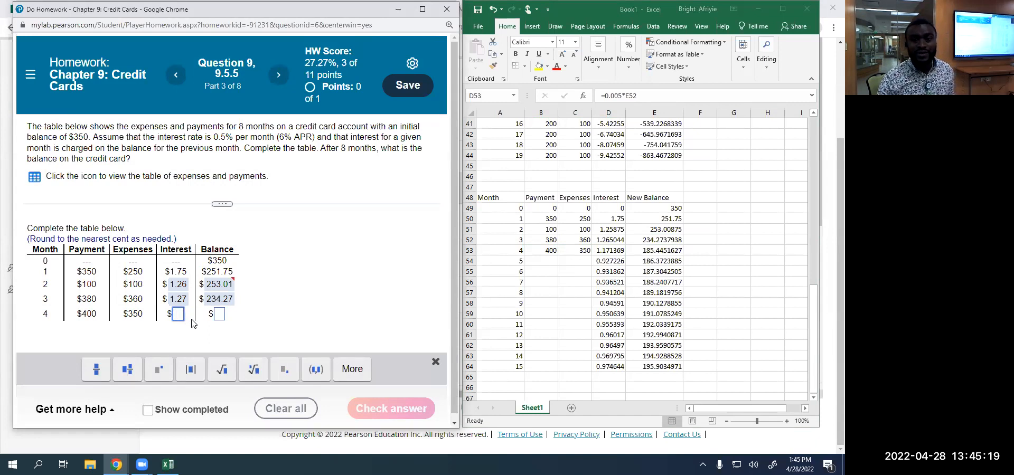
Answer month 4 in the homework table with interest 1.17 and balance 185.45, submit it for checking, and dismiss the feedback.
type("1.17")
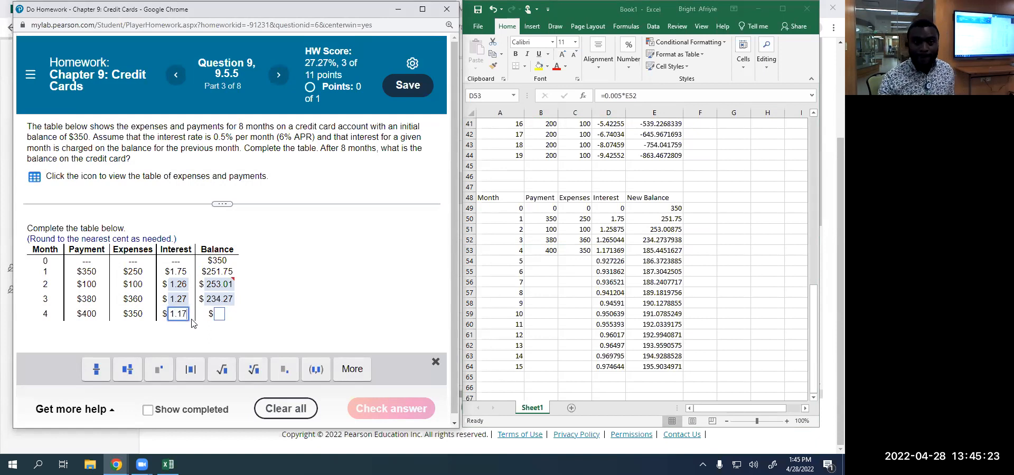
left_click(219, 314)
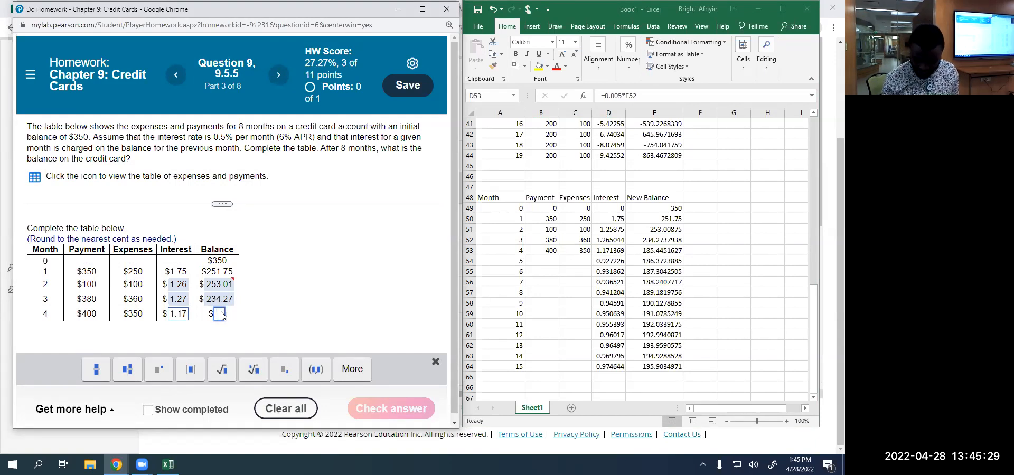
type("1")
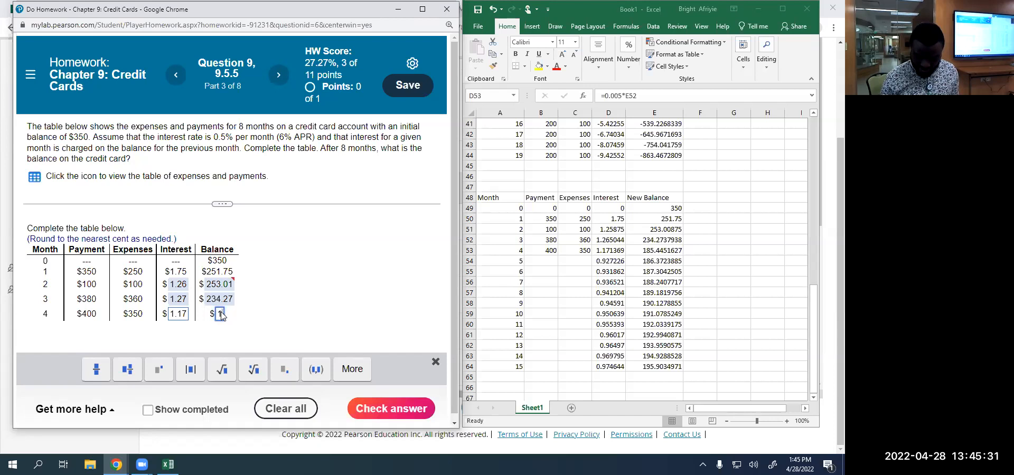
type("85.46")
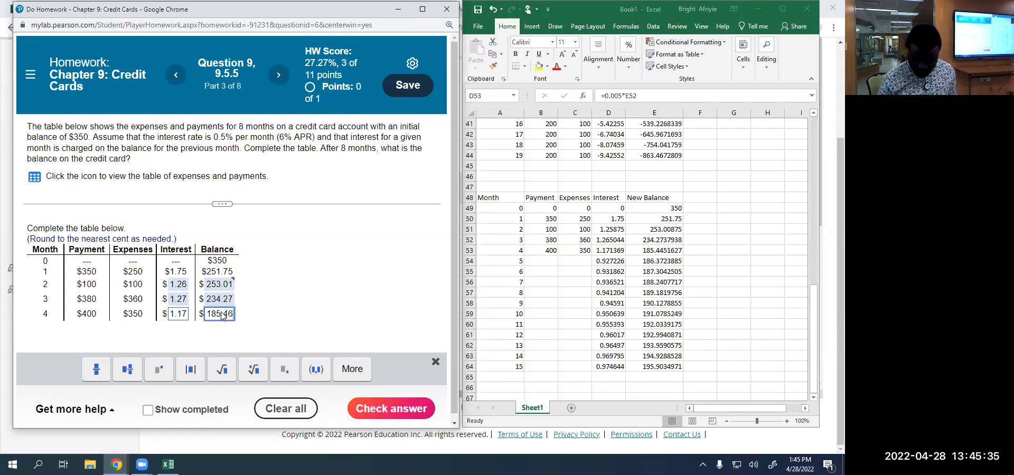
key("BackSpace")
type("5")
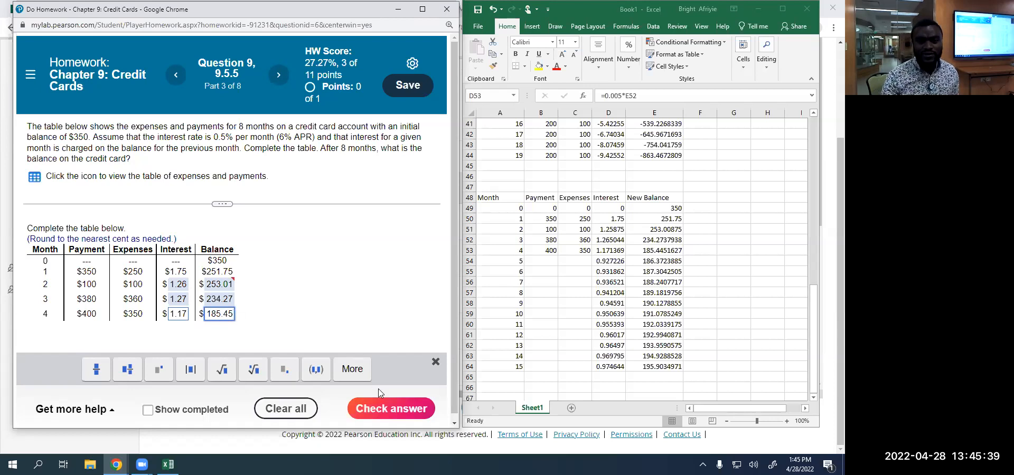
left_click(379, 409)
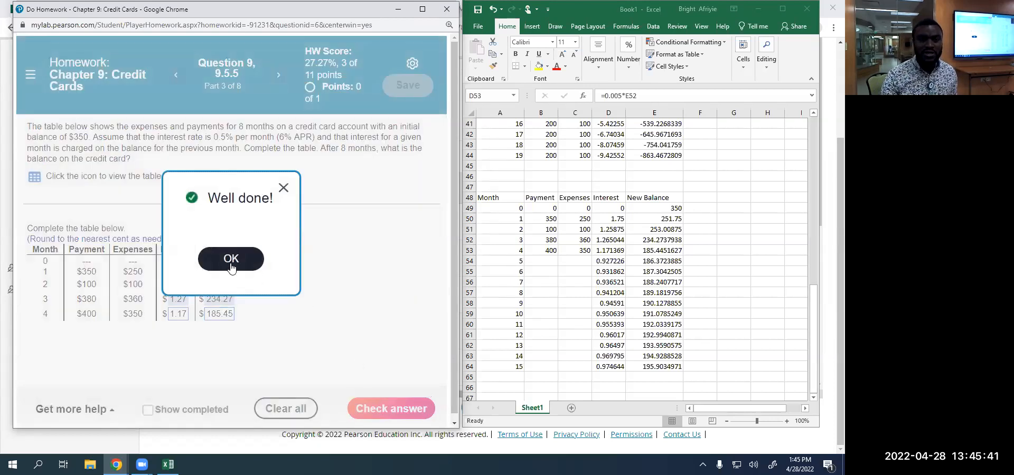
left_click(230, 261)
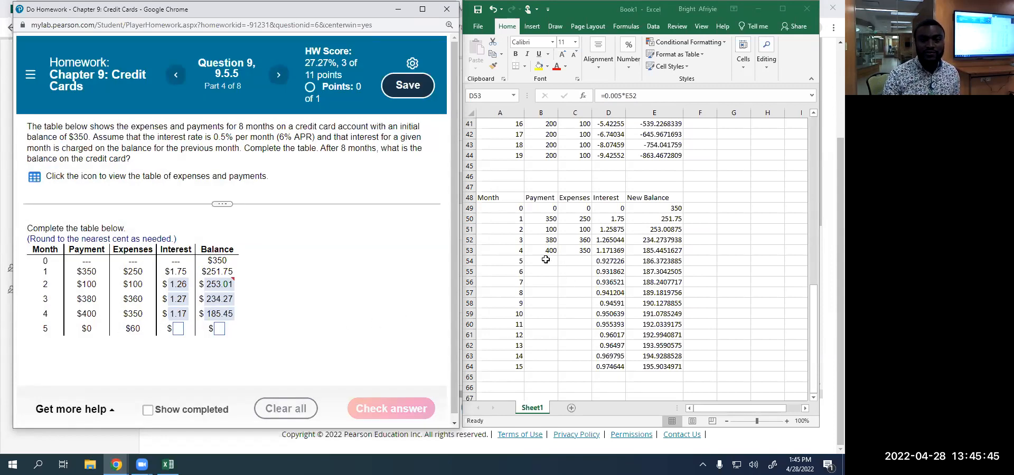
Enter month 5's payment of 0 in B54 and its expenses of 60 in C54 of the Excel sheet.
left_click(546, 259)
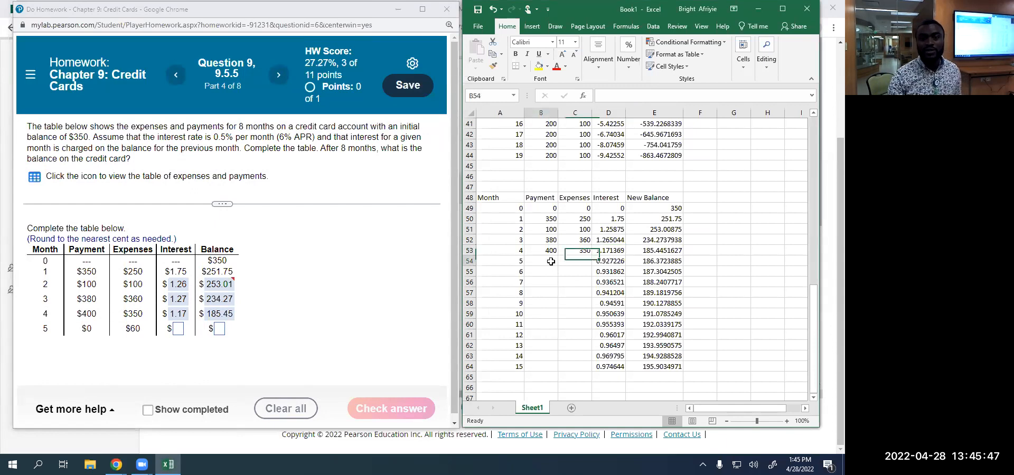
left_click(551, 261)
key("Tab")
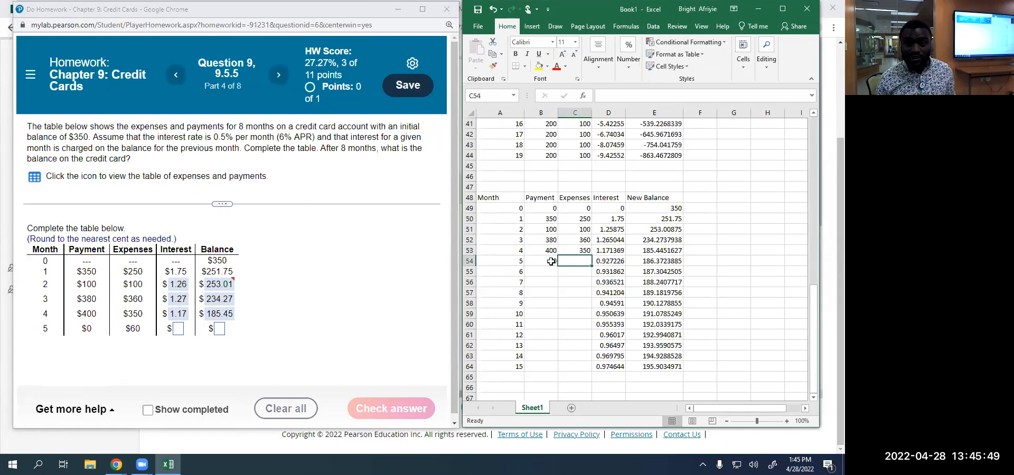
type("60")
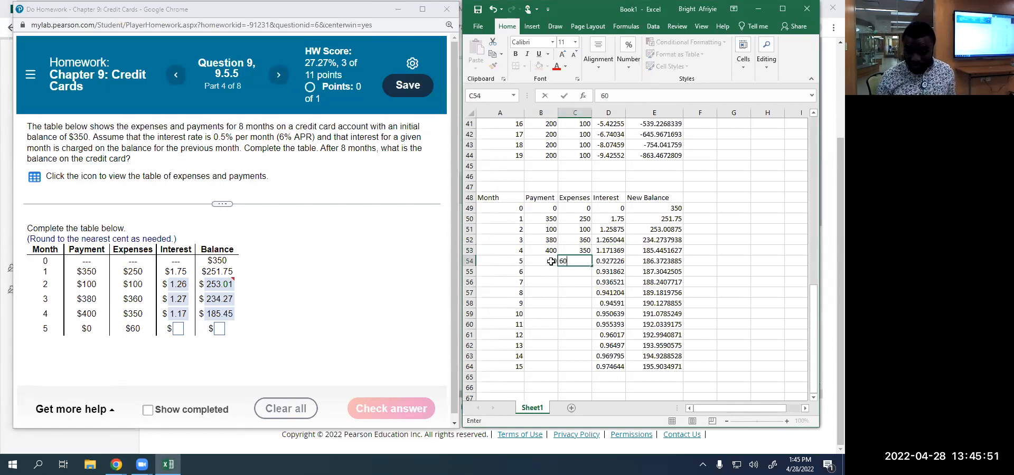
key("Tab")
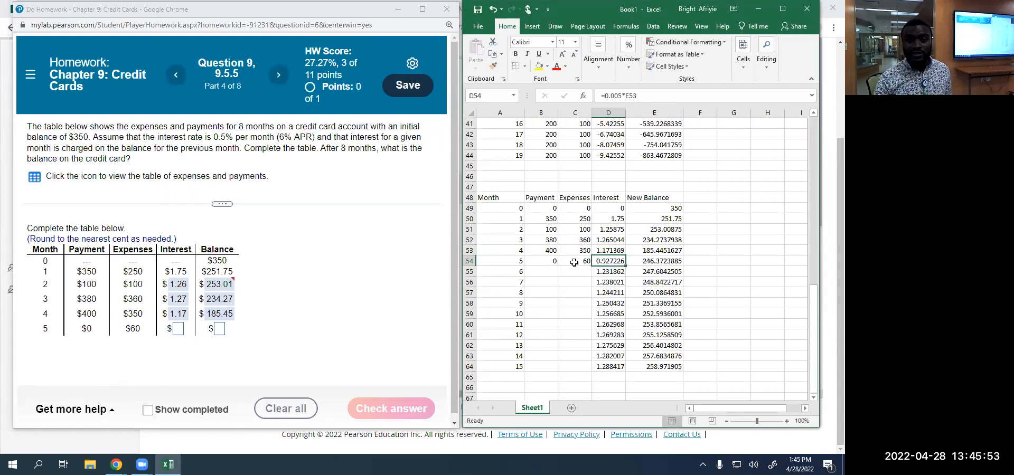
Answer month 5 in the homework table with interest 0.93 and balance 246.37, submit it for checking, and dismiss the feedback.
left_click(182, 327)
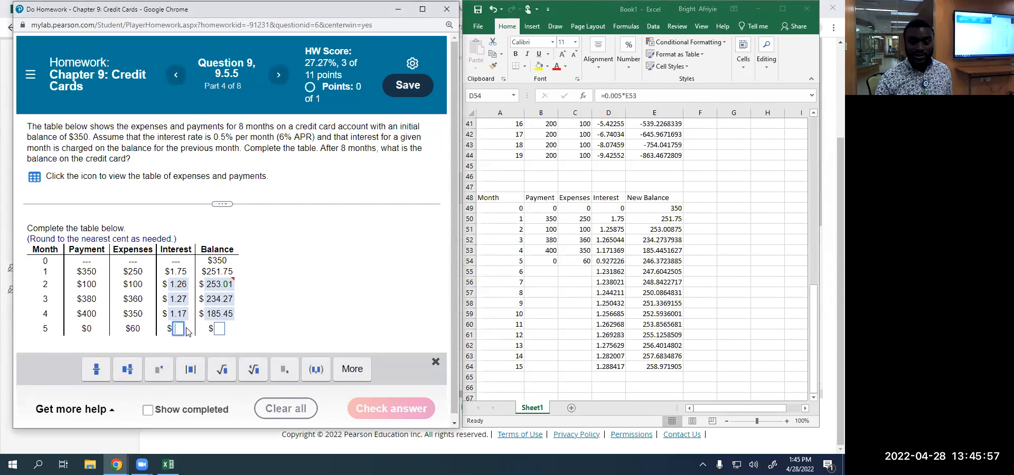
type("0.93")
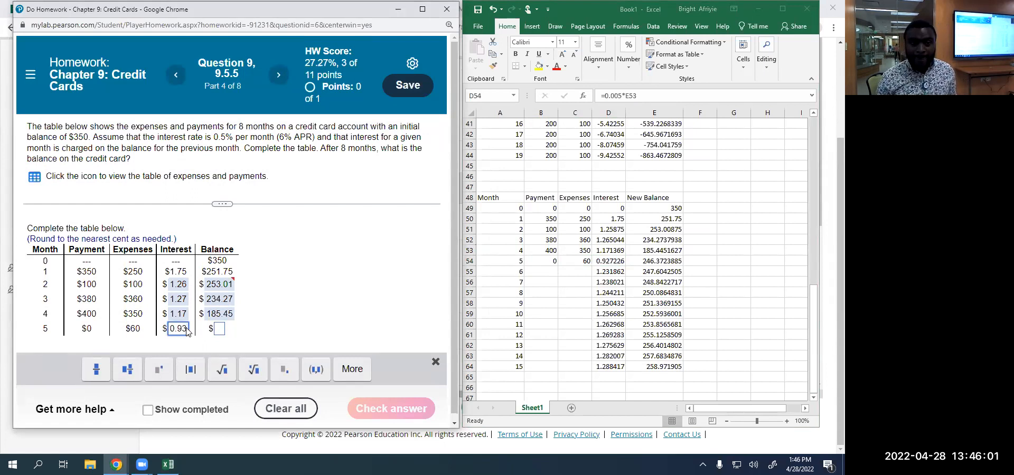
left_click(219, 331)
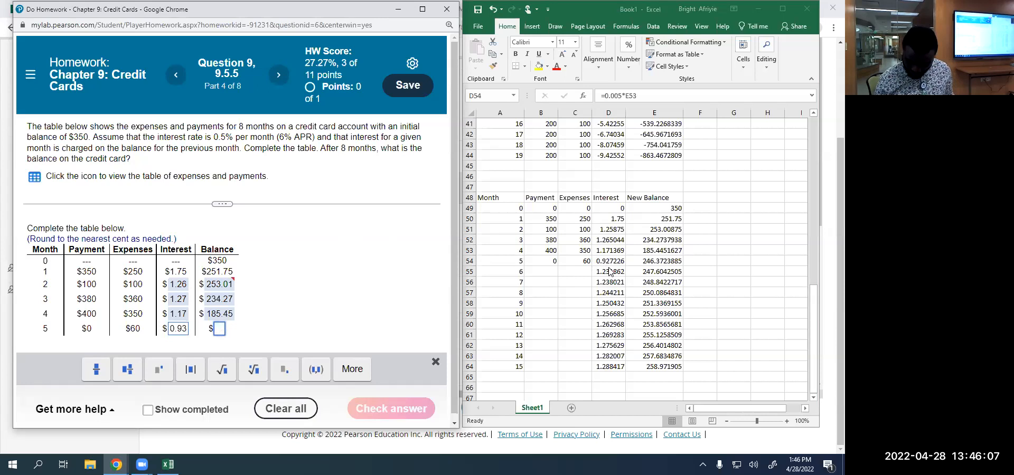
type("246.37")
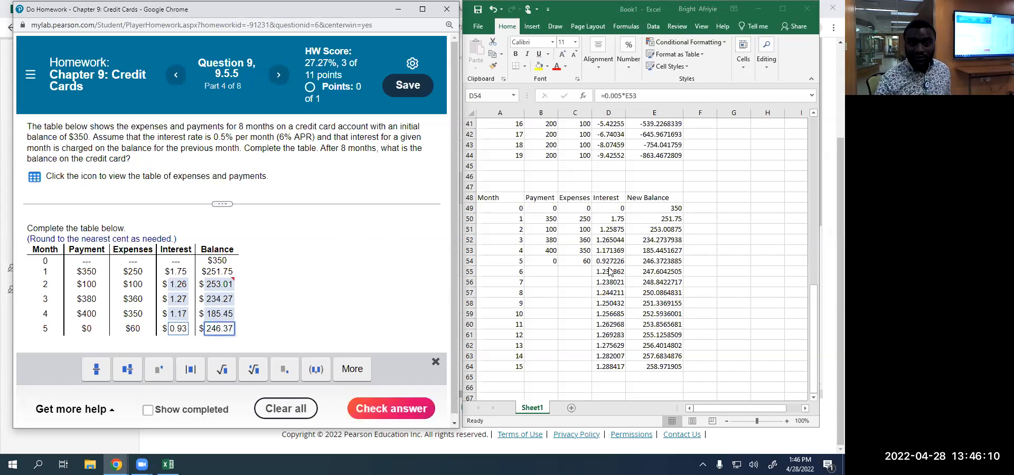
left_click(395, 411)
left_click(248, 257)
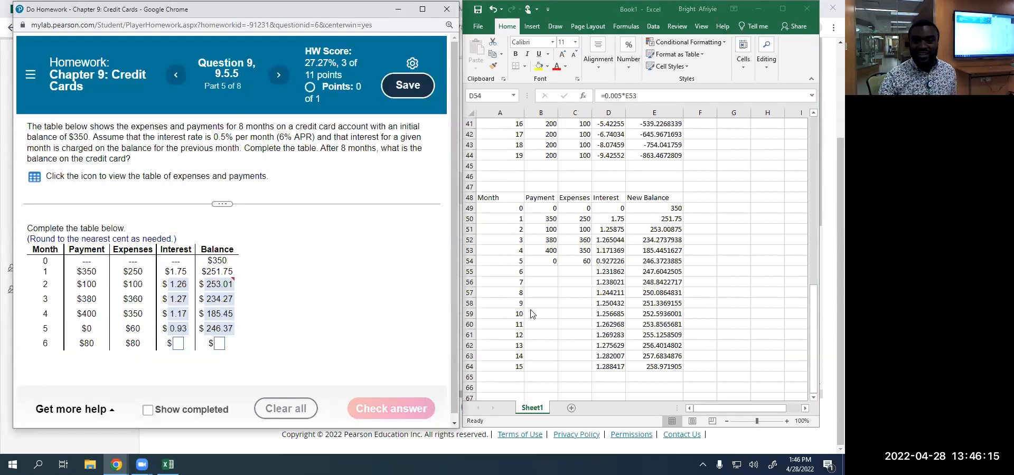
left_click(539, 273)
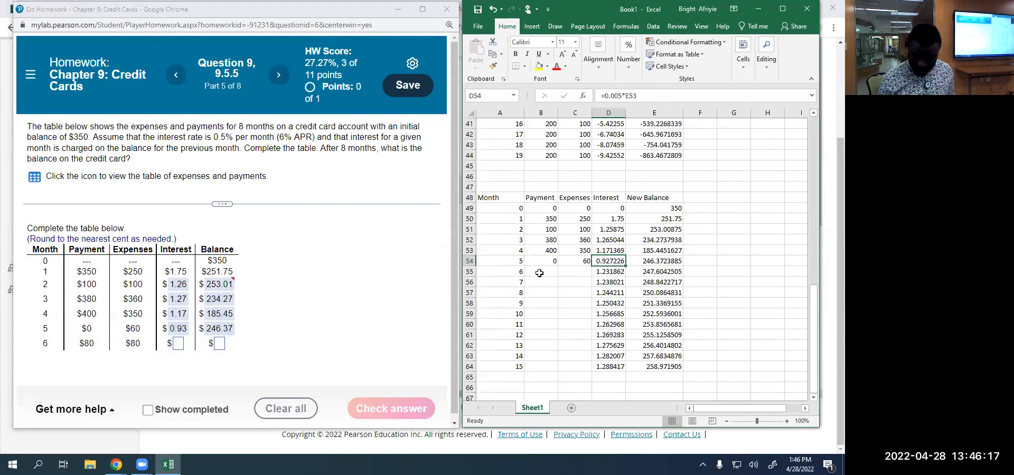
type("80")
key("Tab")
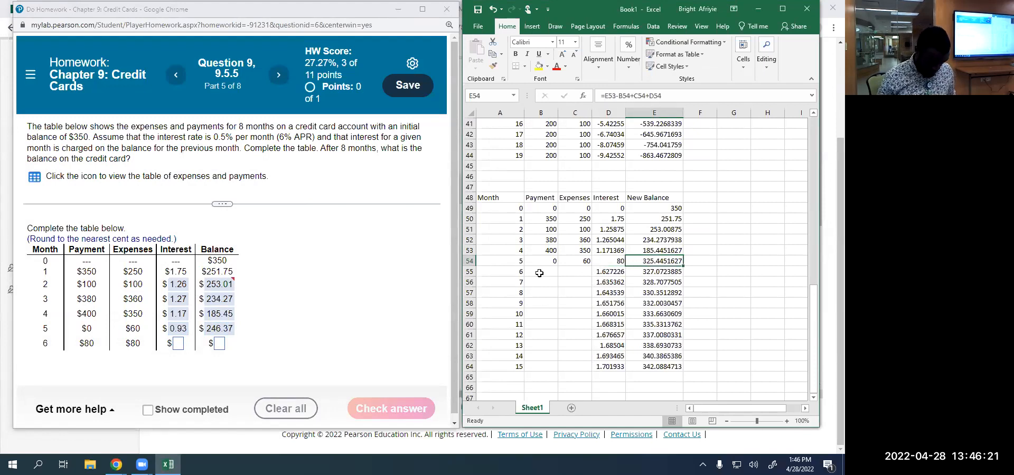
key("ctrl+z")
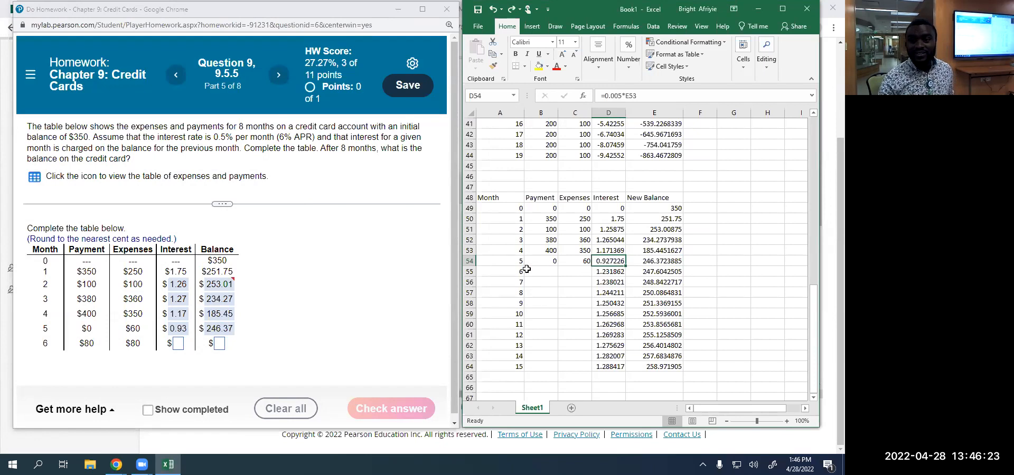
Enter month 6's payment of 80 in B55 and its expenses of 80 in C55 of the Excel sheet.
left_click(542, 272)
type("80")
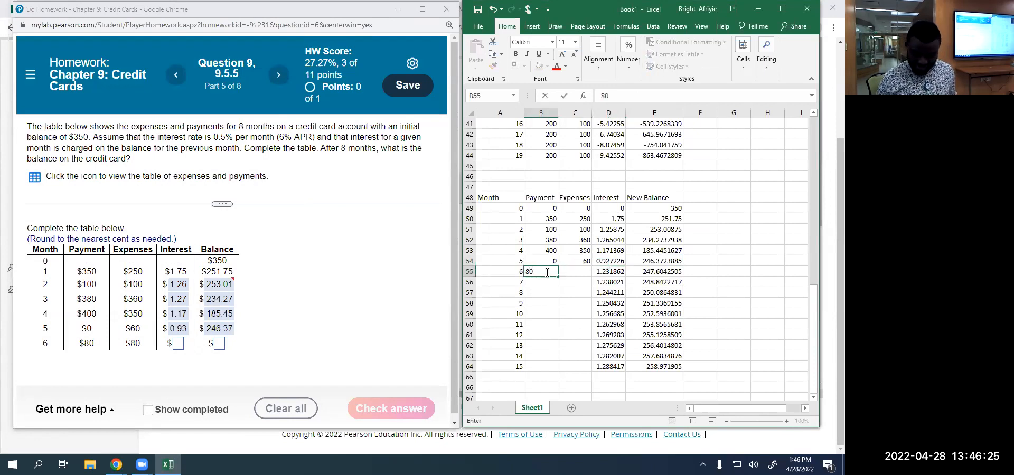
key("Tab")
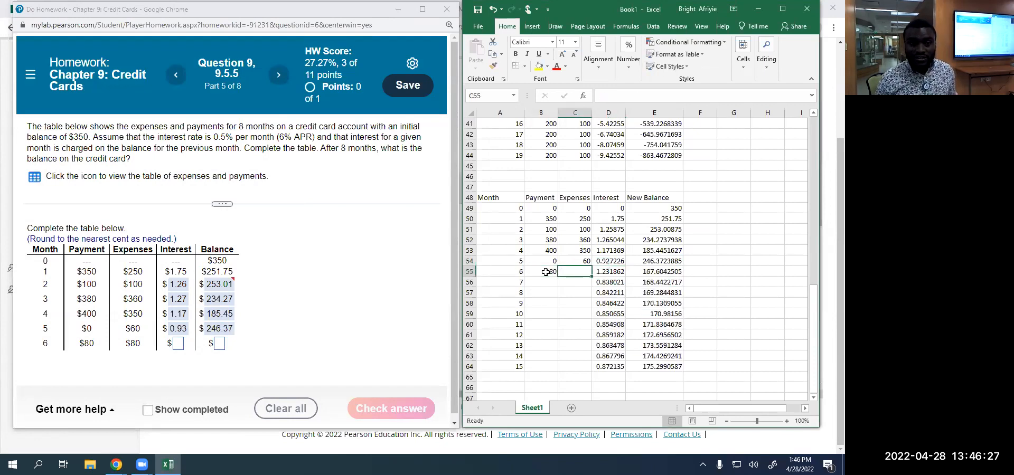
type("80")
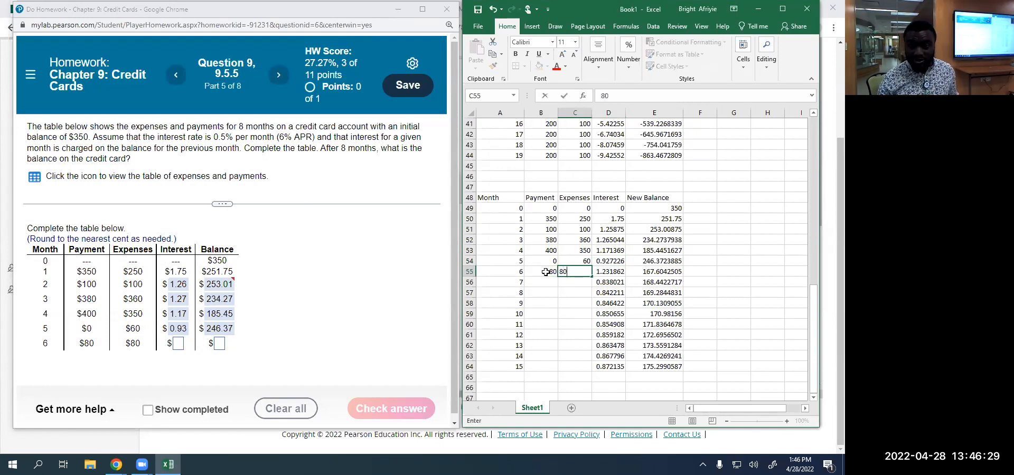
key("Tab")
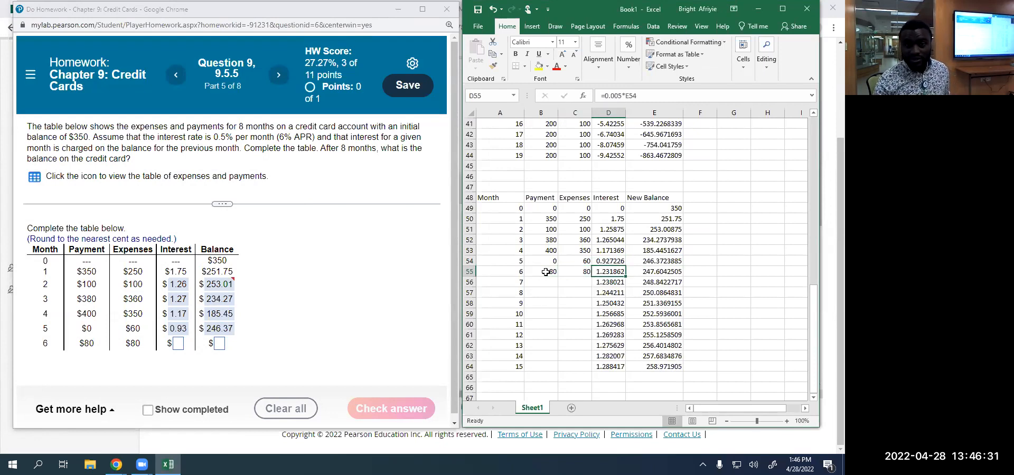
Answer month 6 in the homework table with interest 1.23 and balance 247.60, submit it for checking, and dismiss the feedback.
left_click(177, 346)
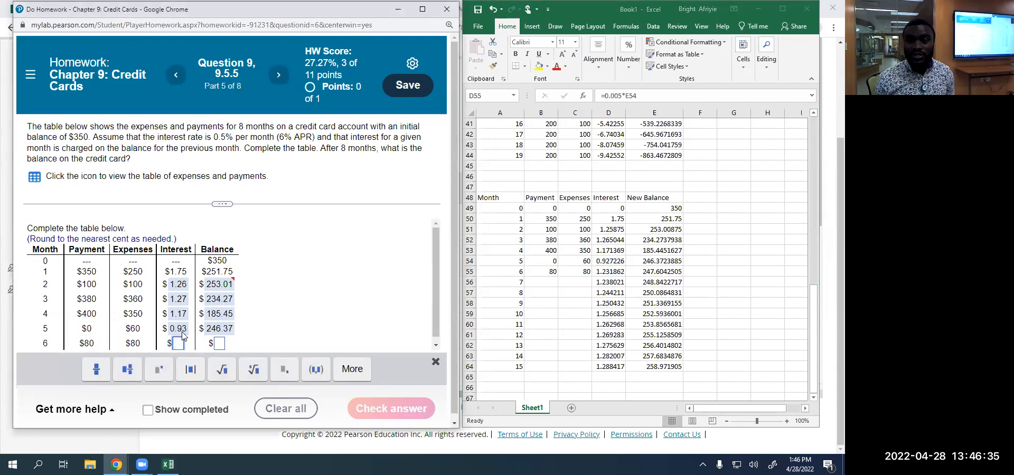
type("1.23")
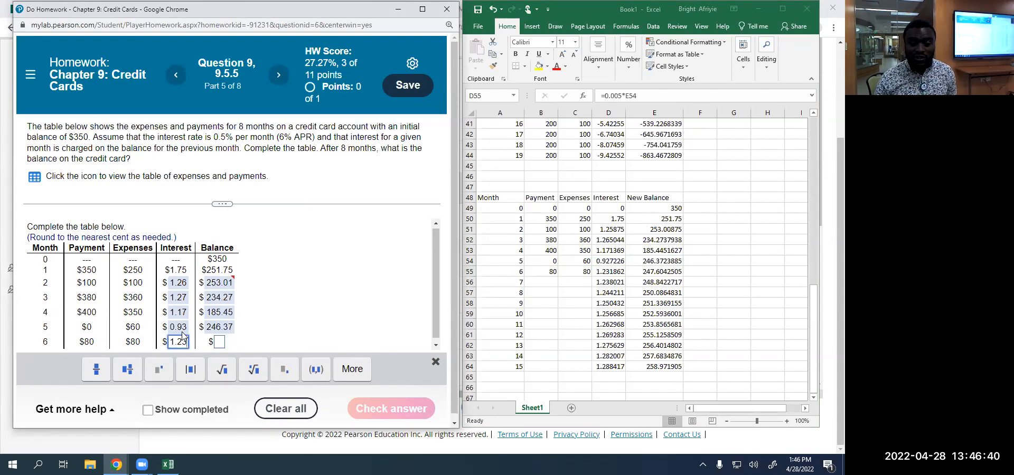
left_click(220, 343)
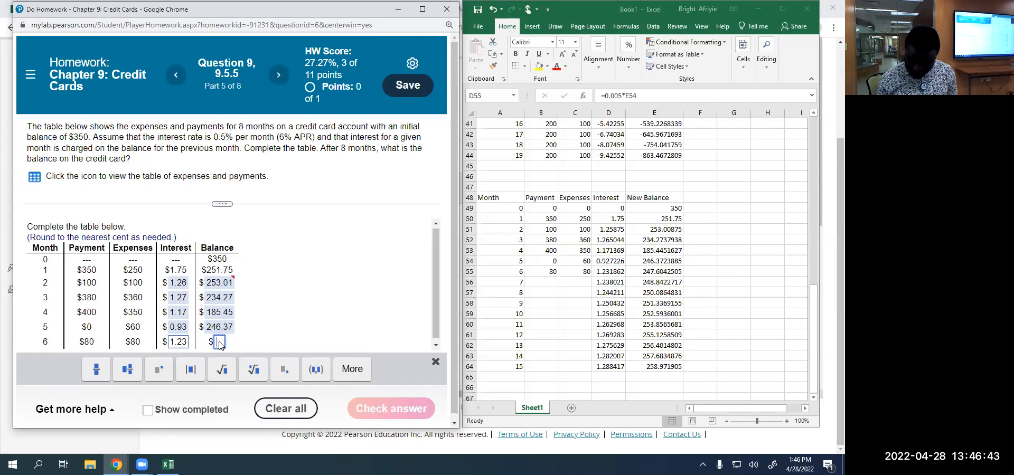
type("247.")
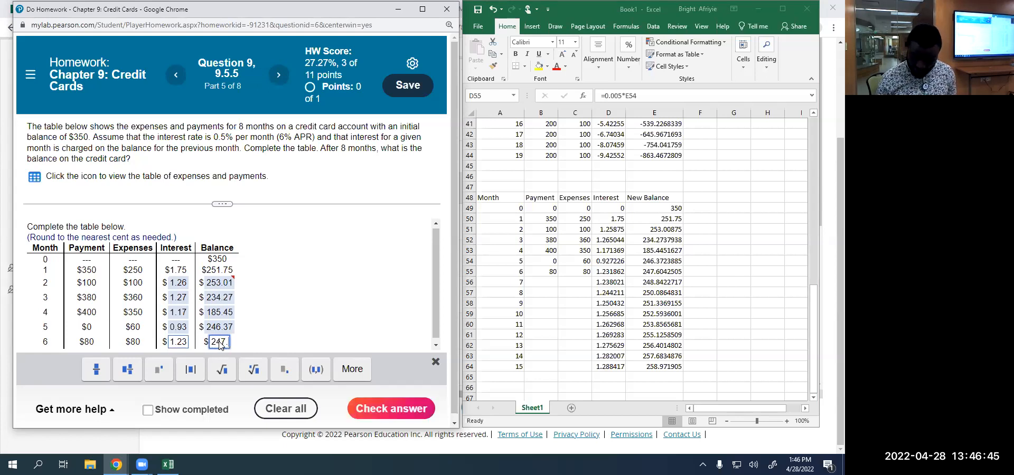
type("60")
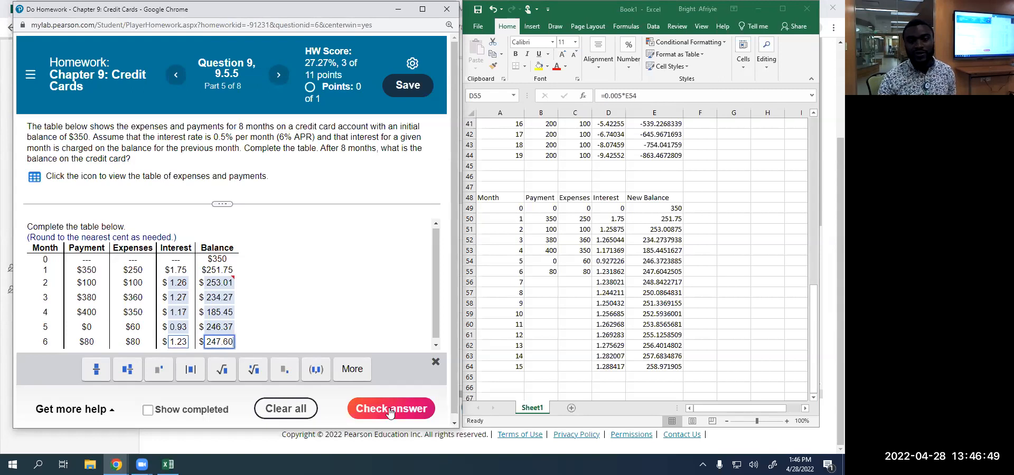
left_click(373, 400)
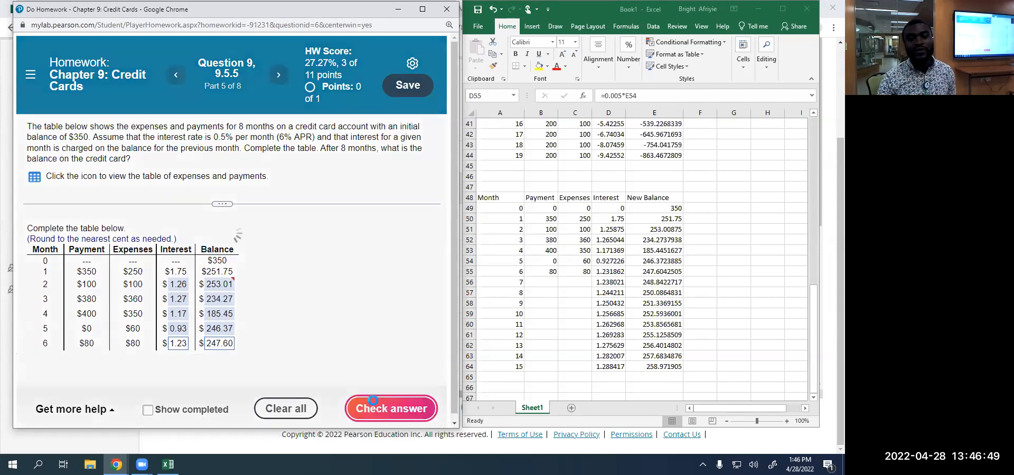
left_click(243, 263)
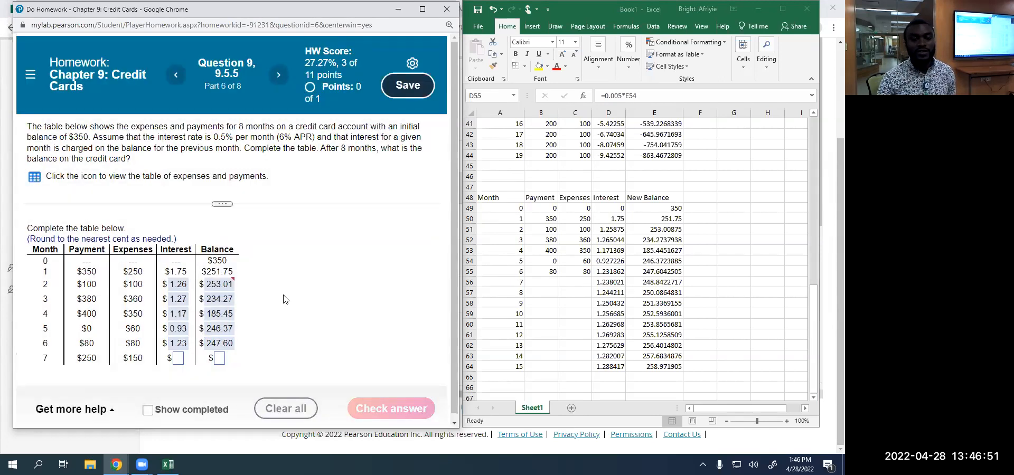
Enter month 7's payment of 250 in B56 and its expenses of 150 in C56 of the Excel sheet.
left_click(551, 283)
left_click(552, 283)
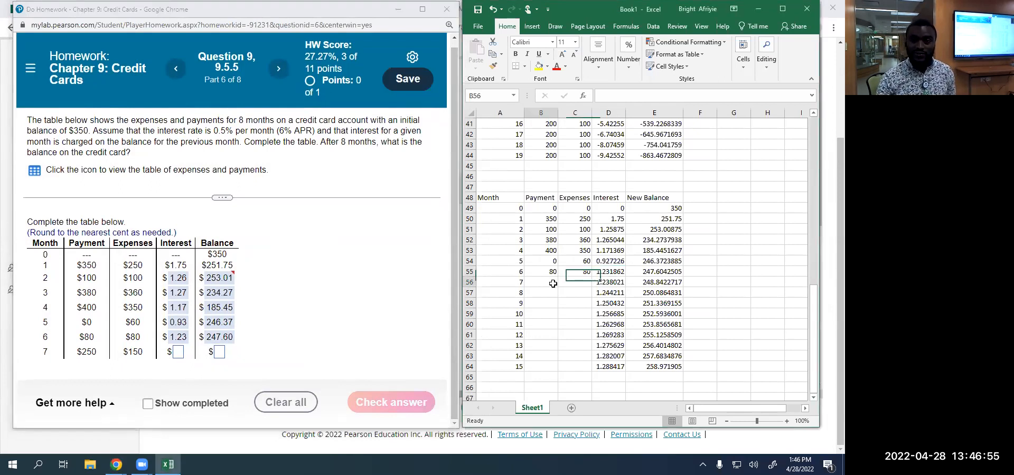
type("250")
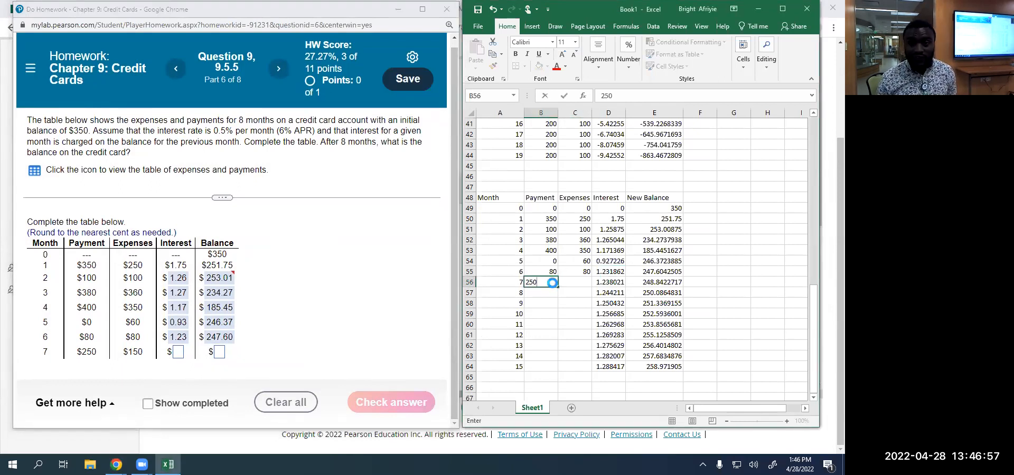
key("Tab")
type("15")
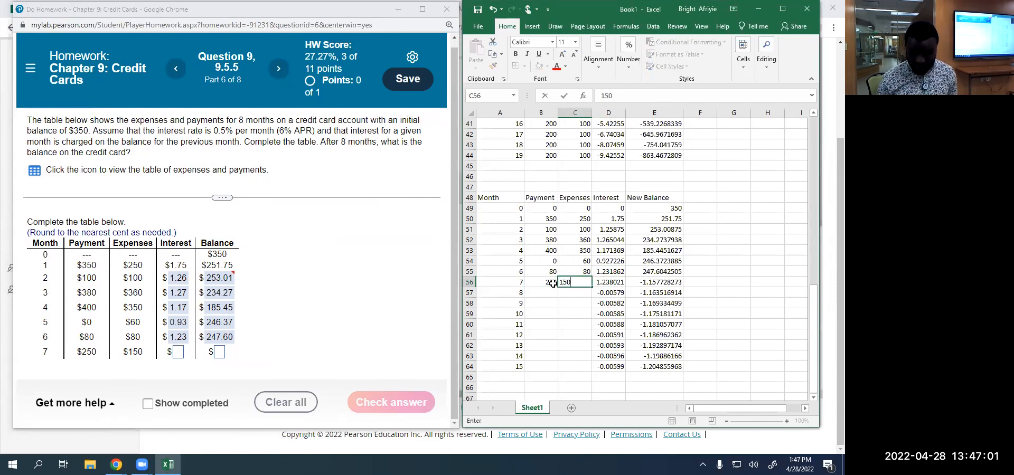
key("Return")
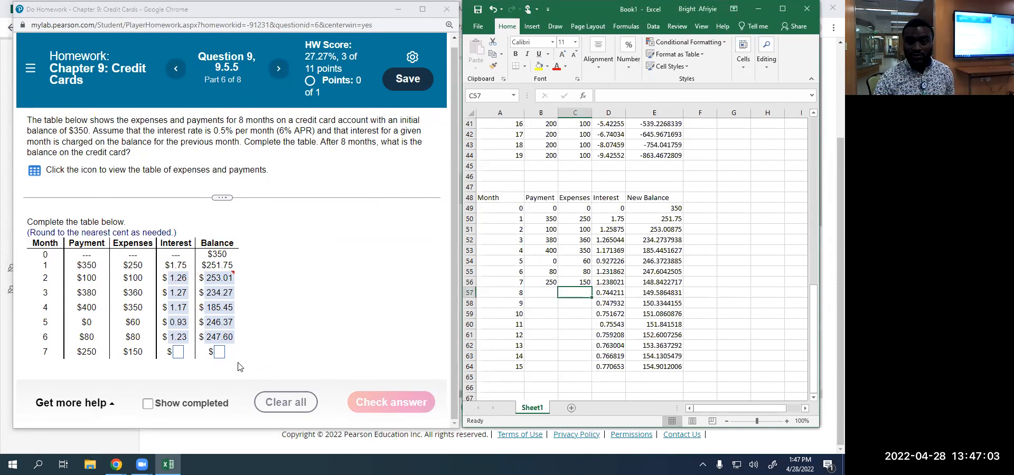
Answer month 7 in the homework table with interest 1.24 and balance 148.84, submit it for checking, and dismiss the feedback.
left_click(178, 353)
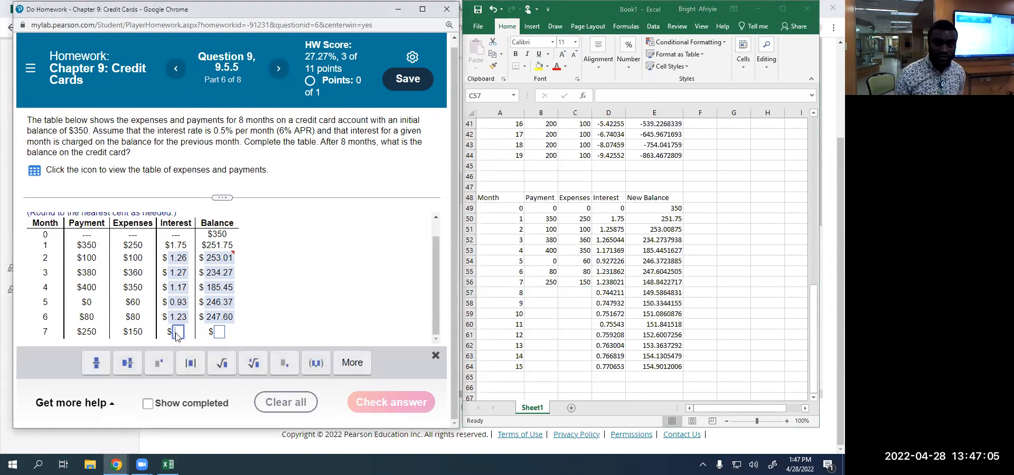
type("1.24")
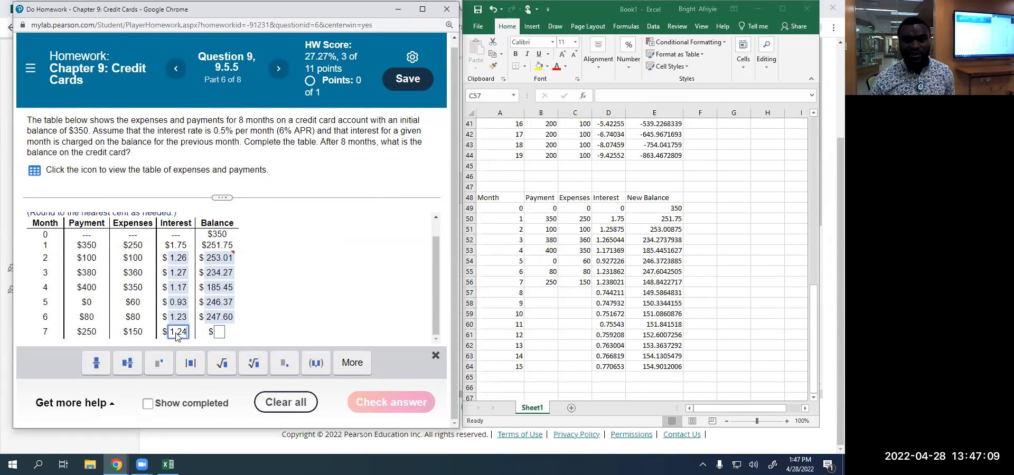
left_click(218, 333)
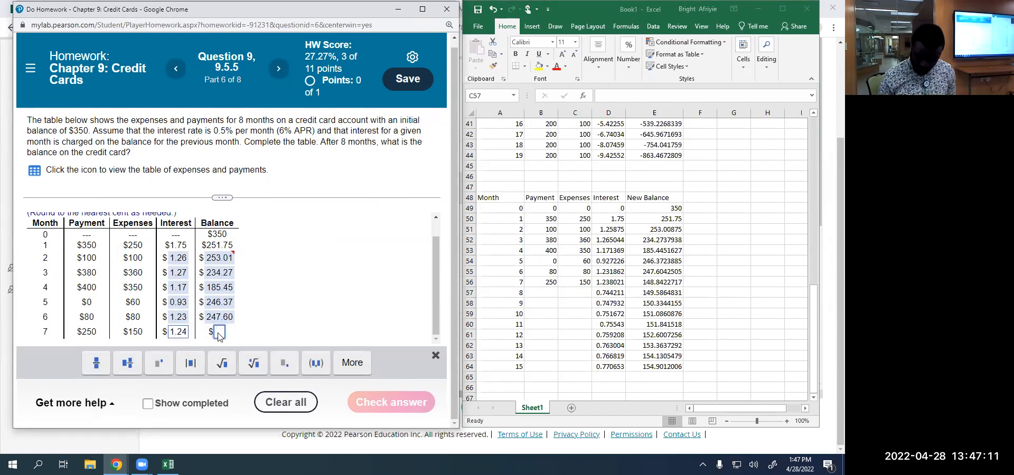
type("1.48")
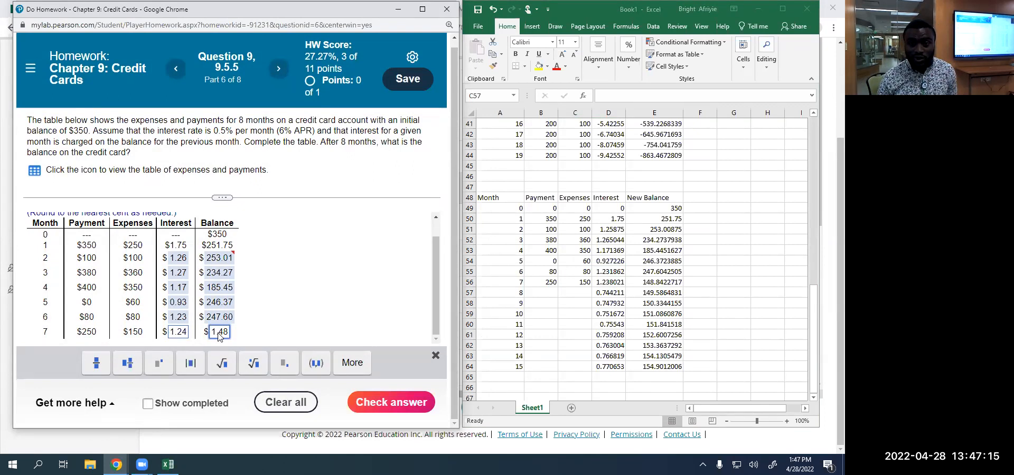
key("BackSpace")
key("BackSpace")
key("BackSpace")
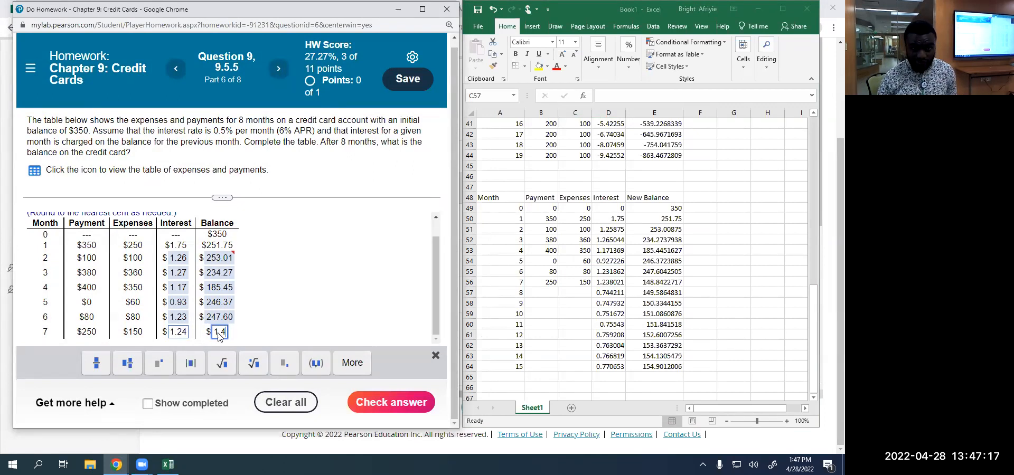
type("48")
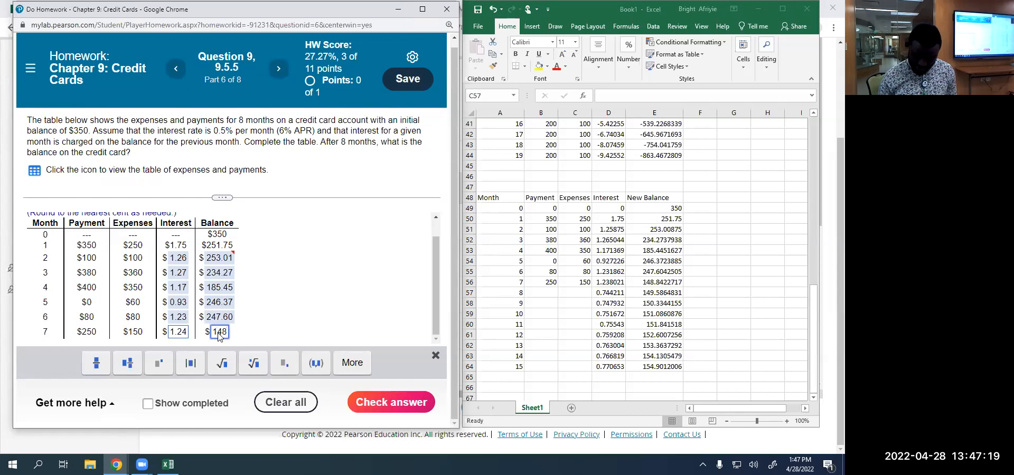
type(".84")
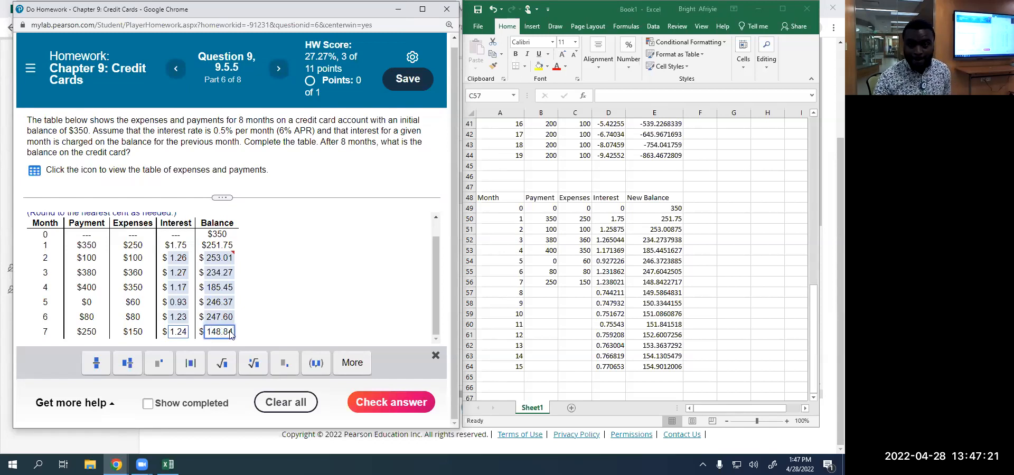
left_click(382, 405)
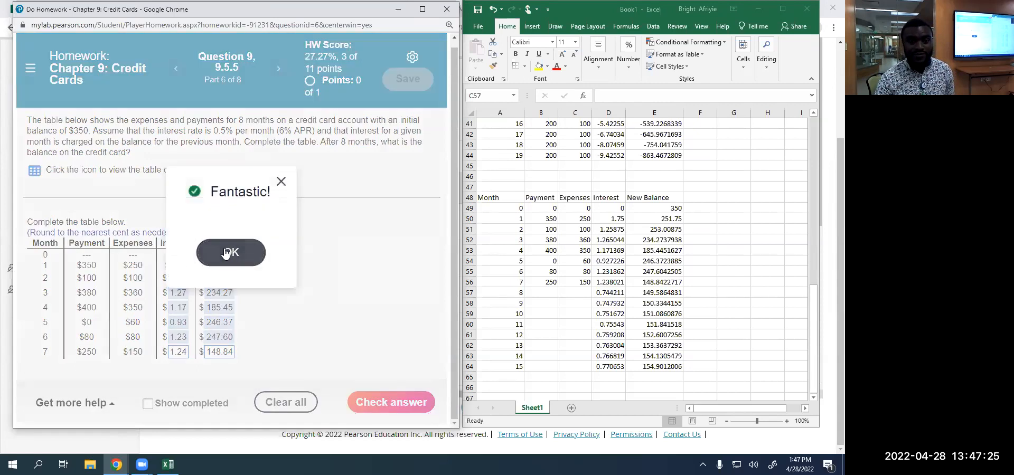
left_click(226, 251)
Enter month 8's payment of 90 in B57 and its expenses of 80 in C57 of the Excel sheet.
left_click(179, 360)
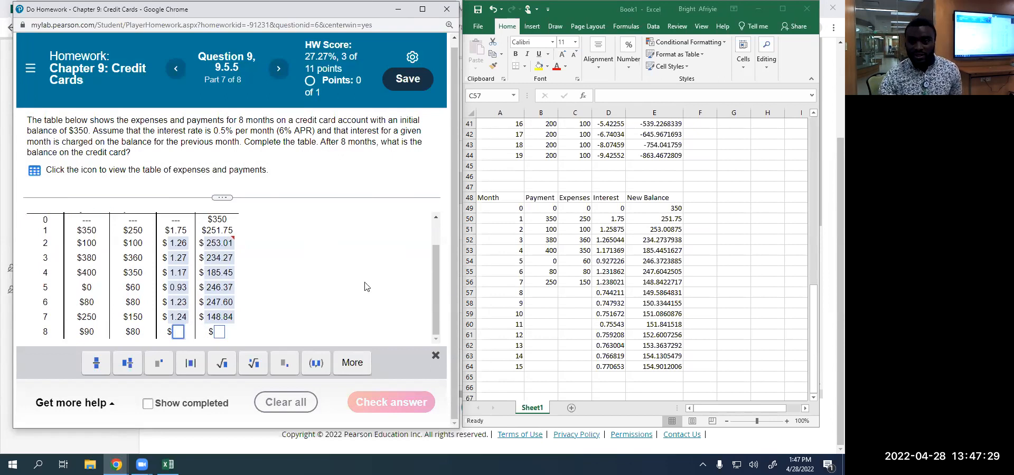
left_click(544, 291)
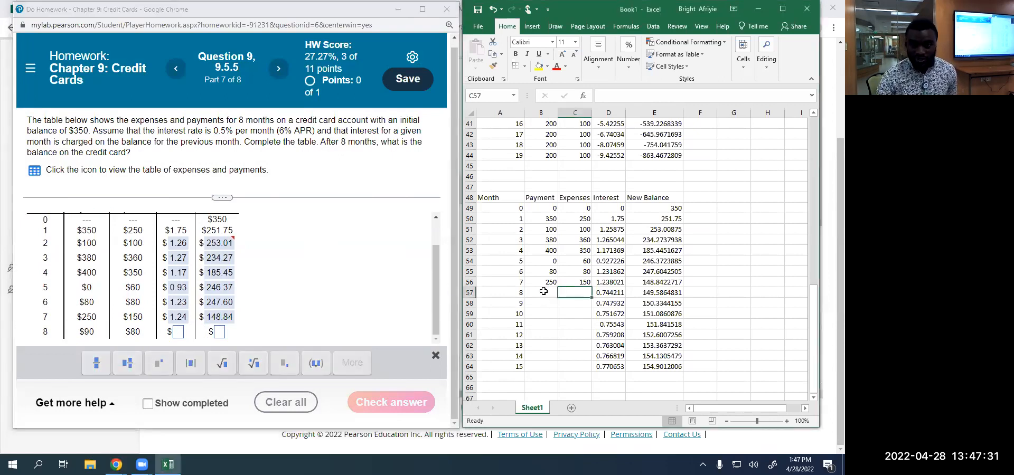
left_click(544, 292)
type("90")
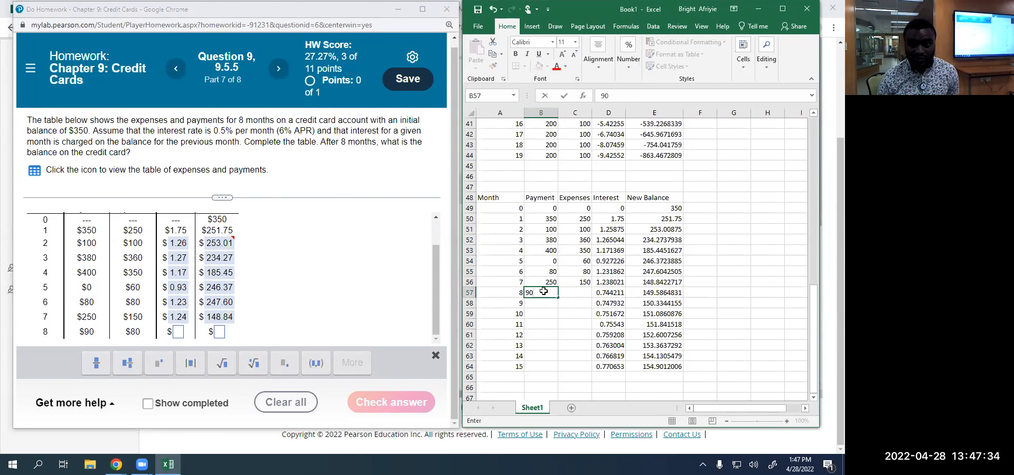
key("Tab")
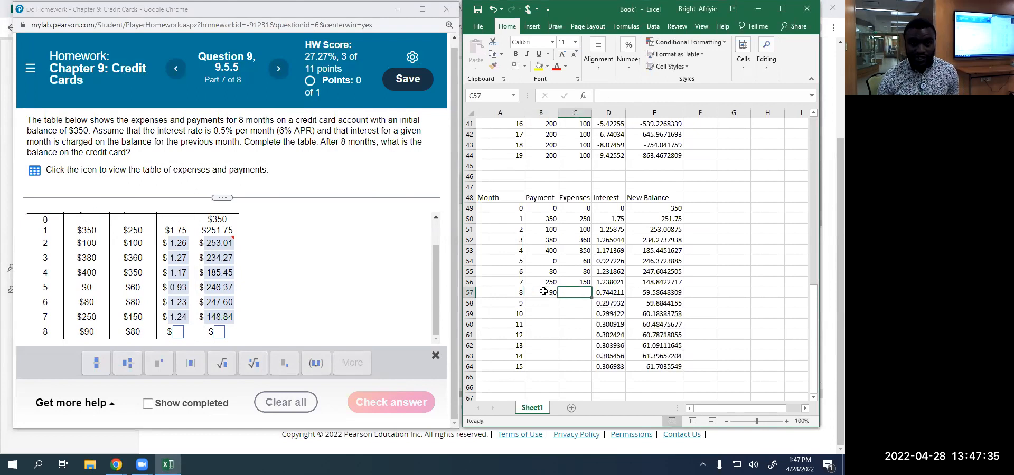
type("8")
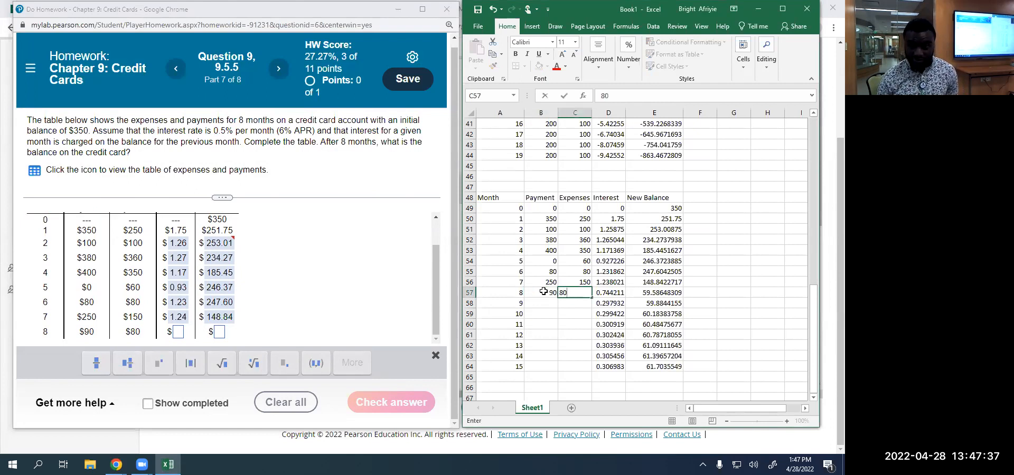
type("0")
key("Tab")
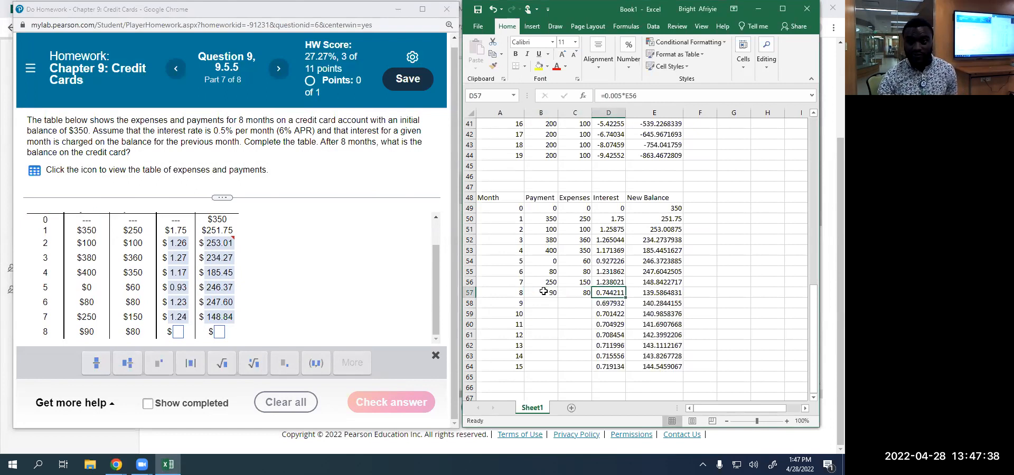
Answer month 8 in the homework table with interest 0.74 and balance 139.59, submit it for checking, and dismiss the feedback.
left_click(176, 332)
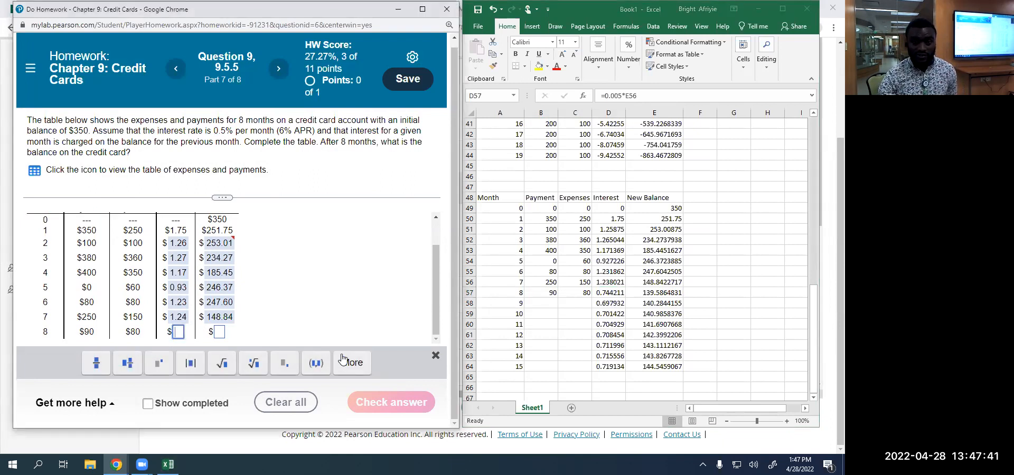
type("0.74")
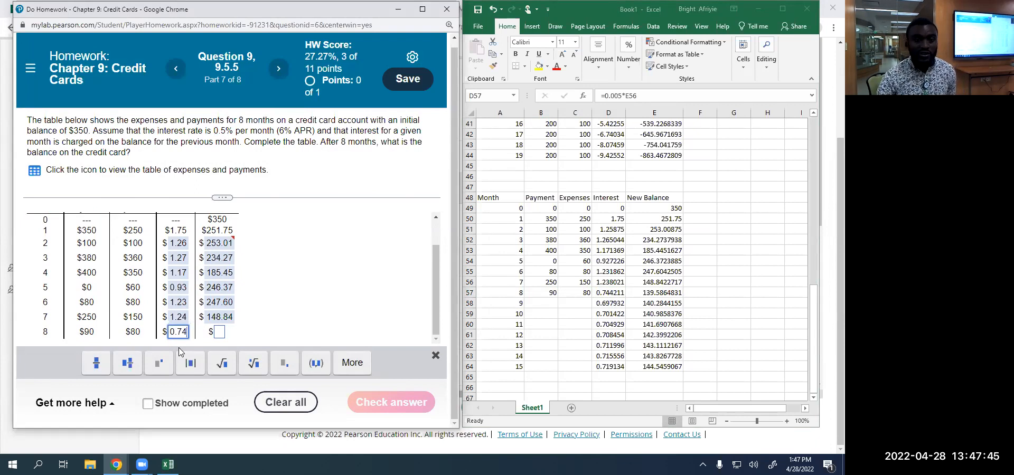
left_click(219, 333)
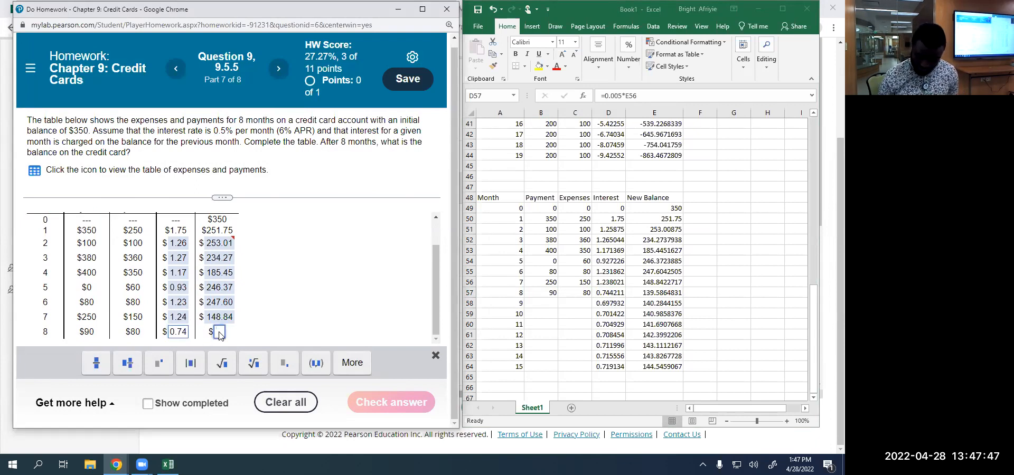
type("139.5")
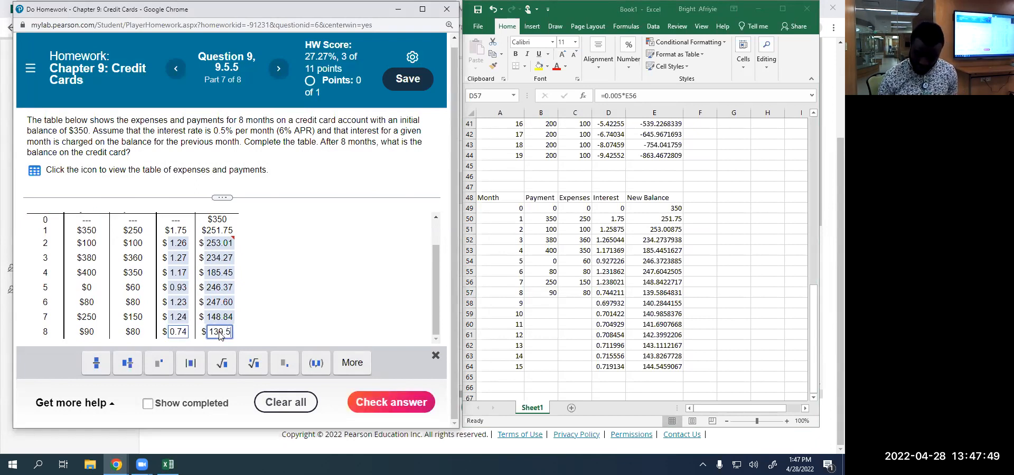
type("9")
left_click(362, 407)
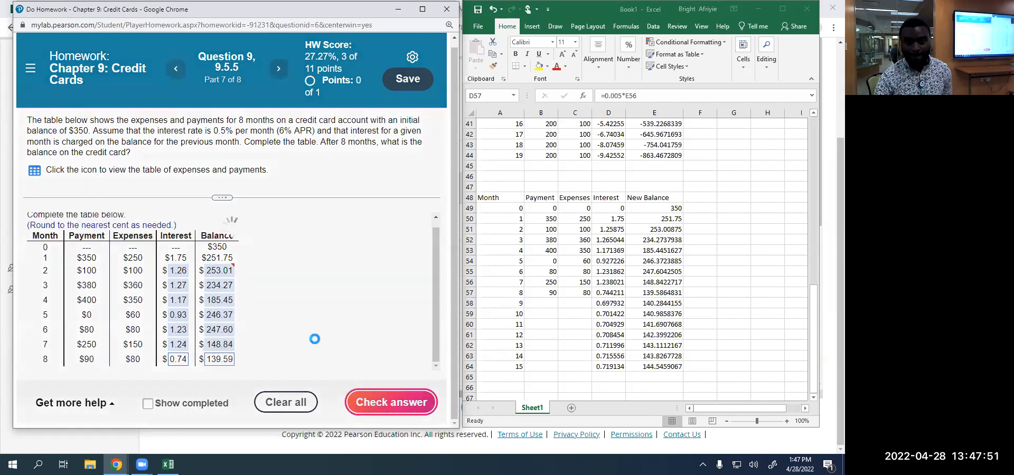
left_click(236, 257)
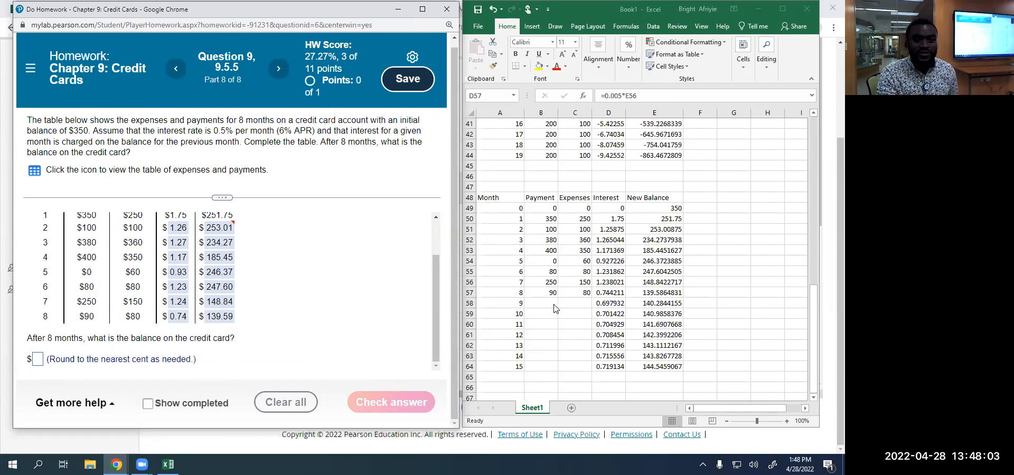
Answer the final question on the balance after 8 months with 139.59, submit it for checking, and dismiss the feedback.
left_click(470, 293)
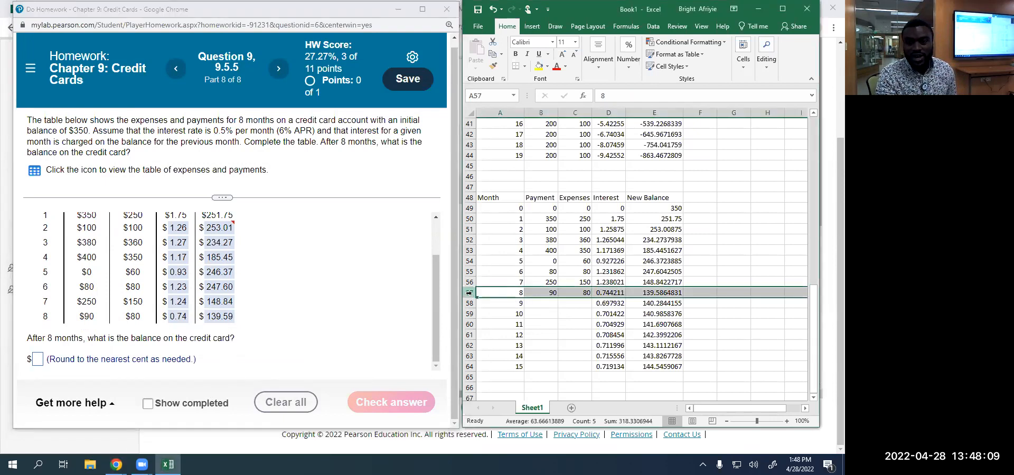
left_click(37, 361)
type("1")
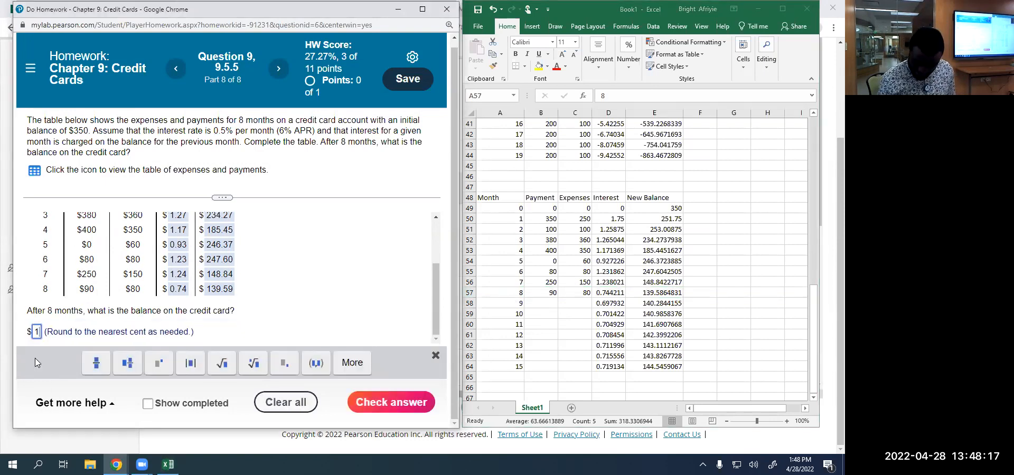
type("39.59")
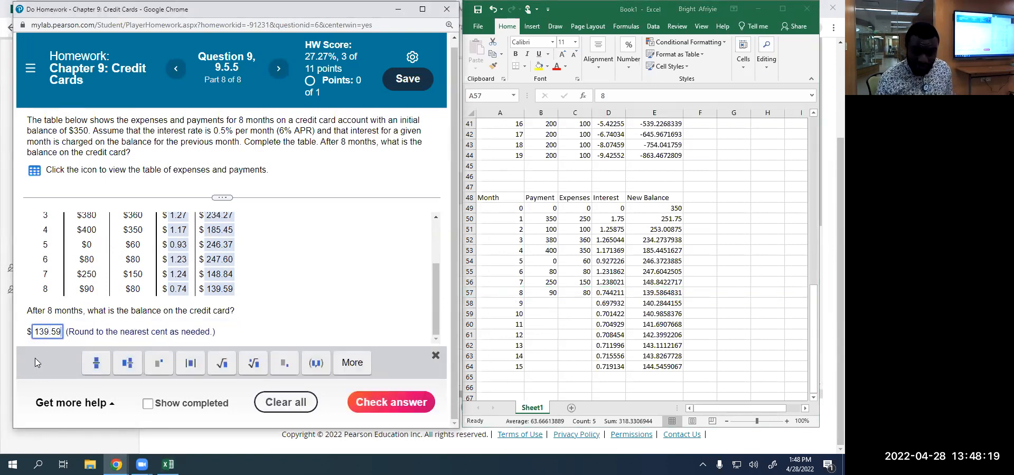
left_click(365, 413)
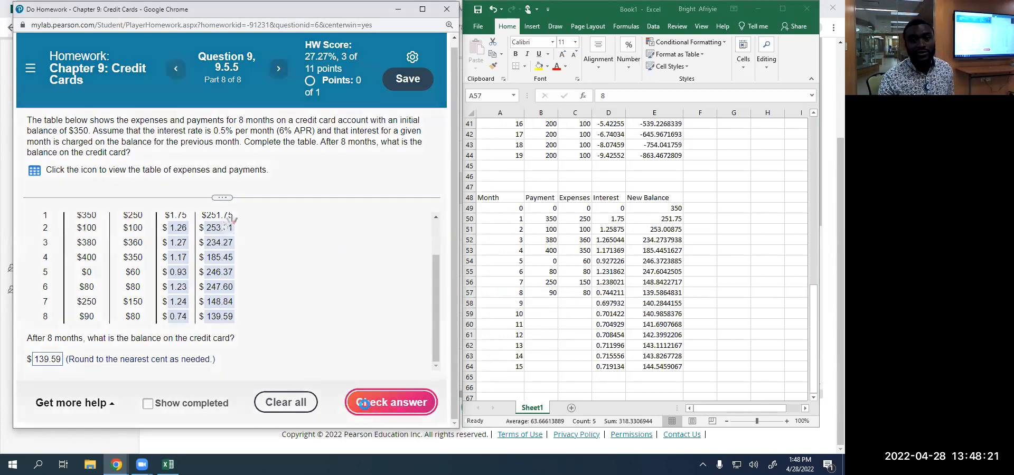
left_click(288, 180)
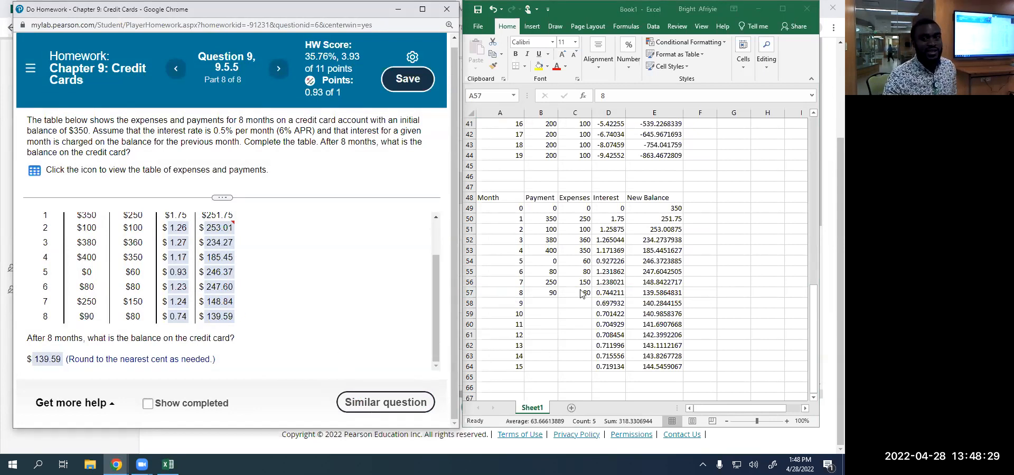
scroll(616, 253, "up", 1)
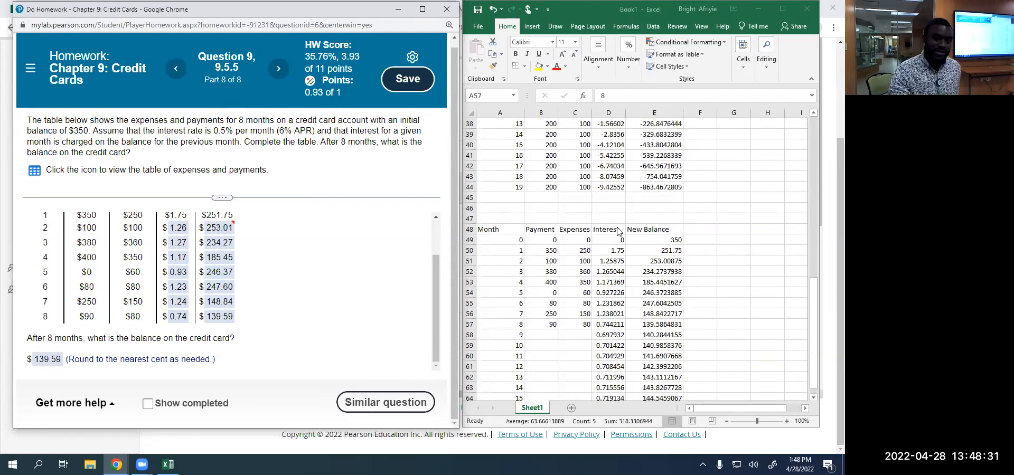